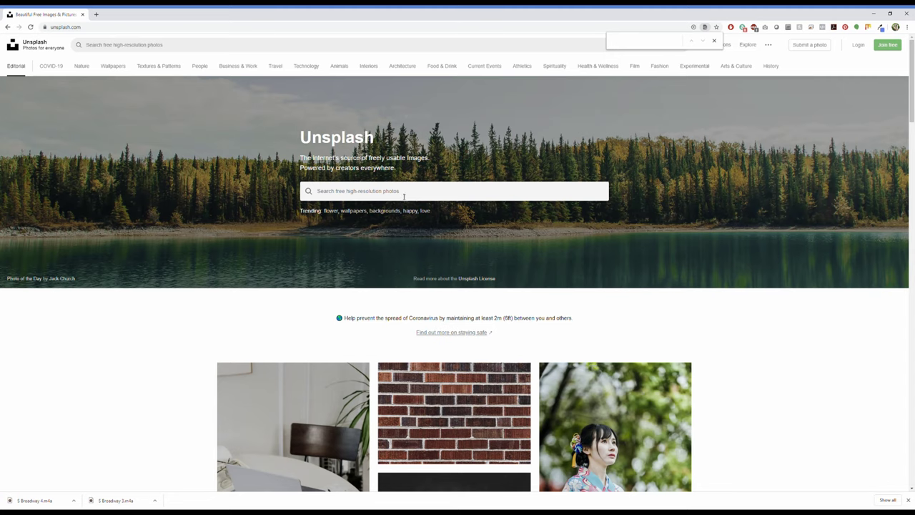
- Search Unsplash for "greenhouse" photos and browse the results for reference images
click(403, 193)
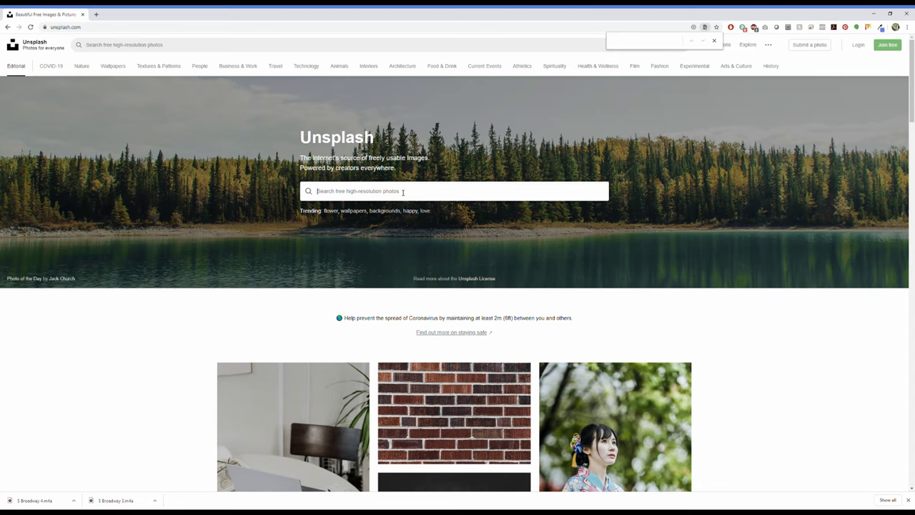
text(greenhouse)
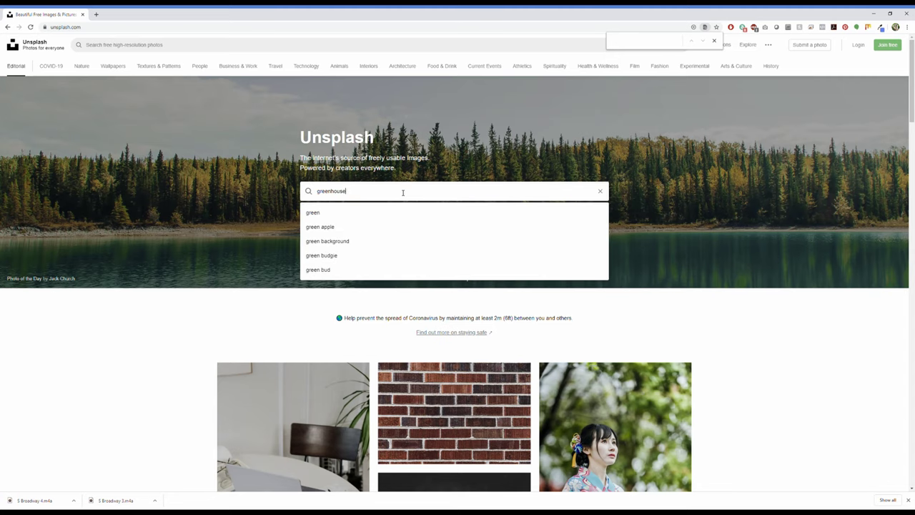
key(Return)
scroll(215, 372, down, 10)
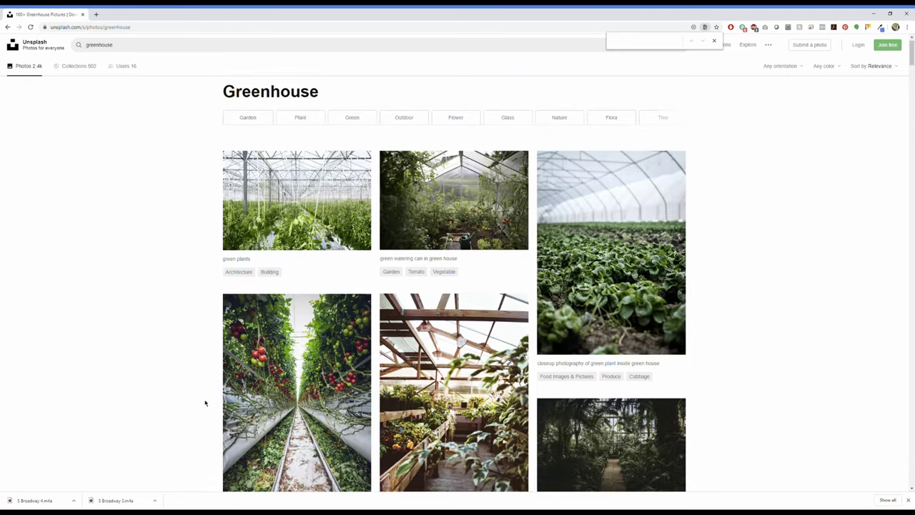
scroll(213, 373, down, 1)
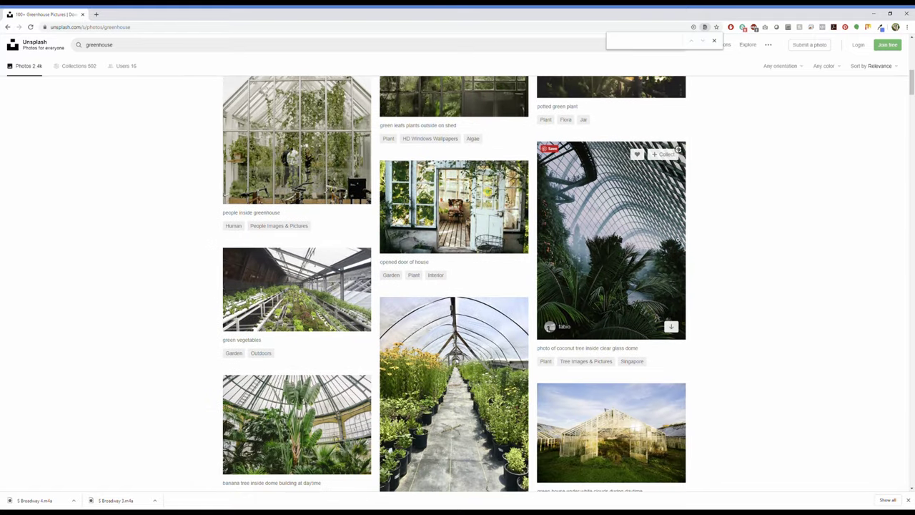
- View the coconut tree glass dome photo and the assorted green leafed plants photo enlarged, closing each to return to the results
click(634, 267)
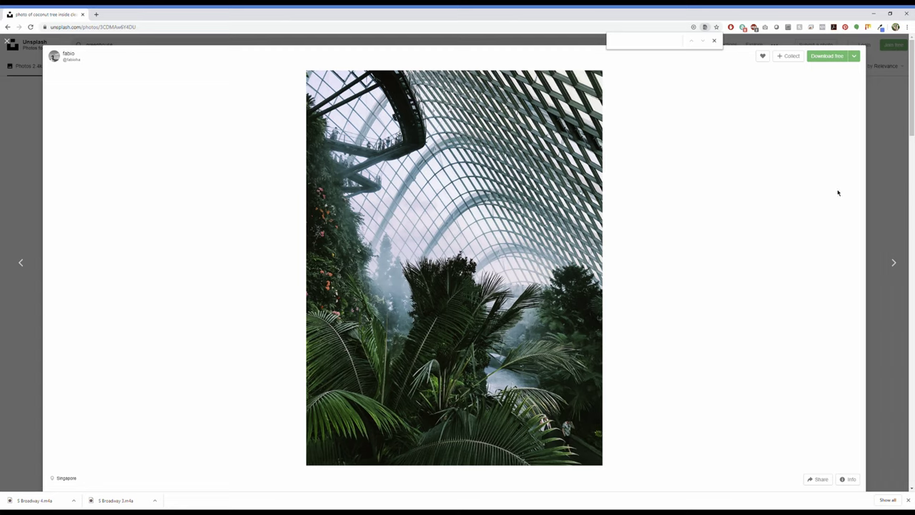
click(884, 209)
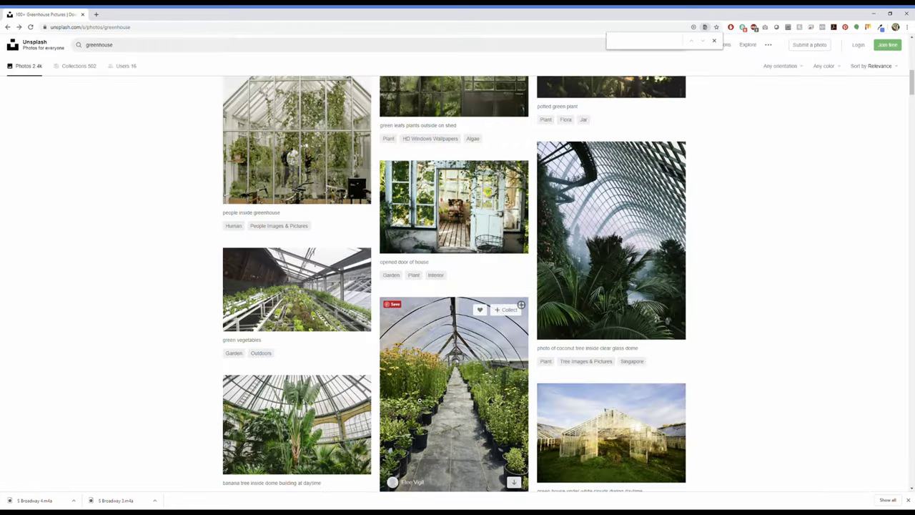
scroll(426, 398, down, 4)
scroll(426, 396, down, 5)
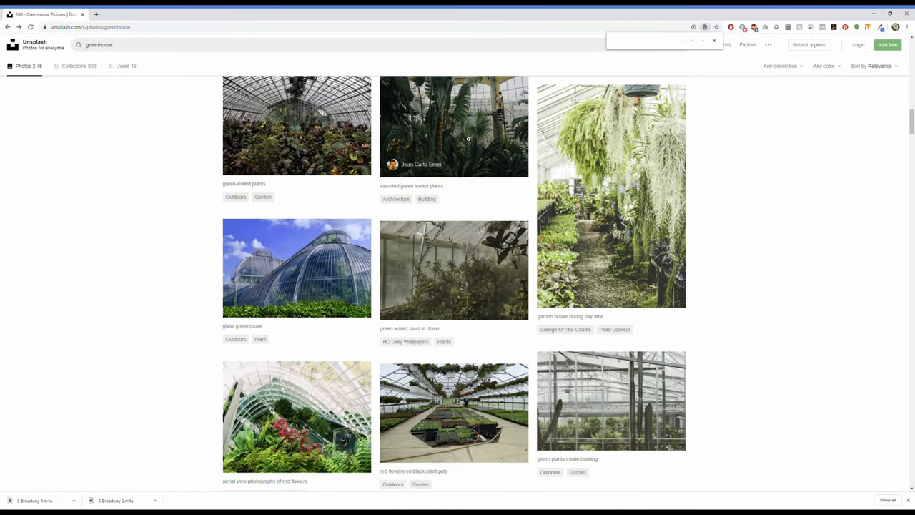
click(514, 165)
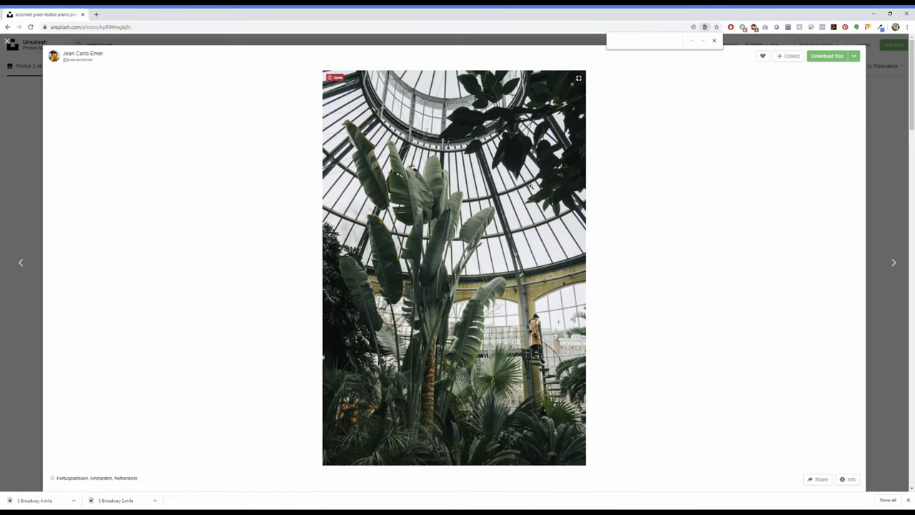
click(882, 193)
scroll(707, 216, down, 2)
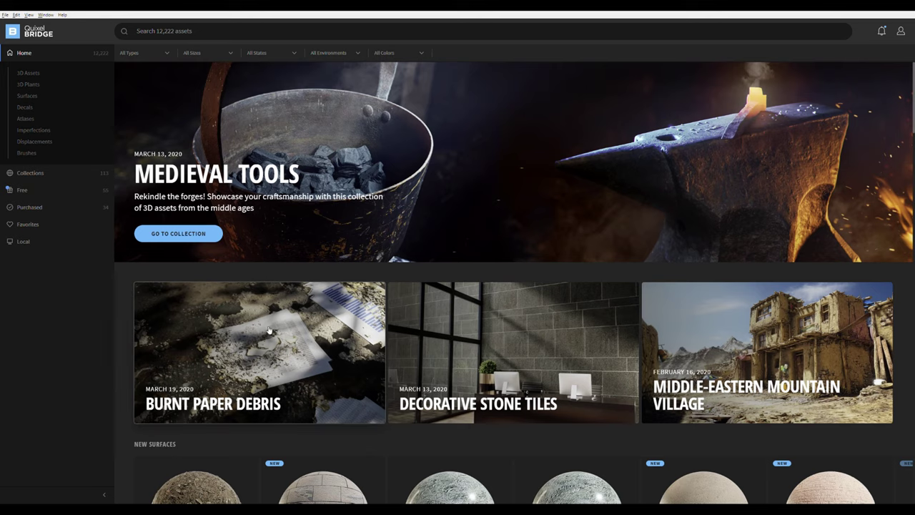
- Switch to Quixel Bridge, look over the home page collections, and browse the 3D Plants category down to its trending assets
scroll(258, 400, down, 2)
scroll(258, 400, down, 4)
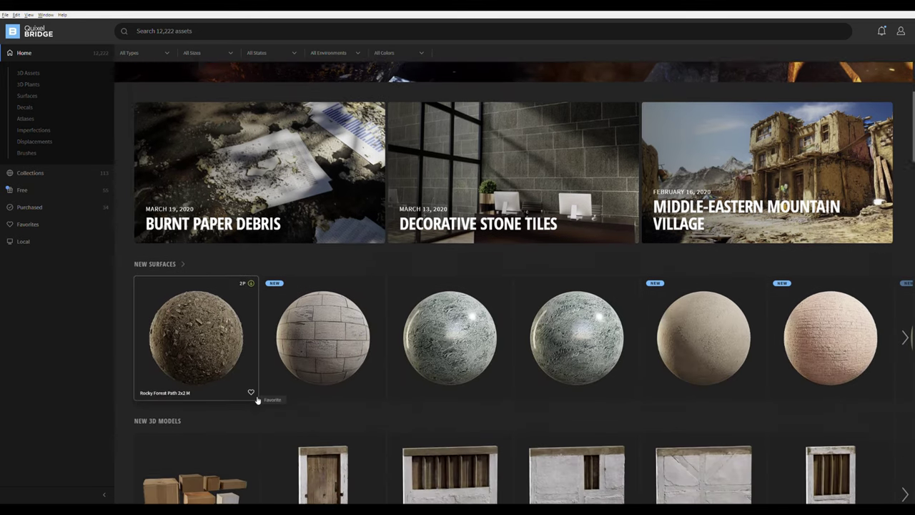
scroll(341, 224, down, 1)
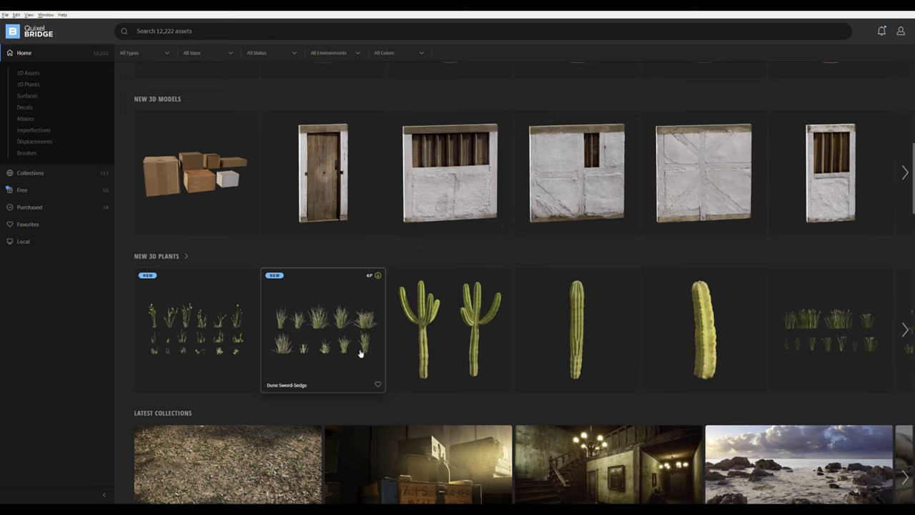
scroll(362, 345, down, 2)
scroll(377, 325, down, 3)
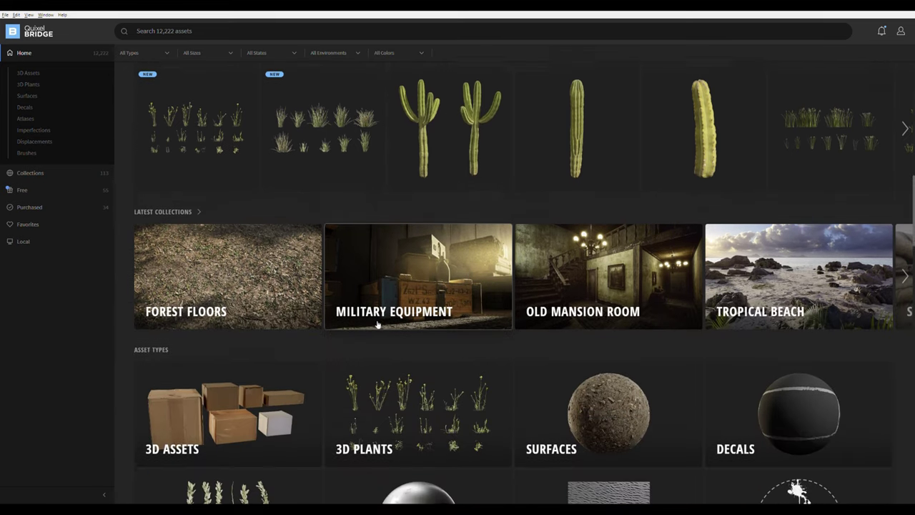
click(32, 87)
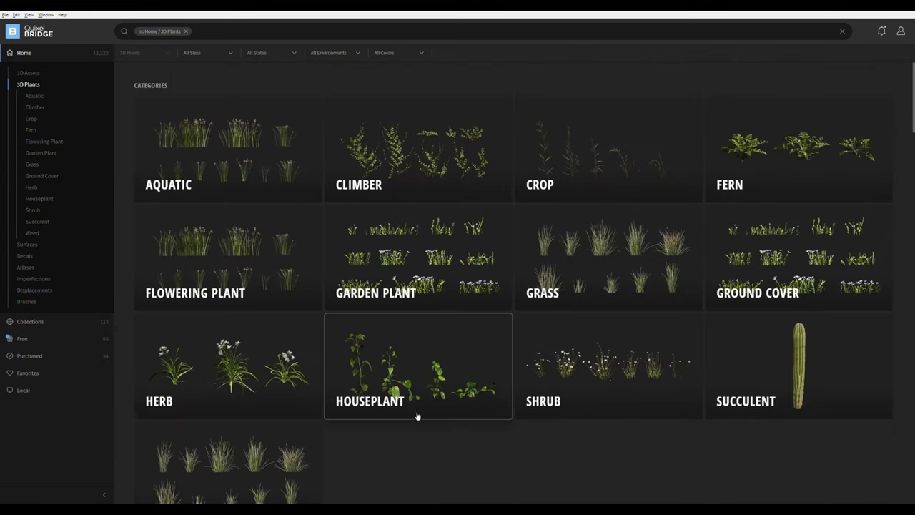
scroll(417, 414, down, 2)
scroll(417, 416, down, 5)
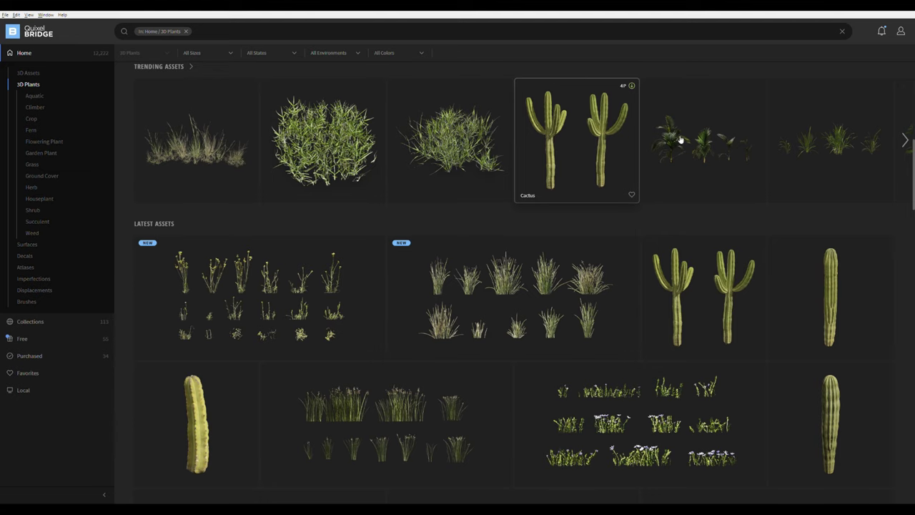
- Preview the Cat Palm, Areca Palm and Chinese Fan Palm among the trending 3D plants
click(686, 147)
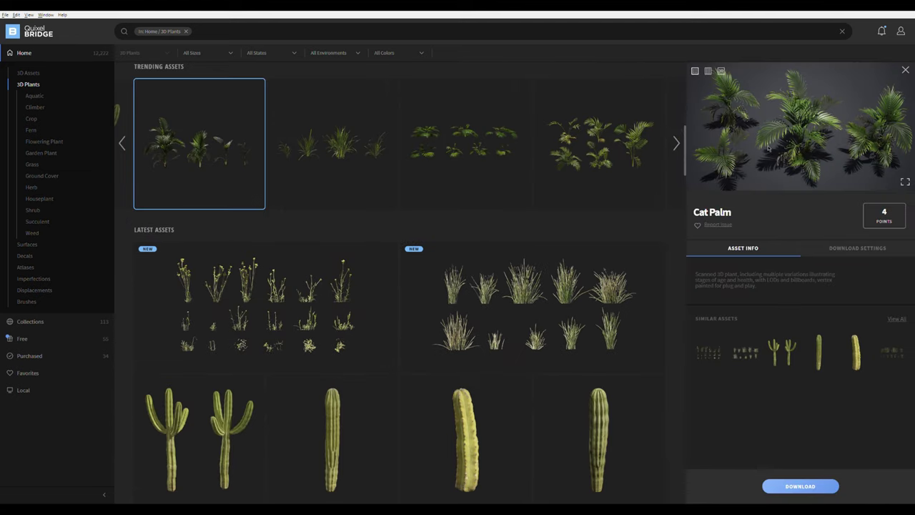
click(592, 157)
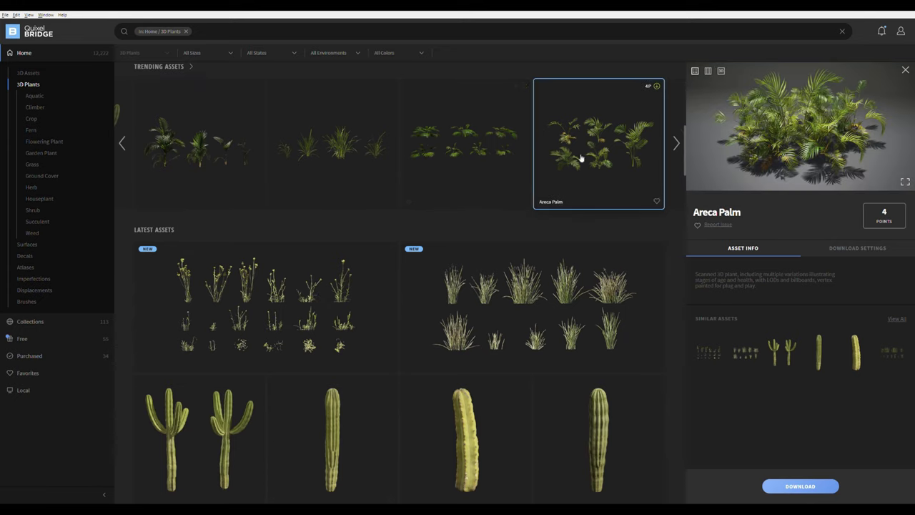
click(462, 153)
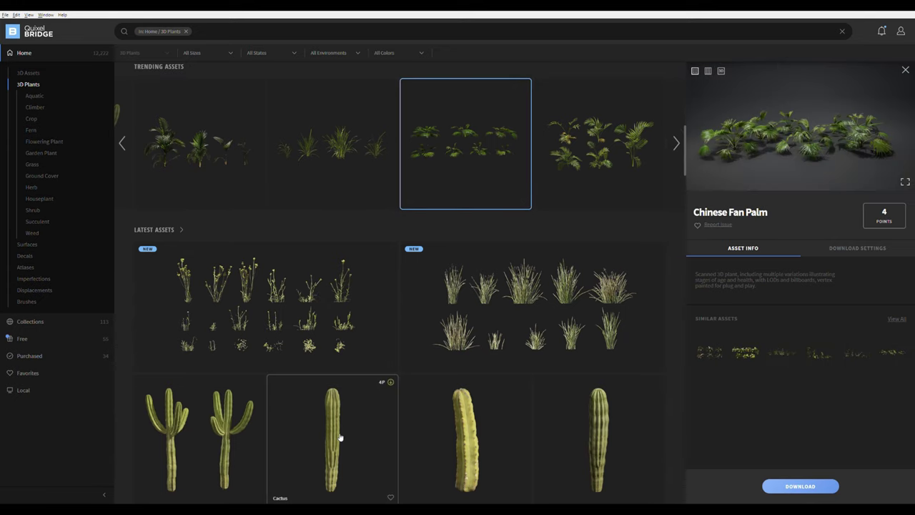
- Preview the Pink Cordyline and Cordyline plants among the latest 3D plant assets
scroll(341, 435, down, 5)
scroll(341, 435, down, 5)
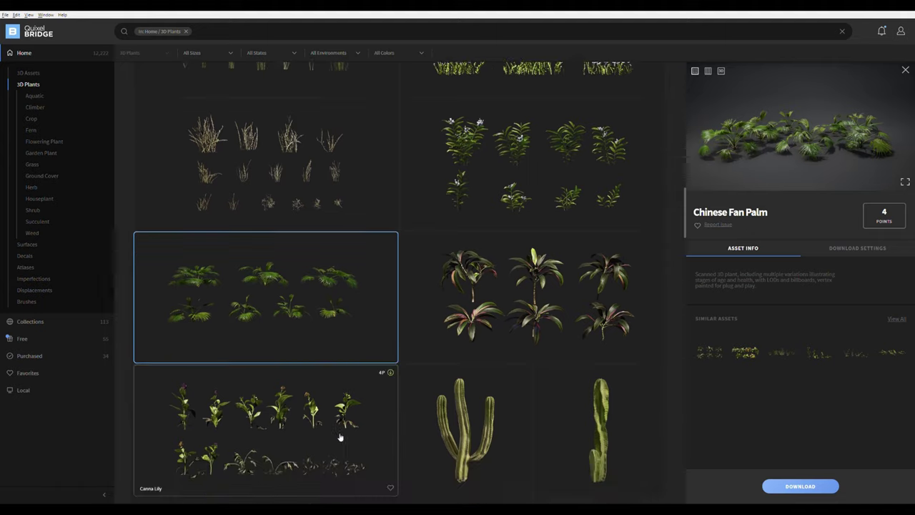
click(510, 174)
scroll(382, 421, down, 5)
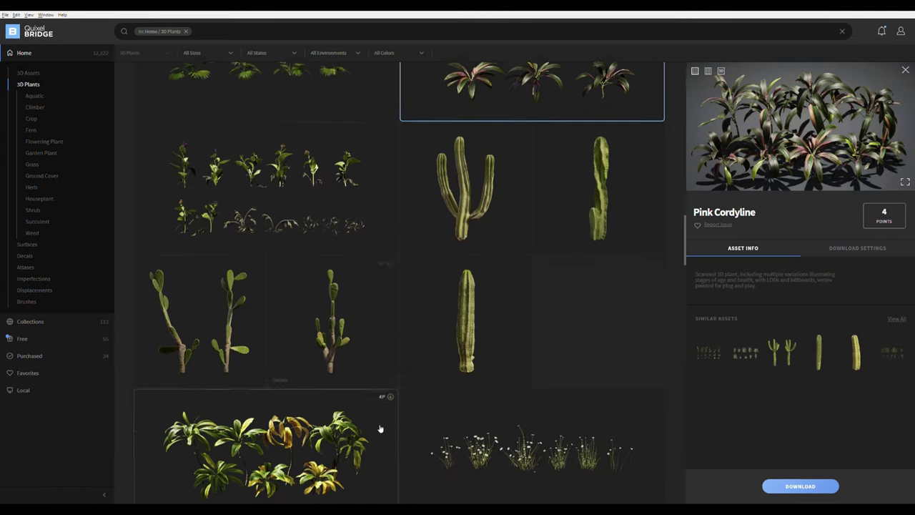
click(318, 276)
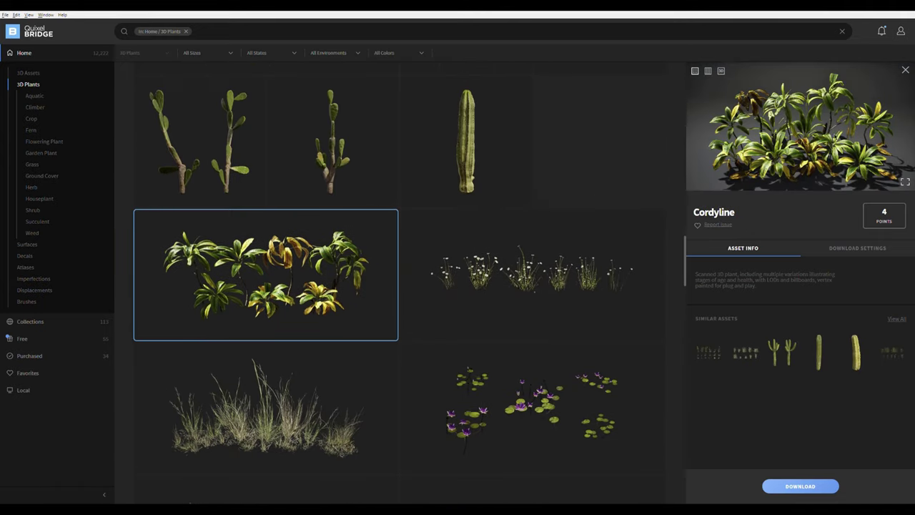
- Browse further through the 3D plants and preview the Prickly Shield Fern
scroll(476, 448, down, 4)
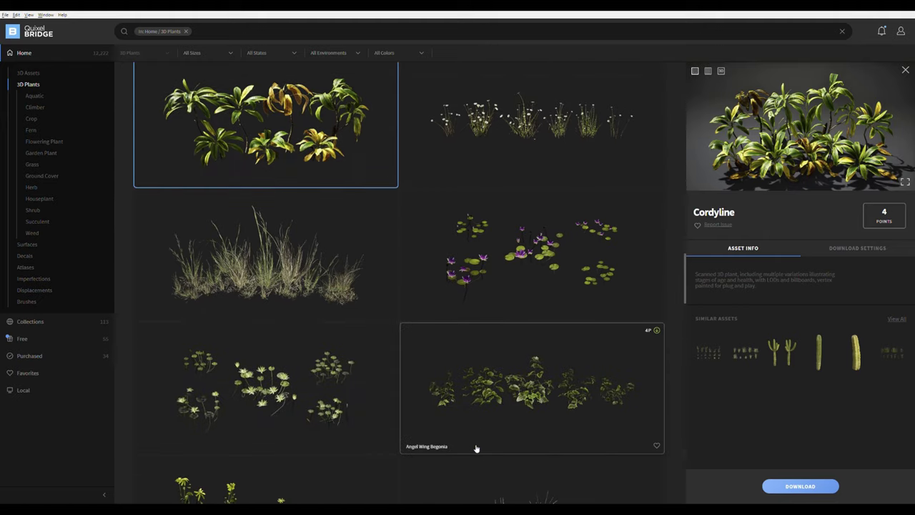
scroll(476, 448, down, 8)
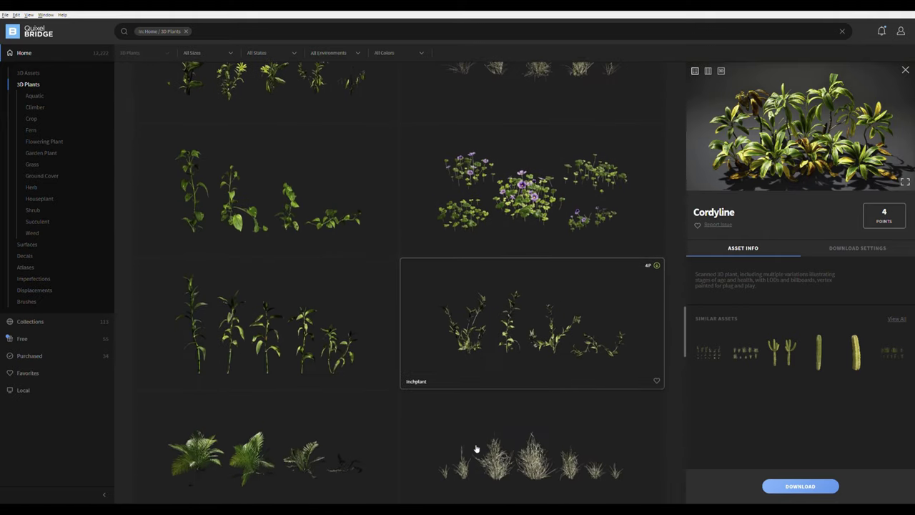
scroll(476, 448, down, 8)
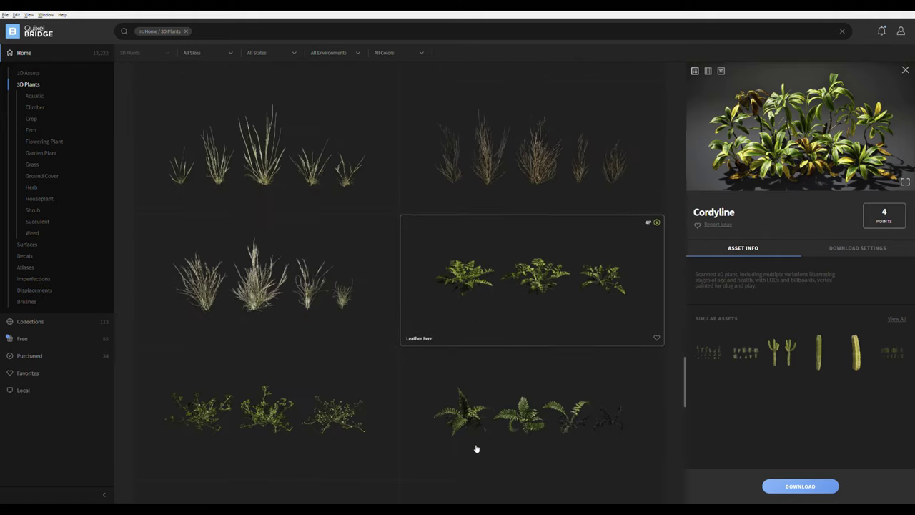
scroll(476, 448, down, 4)
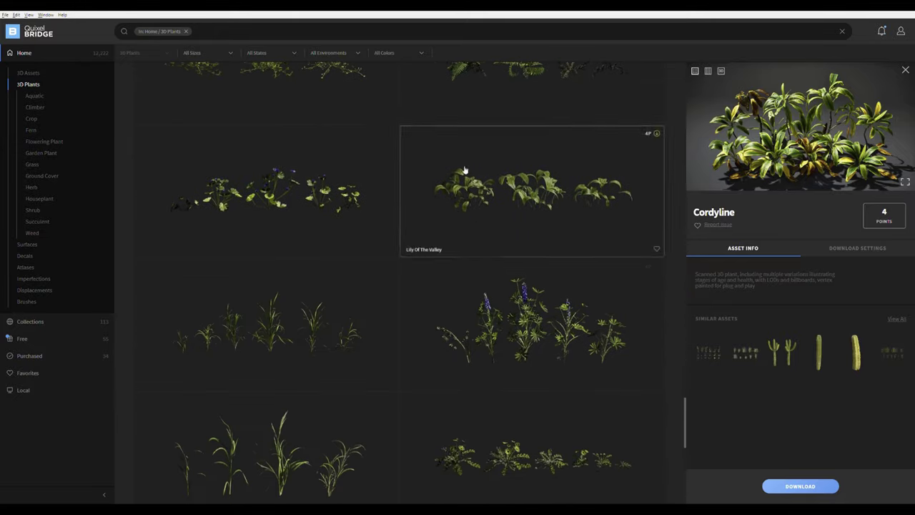
click(476, 77)
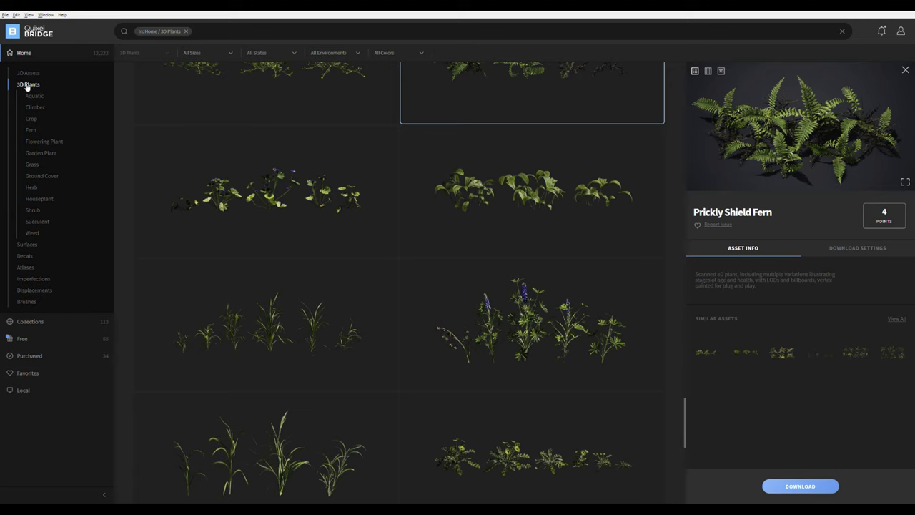
- Browse the Cobblestone category of the Stone surfaces and preview the Cobblestone Road 2x2 M material
click(28, 244)
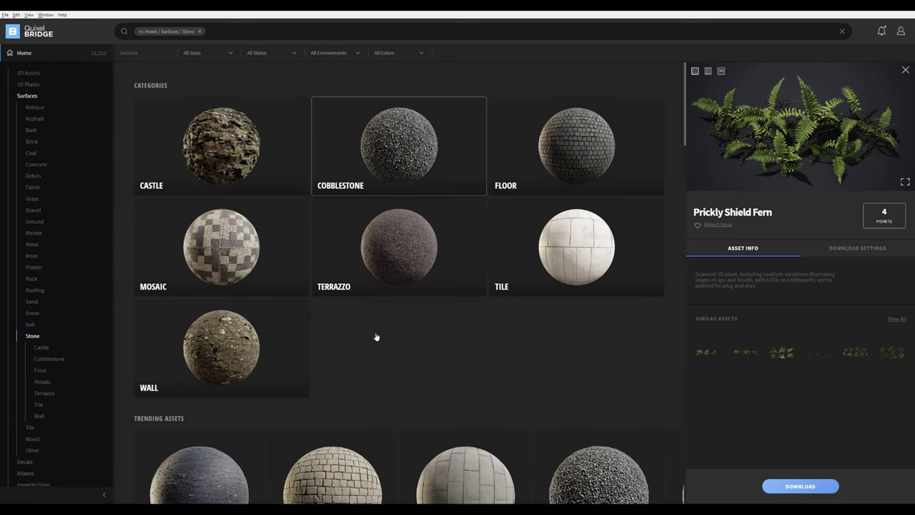
scroll(346, 382, down, 3)
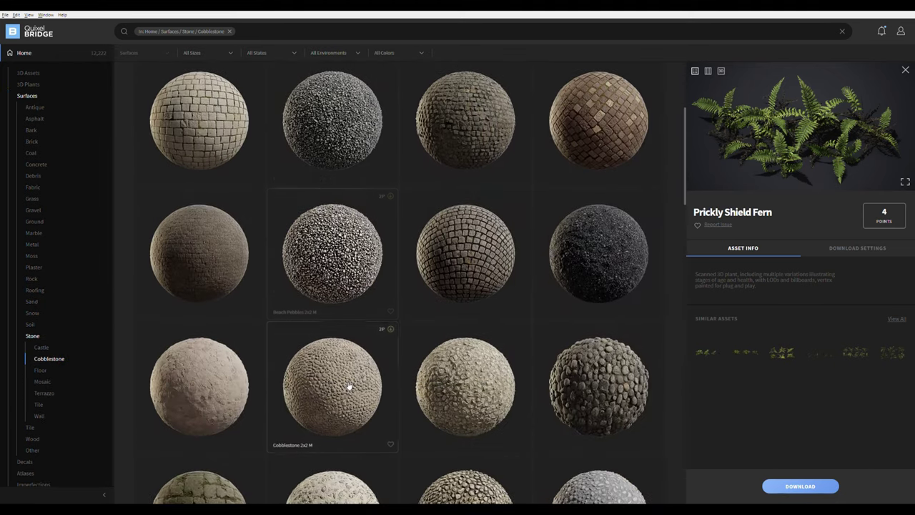
scroll(349, 386, down, 3)
click(461, 350)
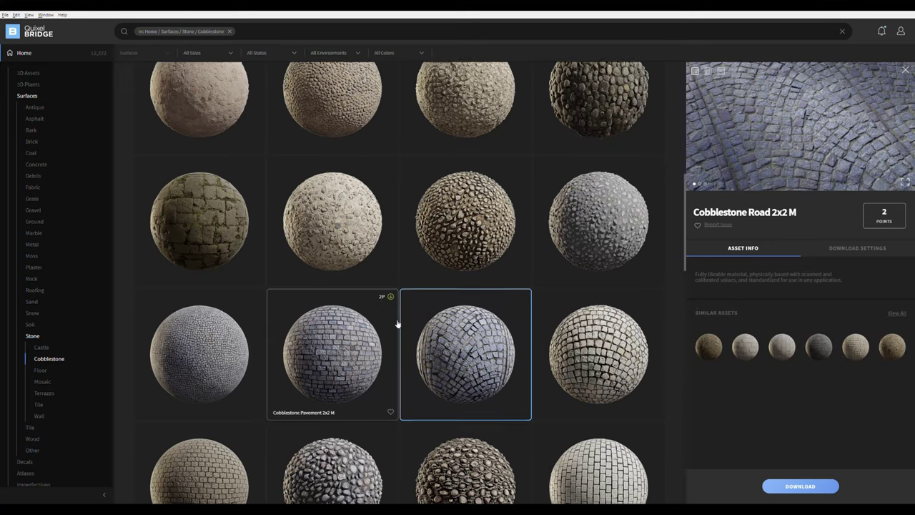
scroll(399, 321, down, 3)
click(436, 293)
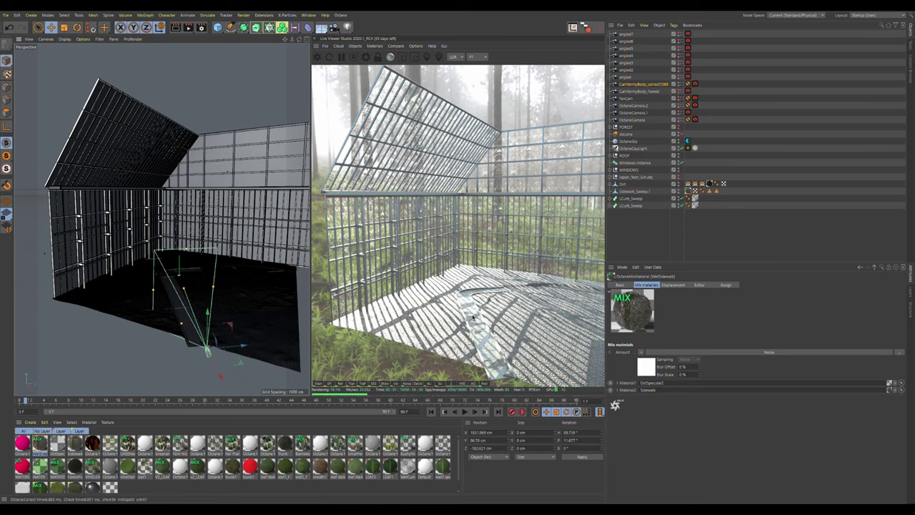
- Switch to Cinema 4D, disable the parent generator of window.1 inside the WINDOWS group, and select window.1
alt+drag(179, 299, 214, 336)
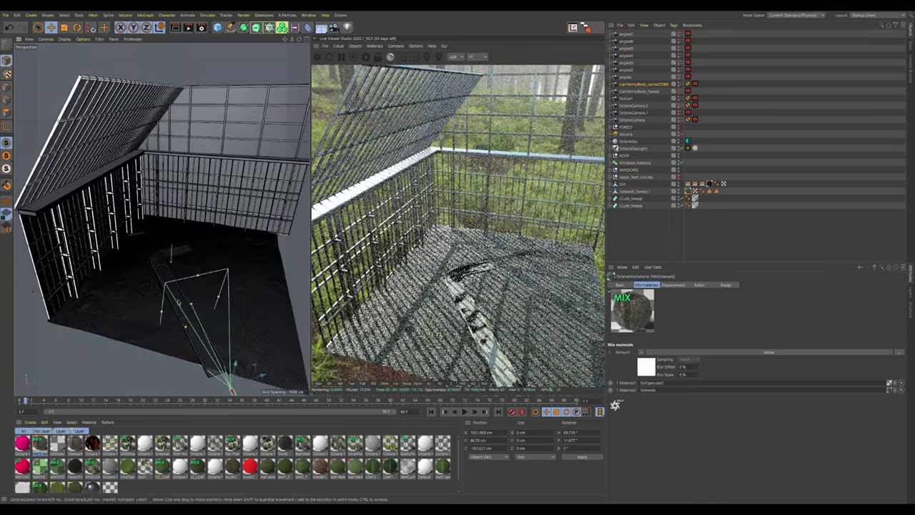
alt+drag(178, 301, 146, 262)
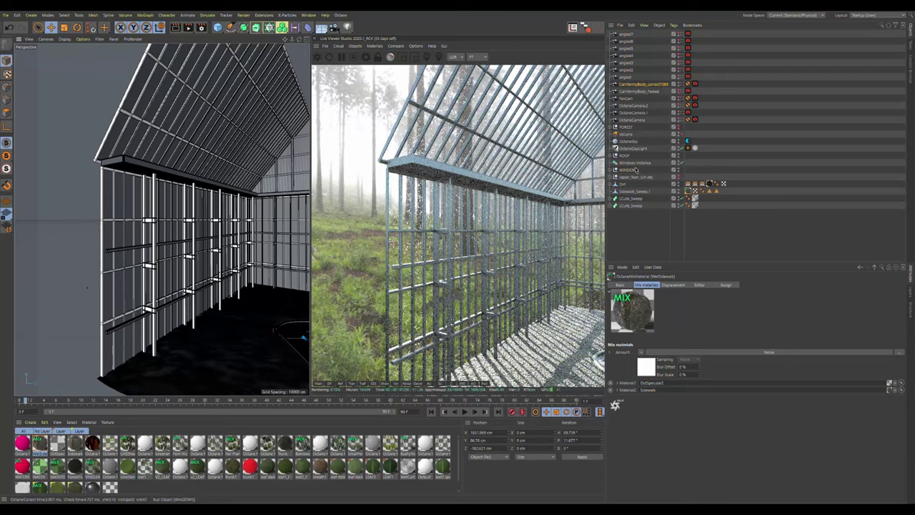
click(635, 170)
click(615, 169)
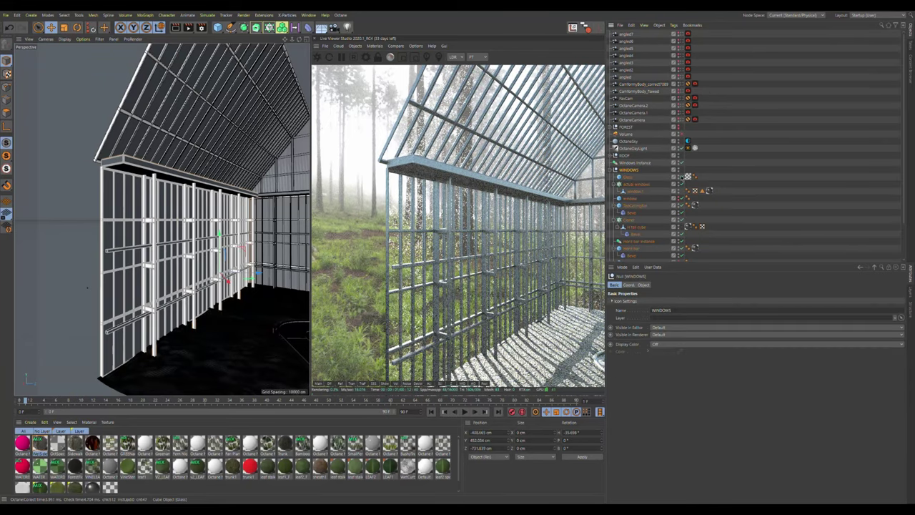
click(682, 184)
click(634, 191)
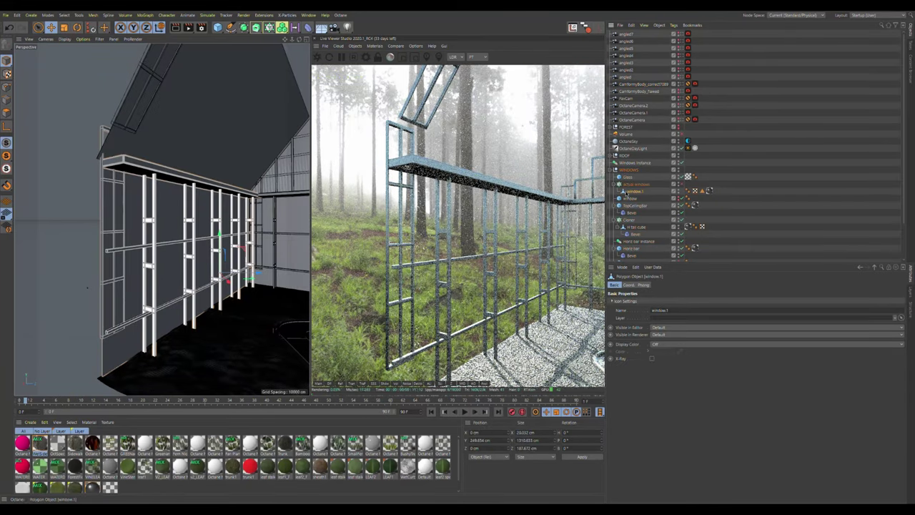
- Hide the ROOF group and examine the single window.1 frame at the end of the greenhouse wall
click(676, 157)
alt+middle_drag(106, 148, 145, 150)
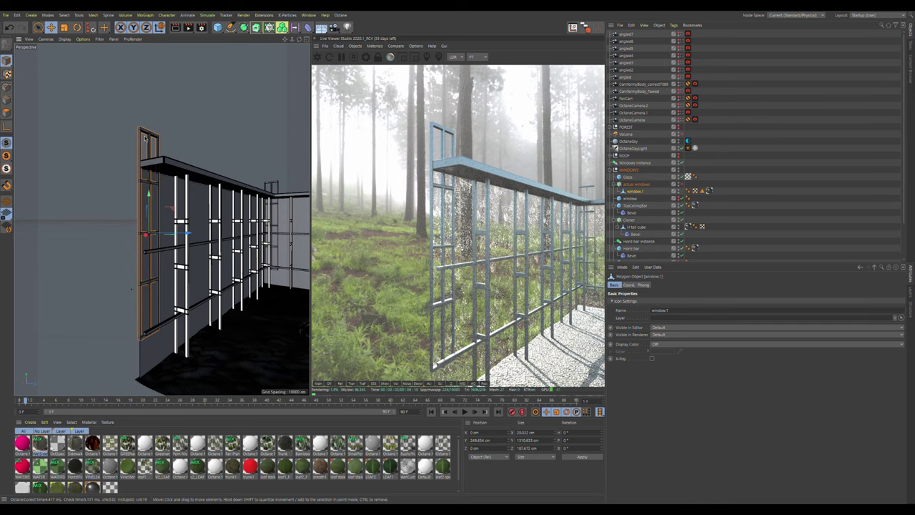
alt+drag(160, 200, 157, 313)
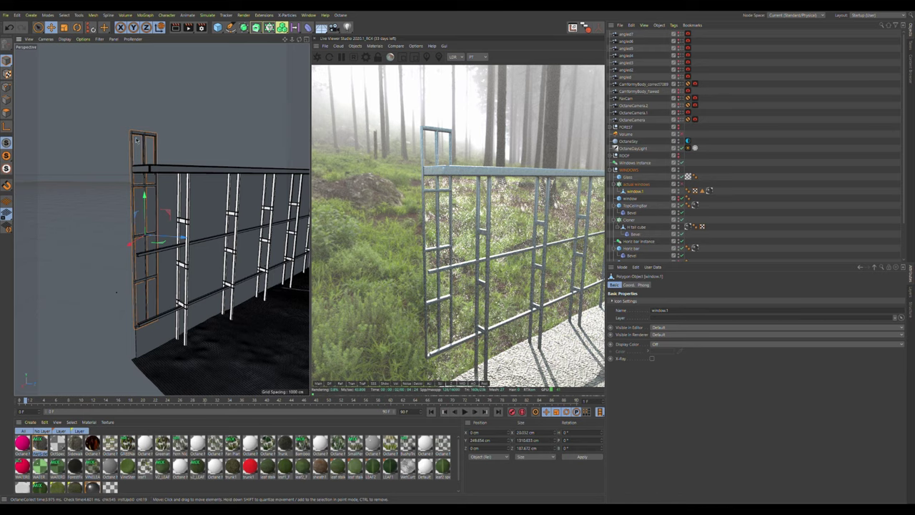
- Re-enable the actual windows generator in the WINDOWS group to restore the full row of window frames
scroll(136, 153, up, 5)
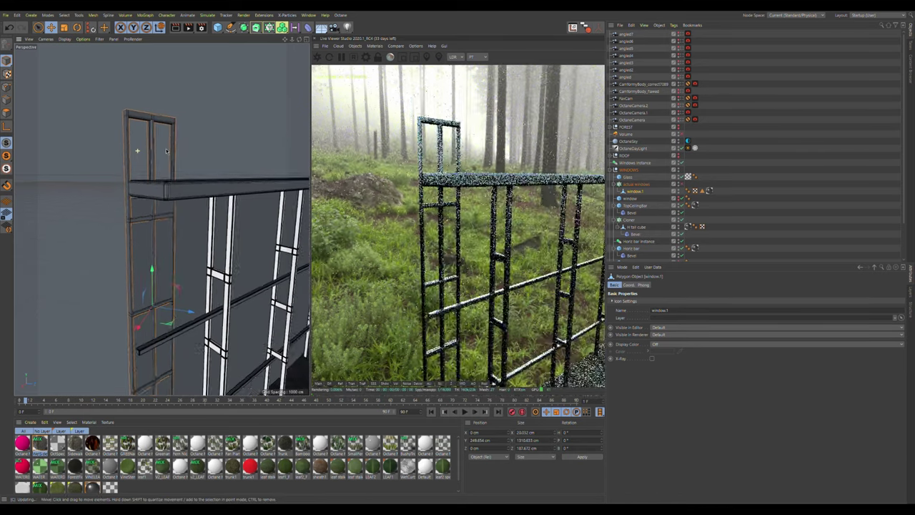
click(682, 184)
mouse_move(164, 243)
alt+mouse_down()
mouse_move(164, 218)
mouse_move(200, 214)
mouse_move(209, 223)
mouse_move(175, 229)
alt+mouse_up()
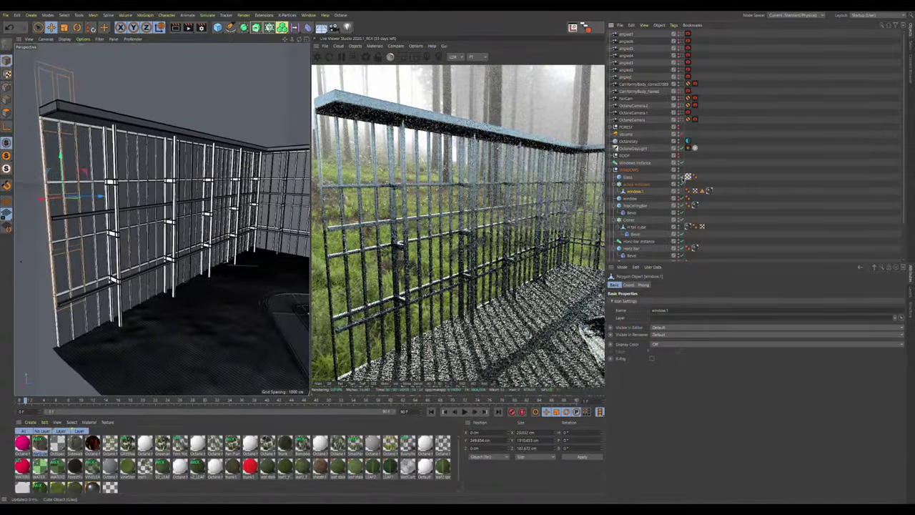
- Toggle the Glass cube in the WINDOWS group and open the settings of its OctSpecular1 material
click(683, 178)
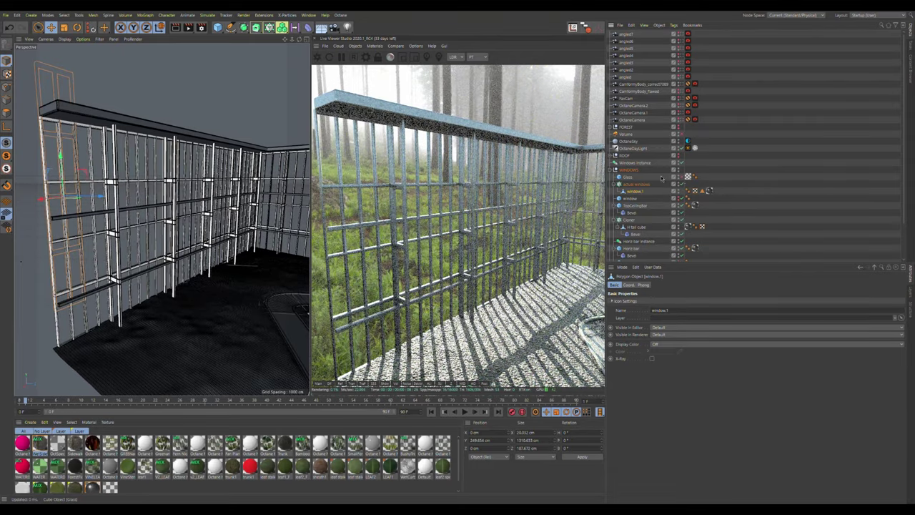
alt+drag(122, 237, 162, 239)
alt+right_drag(31, 265, 79, 259)
alt+drag(78, 259, 279, 243)
click(688, 176)
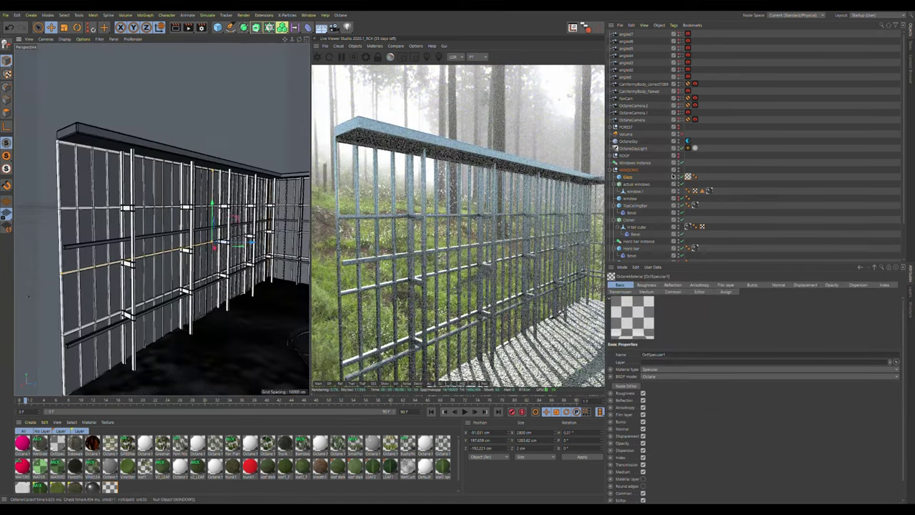
- Unhide the ROOF group and examine the greenhouse's roof framing and glazed end wall up close
alt+click(679, 156)
alt+middle_drag(183, 186, 168, 244)
alt+drag(108, 302, 192, 236)
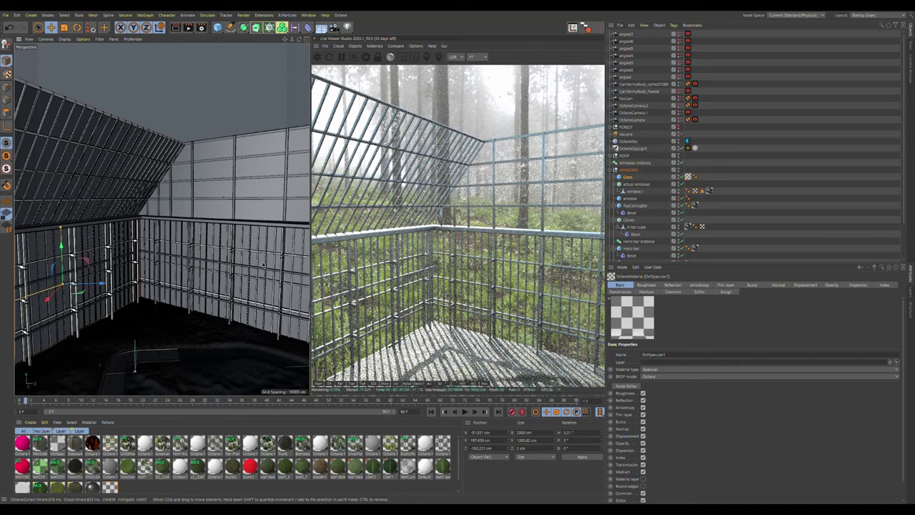
alt+drag(186, 195, 207, 160)
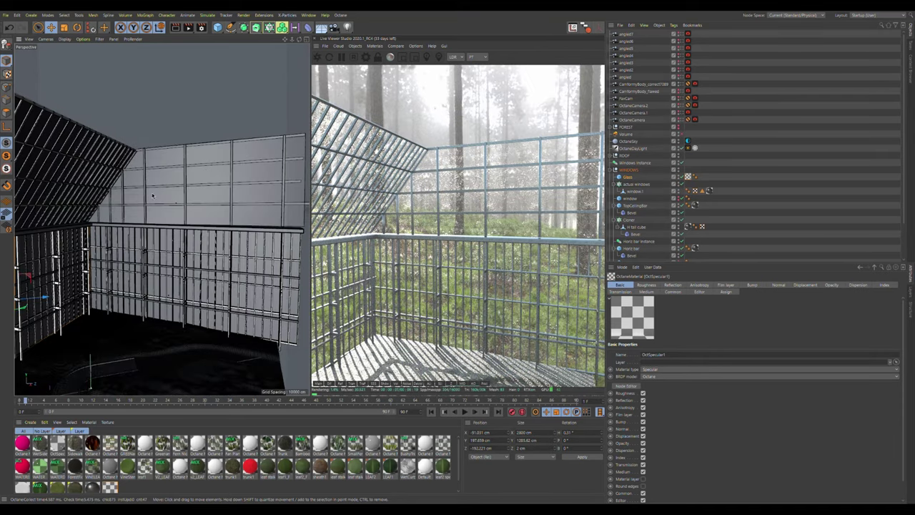
scroll(156, 195, up, 10)
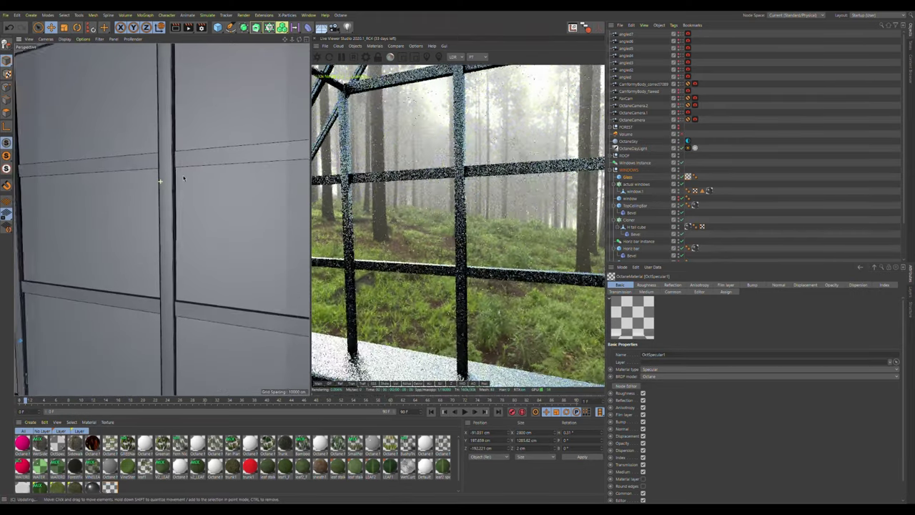
alt+drag(182, 179, 144, 260)
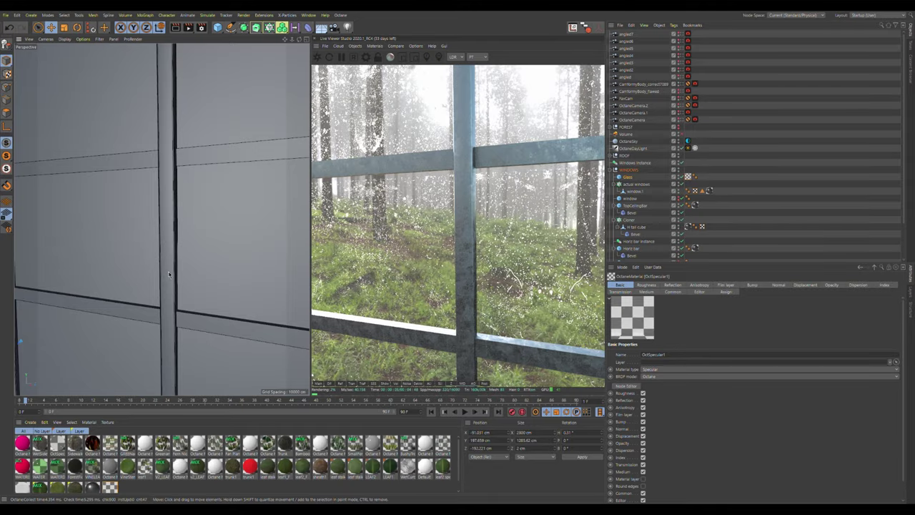
- Examine the Displacer under the Dirt ground object, comparing the ground with the Displacer temporarily disabled
scroll(168, 273, down, 10)
alt+middle_drag(163, 306, 148, 206)
alt+drag(162, 219, 163, 253)
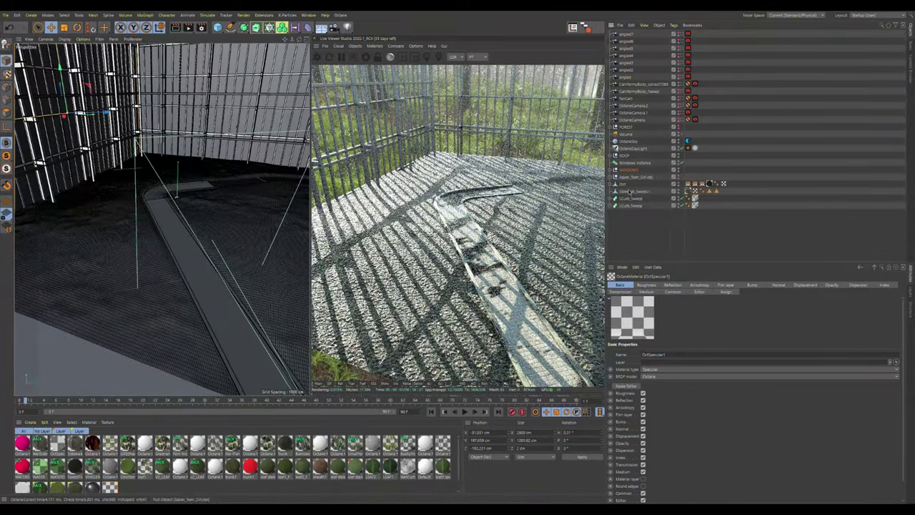
click(298, 278)
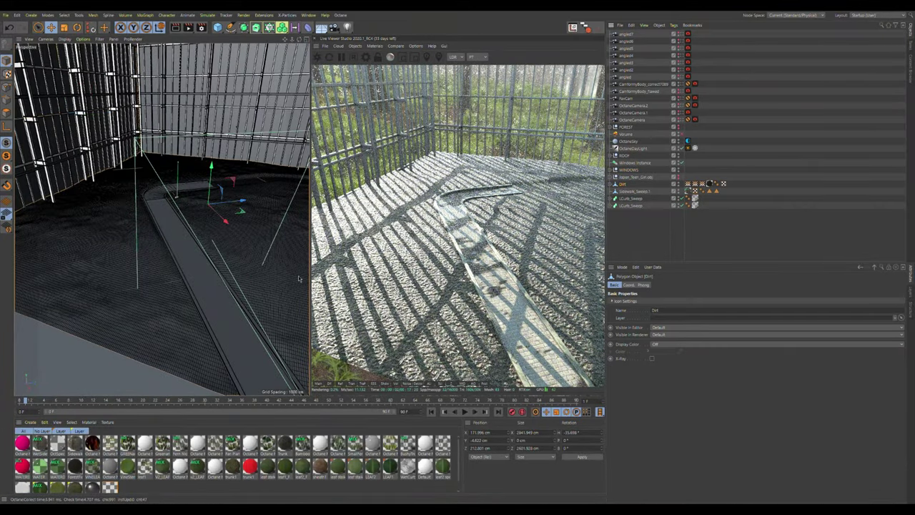
click(609, 184)
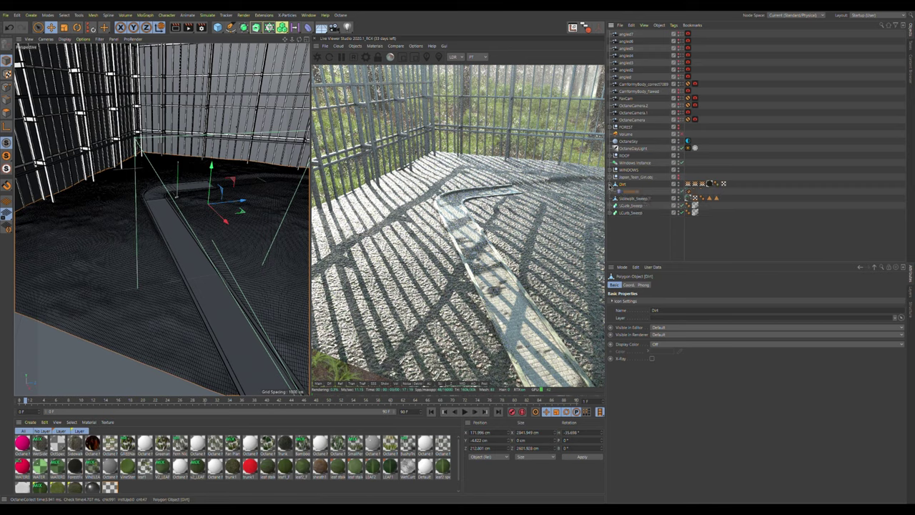
click(629, 192)
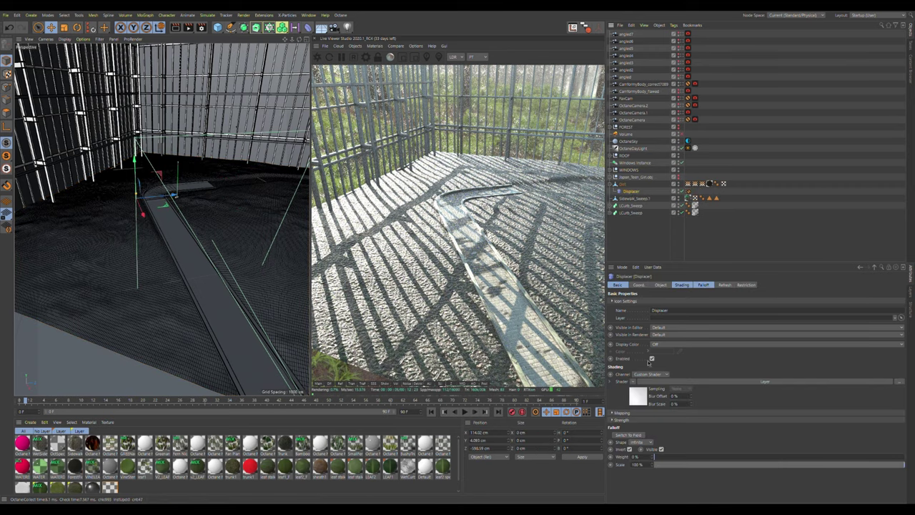
click(679, 191)
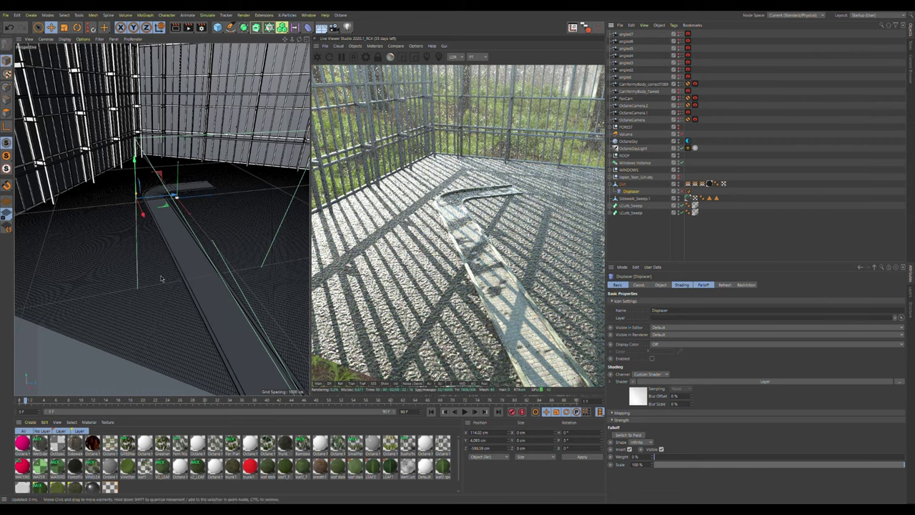
key(ctrl+z)
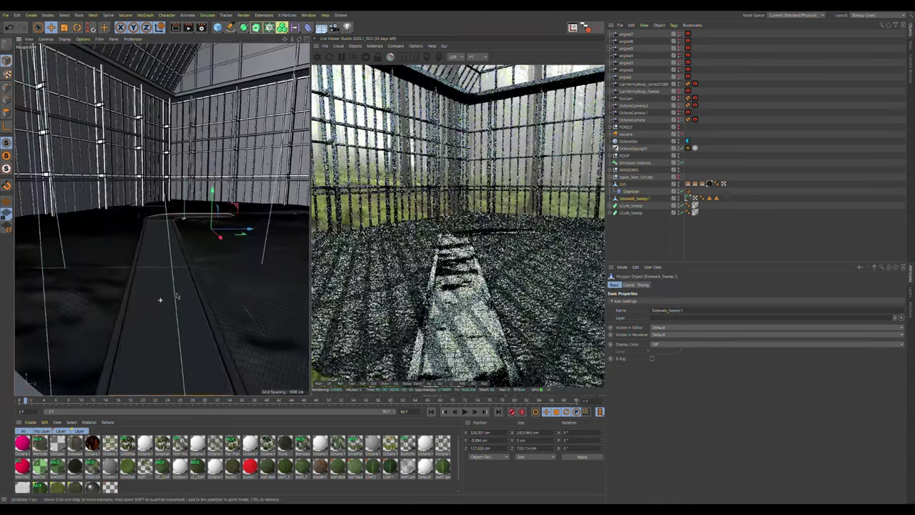
- Expand the first LCurb_Sweep object and examine the Spline that its curb follows along the path
alt+drag(177, 295, 167, 310)
click(632, 205)
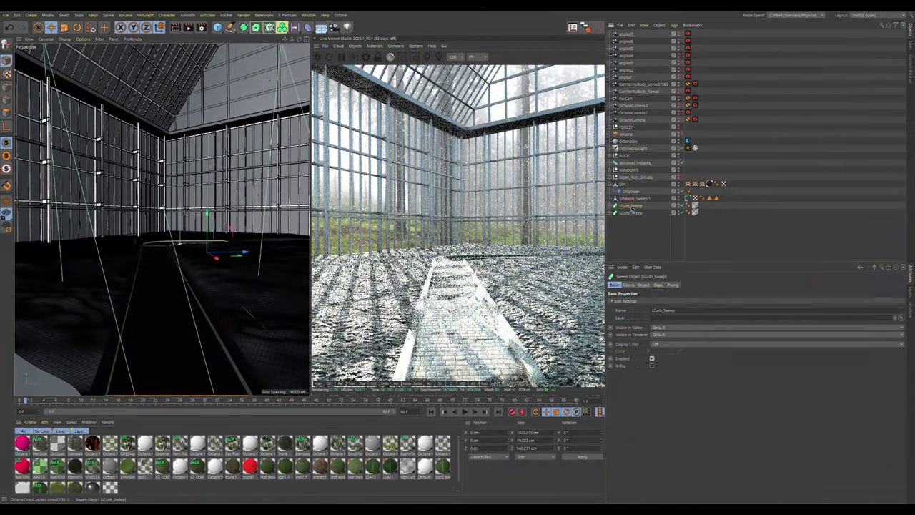
click(609, 206)
click(631, 213)
click(630, 220)
key(o)
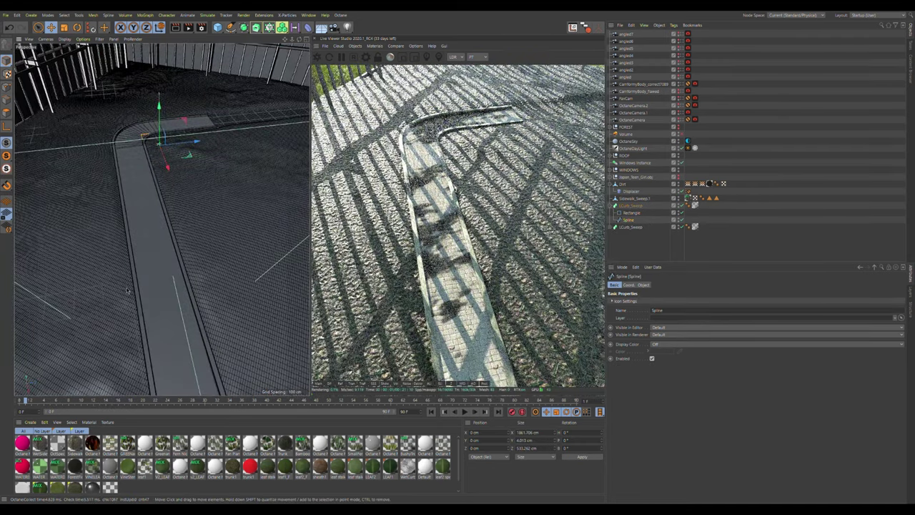
- Review the object properties of the curb sweep's Rectangle profile and collapse the sweep
click(631, 212)
alt+drag(156, 327, 149, 250)
alt+middle_drag(159, 313, 159, 246)
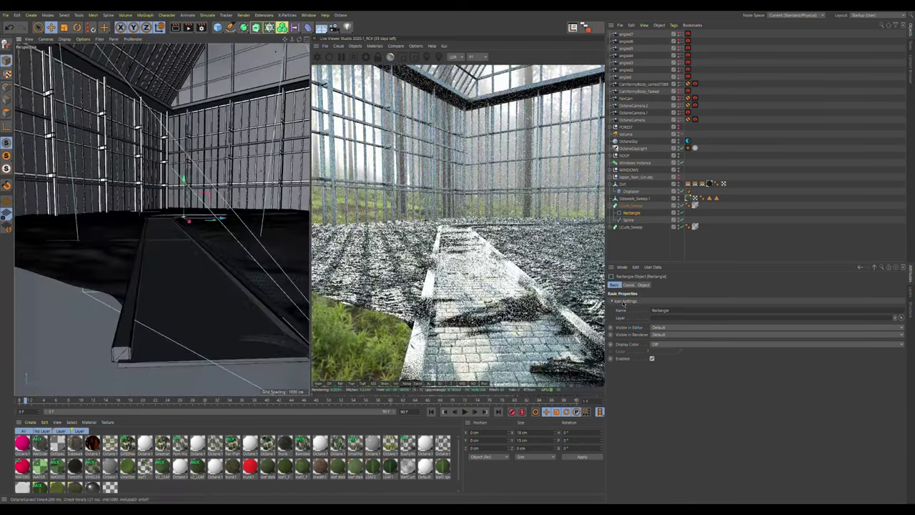
click(643, 284)
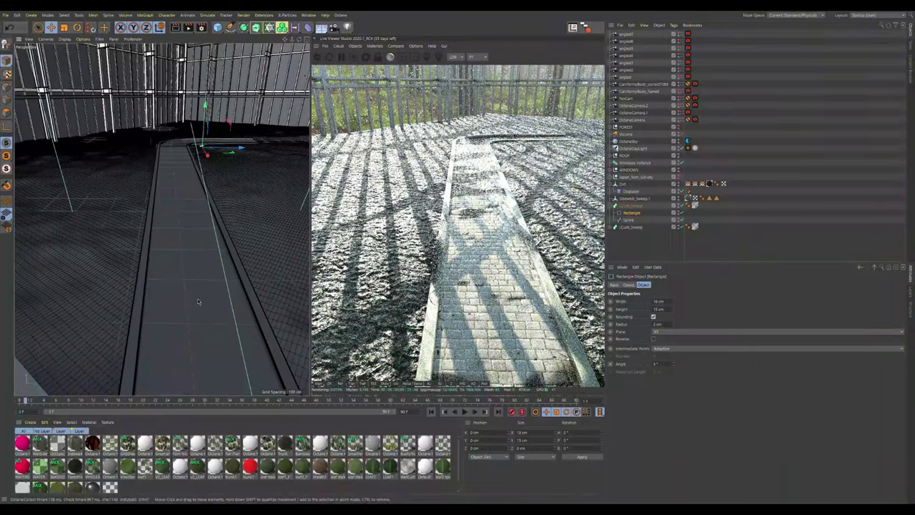
click(610, 205)
- Select Sidewalk_Sweep.1 and inspect its WetSidewalk mix material on the brick path
click(631, 198)
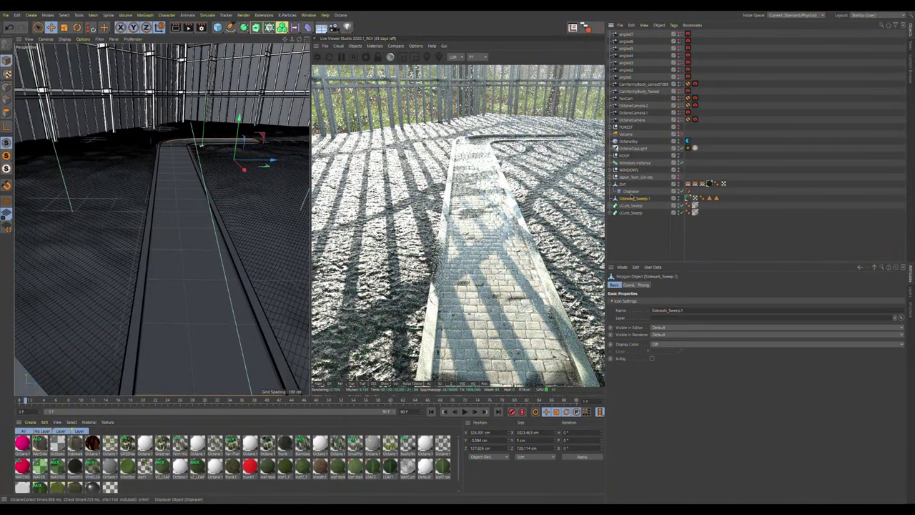
alt+drag(207, 281, 206, 303)
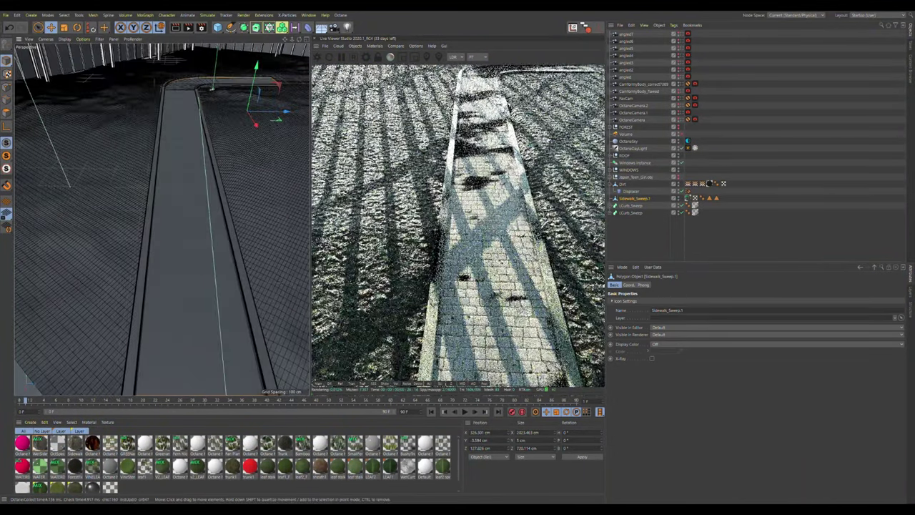
click(689, 198)
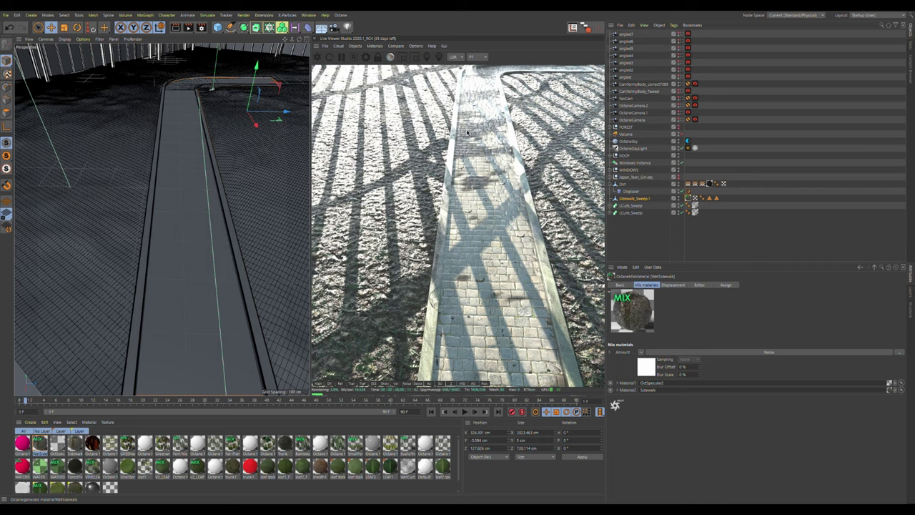
alt+drag(207, 294, 198, 246)
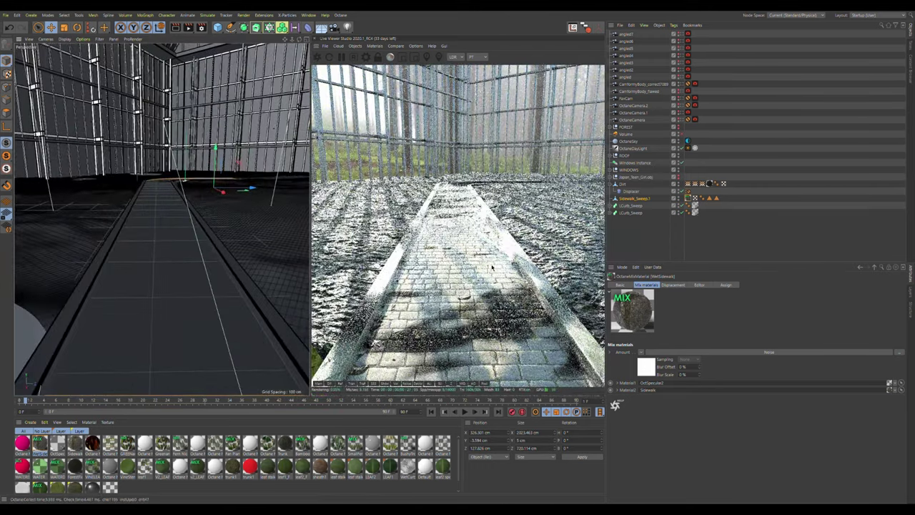
- Show the girl figure temporarily on the path to judge the greenhouse's scale, and hide it again
alt+click(679, 178)
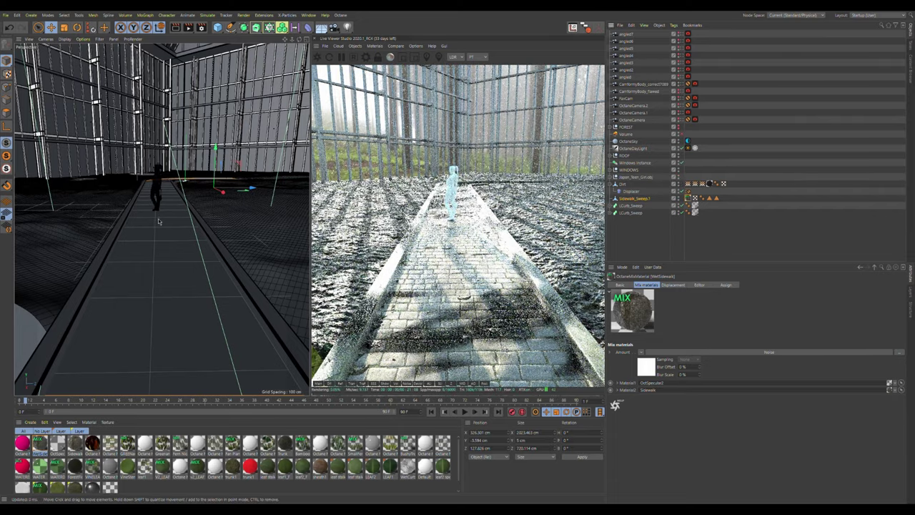
alt+drag(158, 218, 160, 209)
alt+right_drag(160, 208, 188, 200)
alt+middle_drag(160, 172, 161, 187)
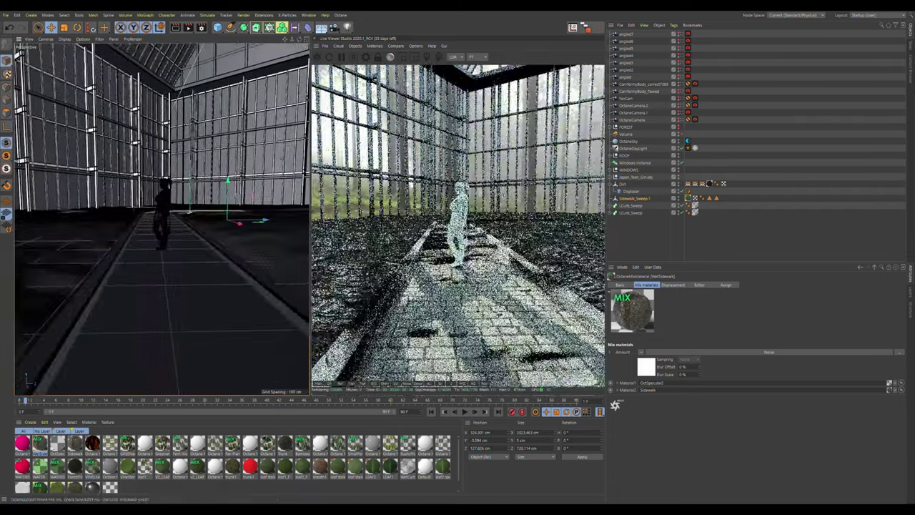
click(646, 177)
key(o)
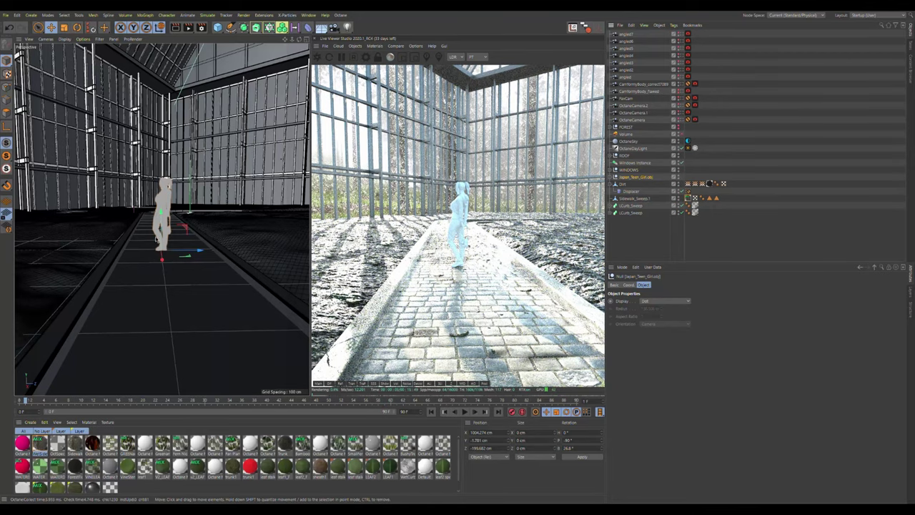
alt+drag(154, 247, 173, 253)
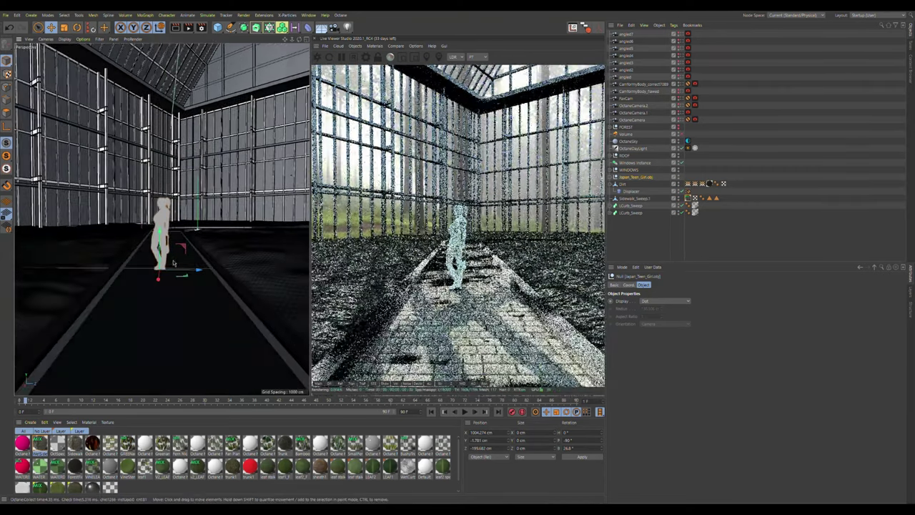
alt+double_click(678, 178)
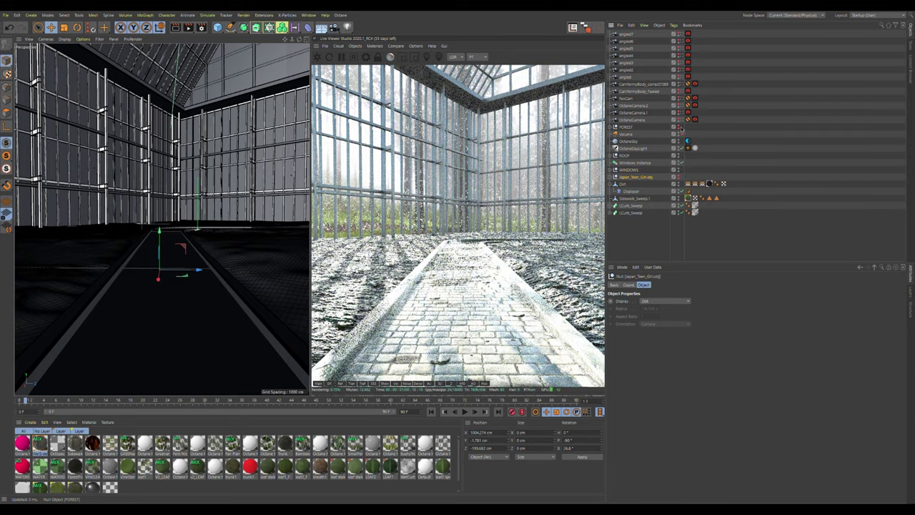
- Expand the FOREST group and show only its BushyPalm plants, hiding the other plant objects individually
click(615, 126)
click(665, 127)
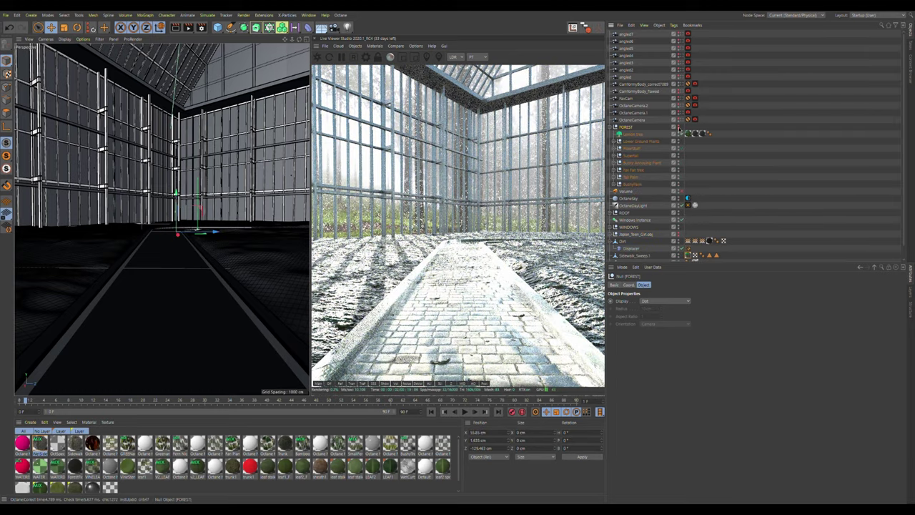
alt+double_click(679, 135)
alt+double_click(679, 141)
alt+double_click(679, 148)
alt+double_click(679, 155)
alt+double_click(678, 163)
alt+double_click(679, 170)
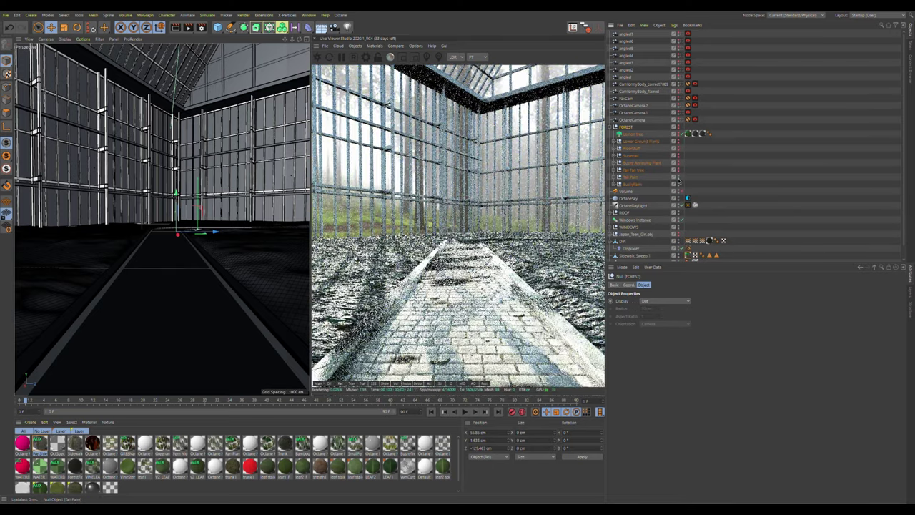
alt+double_click(678, 176)
alt+double_click(679, 183)
alt+click(679, 135)
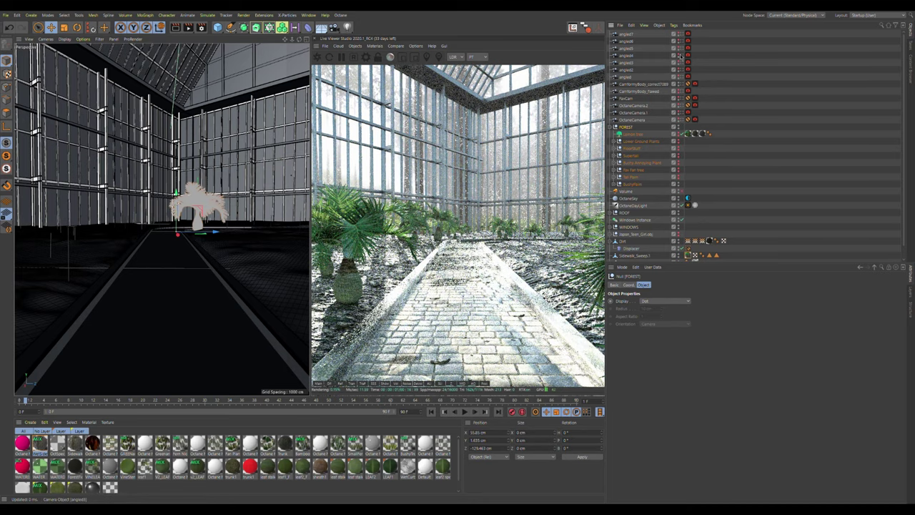
- Look through the camera marked correct and examine BushyPalm's palm model and its Octane Scatter distribution settings
click(680, 84)
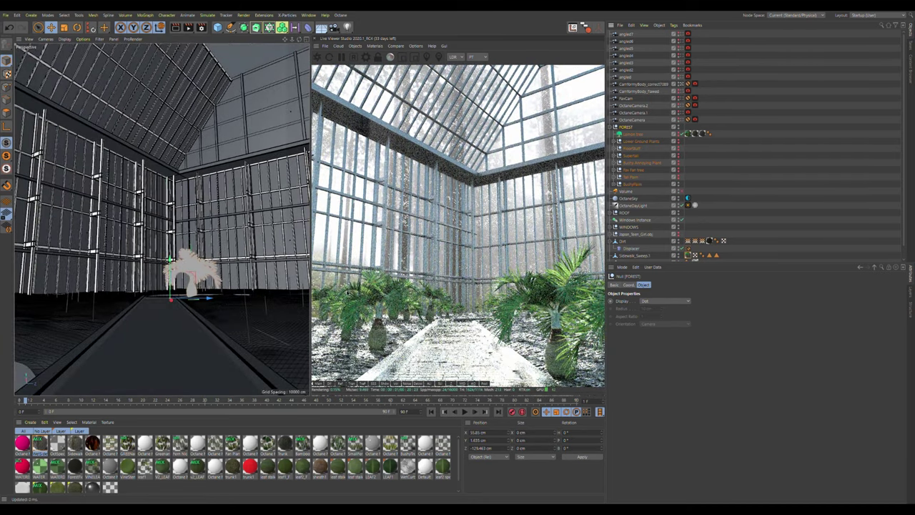
click(634, 184)
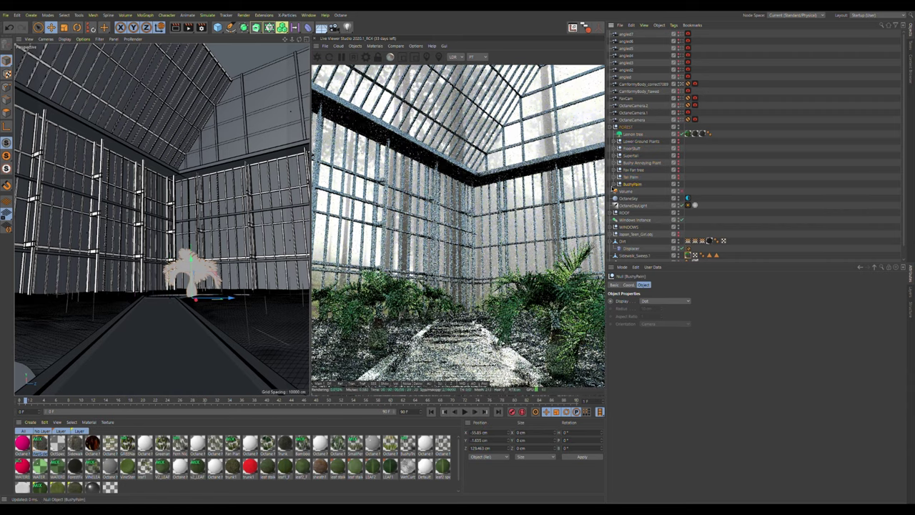
click(614, 183)
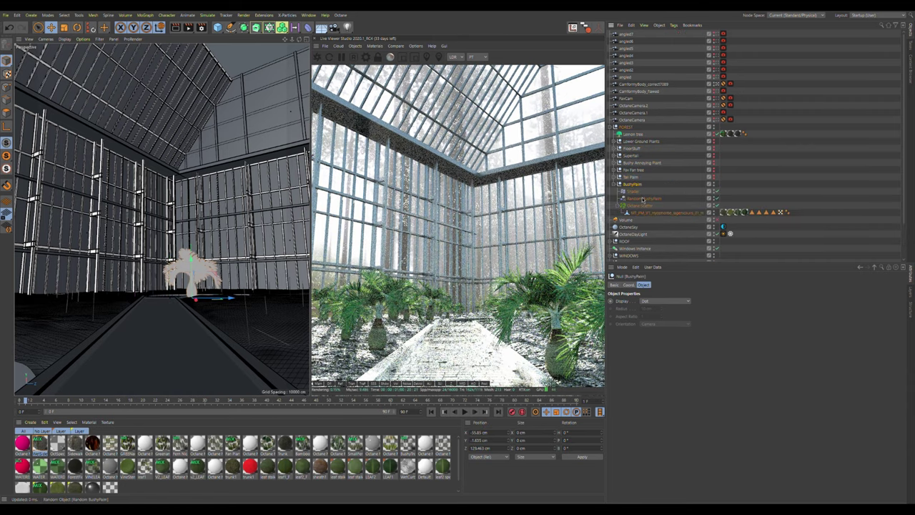
click(640, 213)
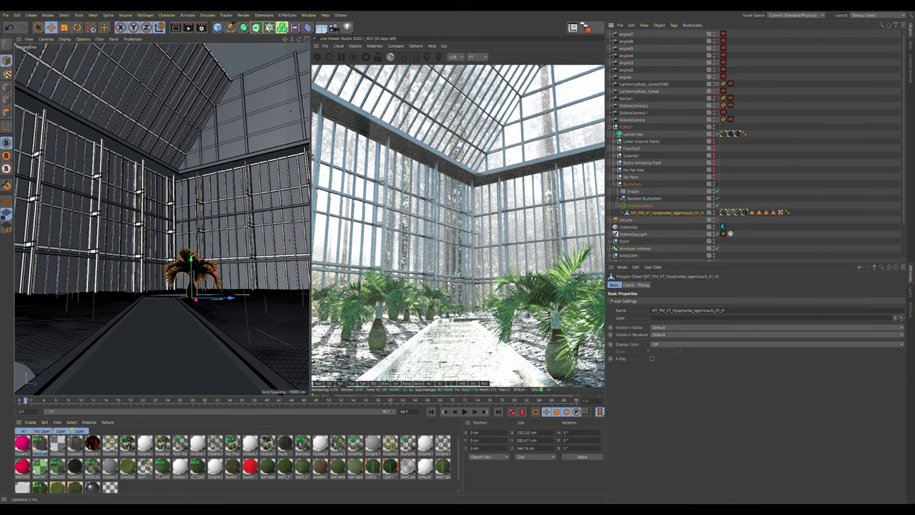
click(638, 206)
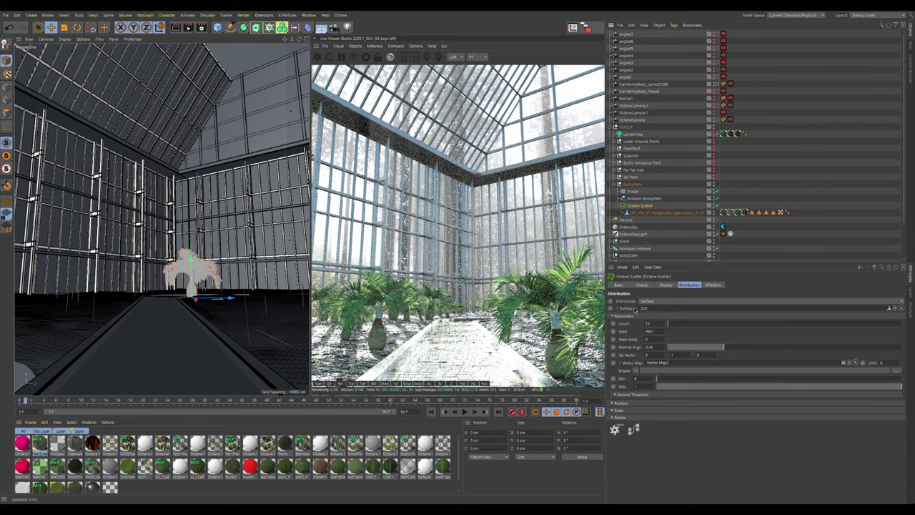
- Display the Dirt object's vertex map, temporarily hide Sidewalk_Sweep.1, and examine from above how the map masks plants off the path
scroll(729, 228, down, 3)
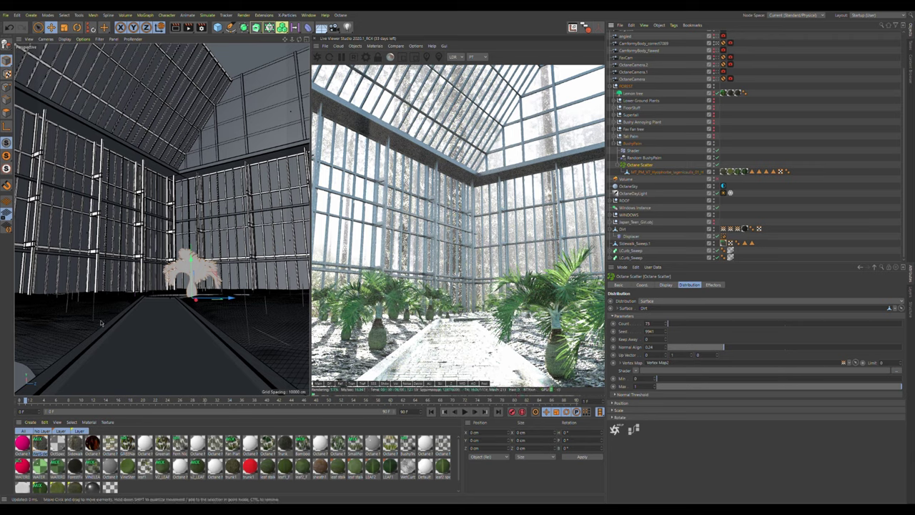
double_click(722, 228)
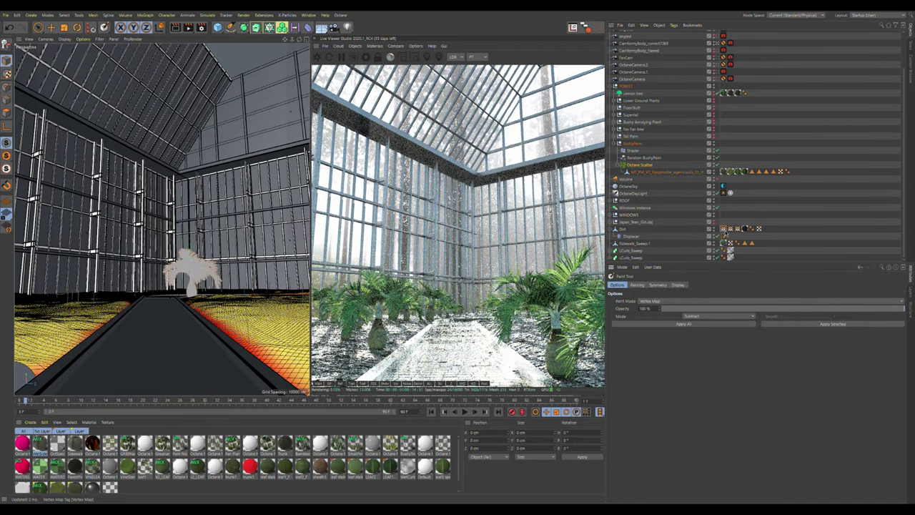
click(717, 44)
alt+drag(145, 296, 183, 300)
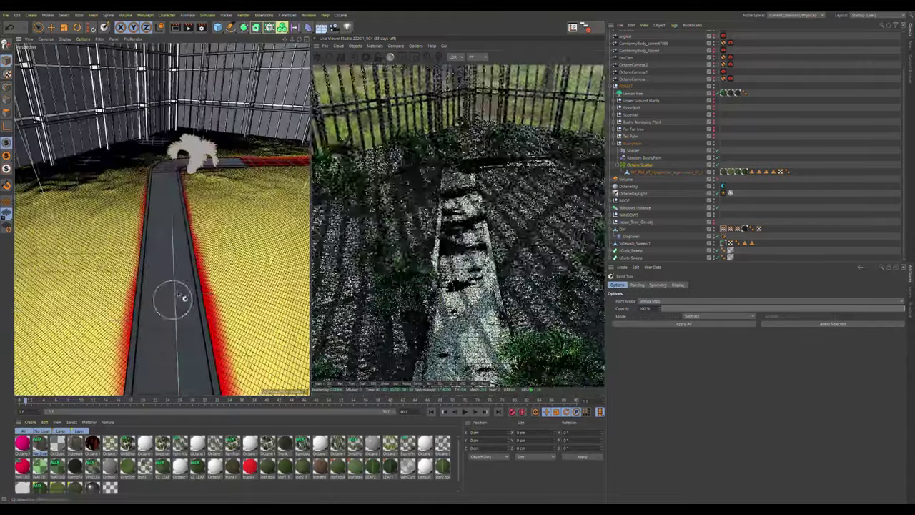
alt+right_drag(182, 300, 177, 288)
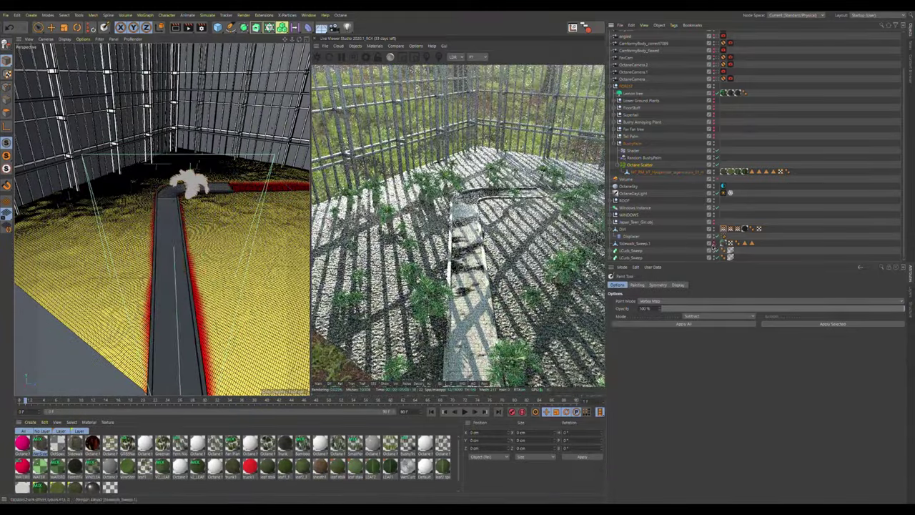
alt+drag(200, 236, 167, 262)
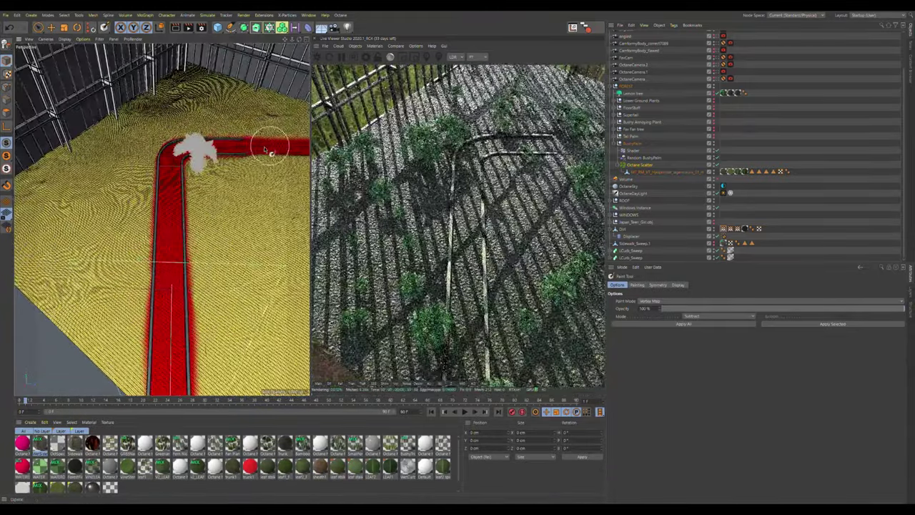
mouse_move(211, 302)
alt+mouse_down()
mouse_move(190, 322)
mouse_move(180, 318)
mouse_move(190, 289)
mouse_move(215, 293)
mouse_move(190, 306)
mouse_move(207, 285)
alt+mouse_up()
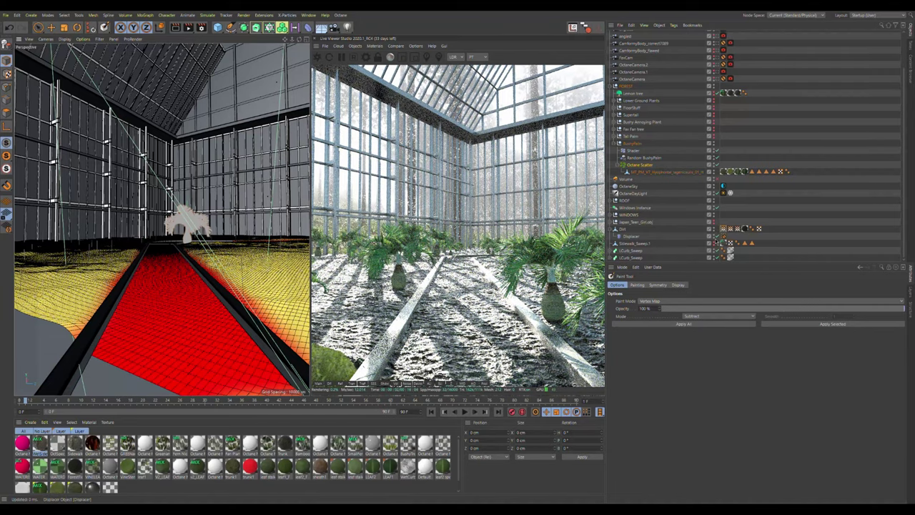
- Show Sidewalk_Sweep.1 again, look along the path, return to the camera marked correct and review BushyPalm's Octane Scatter distribution
click(714, 245)
mouse_move(139, 290)
alt+mouse_down()
mouse_move(117, 303)
mouse_move(142, 316)
mouse_move(133, 319)
alt+mouse_up()
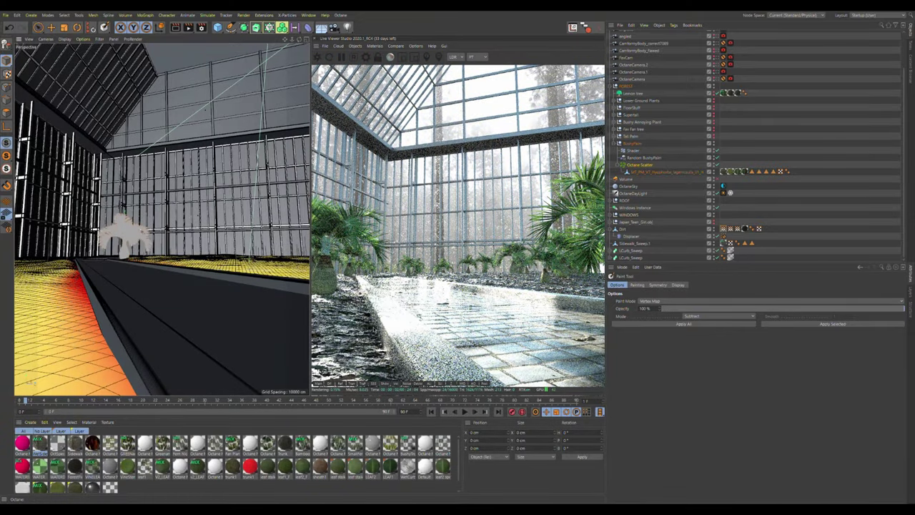
alt+drag(118, 303, 147, 315)
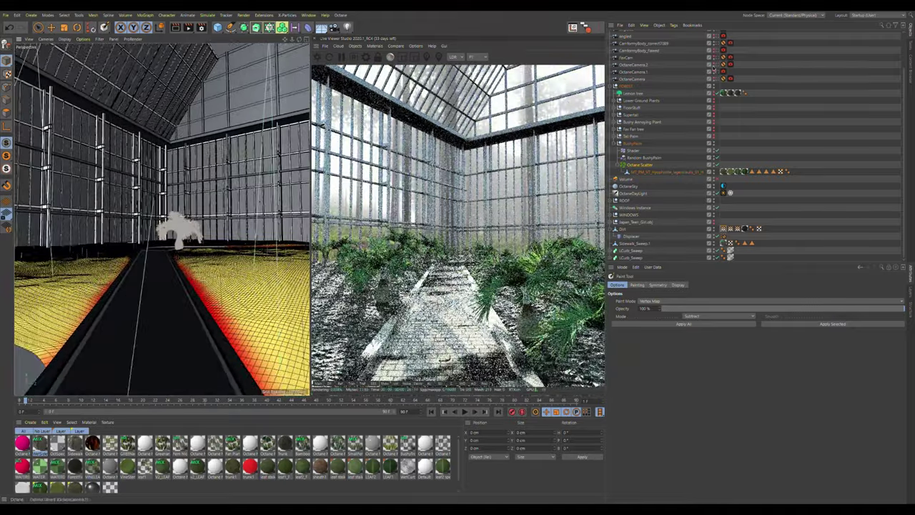
click(716, 44)
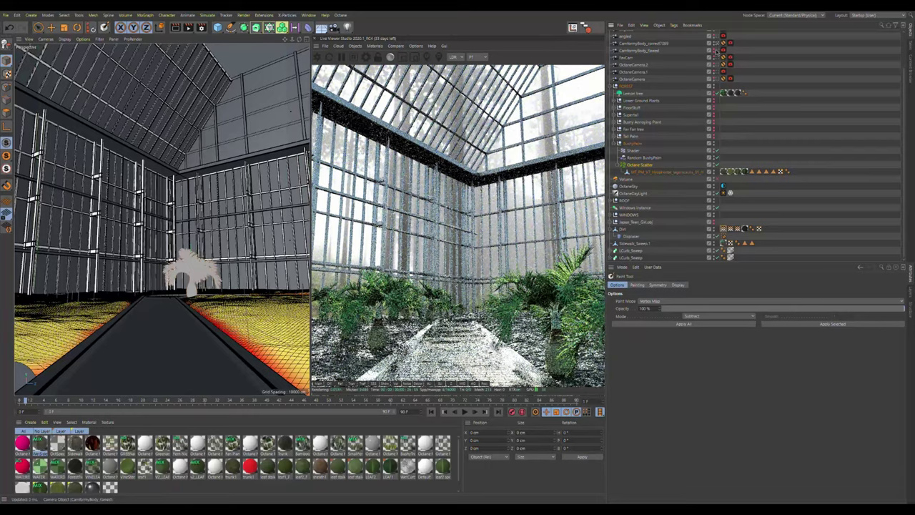
click(639, 164)
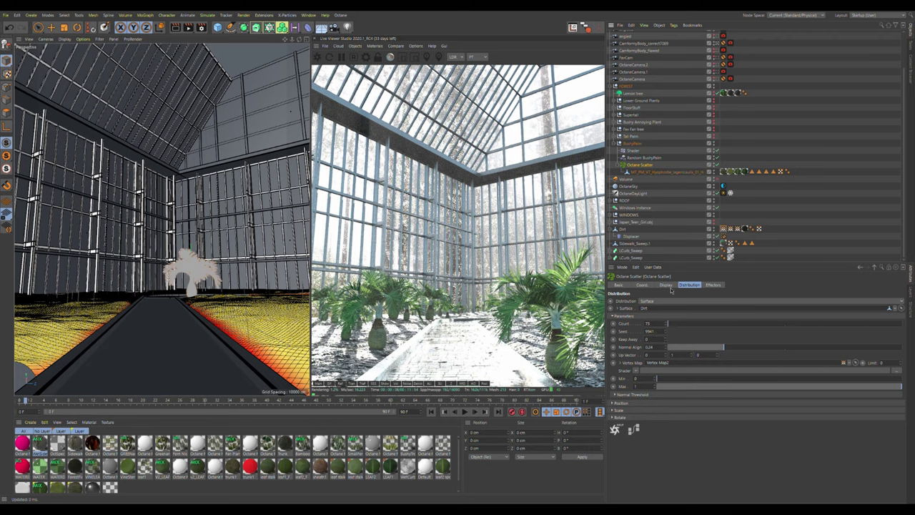
- Collapse the BushyPalm group, then make the Tall Palm group visible and expand it
click(614, 143)
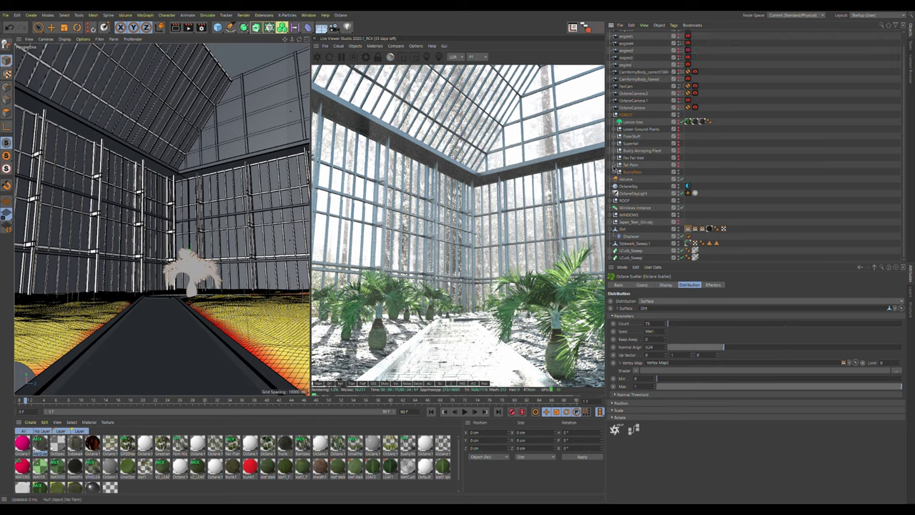
click(680, 171)
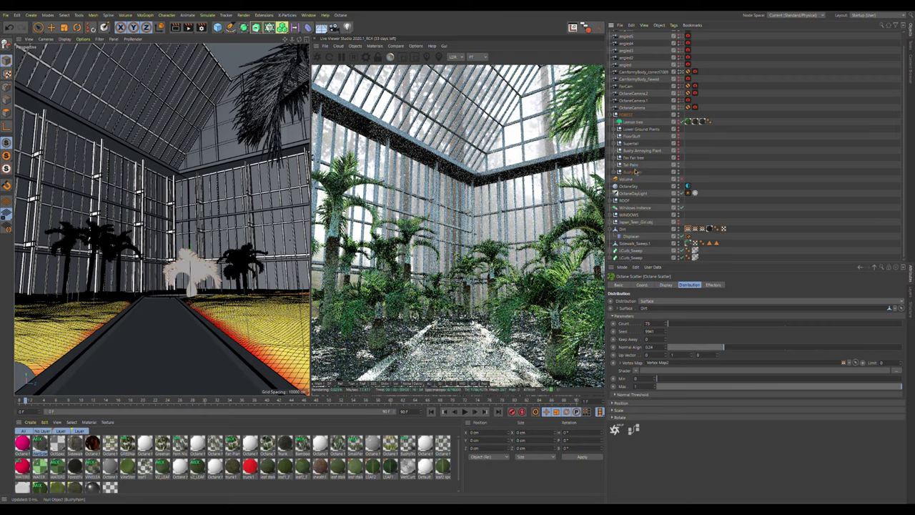
click(615, 165)
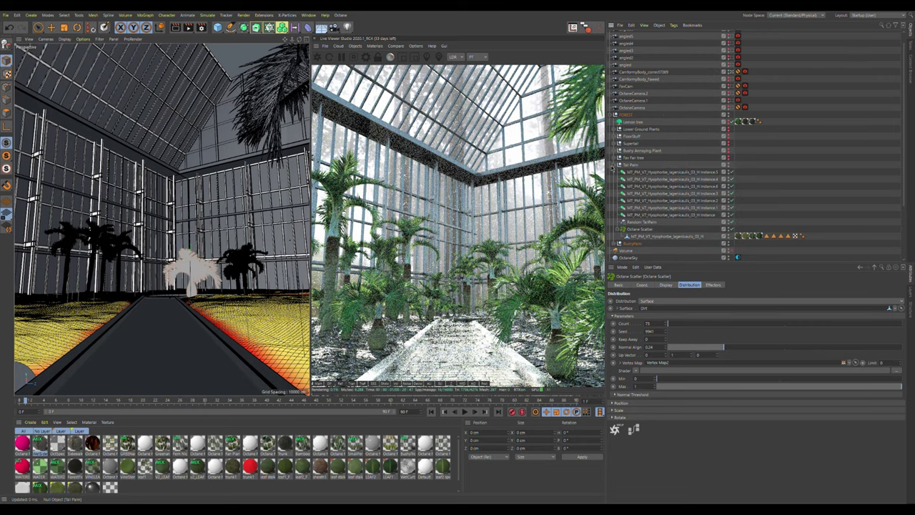
- Examine Tall Palm's individually placed render instances and its Octane Scatter distribution settings, and collapse the group
click(648, 180)
click(648, 186)
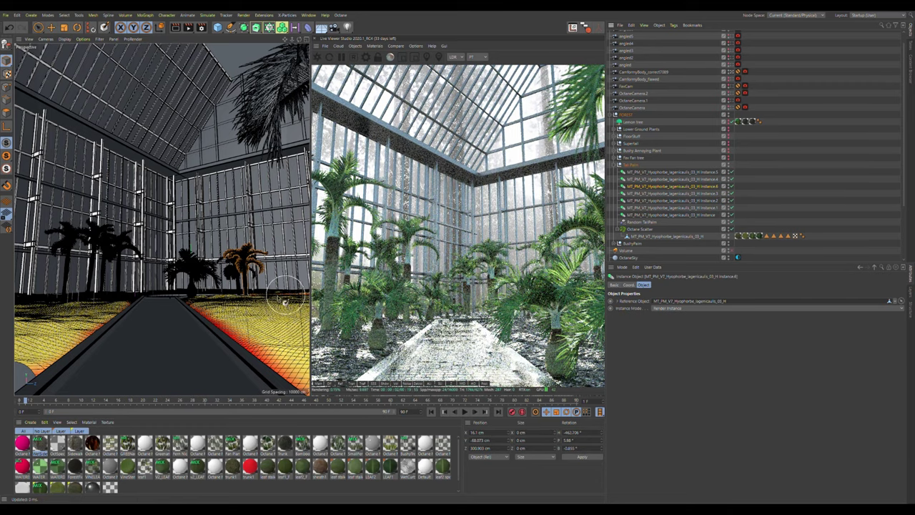
key(e)
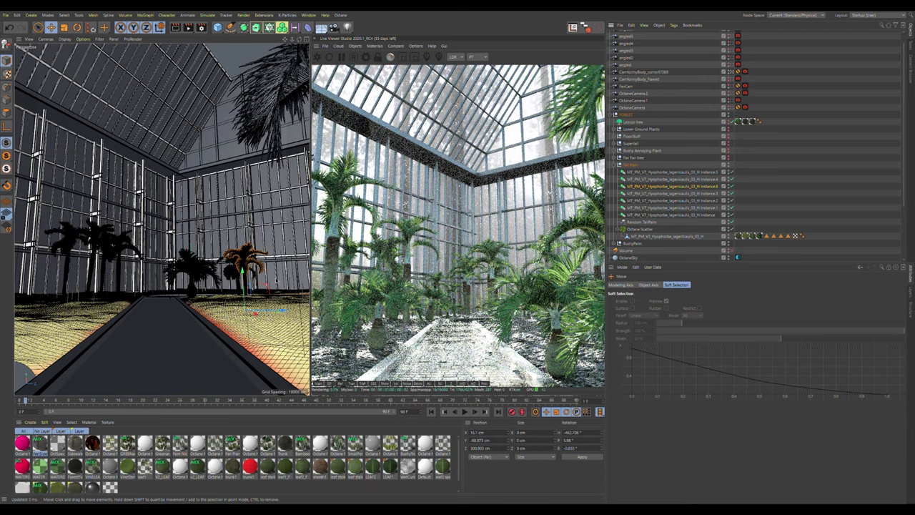
click(643, 228)
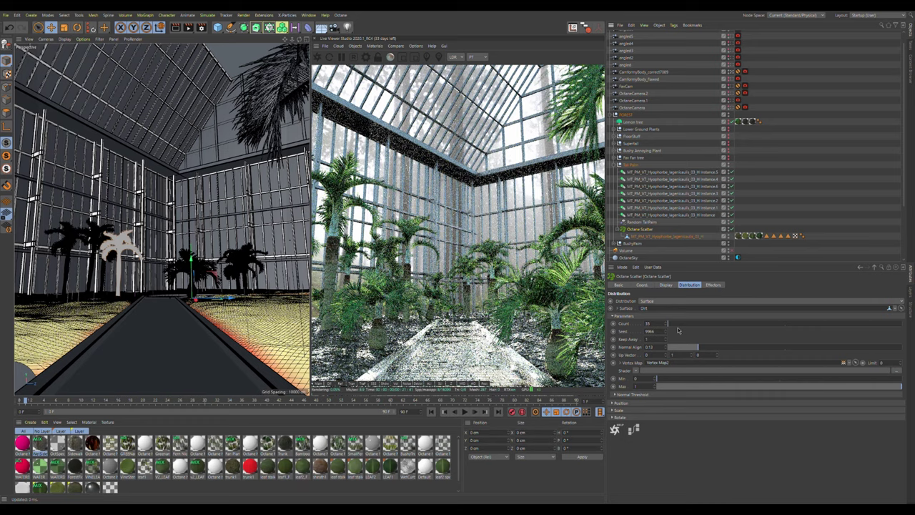
click(618, 165)
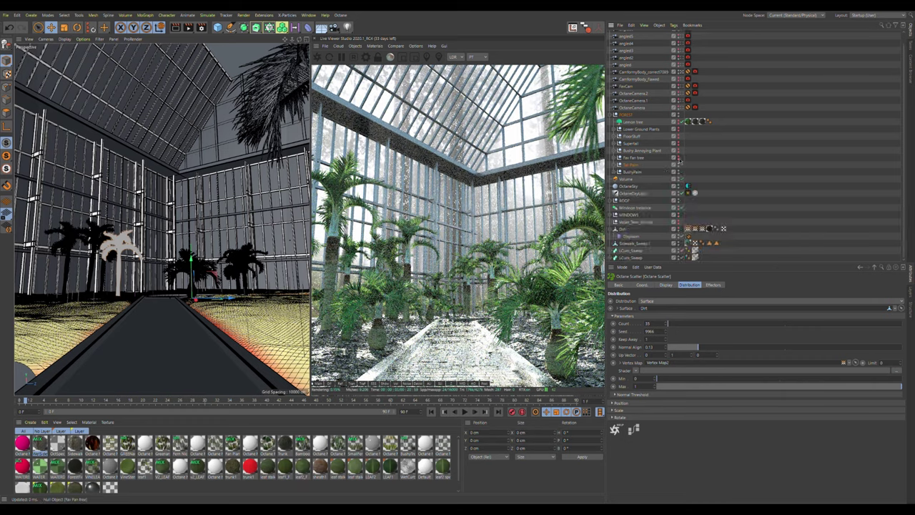
- Make the fan tree group visible, select it to locate its plants, and also show the Bushy Annoying Plant group
click(678, 158)
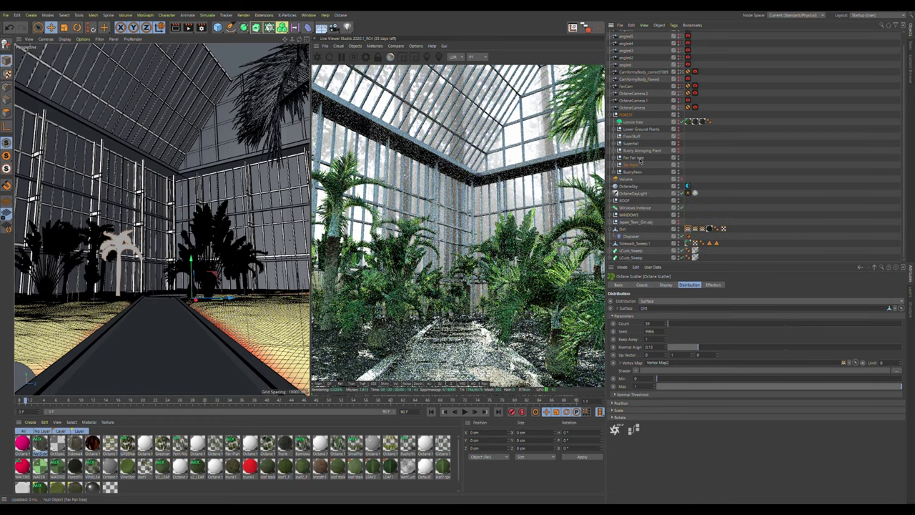
click(636, 159)
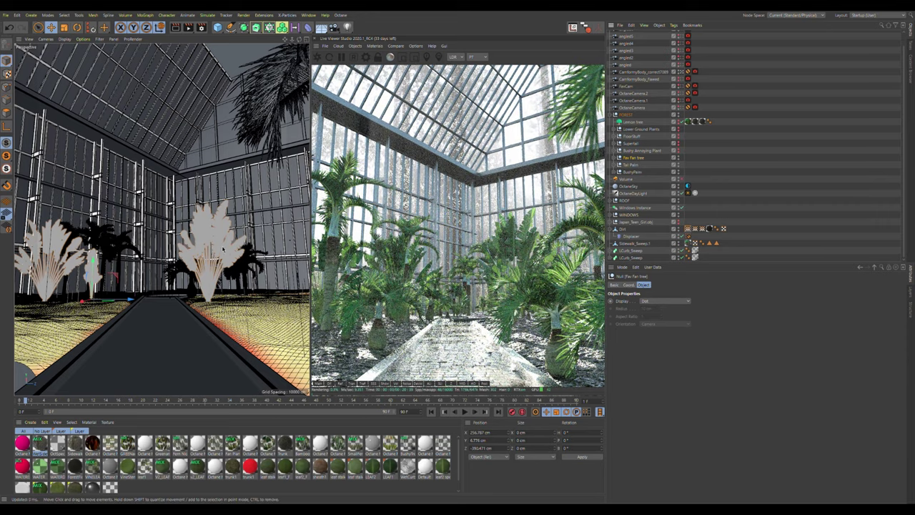
click(679, 152)
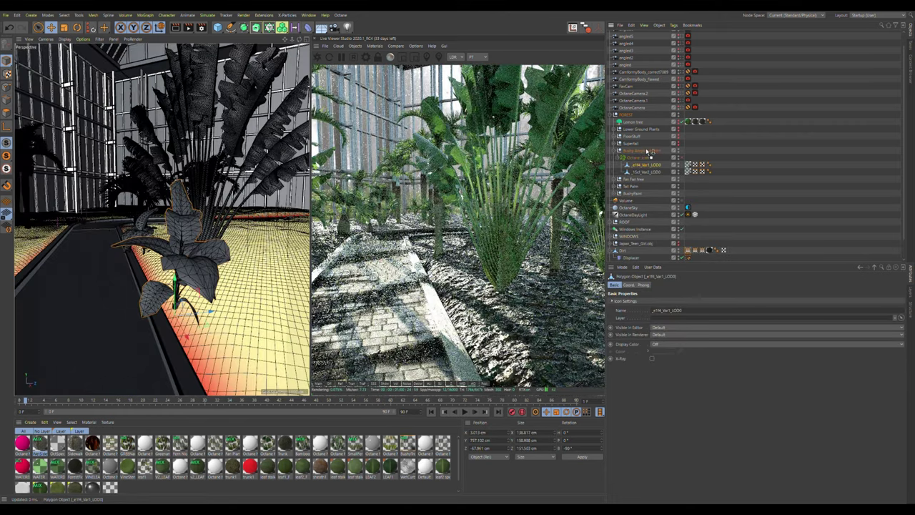
- Inspect Bushy Annoying Plant's Var1_LOD0 model up close outside its scatter, and place it back under Octane Scatter
alt+drag(133, 273, 182, 276)
scroll(173, 275, up, 5)
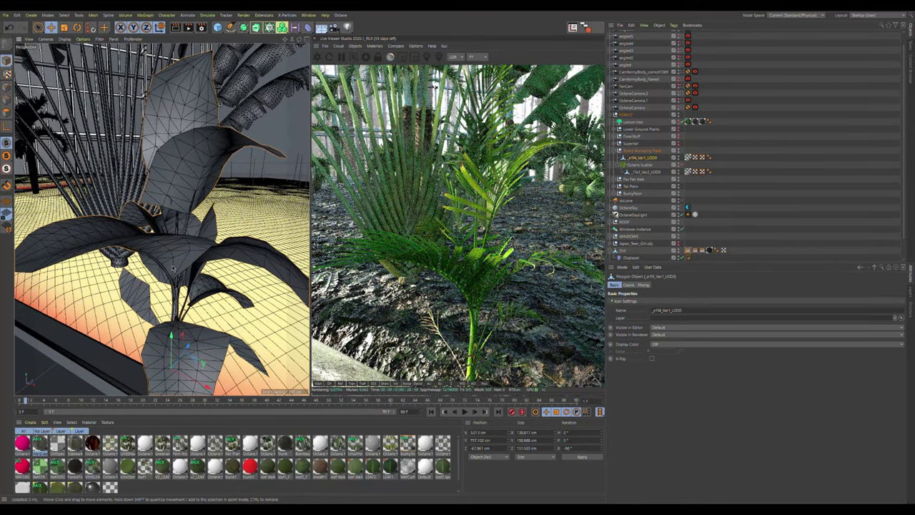
alt+drag(173, 274, 194, 287)
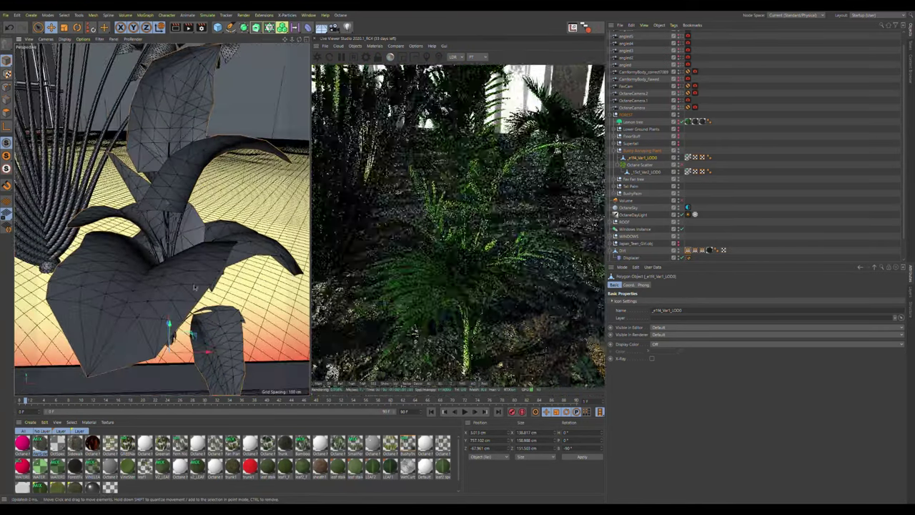
scroll(163, 269, down, 5)
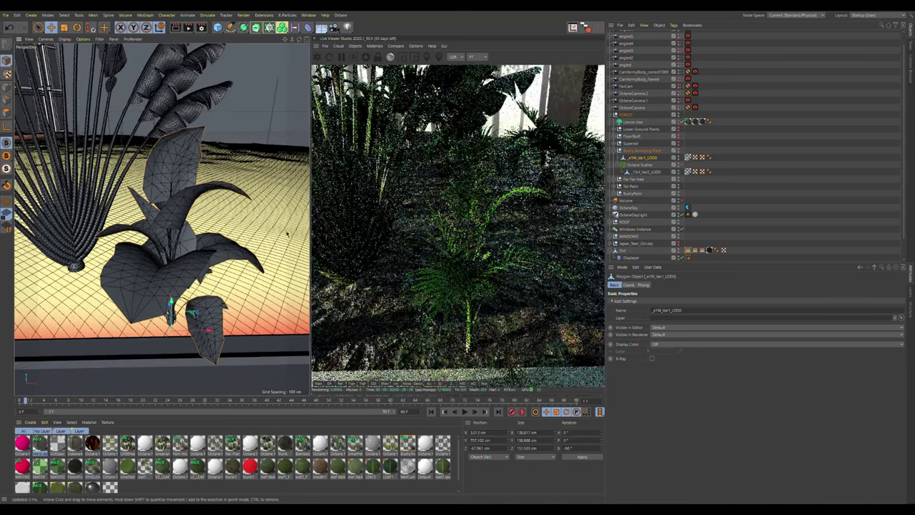
drag(649, 169, 647, 165)
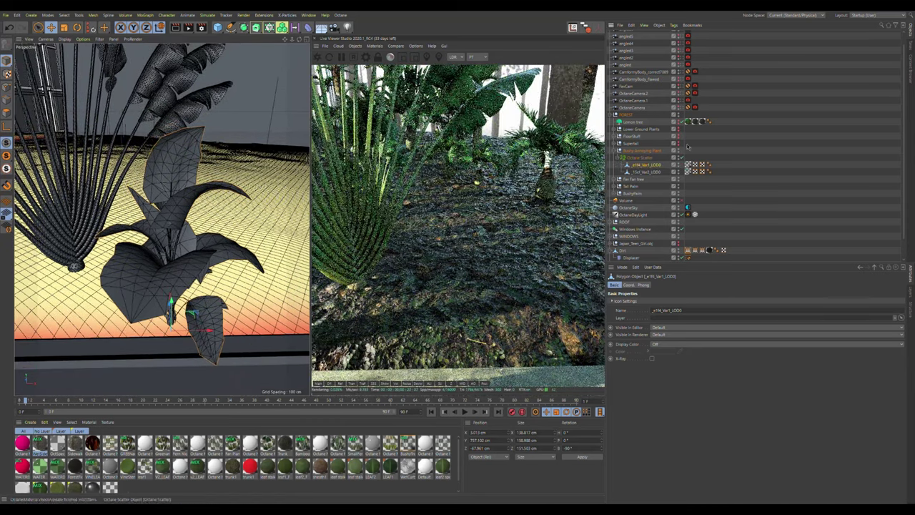
- Return to the camera marked correct, collapse Bushy Annoying Plant, and make the Supertall palm group visible and selected
click(681, 72)
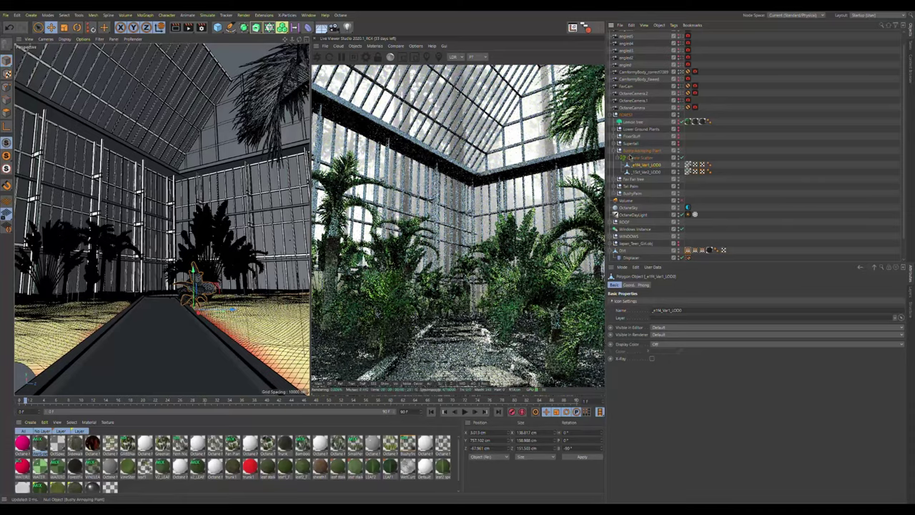
click(619, 150)
click(676, 148)
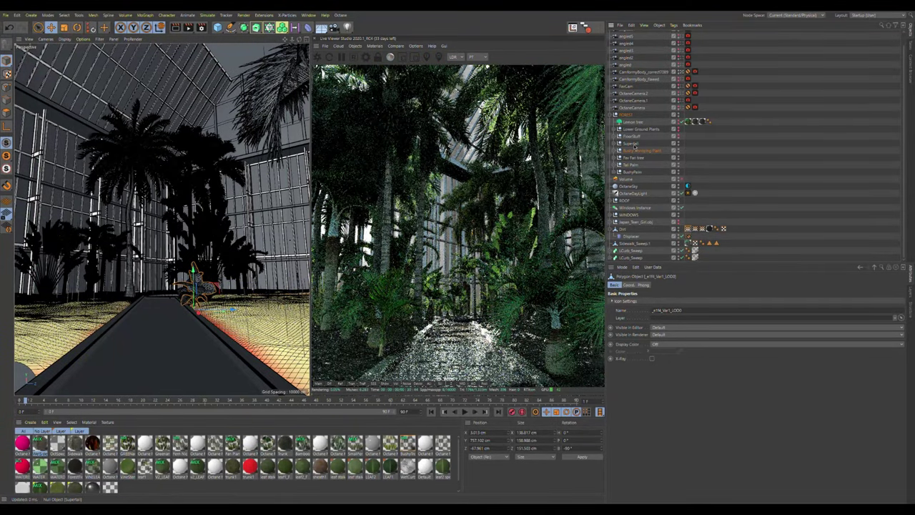
click(631, 143)
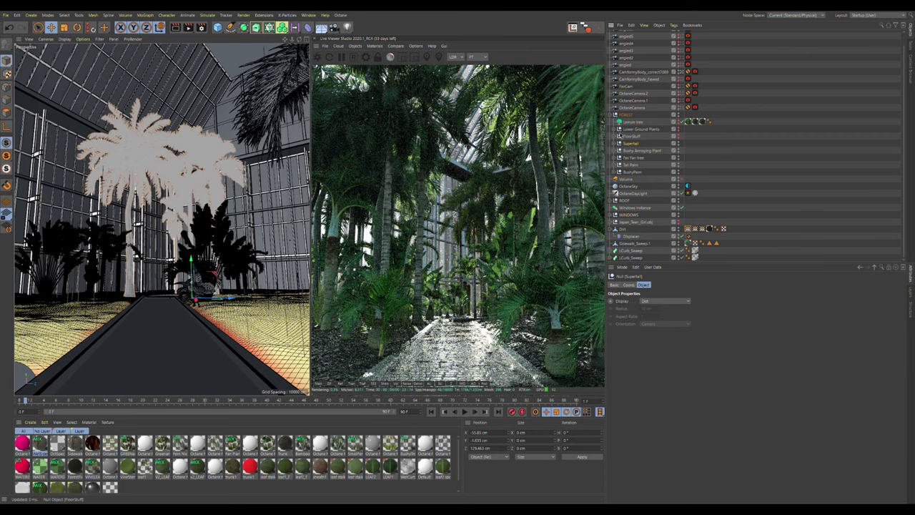
- Review the OctaneDayLight settings and the environment tag on OctaneSky
click(632, 193)
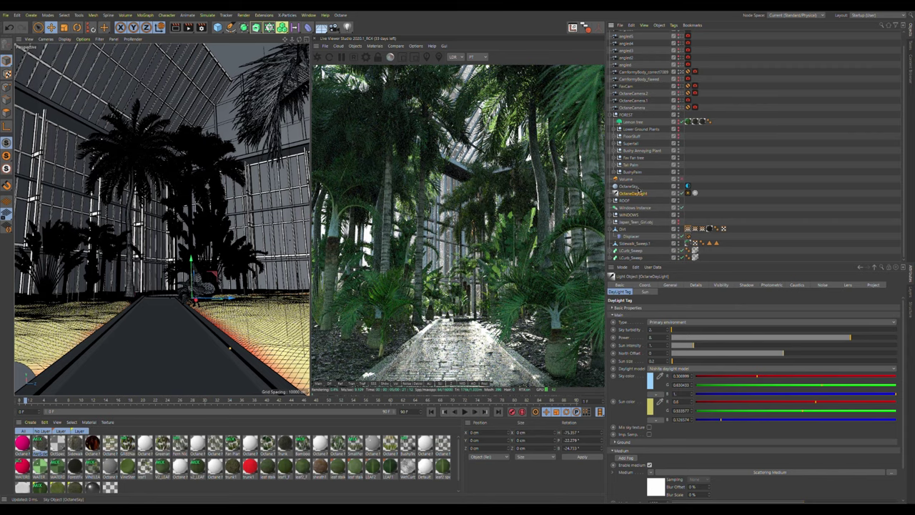
click(688, 186)
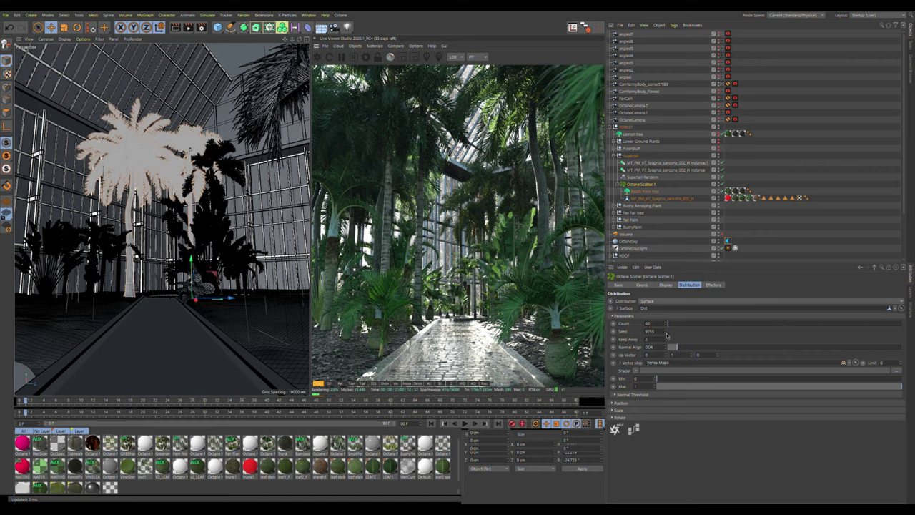
- Try several seeds for Supertall's Octane Scatter.1, settle on 9751, and view the live render as a colour-coded ID pass
click(666, 334)
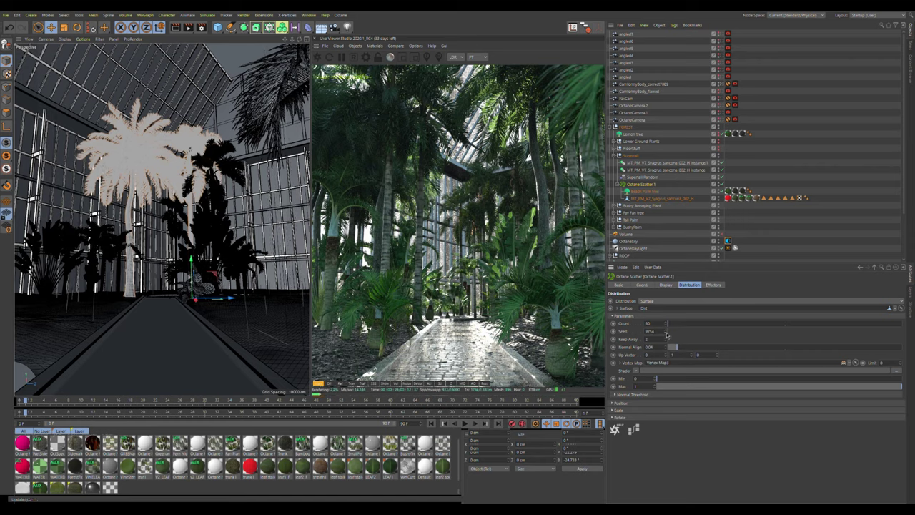
click(666, 334)
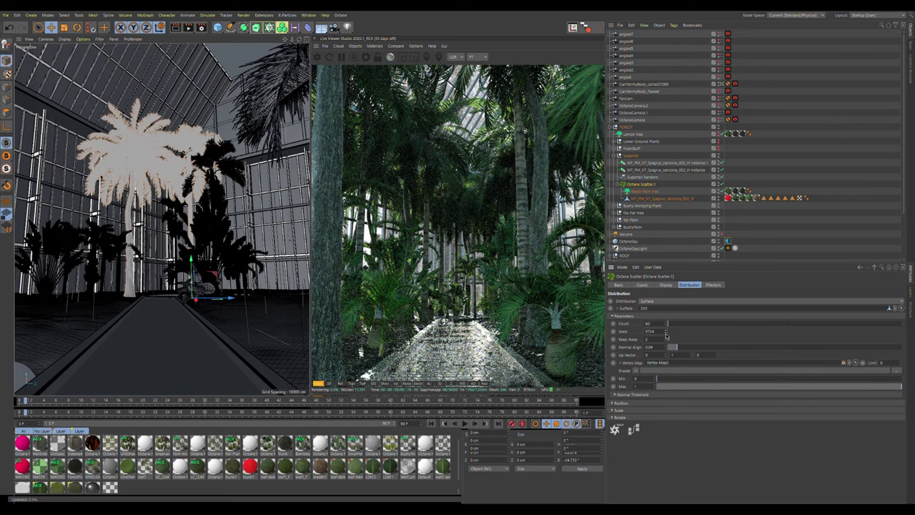
click(666, 334)
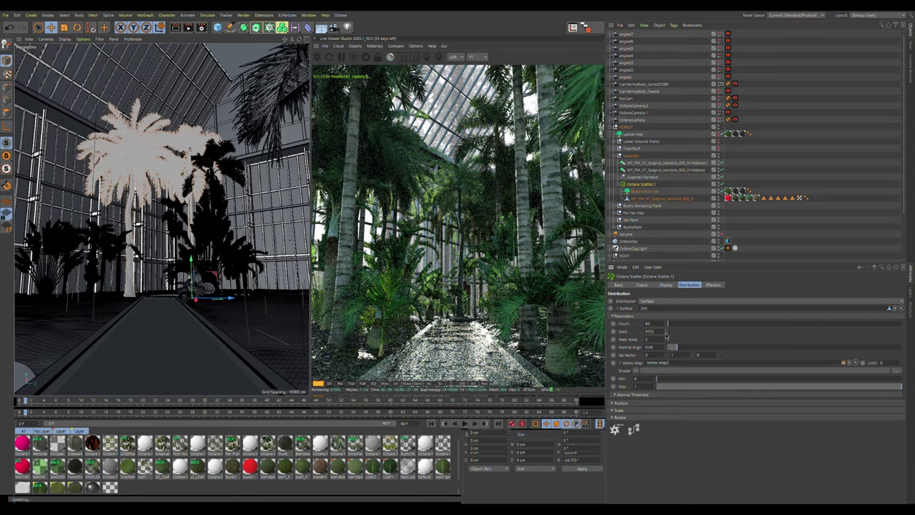
click(666, 334)
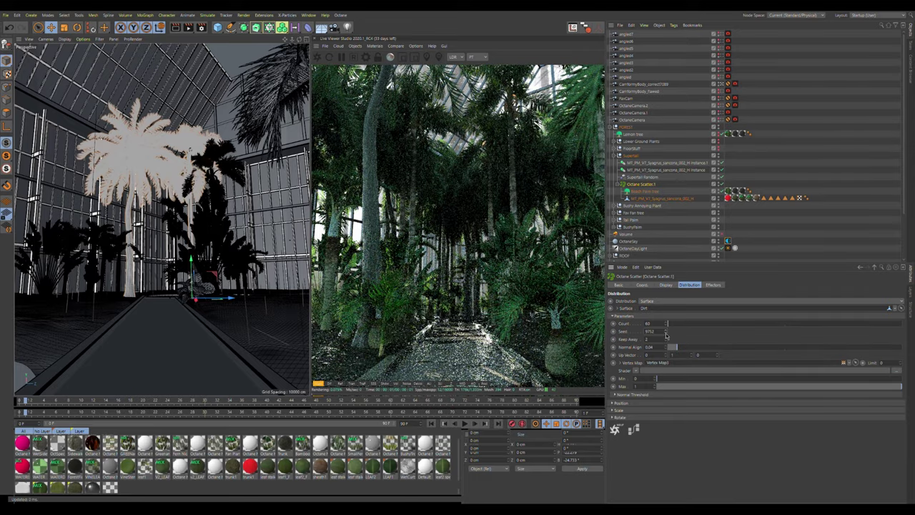
click(666, 334)
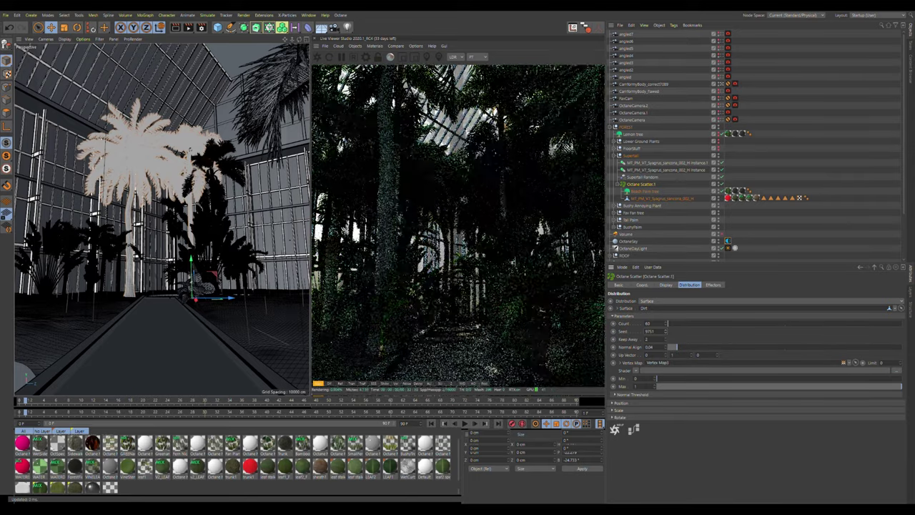
click(463, 386)
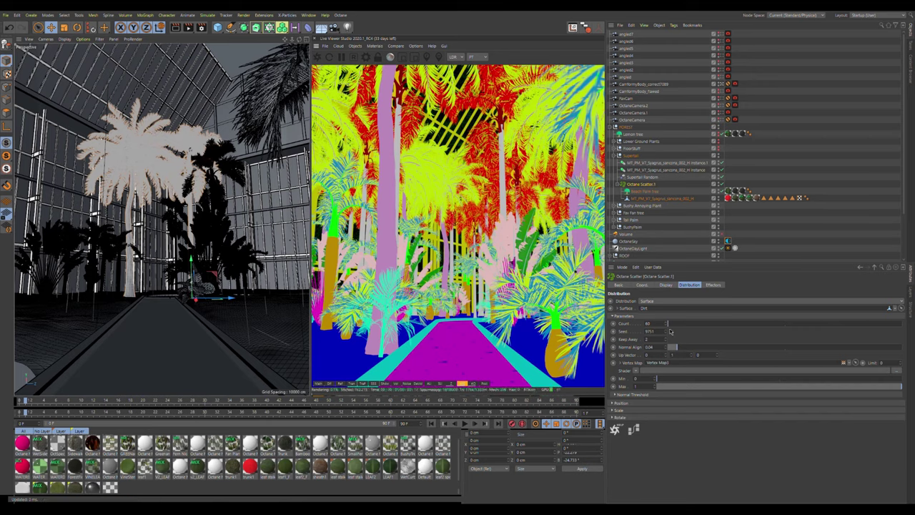
- Try lower seed values such as 9750 and 9749 on Supertall's Octane Scatter.1 to compare palm layouts in the ID pass
click(666, 333)
click(666, 334)
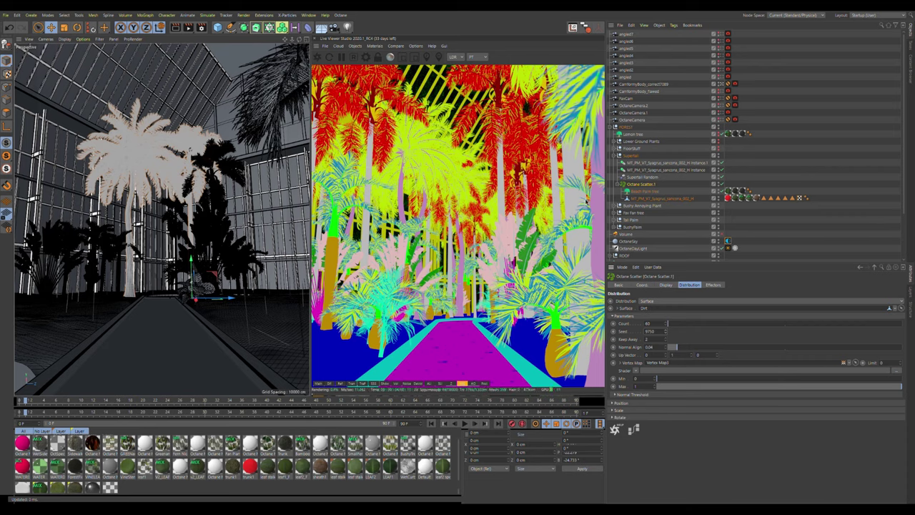
click(666, 333)
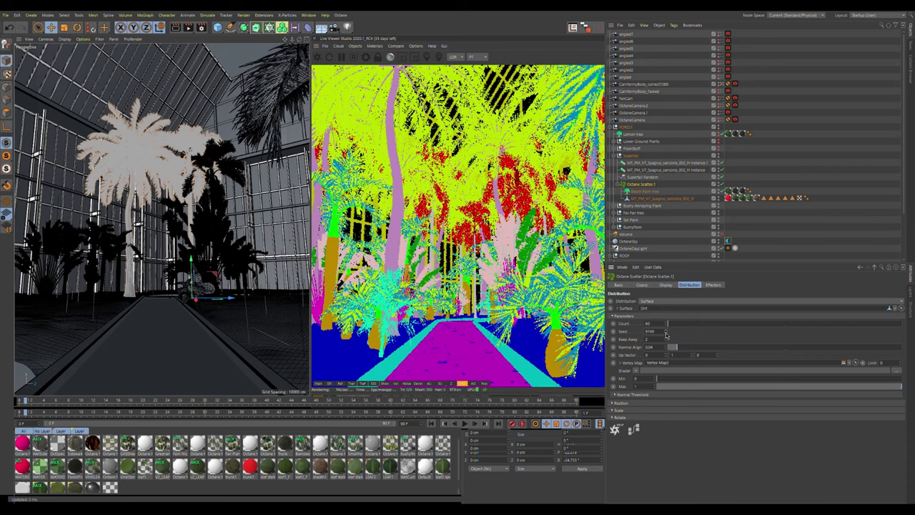
click(666, 334)
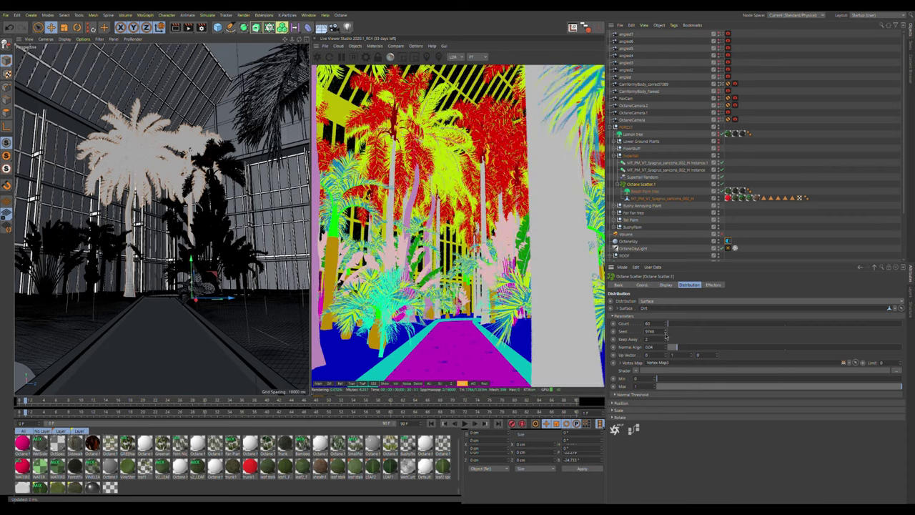
click(666, 333)
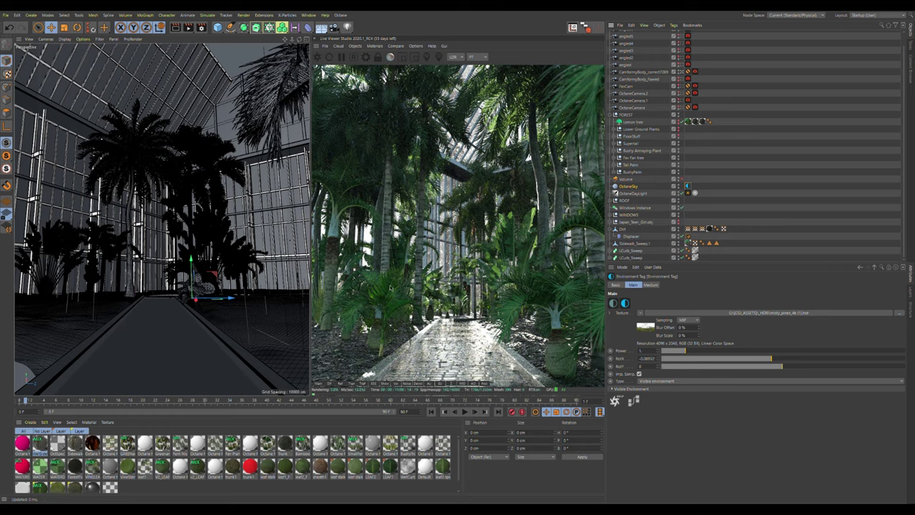
- Make the Lower Ground Plants group visible, select it and expand its contents
alt+click(679, 131)
click(650, 129)
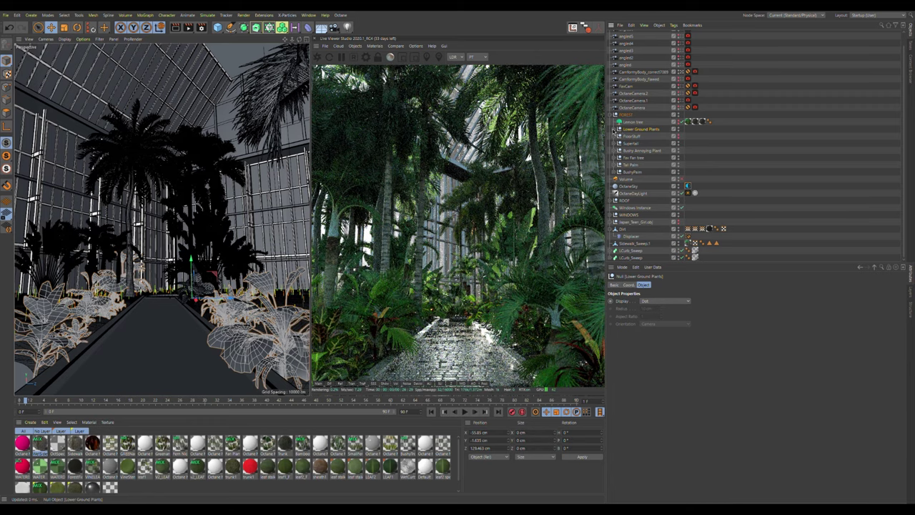
click(614, 128)
- Look through the plant models in Lower Ground Plants and the ferns n such scatter, including that scatter's distribution settings
click(642, 136)
scroll(895, 184, down, 6)
scroll(894, 183, up, 3)
click(645, 192)
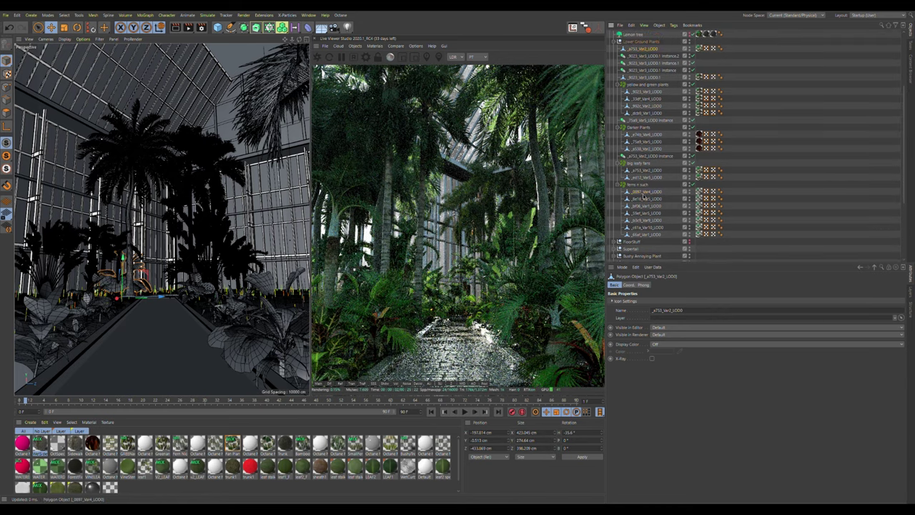
click(645, 205)
click(647, 213)
click(648, 219)
click(638, 185)
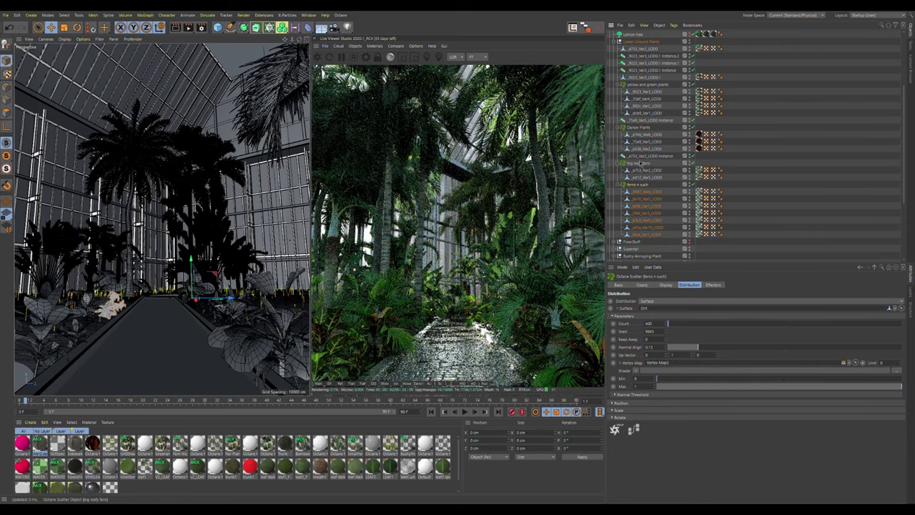
- Examine models in the big leafy fern and Darker Plants scatters, plus the distribution settings of Darker Plants and yellow and green plants
click(643, 169)
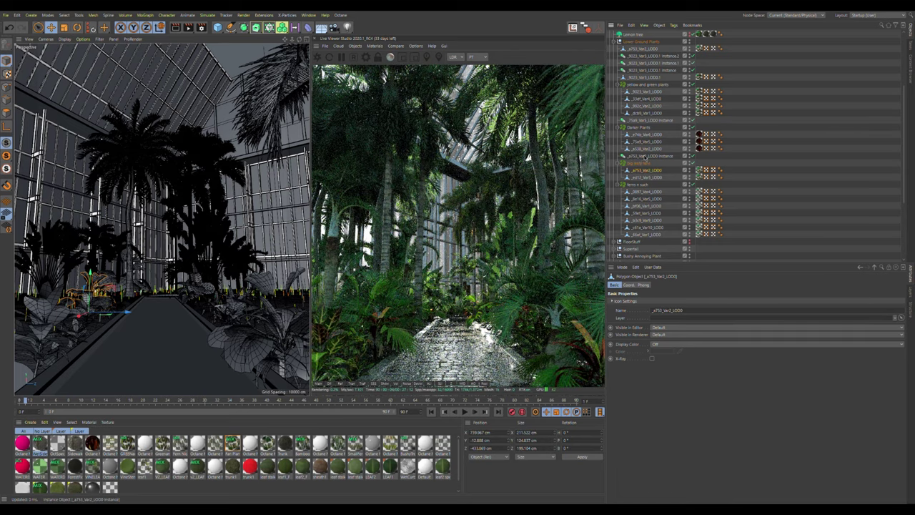
click(649, 148)
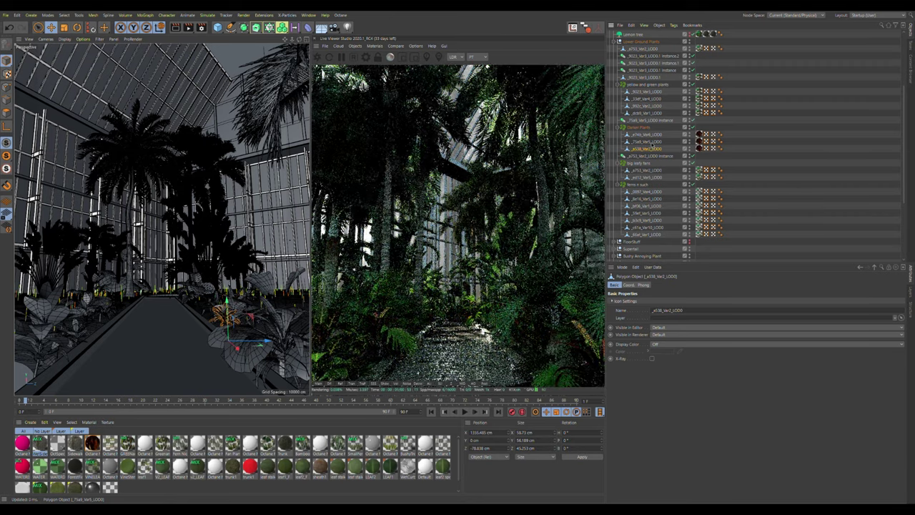
click(637, 126)
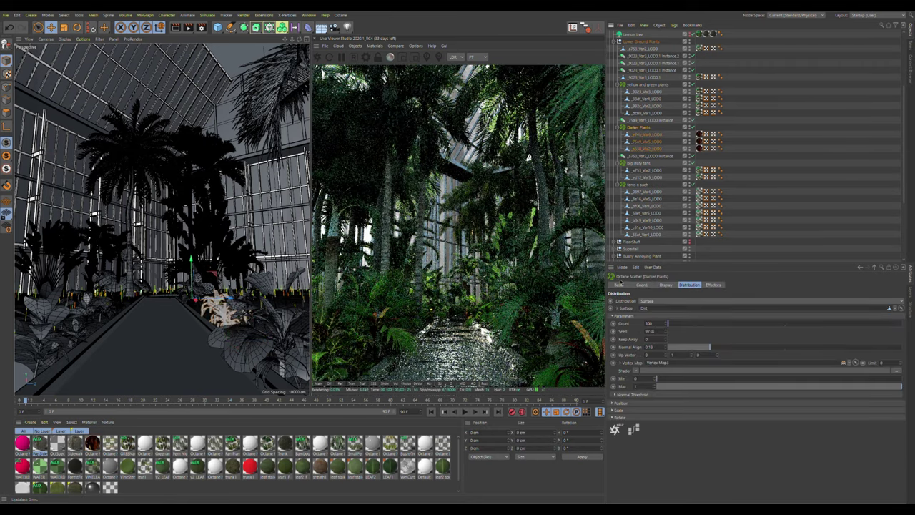
click(647, 85)
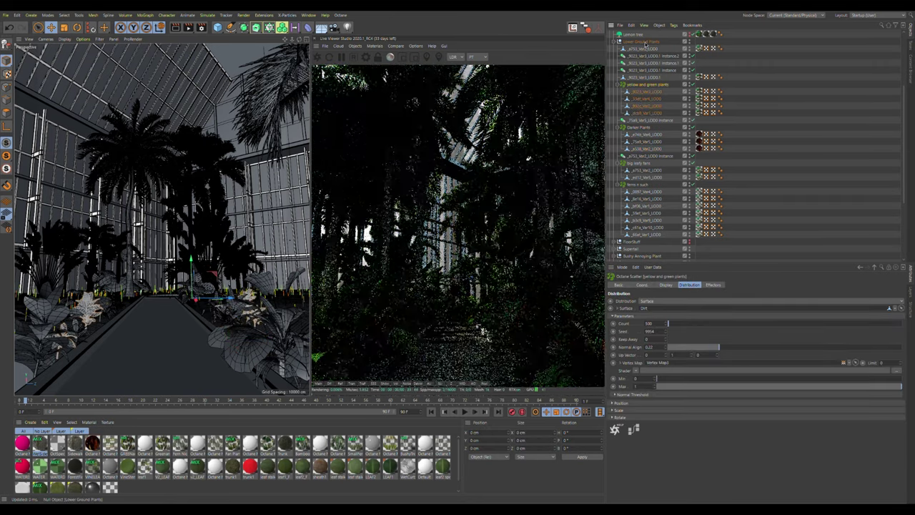
- Check where the three individually placed instances of the _9023_Var3_LOD0.1 plant sit beside the path
click(649, 57)
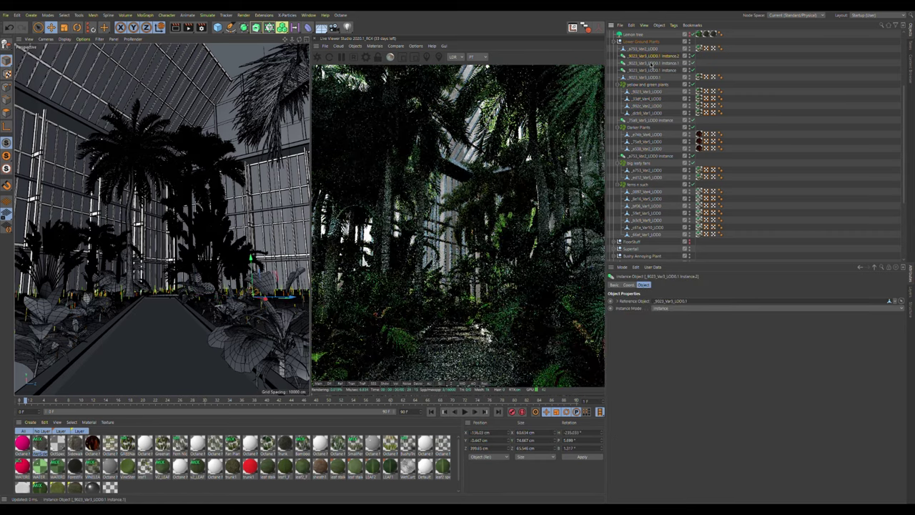
click(651, 63)
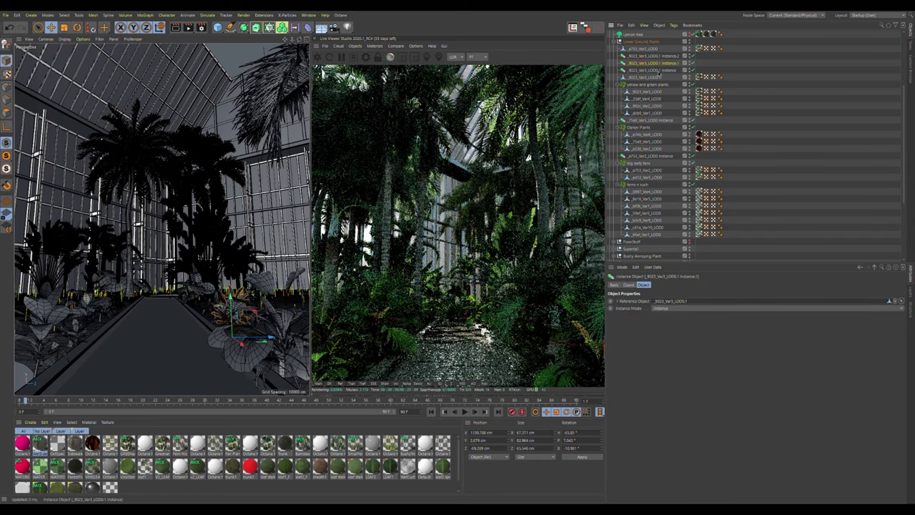
click(655, 71)
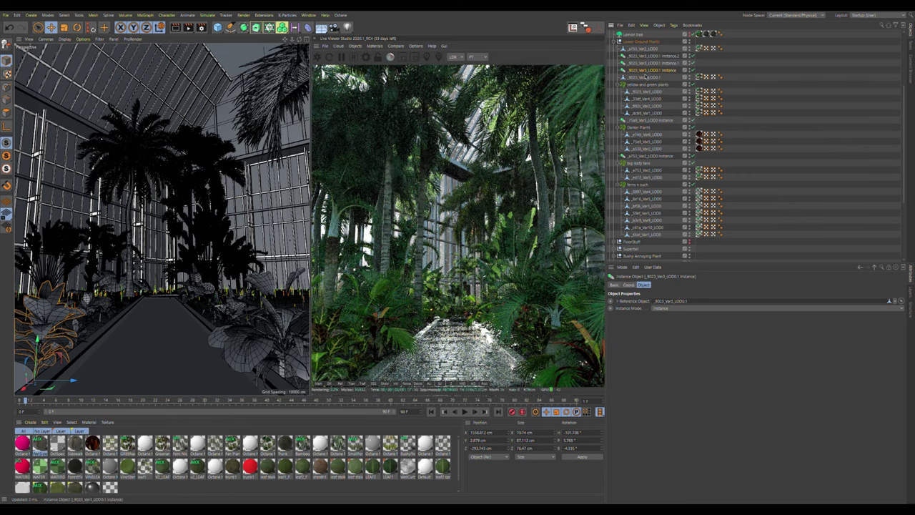
- Compare the distribution settings of the yellow and green plants, Darker Plants, big leafy fern and ferns n such scatters
click(647, 98)
click(646, 85)
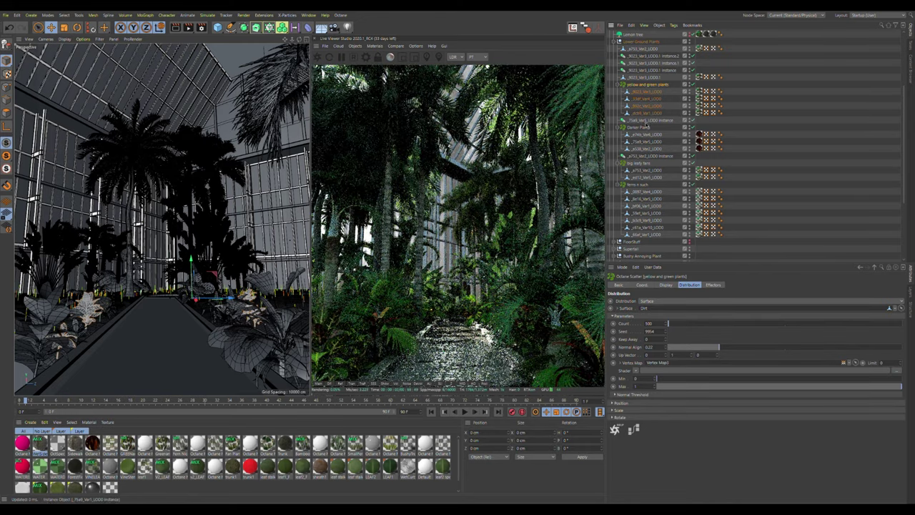
click(638, 127)
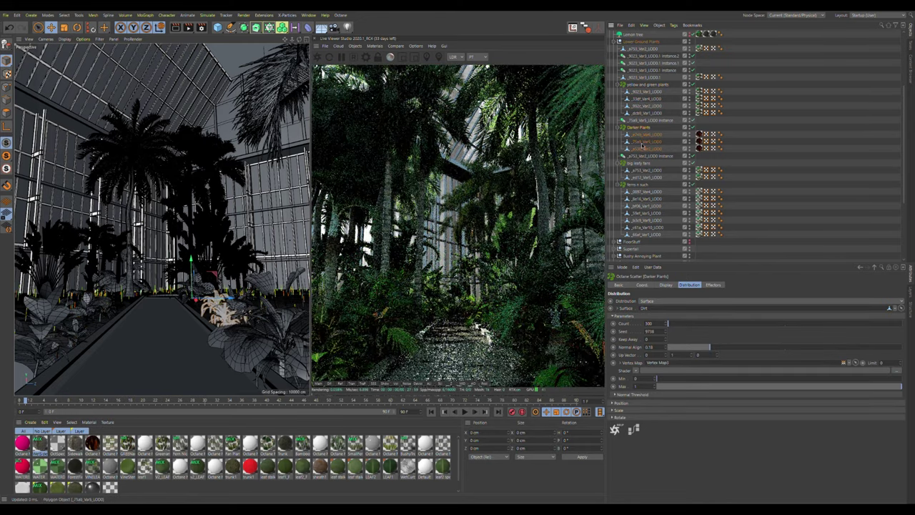
click(641, 163)
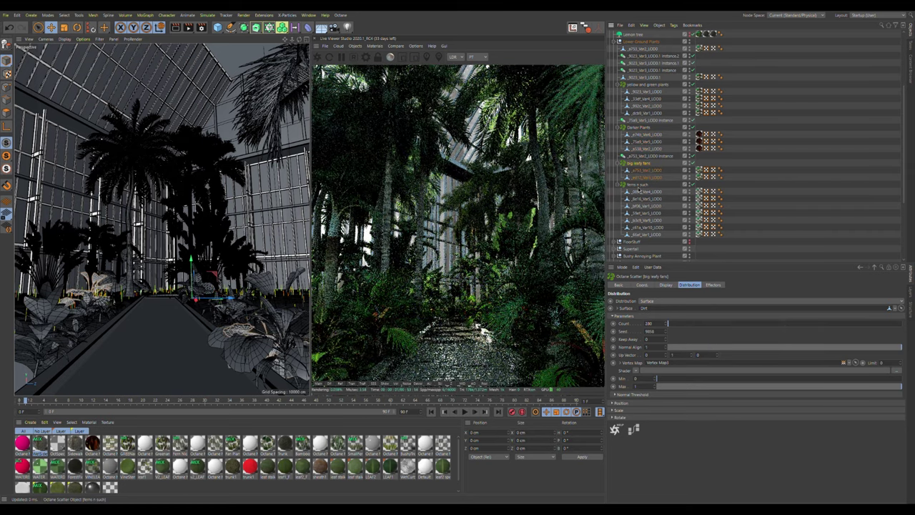
click(639, 185)
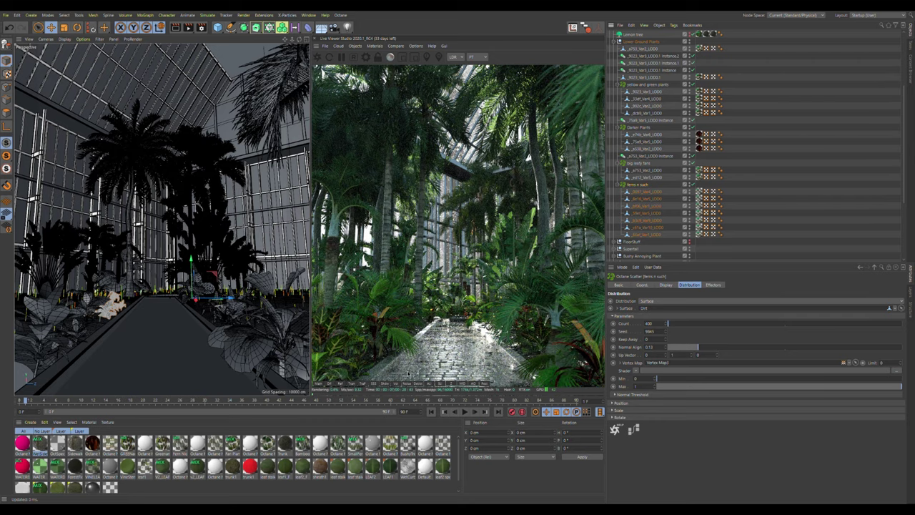
- Compare the planted forest in the main render and the material ID pass, ending on the ID pass
click(463, 384)
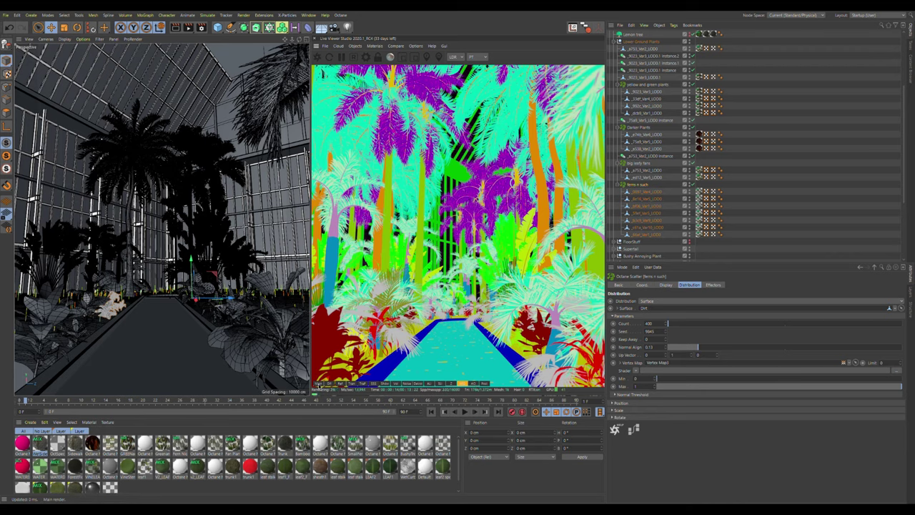
click(318, 383)
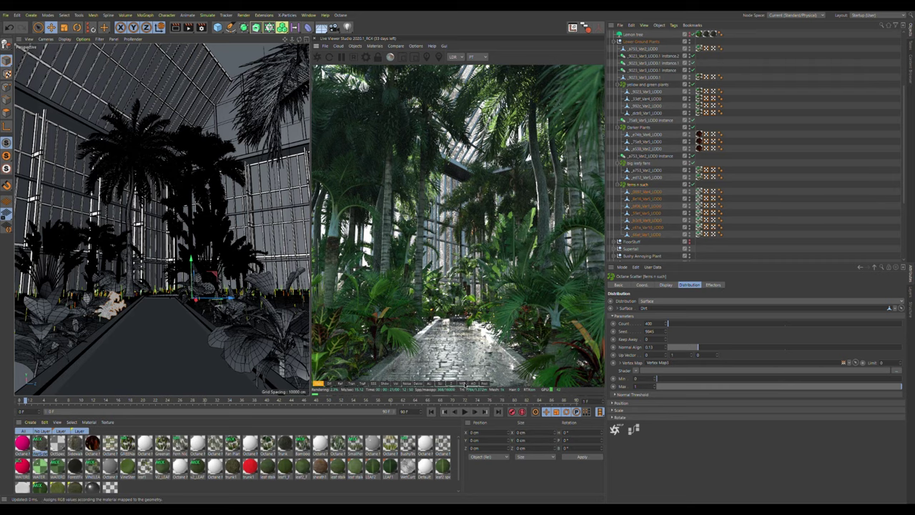
click(462, 383)
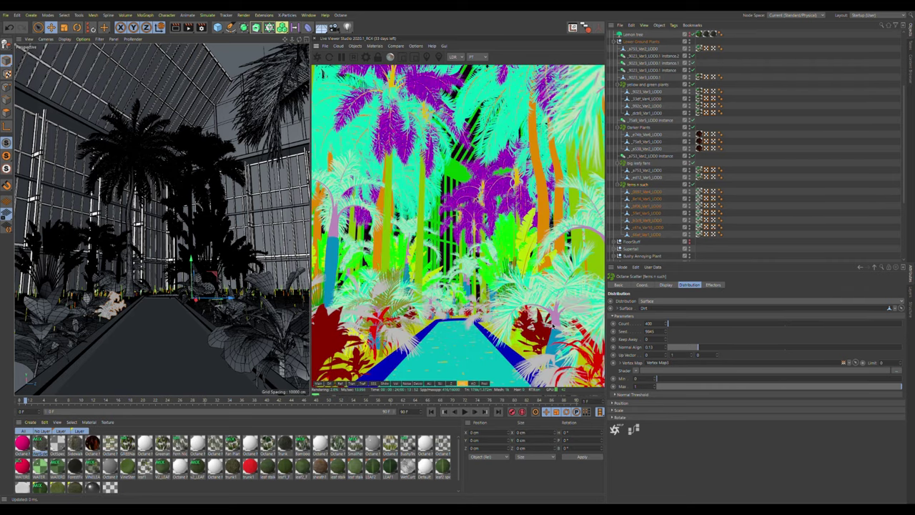
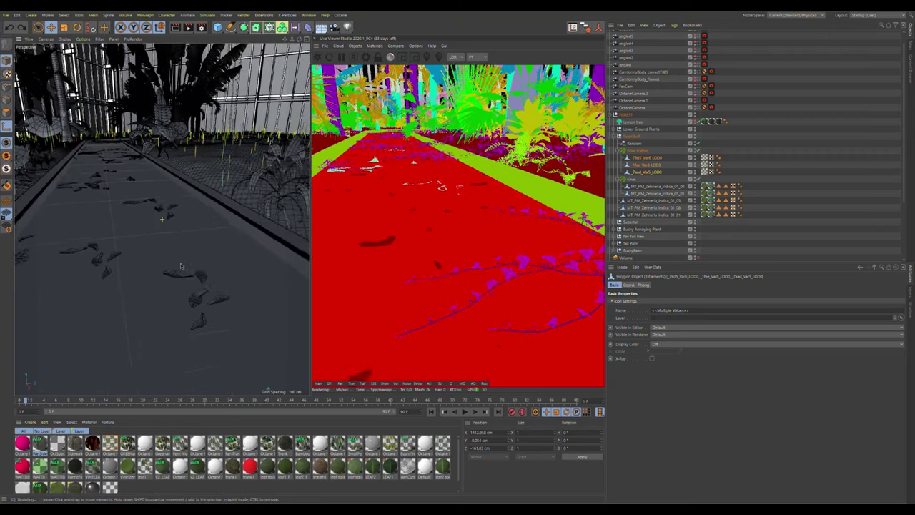
- Inspect the fallen leaves on the path up close in both the main render and the material ID pass
scroll(161, 221, up, 2)
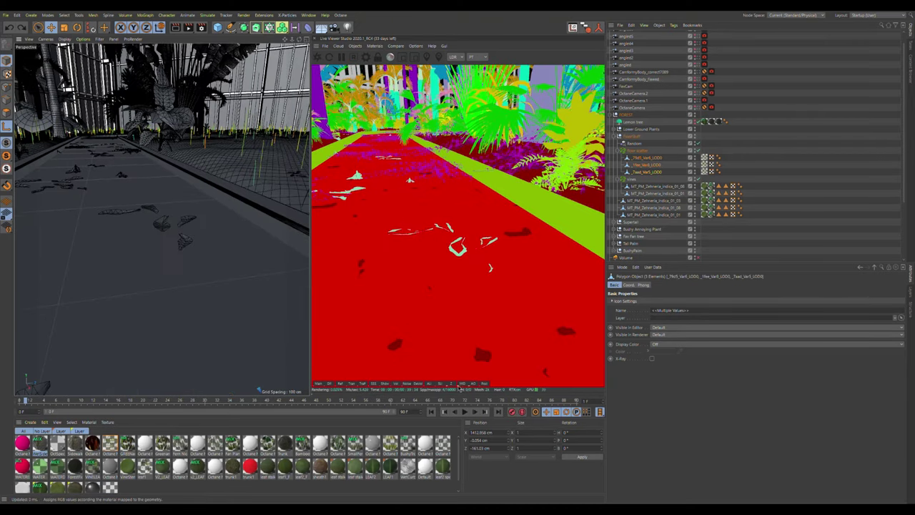
click(318, 383)
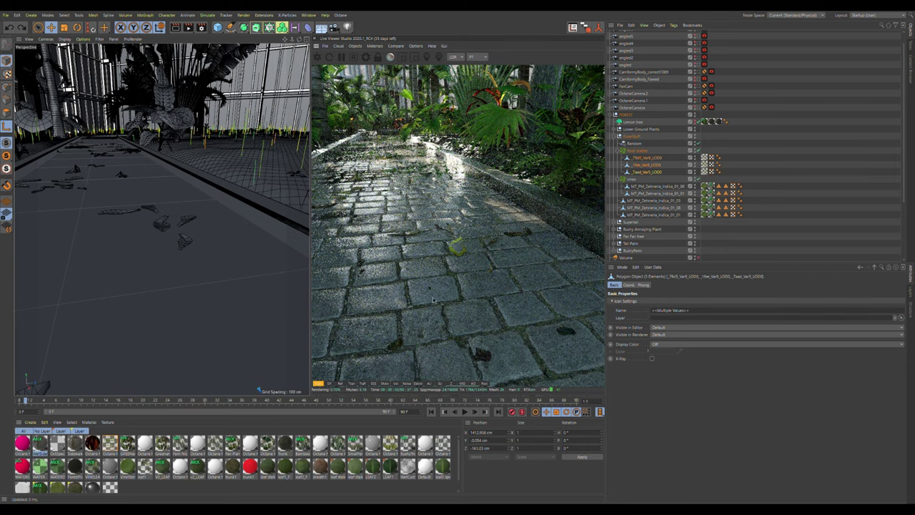
click(462, 384)
- Nudge the three selected FloorStuff leaf models slightly over the path and check their placement from closer and farther away
mouse_move(172, 263)
alt+mouse_down()
mouse_move(140, 261)
mouse_move(140, 235)
mouse_move(169, 262)
alt+mouse_up()
alt+middle_drag(169, 261, 141, 250)
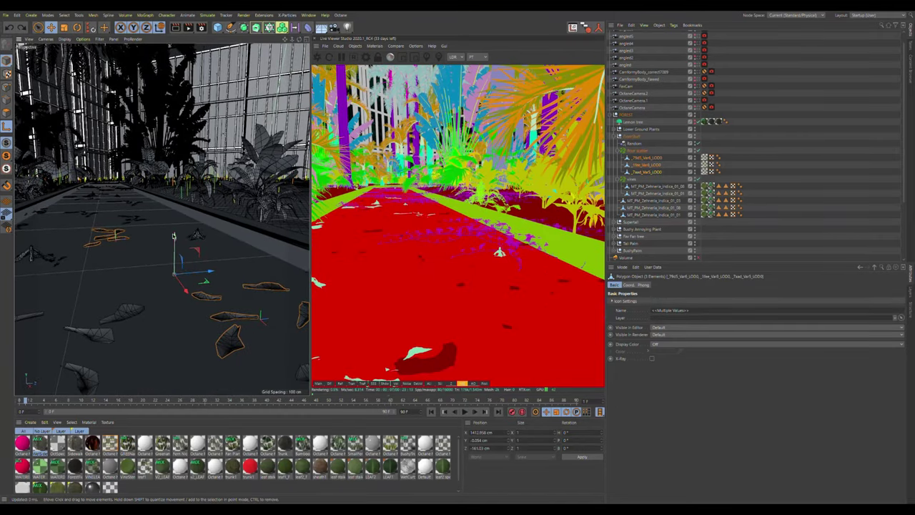
drag(185, 290, 185, 293)
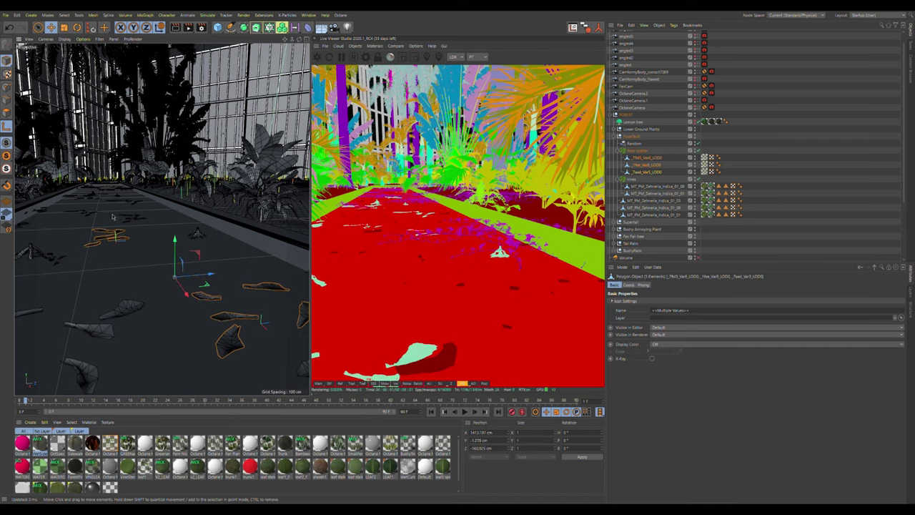
scroll(122, 222, up, 6)
scroll(125, 225, down, 5)
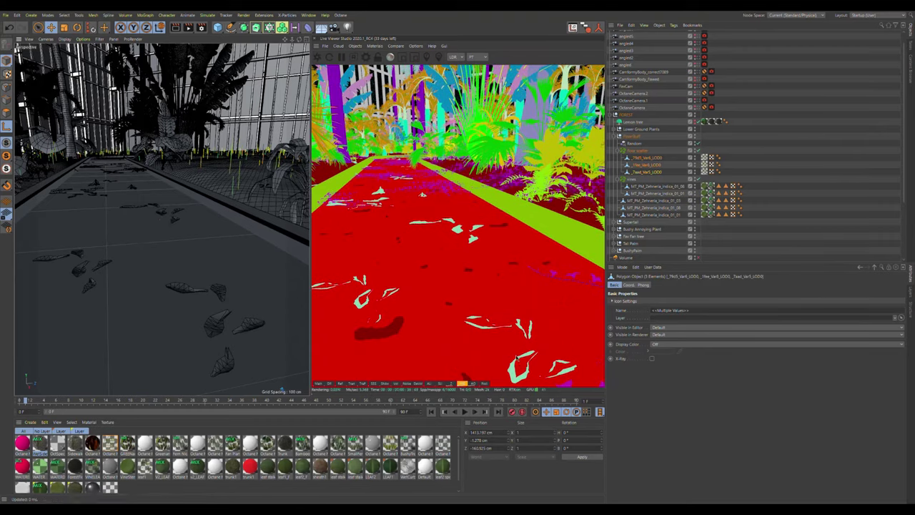
- Inspect each of FloorStuff's three scattered leaf models in turn and view their spread along the path
click(646, 172)
click(646, 164)
click(646, 158)
scroll(150, 305, down, 5)
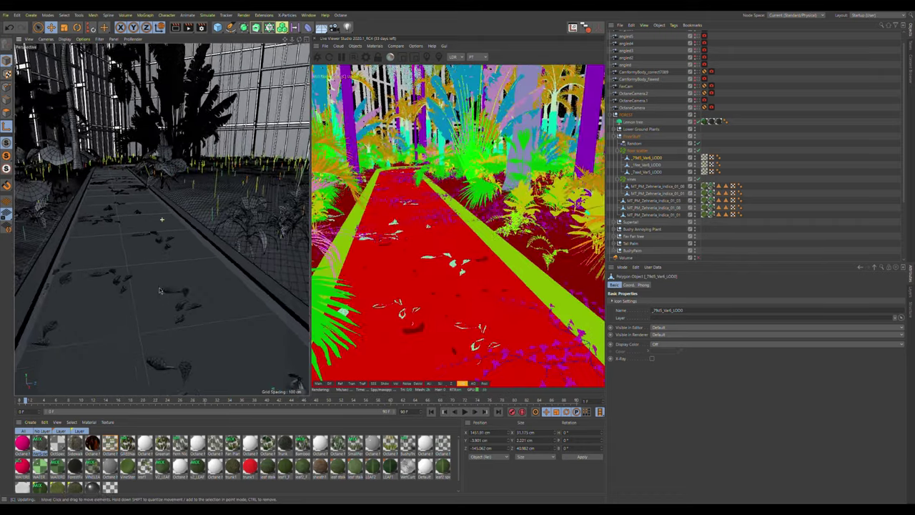
alt+drag(149, 231, 152, 270)
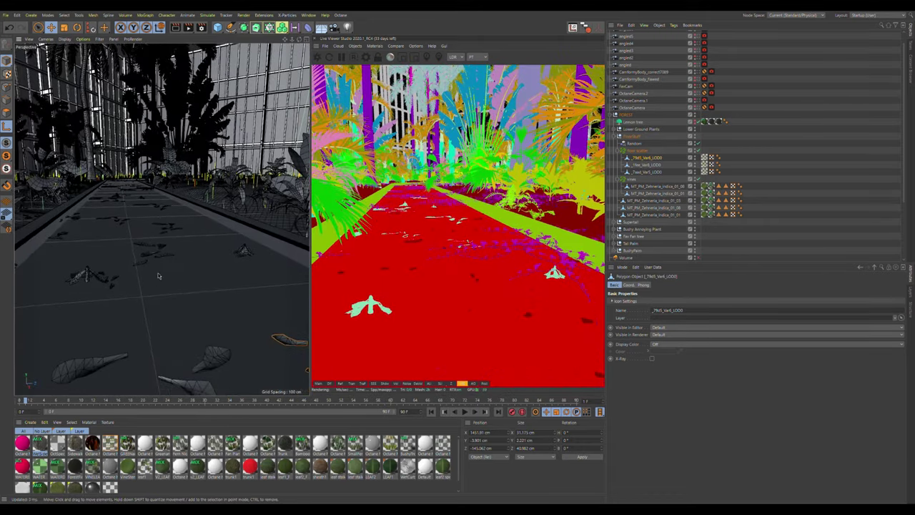
- Collapse the FloorStuff group and return the live render to the main pass
click(613, 140)
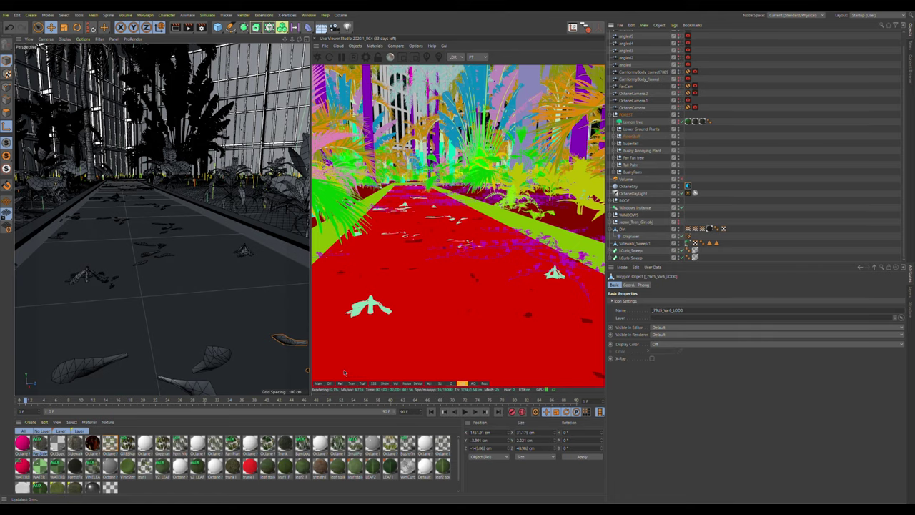
click(318, 384)
alt+drag(198, 327, 200, 320)
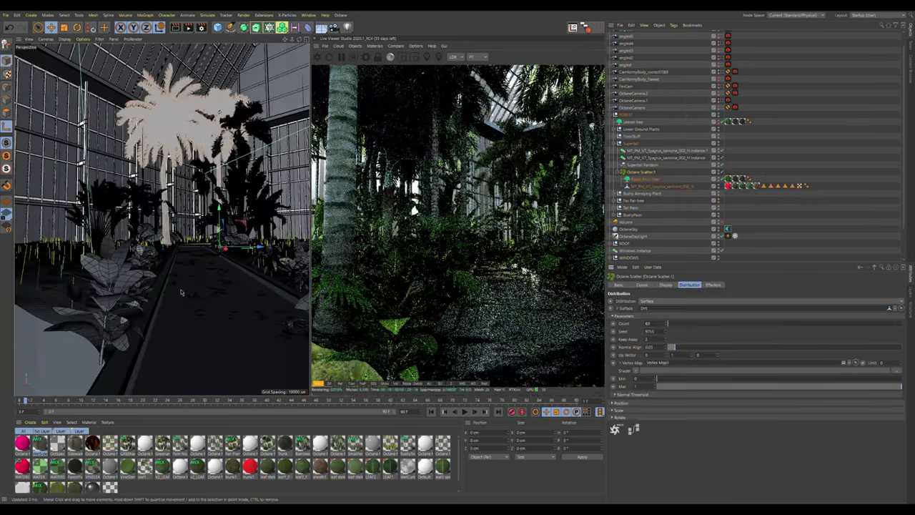
- Try a Normal Align of 1 on Supertall's Octane Scatter.1, and settle on 0.04
alt+drag(190, 295, 209, 300)
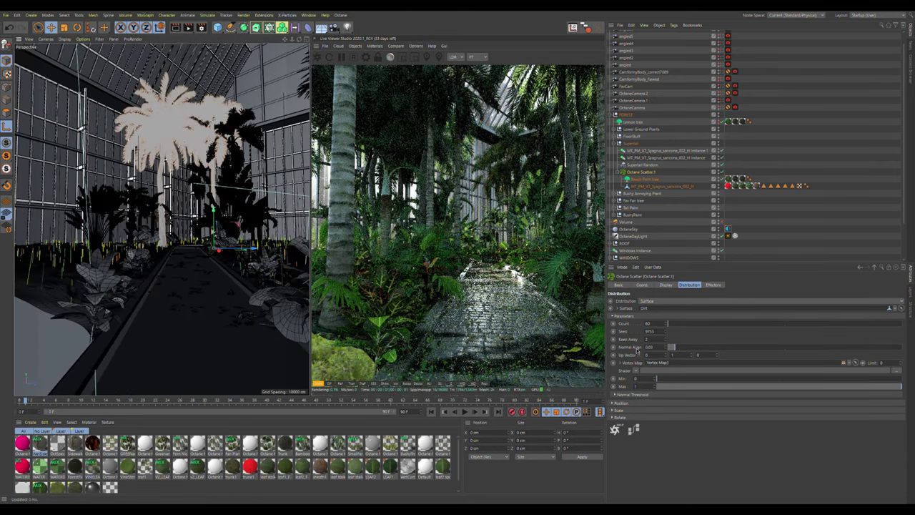
drag(674, 347, 901, 347)
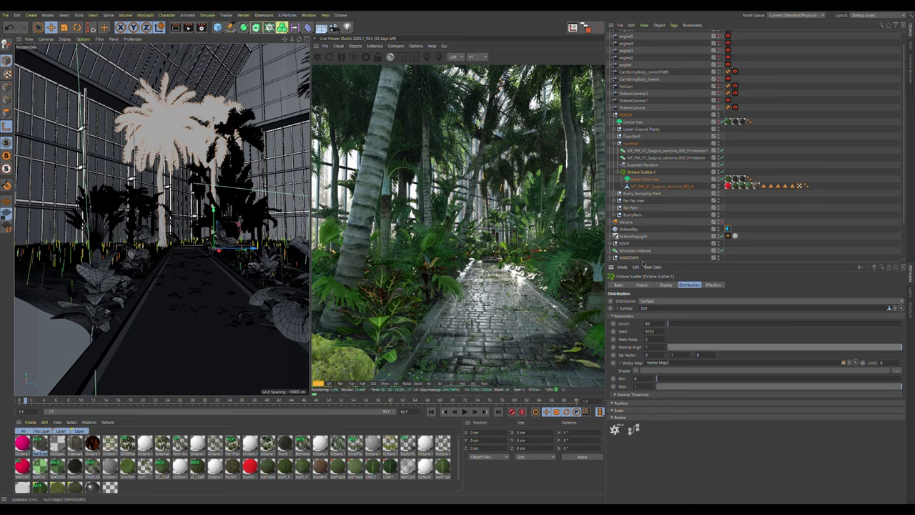
click(679, 349)
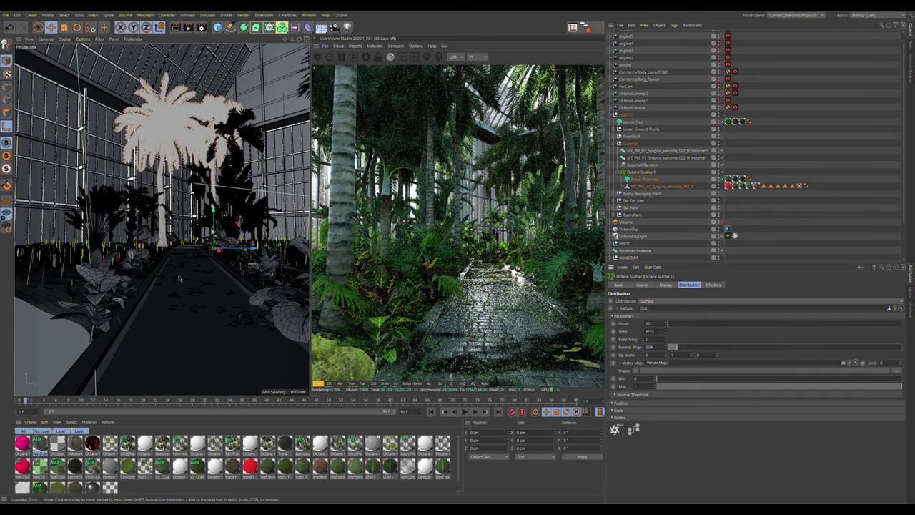
alt+middle_drag(208, 276, 182, 294)
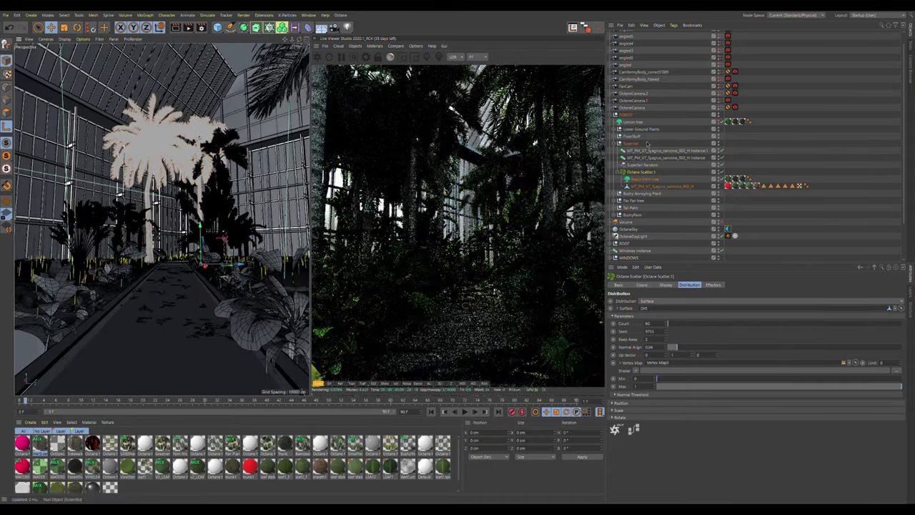
- Collapse the Supertall group, select the Lemon tree and view the scene through the CamformyBody_correct7089 camera
click(613, 144)
click(678, 120)
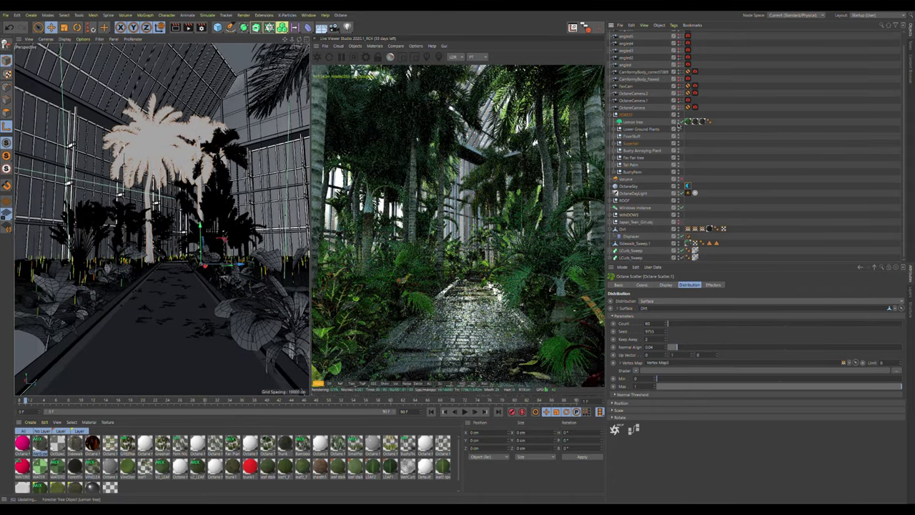
alt+drag(182, 295, 176, 289)
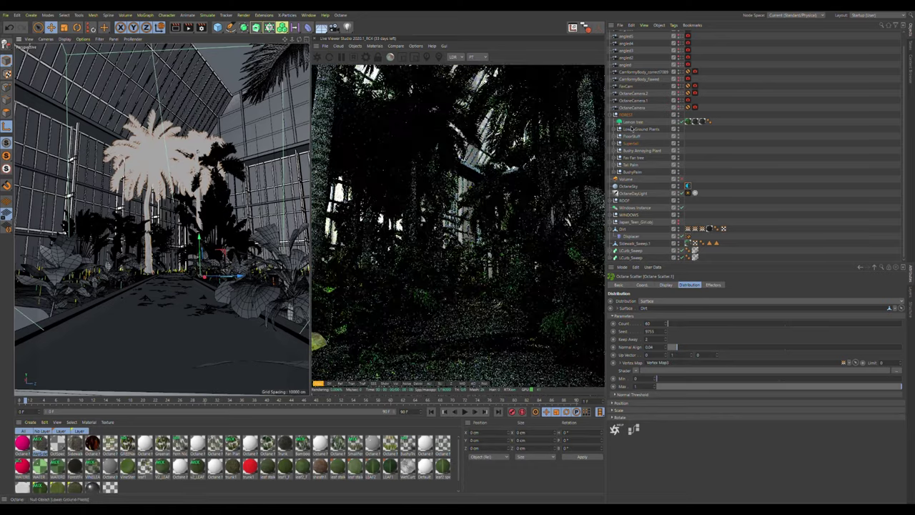
click(632, 121)
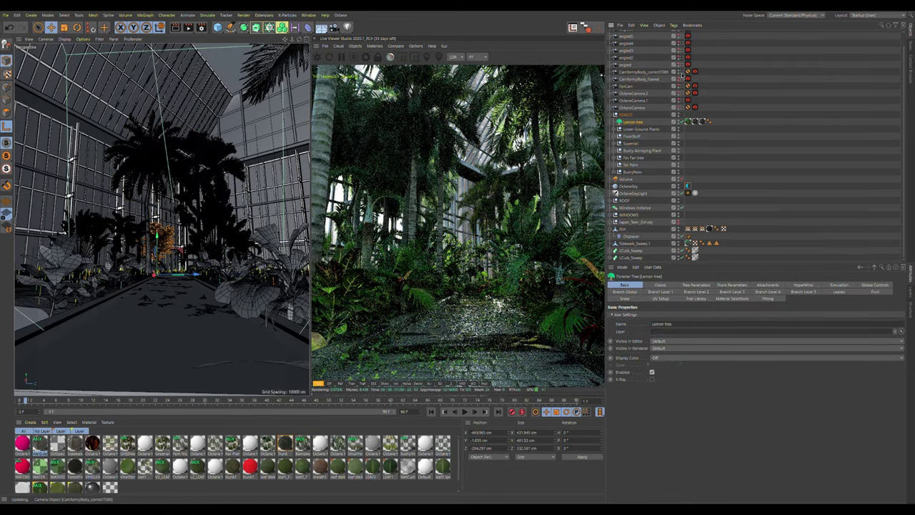
click(687, 72)
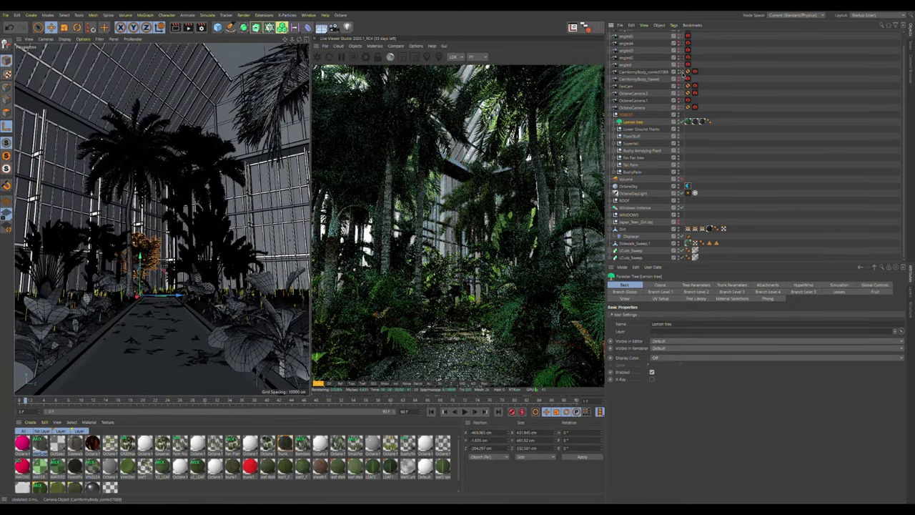
- Leave the camera view, make the Japan_Teen_Girl.obj figure visible and frame it in the front view
click(681, 72)
middle_click(270, 167)
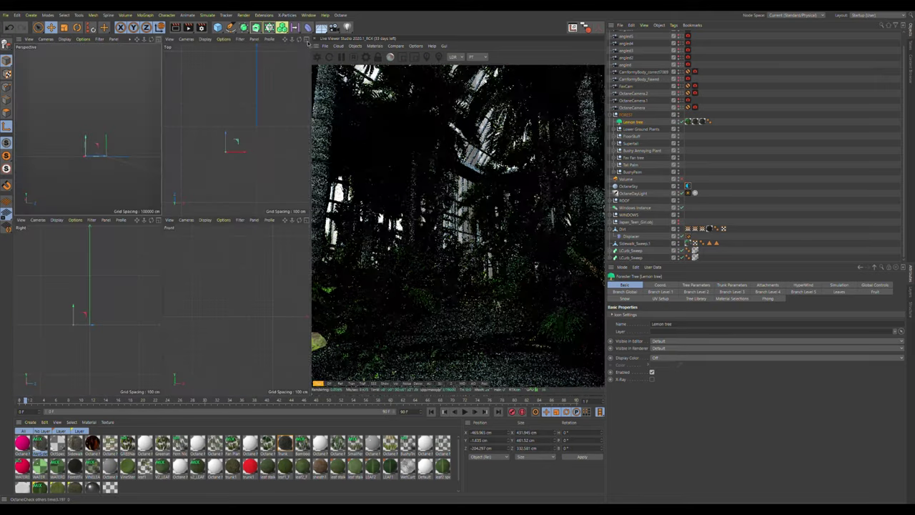
key(F4)
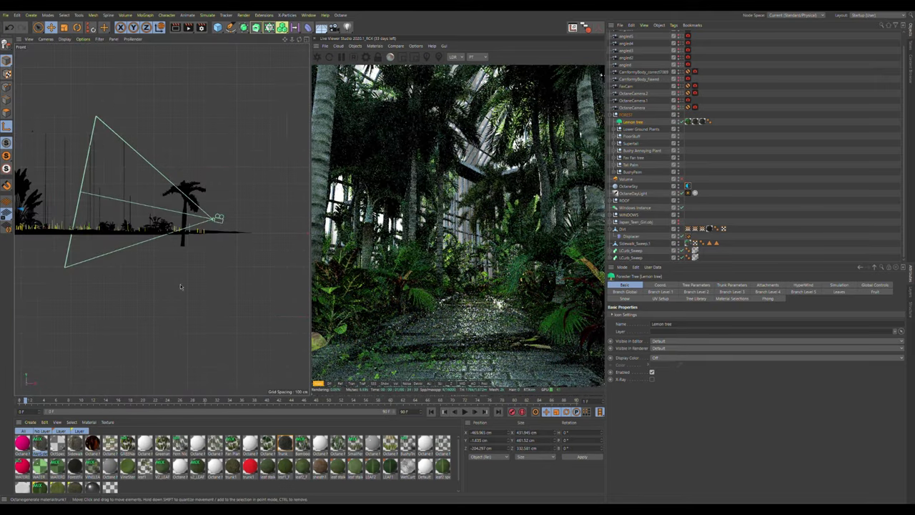
scroll(159, 218, up, 4)
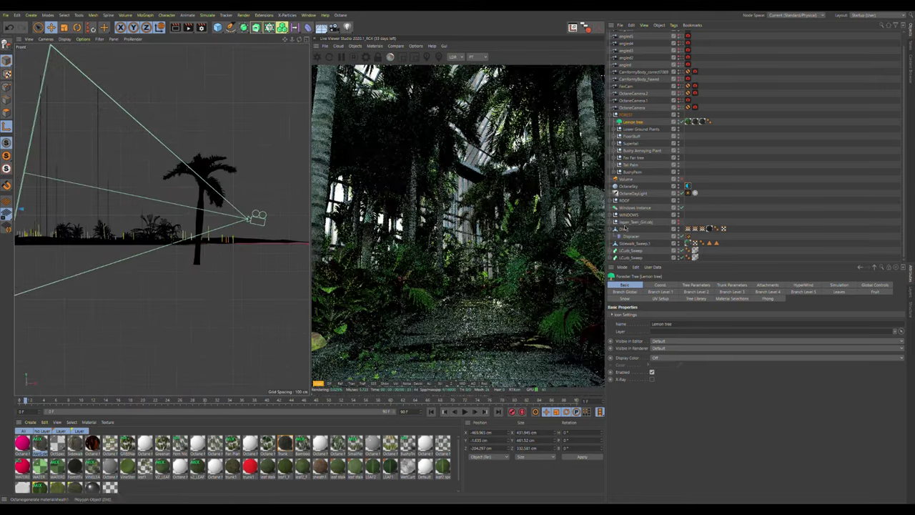
click(634, 221)
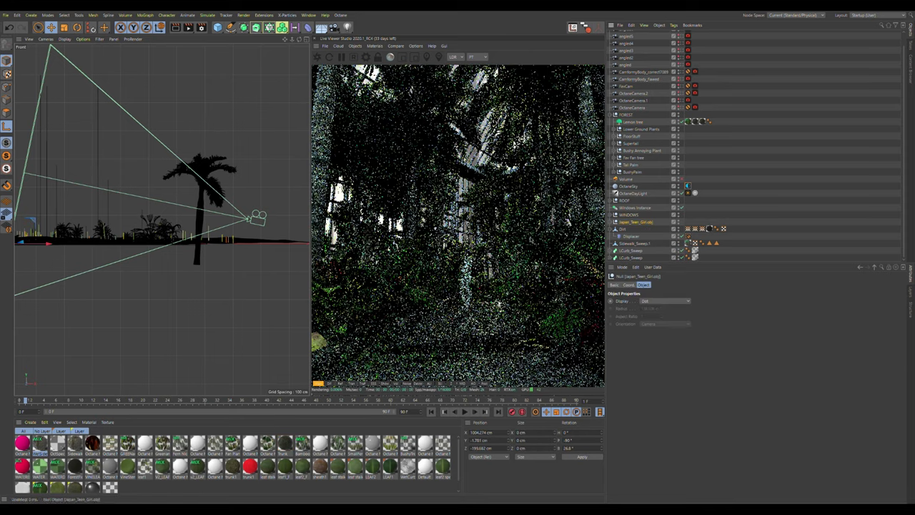
key(o)
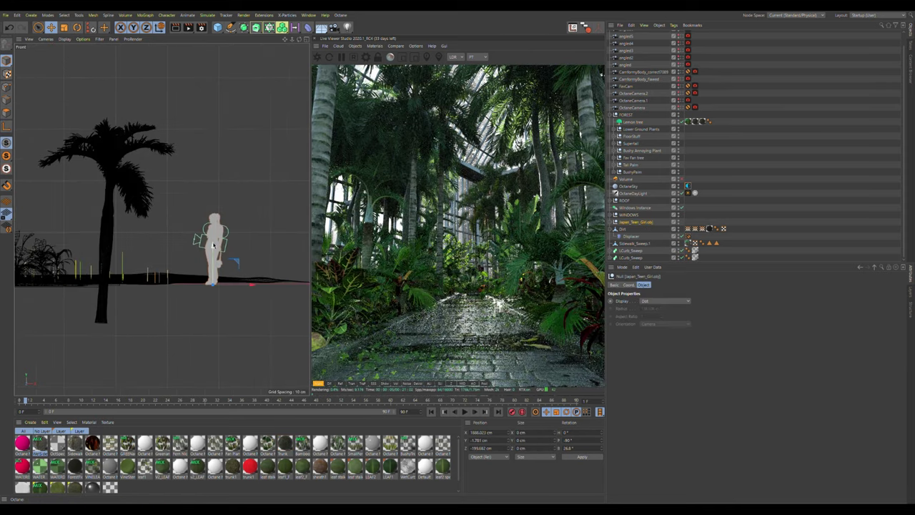
- Compare the camera's height with the Japan_Teen_Girl.obj figure and nudge the figure slightly along X in the front view
click(647, 73)
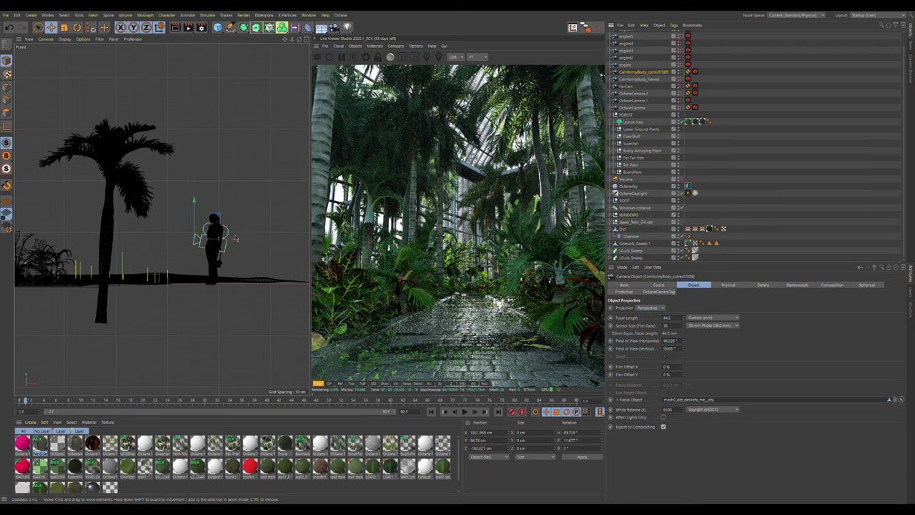
click(634, 225)
mouse_move(250, 284)
mouse_down()
mouse_move(236, 285)
mouse_move(255, 286)
mouse_up()
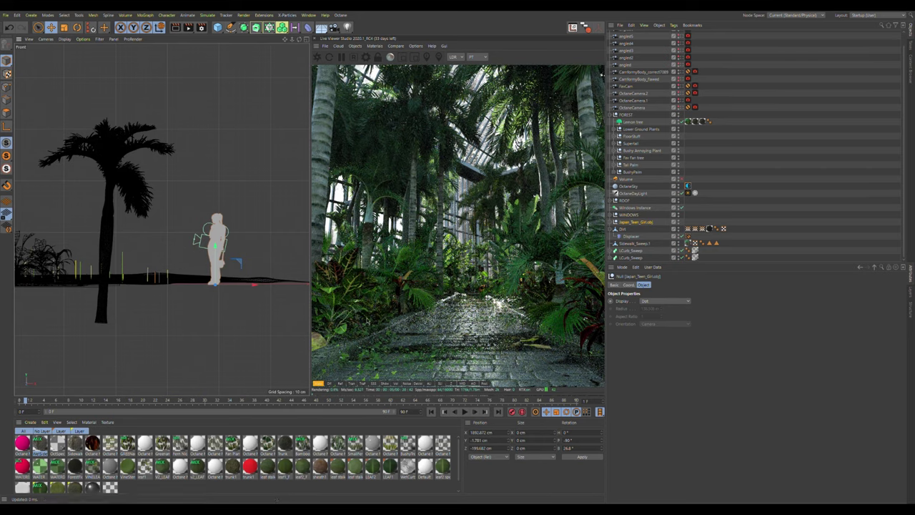
scroll(221, 280, down, 3)
alt+middle_drag(205, 280, 238, 280)
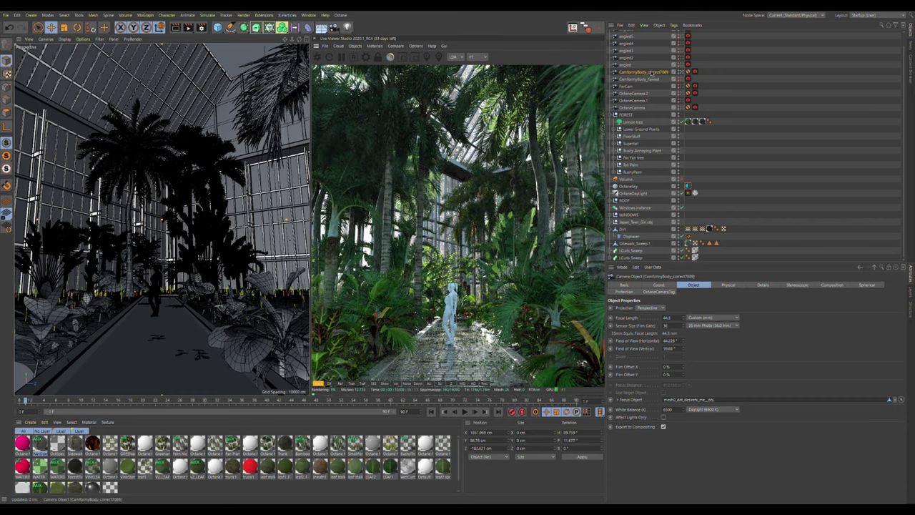
- Examine the camera's framing of the figure and path from outside the camera, and check its focal length
click(681, 72)
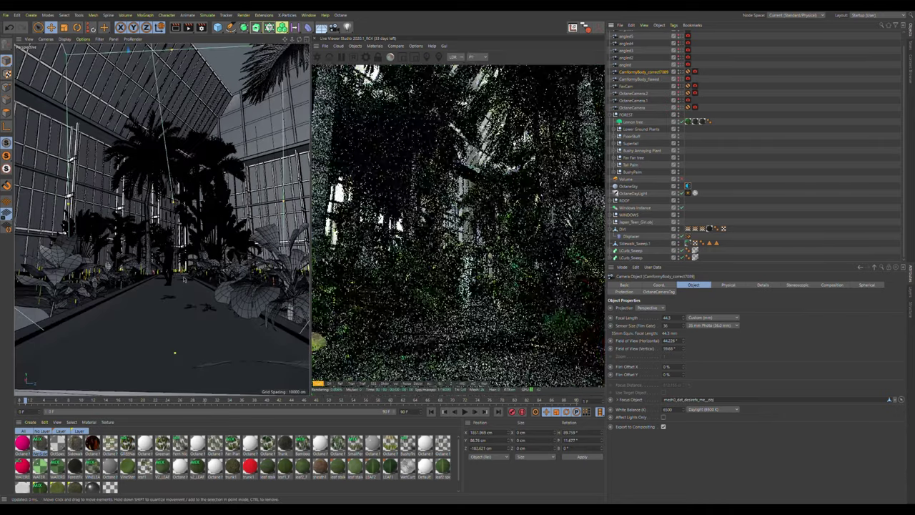
scroll(179, 292, down, 3)
scroll(179, 292, up, 2)
mouse_move(179, 291)
alt+mouse_down()
mouse_move(180, 302)
mouse_move(176, 289)
alt+mouse_up()
alt+right_drag(174, 286, 172, 286)
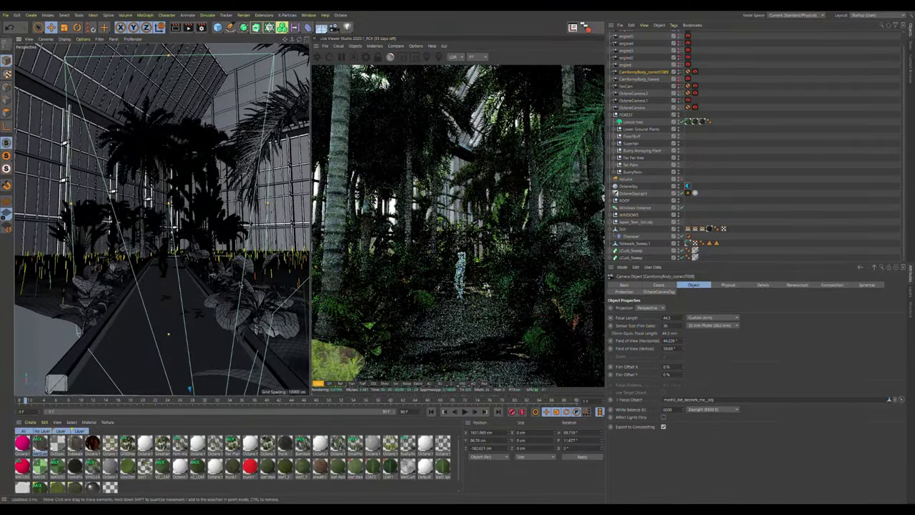
alt+drag(171, 274, 171, 271)
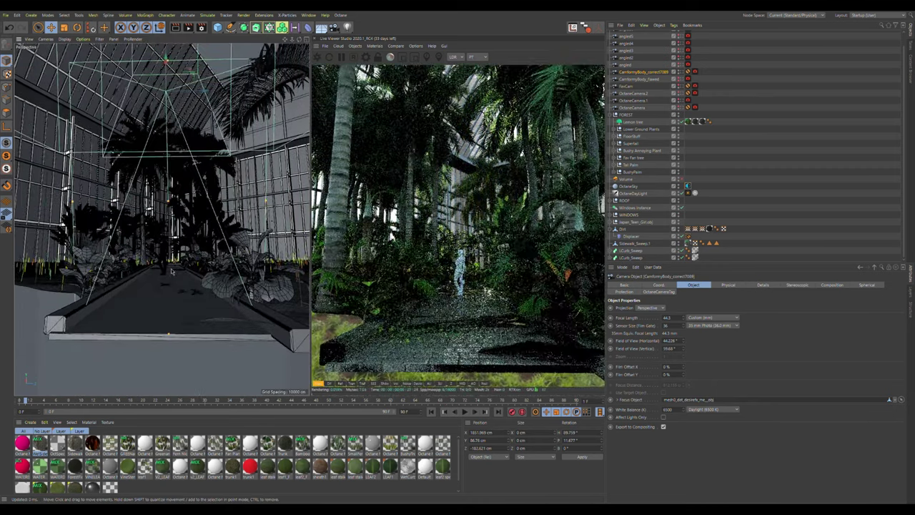
scroll(170, 271, up, 3)
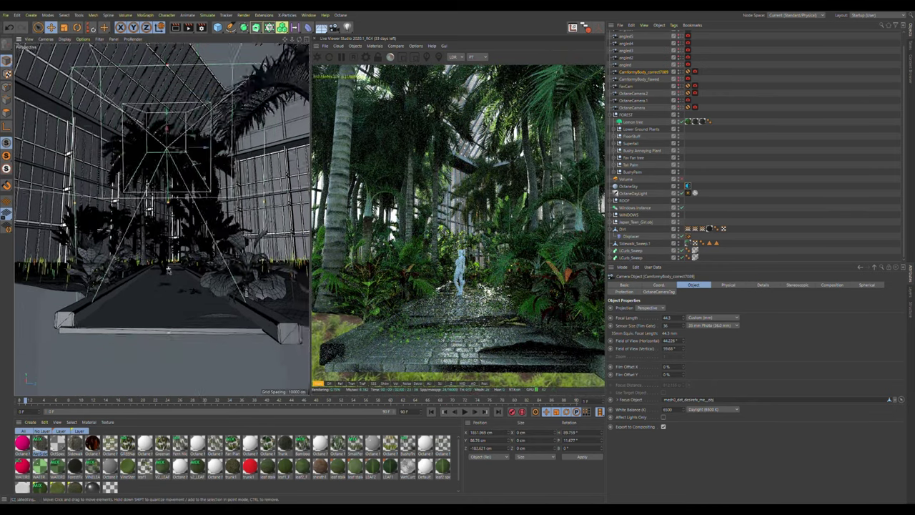
alt+middle_drag(170, 272, 174, 268)
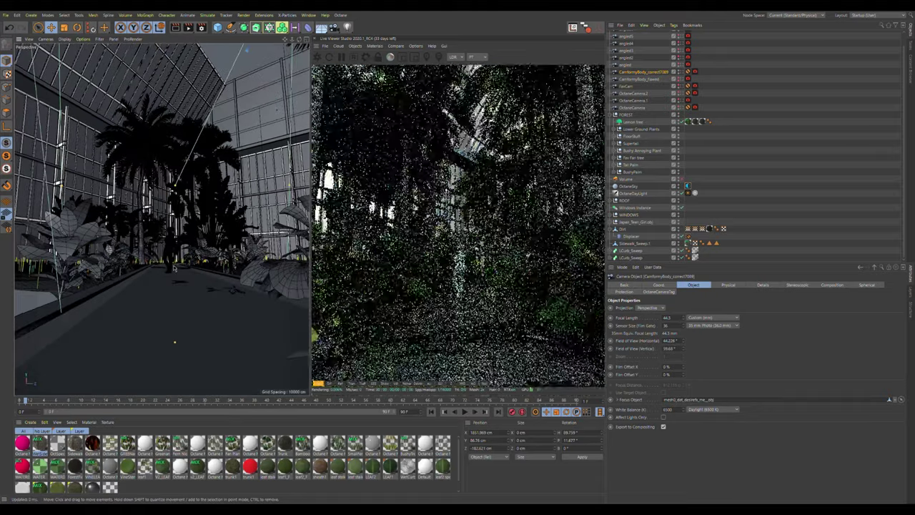
alt+right_drag(173, 268, 173, 278)
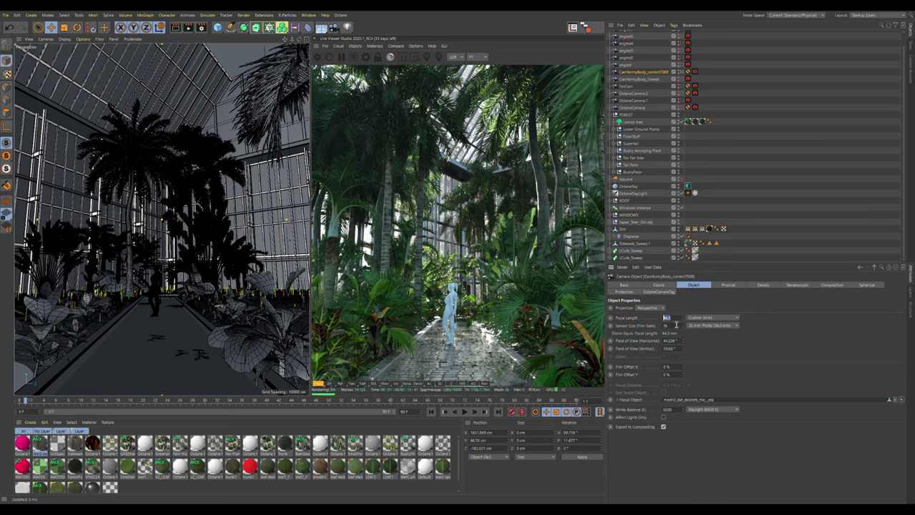
key(Return)
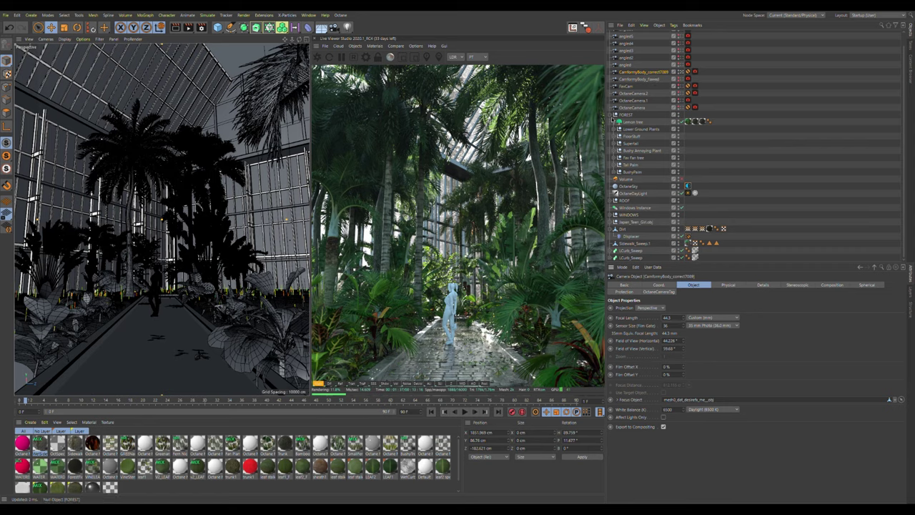
- Collapse the FOREST group, enable the Volume object and inspect its fog box from outside and through the camera
click(610, 115)
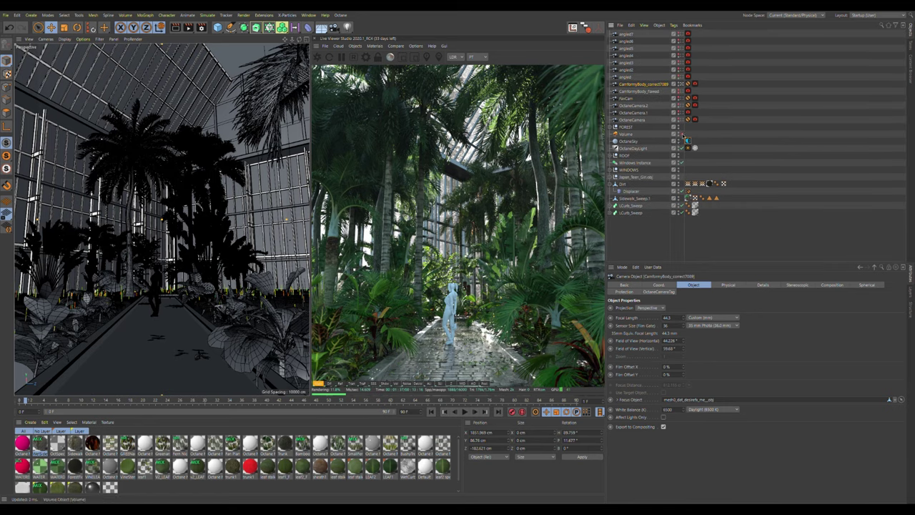
click(626, 134)
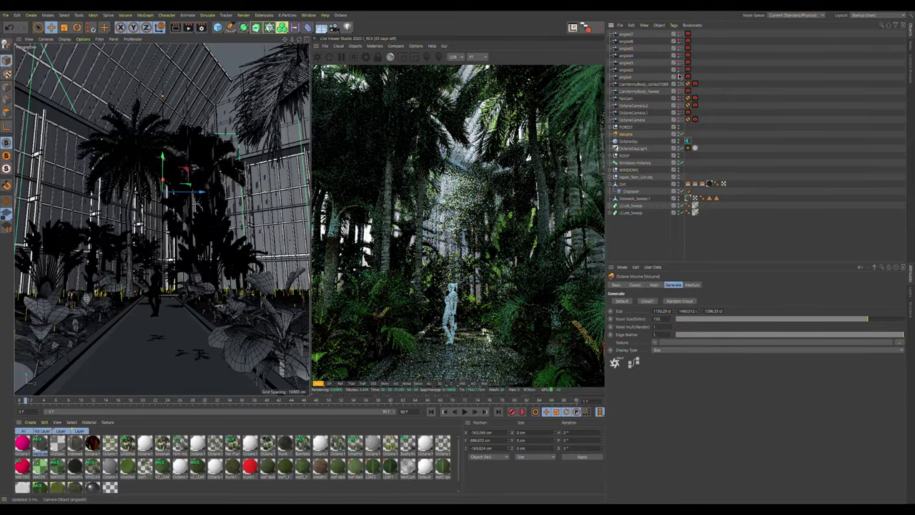
click(681, 83)
alt+drag(57, 235, 168, 357)
scroll(90, 269, down, 3)
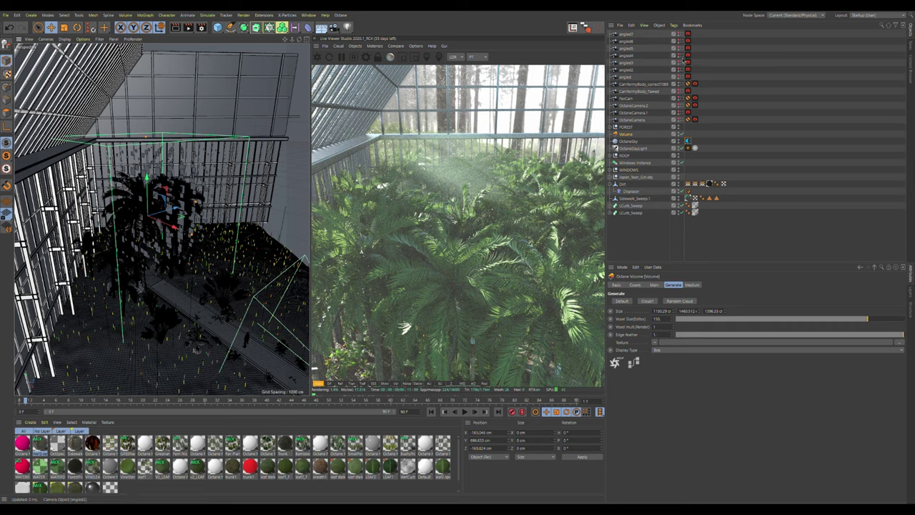
click(681, 83)
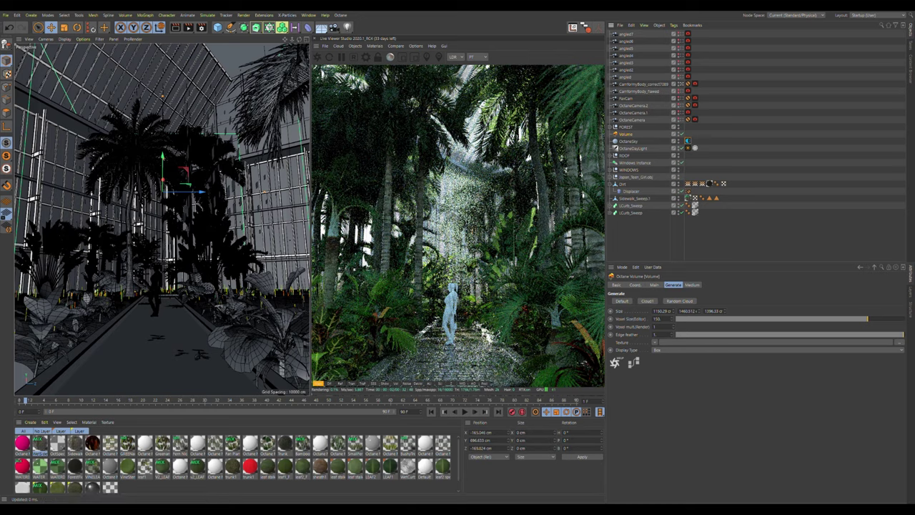
- Hide the Japan_Teen_Girl.obj figure and open the Volume object's Volume Medium settings to review the density
click(678, 179)
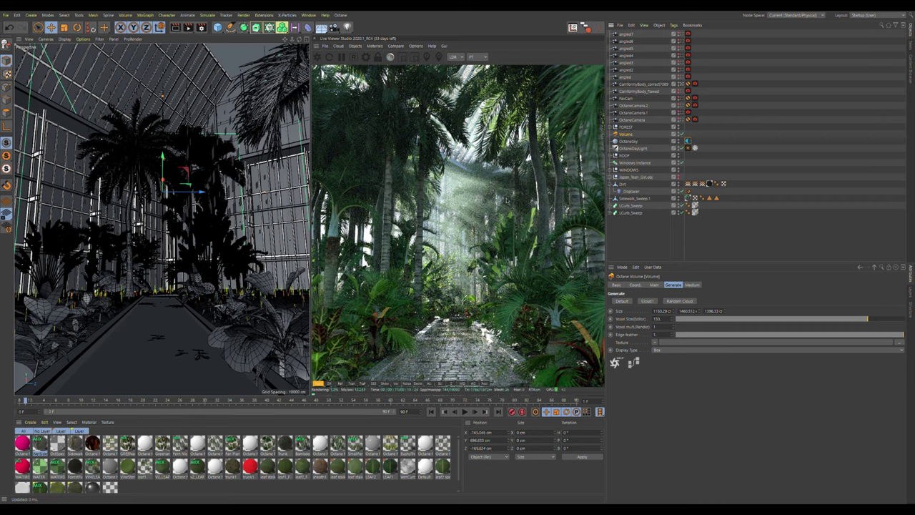
click(673, 323)
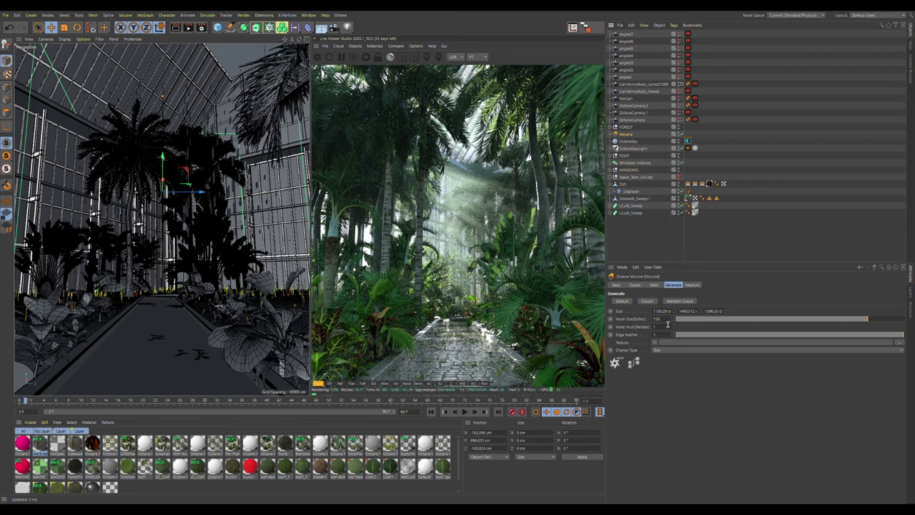
click(693, 285)
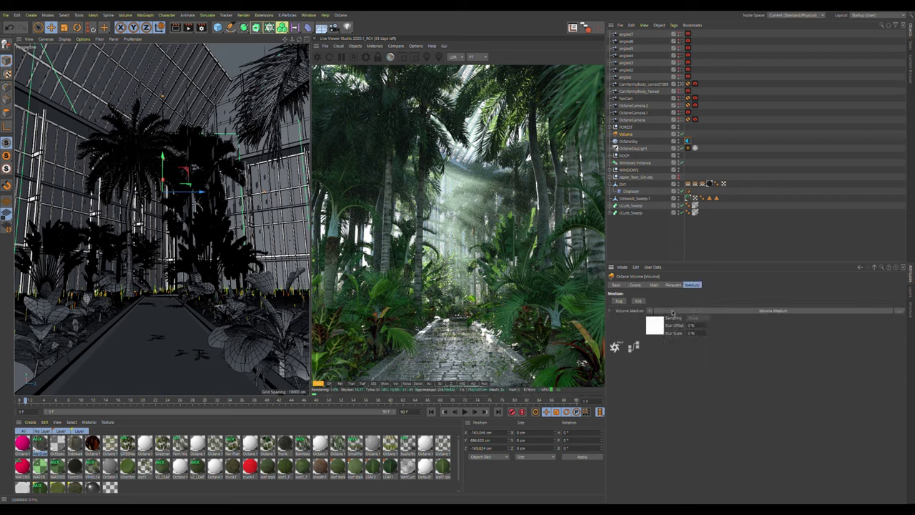
click(672, 313)
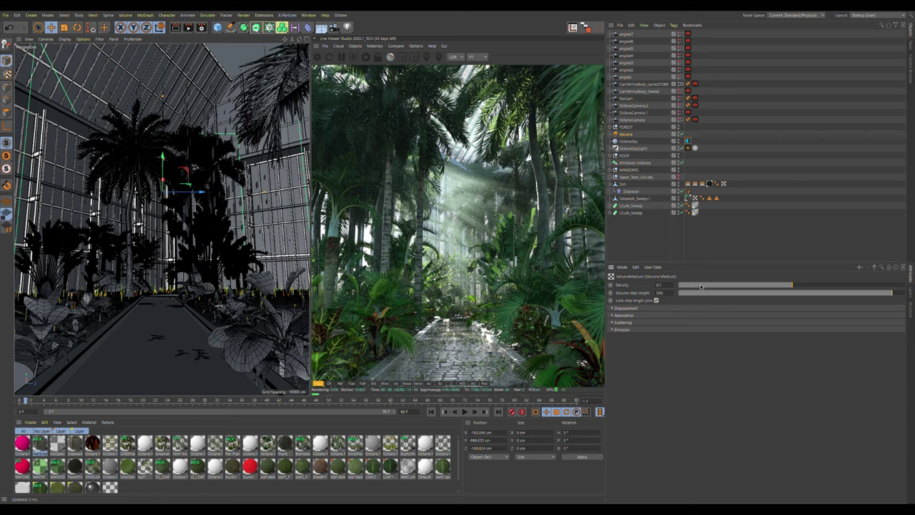
- Review OctaneDayLight's daylight settings and the density of its Scattering Medium
click(635, 148)
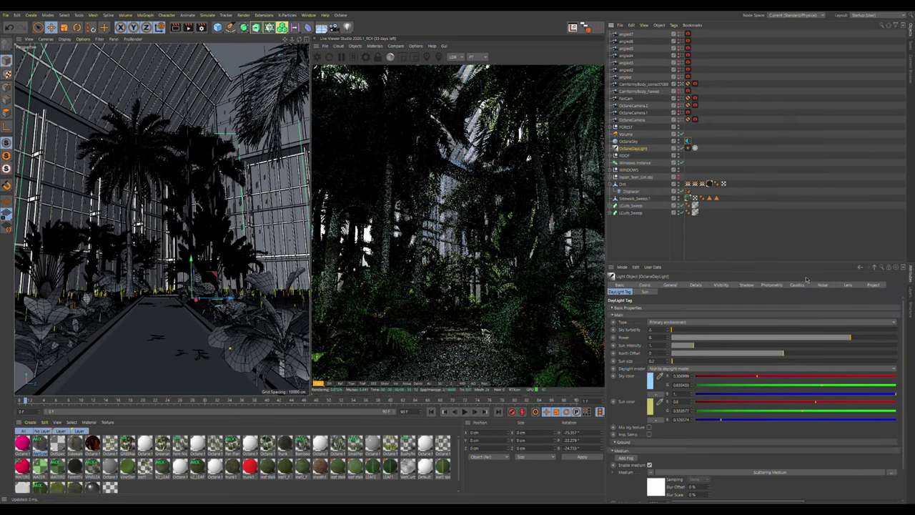
scroll(667, 416, down, 2)
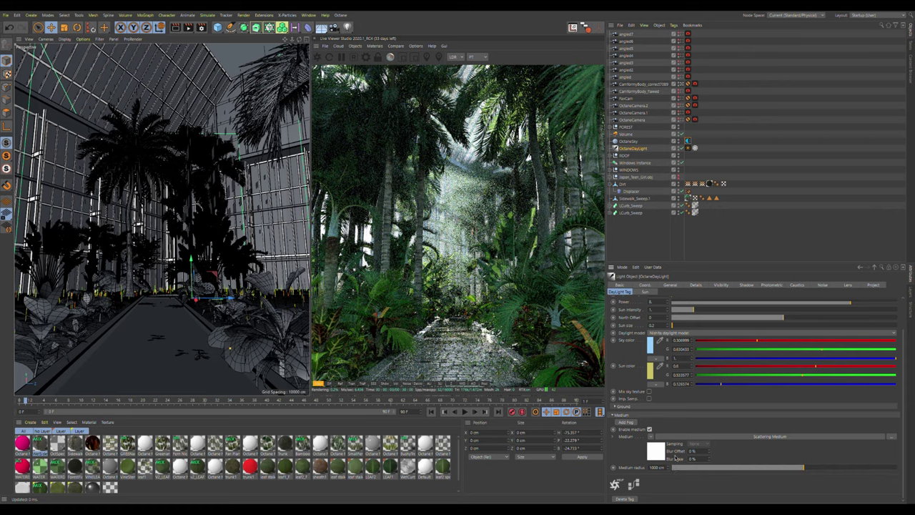
click(675, 456)
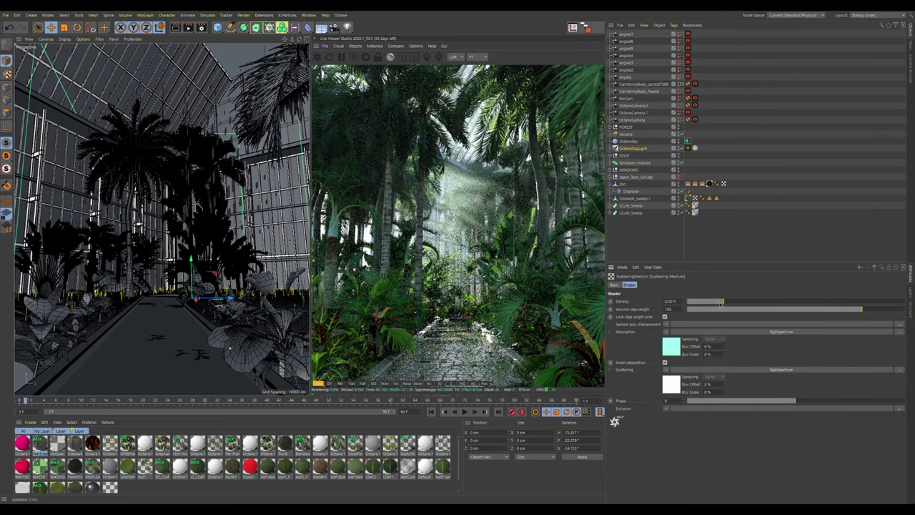
click(860, 268)
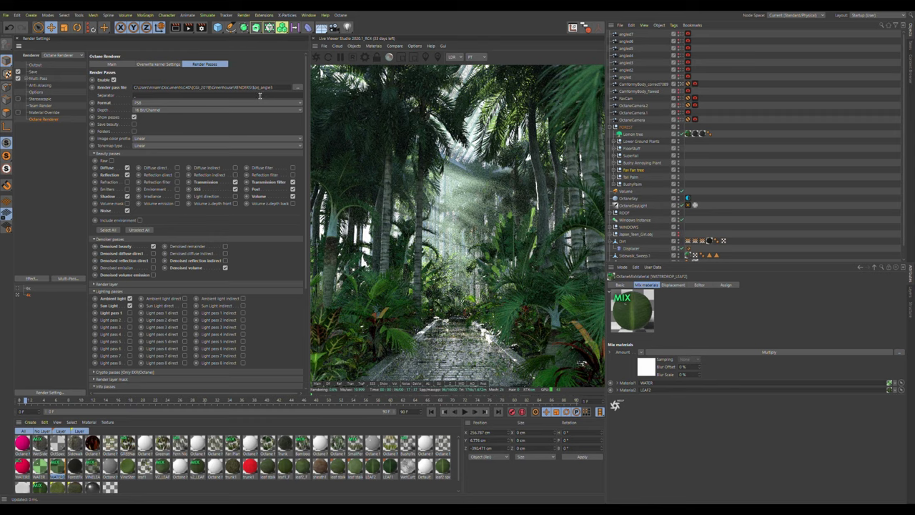
- Review the render output resolution, the Octane Renderer's main settings, and the render passes with their output file path
click(34, 64)
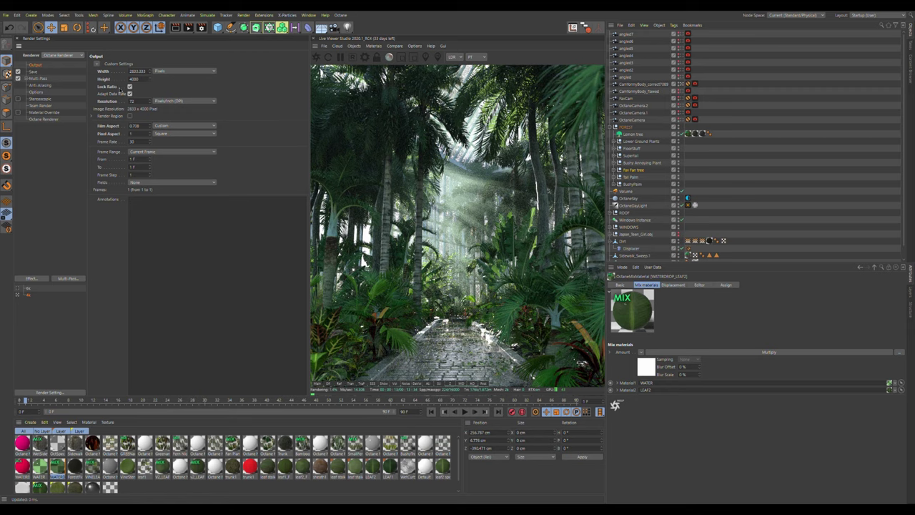
click(44, 119)
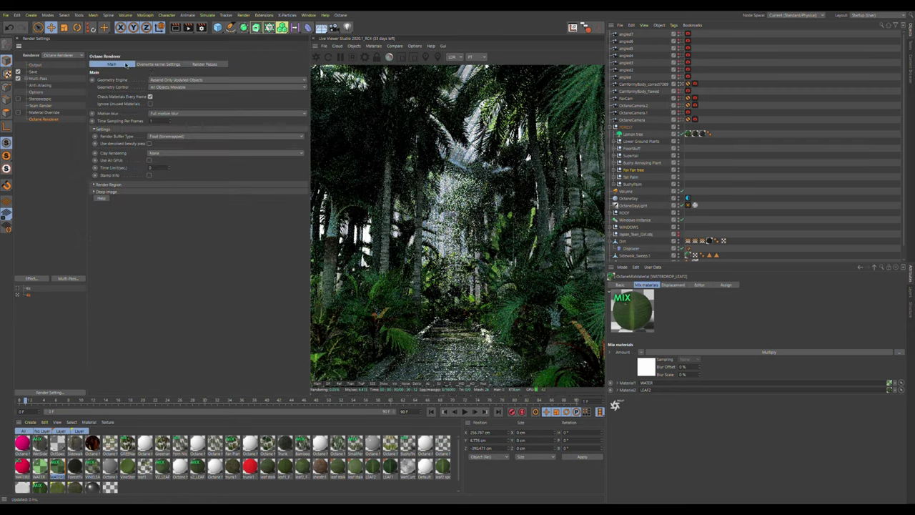
click(200, 65)
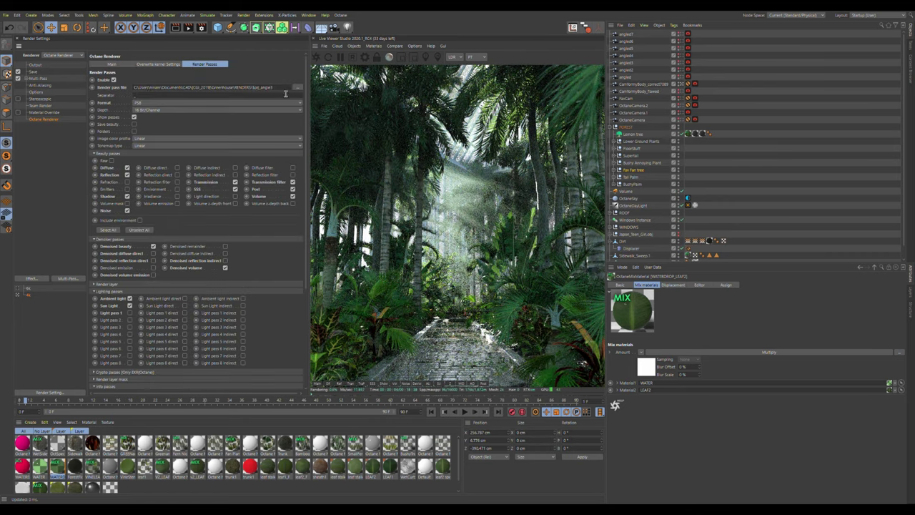
drag(284, 88, 133, 89)
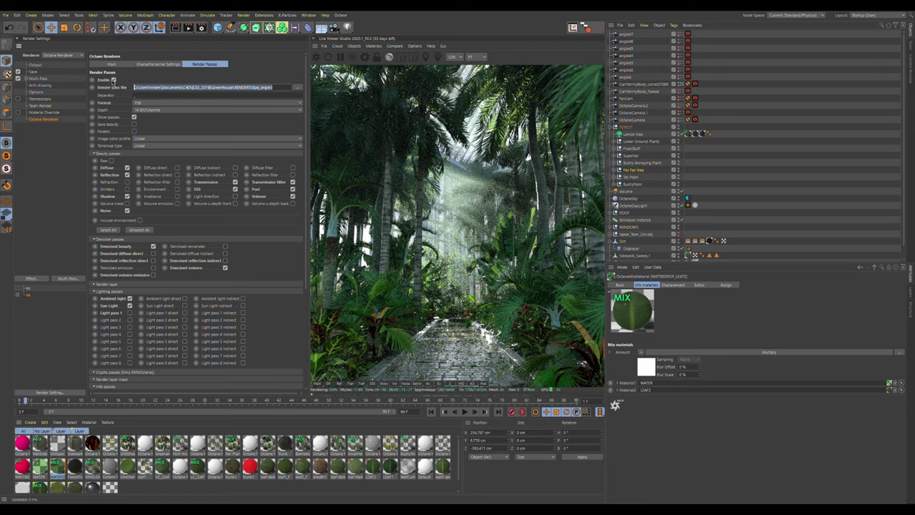
- Review the render pass file format, preview the AO, material ID and Z-depth passes, and return the Live Viewer to the main image
click(153, 103)
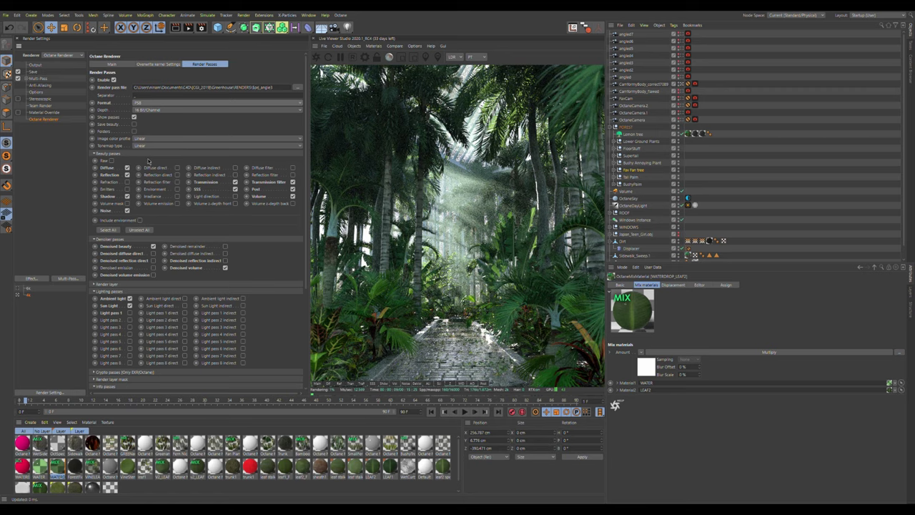
click(164, 102)
click(475, 385)
click(462, 384)
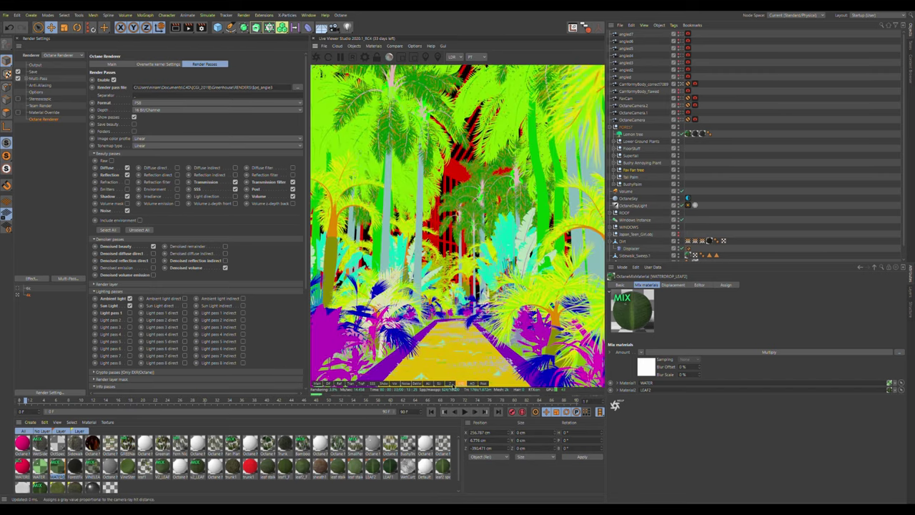
click(450, 384)
click(317, 384)
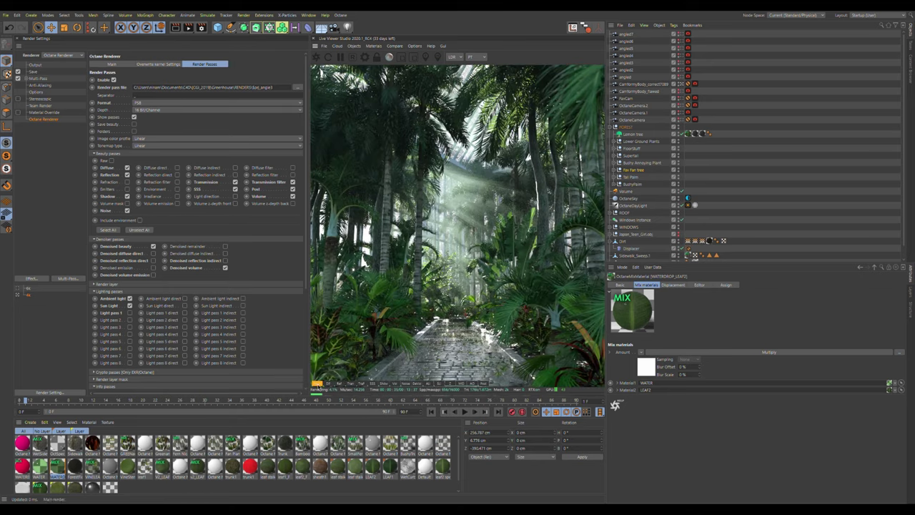
- Examine the beauty and denoiser volume pass options and preview the Volume pass in the Live Viewer
click(95, 156)
click(94, 161)
click(94, 161)
click(93, 155)
click(292, 197)
click(395, 383)
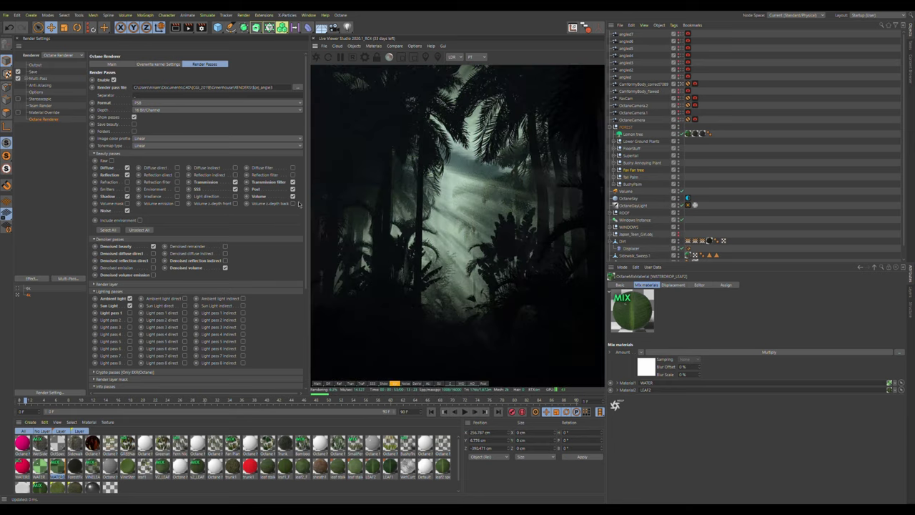
click(225, 268)
- Preview the Diffuse, Reflection and Transmission passes one after another in the Live Viewer
click(328, 384)
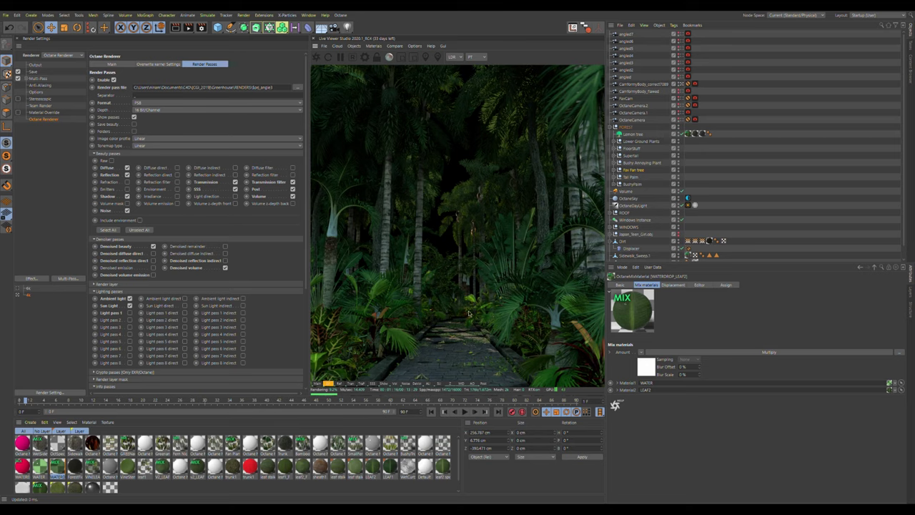
click(340, 384)
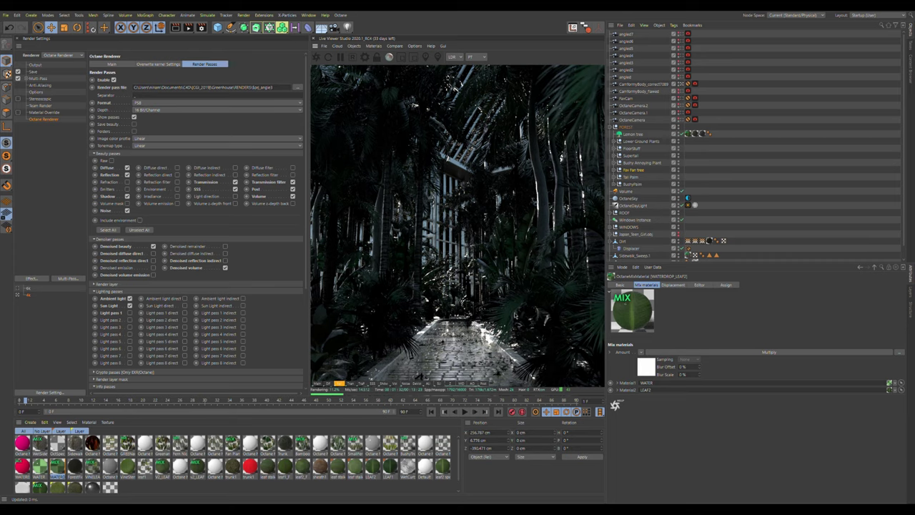
click(350, 384)
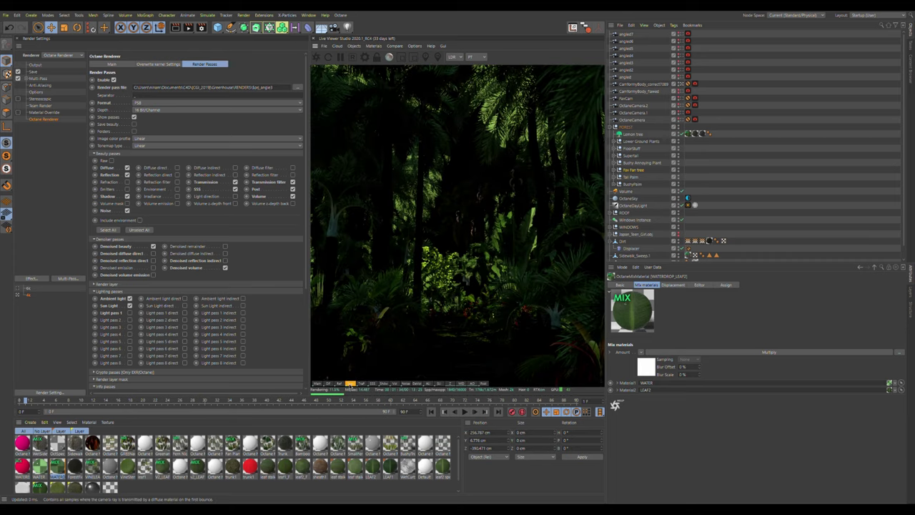
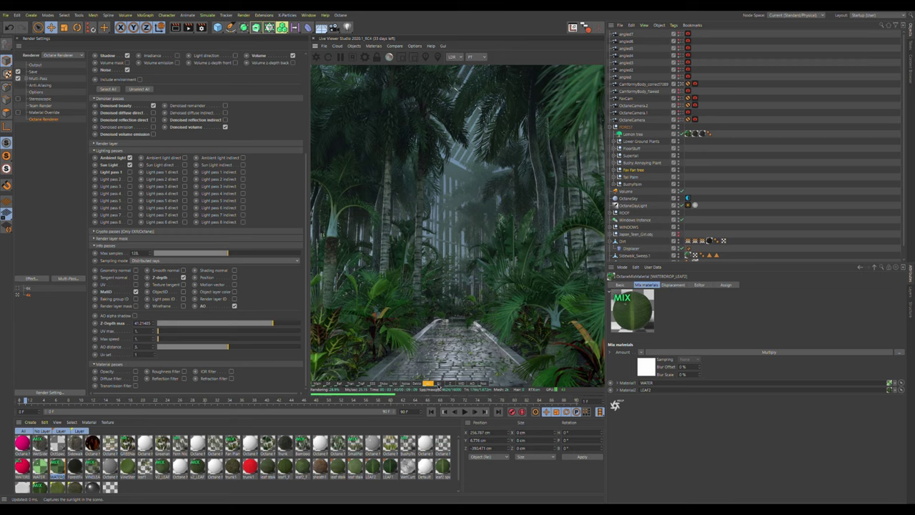
- Preview the Sun light, material ID, AO and Post passes in the Live Viewer
click(439, 384)
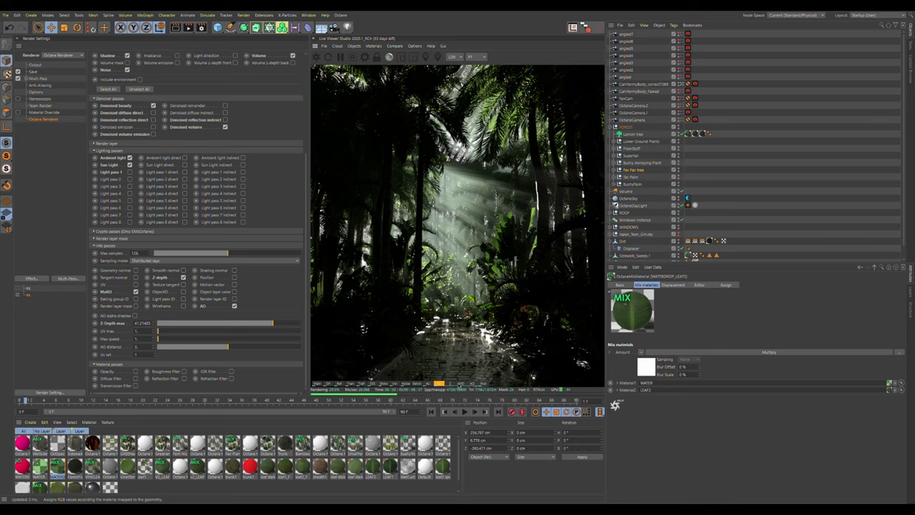
click(460, 385)
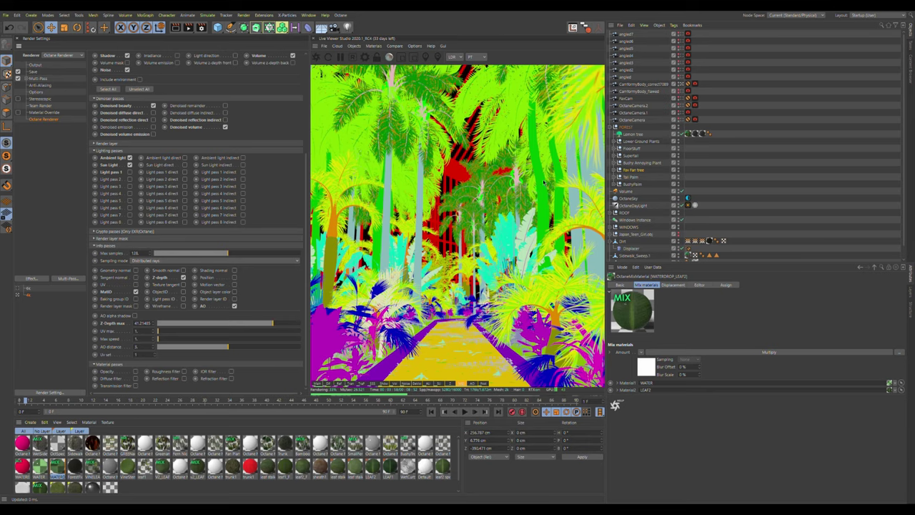
click(474, 384)
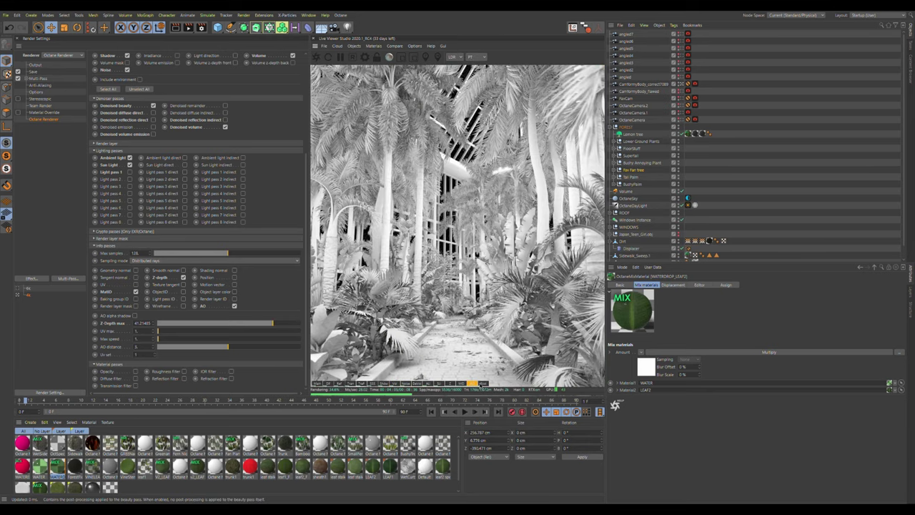
click(483, 383)
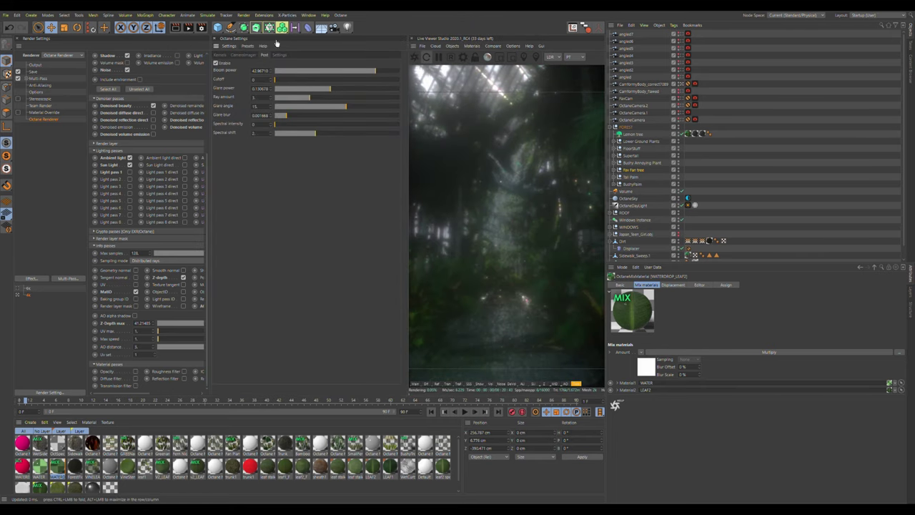
- Check the kernel and Post settings in Octane Settings, set the bloom power to about 30.5, and close the settings
click(222, 55)
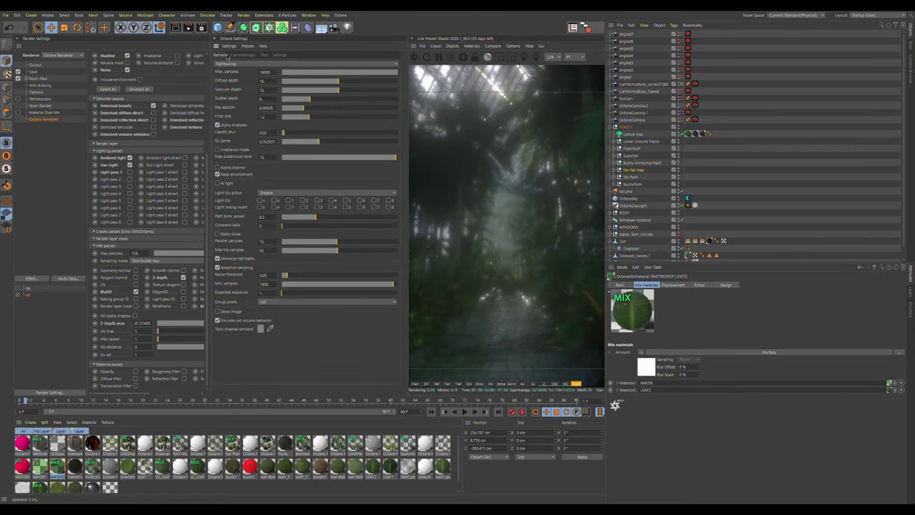
click(263, 55)
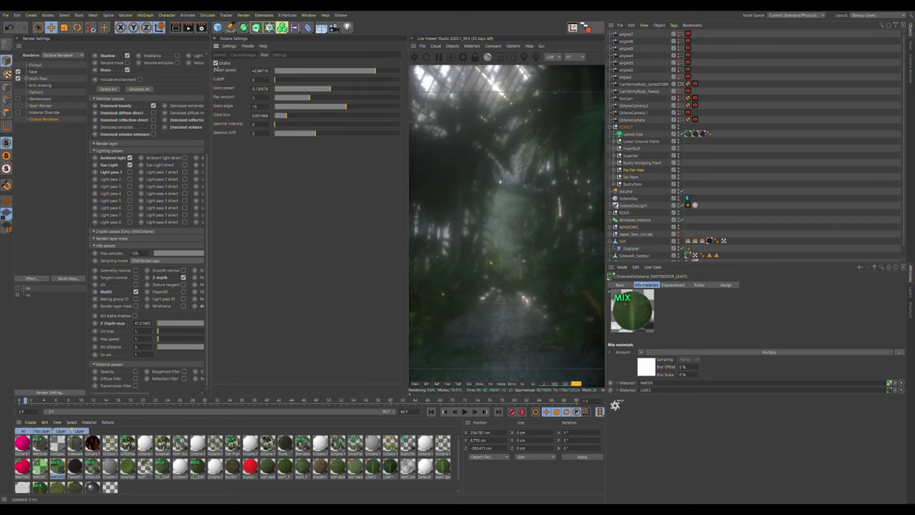
click(215, 64)
click(215, 63)
click(215, 63)
click(215, 63)
mouse_move(365, 75)
mouse_down()
mouse_move(348, 75)
mouse_move(373, 73)
mouse_up()
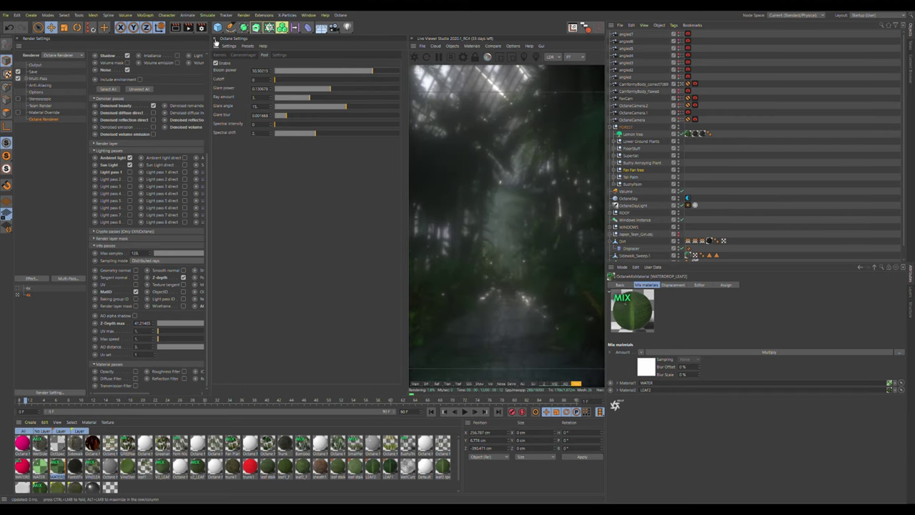
click(214, 39)
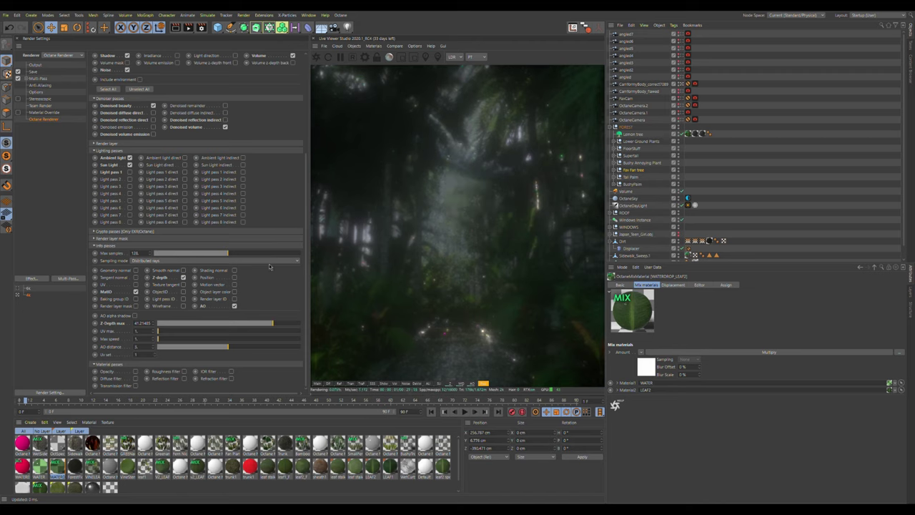
- Review the Post option among the beauty passes and switch the Live Viewer back to the main image
drag(308, 241, 309, 192)
scroll(297, 191, up, 3)
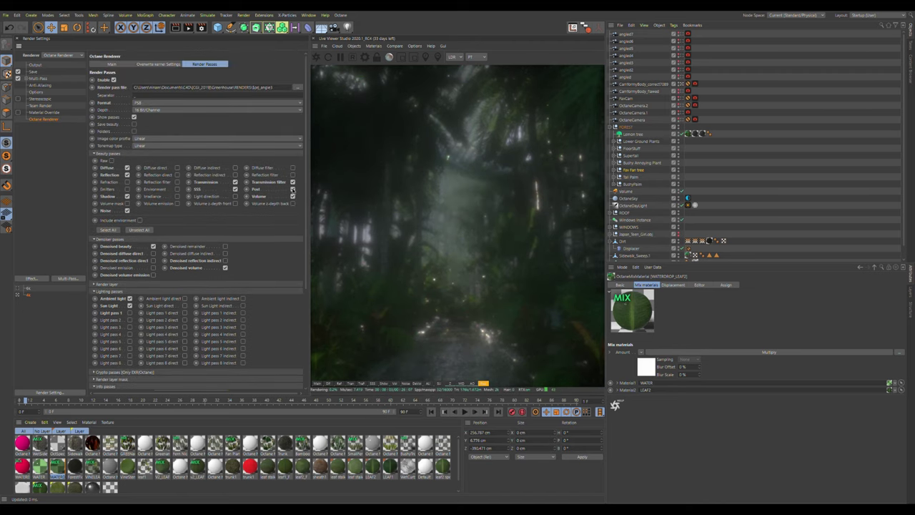
click(292, 190)
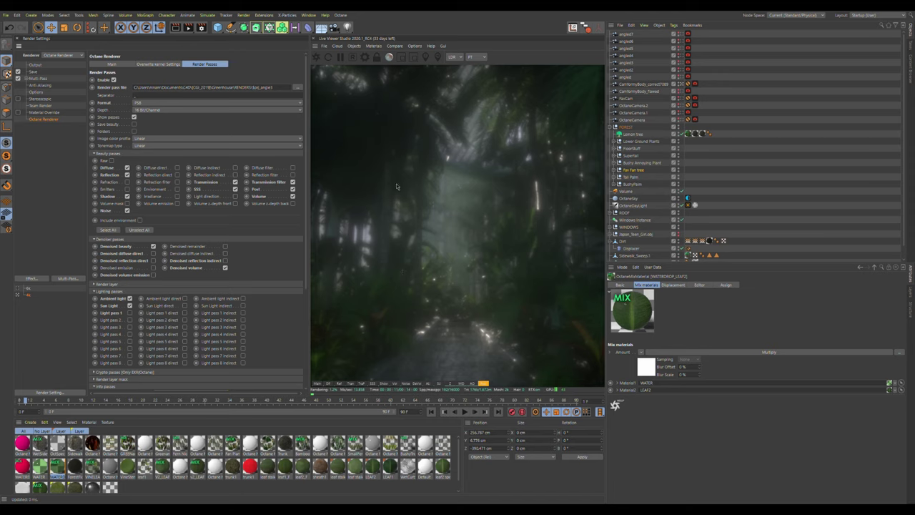
click(319, 384)
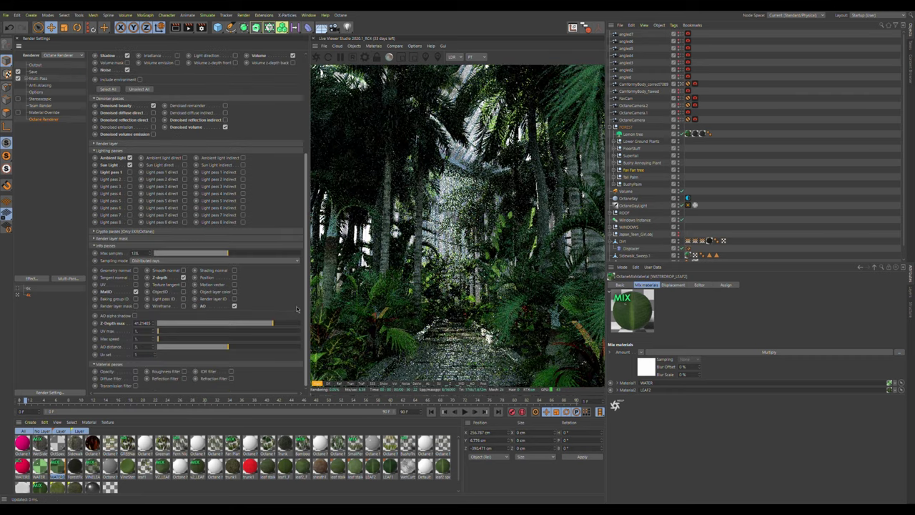
- Try enabling the Denoised diffuse direct pass and previewing it in the Live Viewer
scroll(298, 210, up, 4)
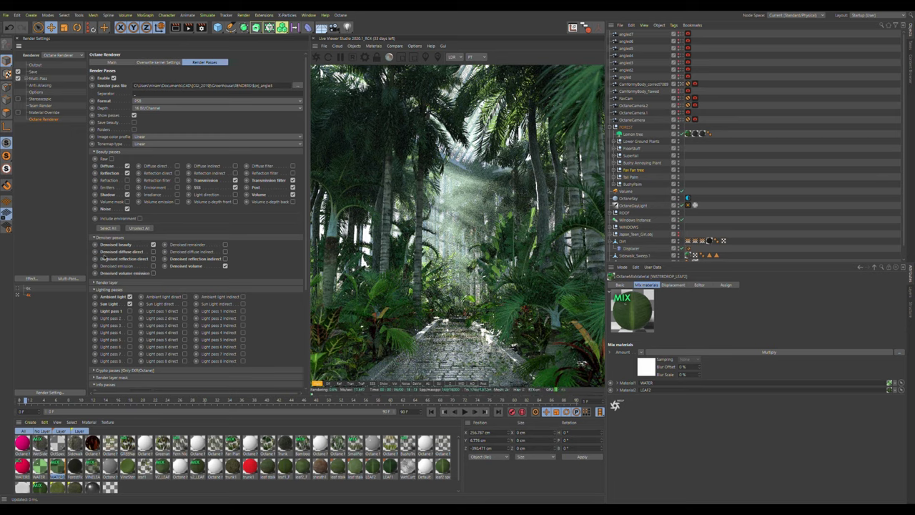
click(153, 252)
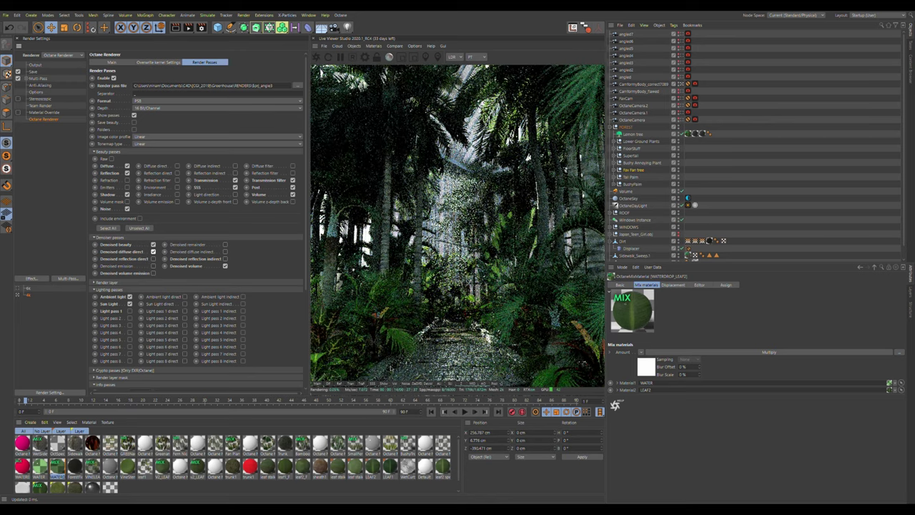
click(417, 384)
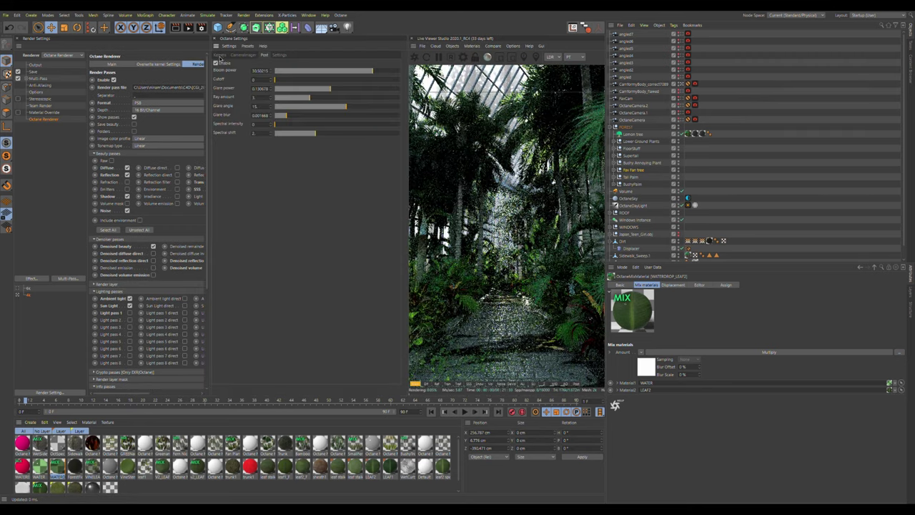
- Review the max samples, diffuse depth and specular depth in Octane's kernel settings
click(220, 55)
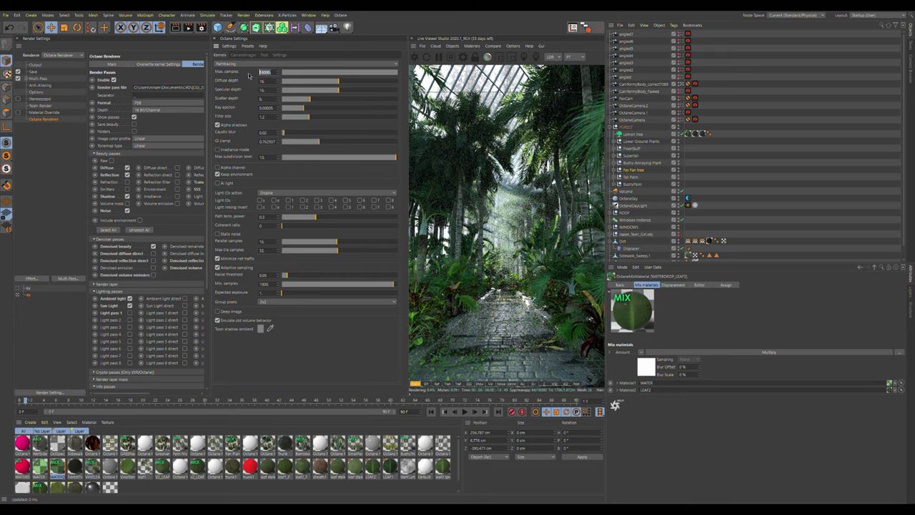
click(271, 82)
click(261, 91)
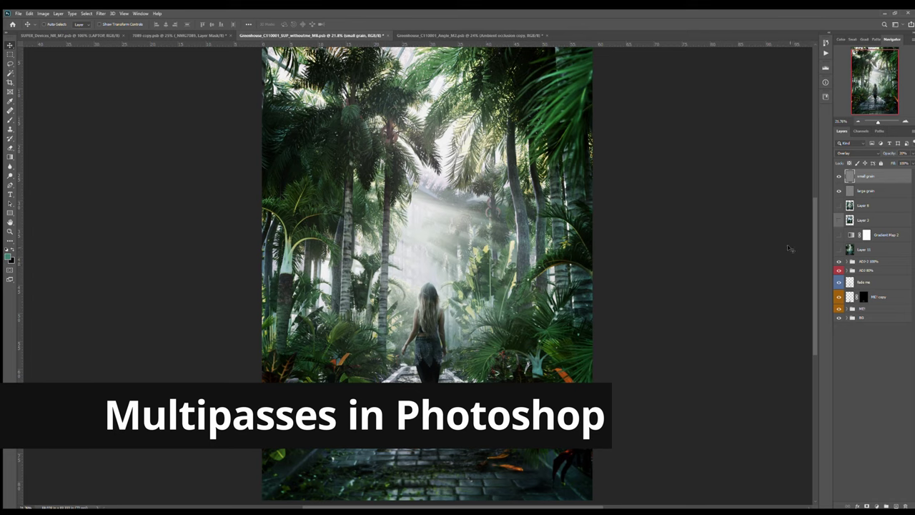
- Switch to Photoshop, isolate the BG group's visibility and expand the group
alt+click(840, 318)
click(849, 318)
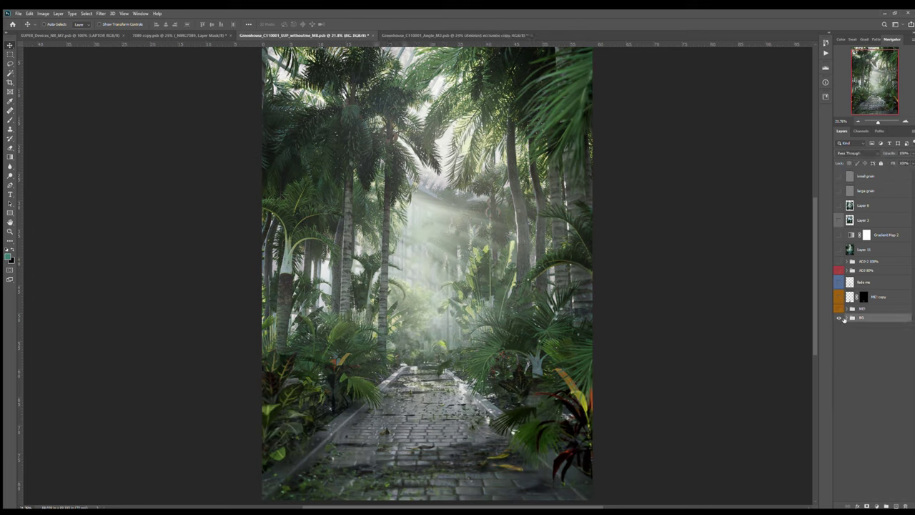
scroll(879, 280, down, 3)
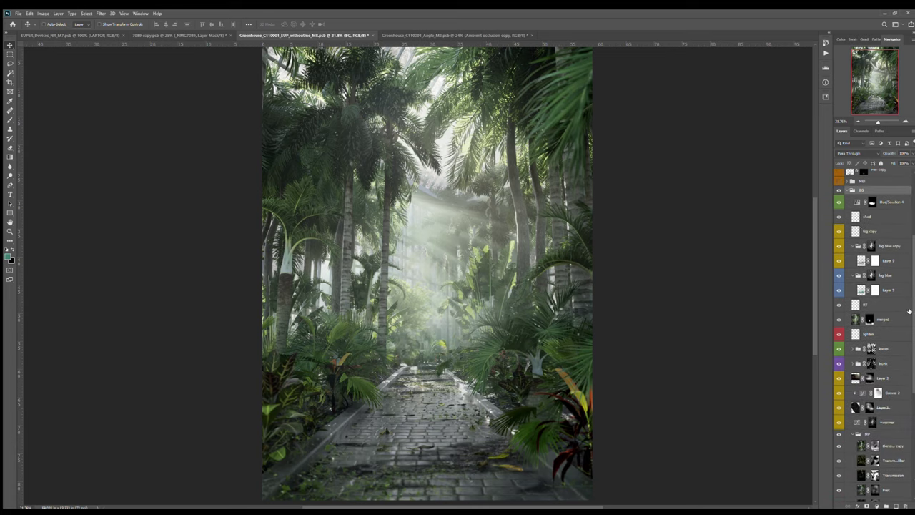
- Hide BG's layers above the MP group and MP's pass layers from the denoised copy down to Shadow
drag(829, 280, 838, 421)
scroll(910, 388, down, 1)
scroll(910, 388, down, 2)
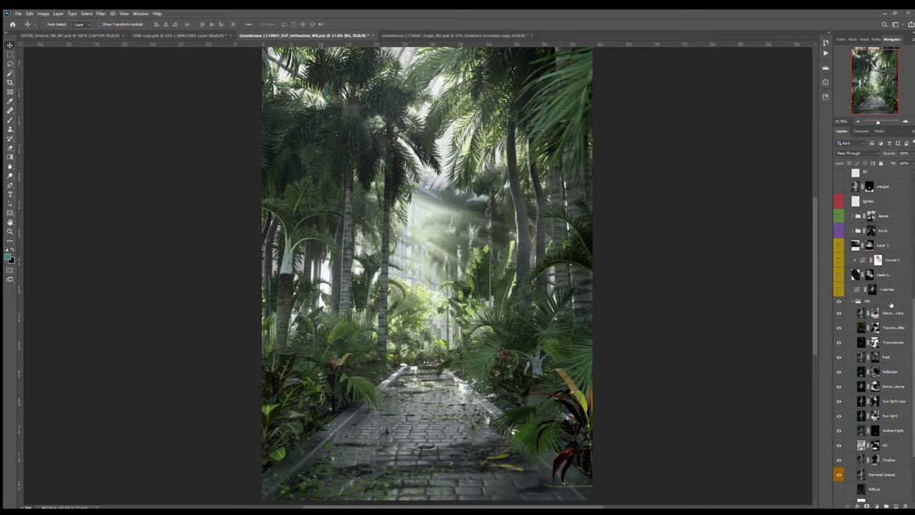
drag(839, 313, 823, 456)
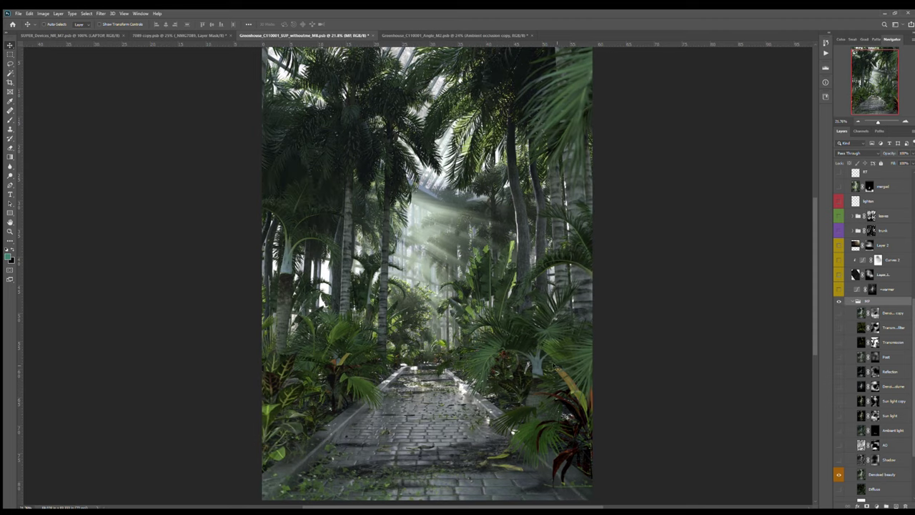
- Select the Denoised beauty layer, followed by the Shadow layer above it, and make Shadow visible
click(879, 475)
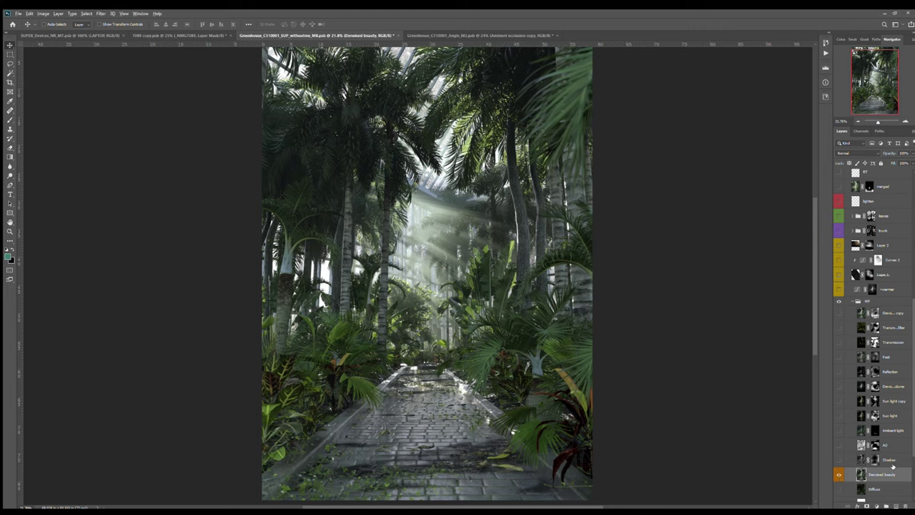
click(844, 461)
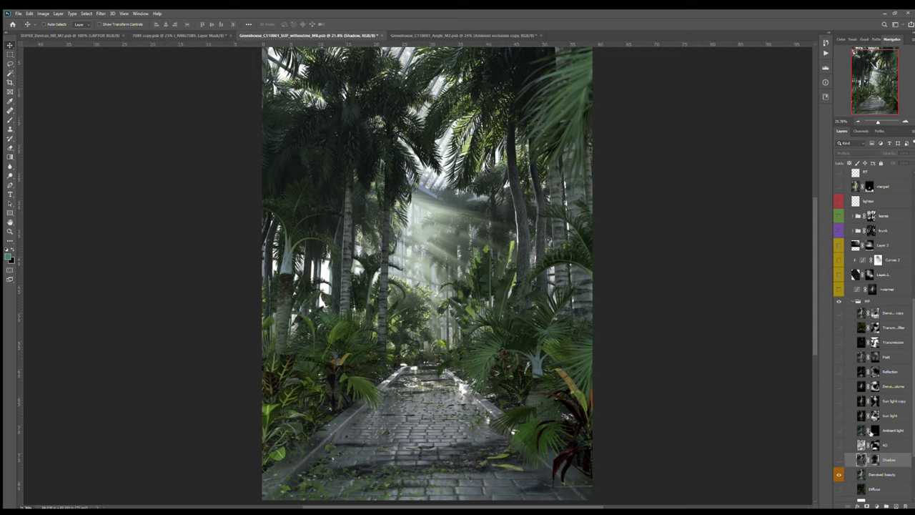
click(839, 460)
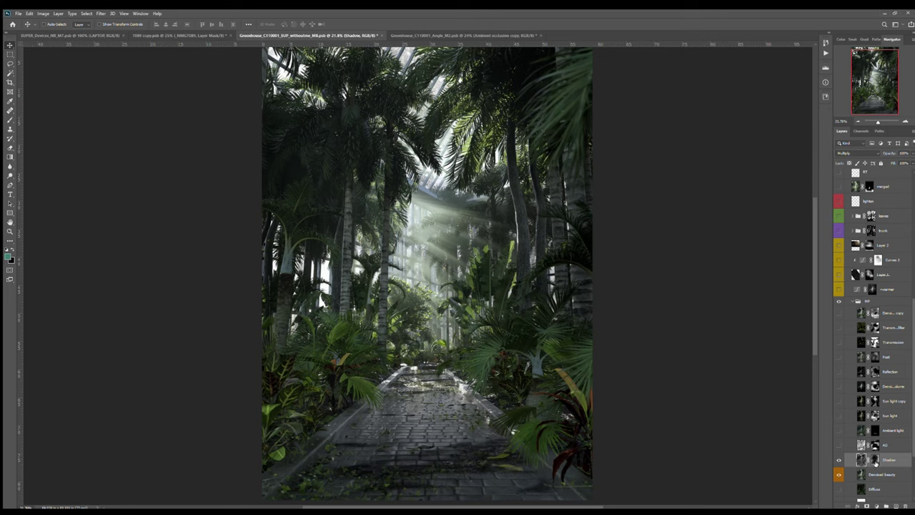
- Preview the Shadow layer without its mask and in Normal blend mode, and restore Multiply and the mask
shift+click(874, 460)
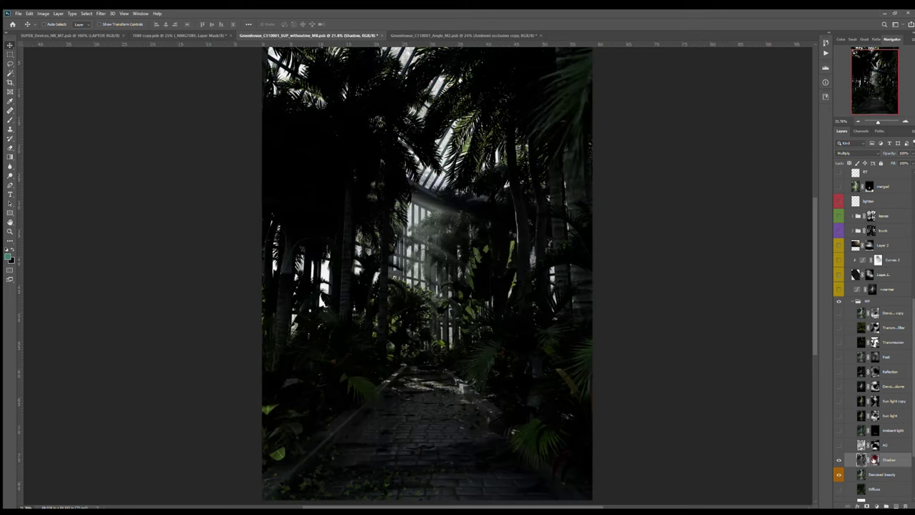
scroll(854, 154, up, 3)
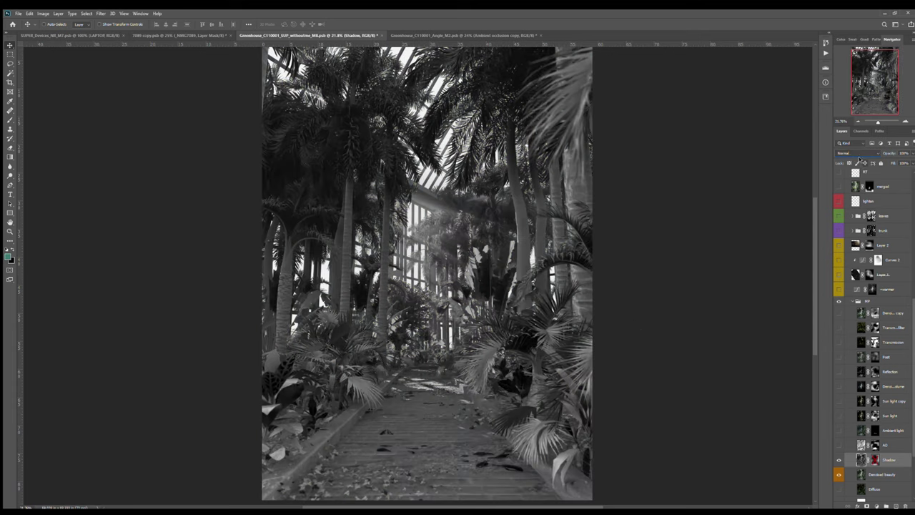
scroll(853, 154, down, 2)
key(Down)
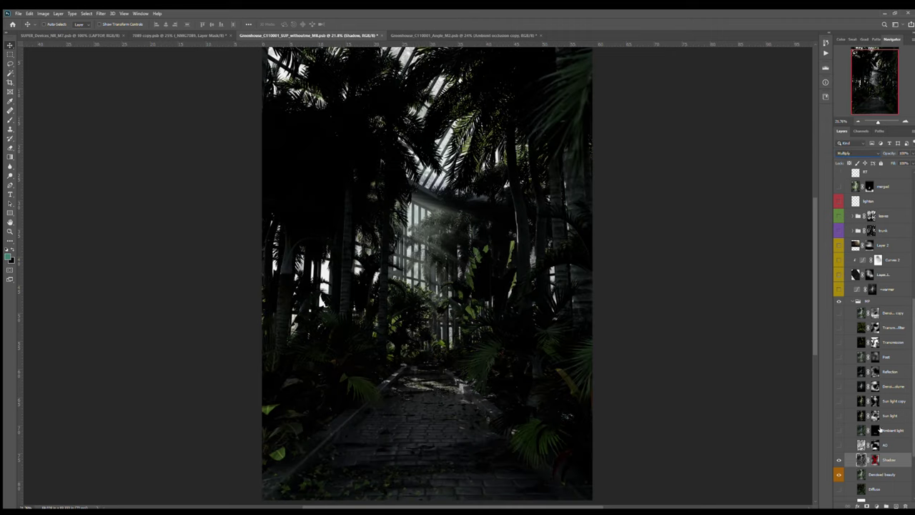
shift+click(877, 459)
shift+click(877, 458)
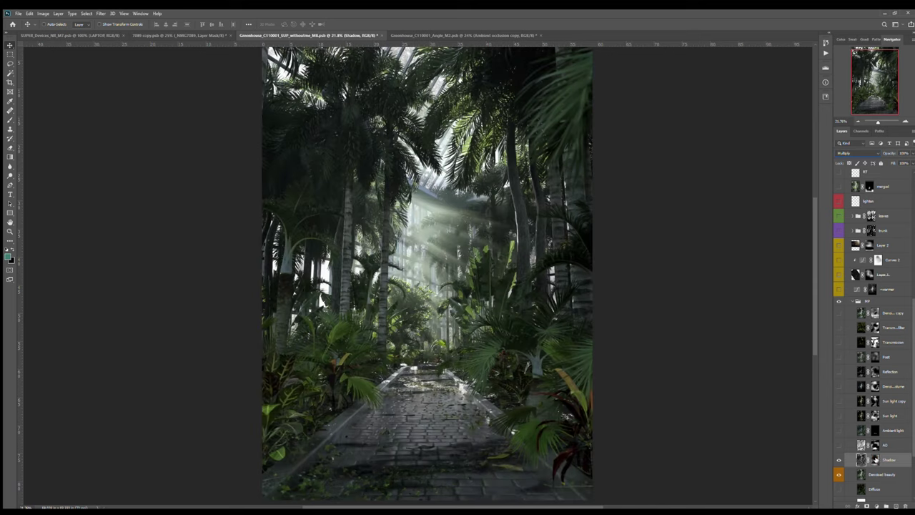
- Compare the greenhouse image with and without the Shadow layer
click(839, 461)
click(840, 461)
click(840, 461)
click(840, 461)
- Show the AO layer and compare the image with its mask and the layer itself switched off and on
click(840, 445)
shift+click(875, 445)
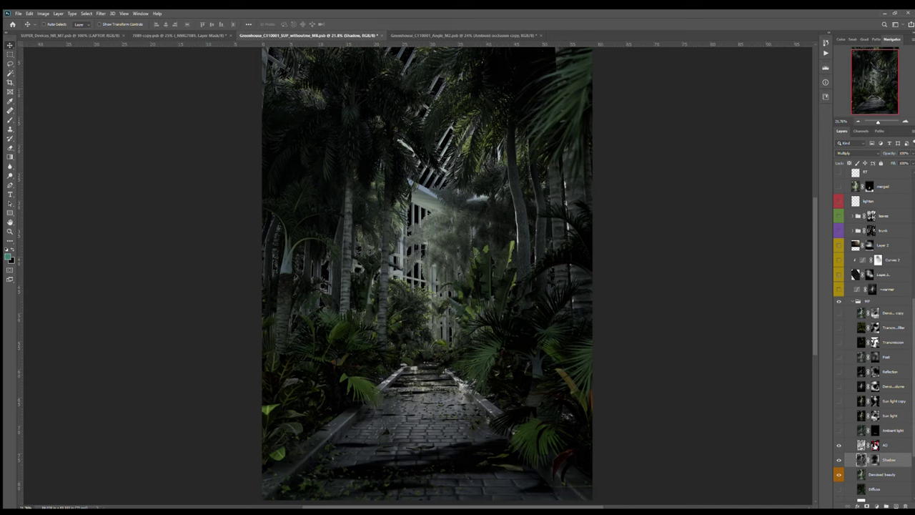
shift+click(875, 444)
click(839, 446)
click(840, 445)
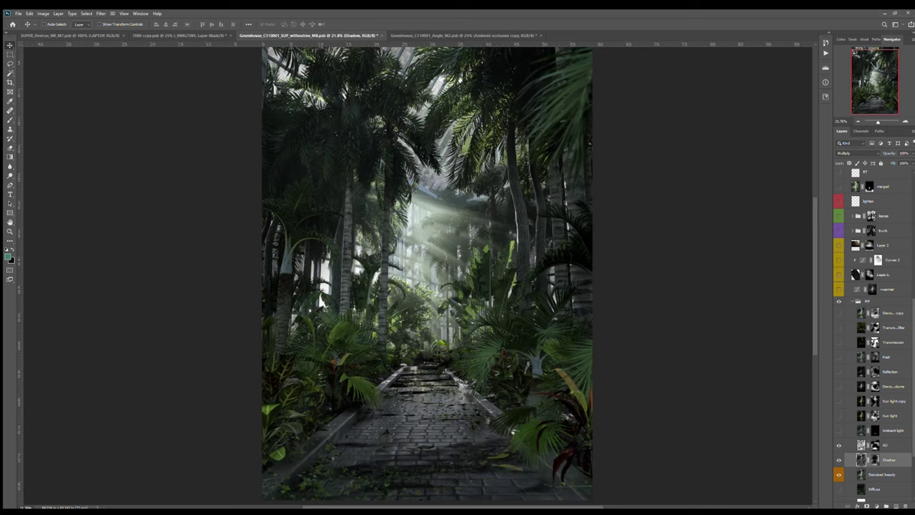
- Preview the Ambient light layer with its mask disabled and enabled
click(838, 430)
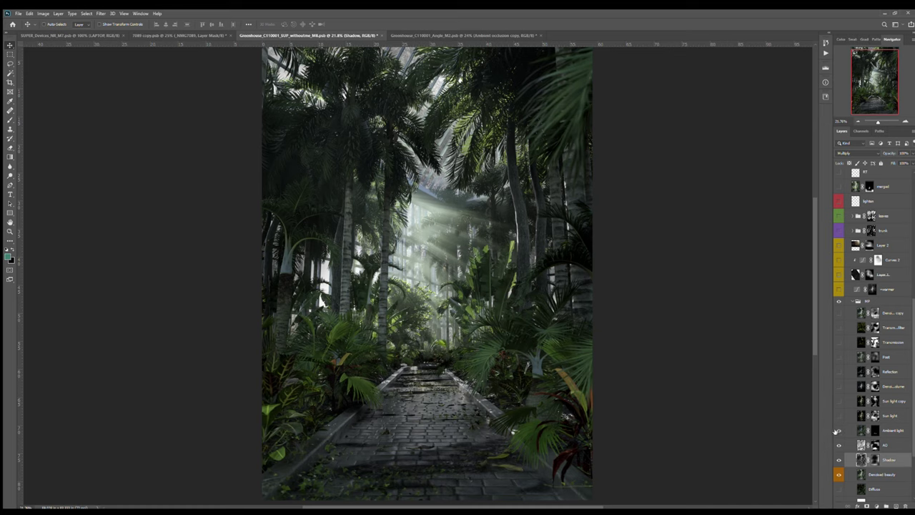
shift+click(874, 431)
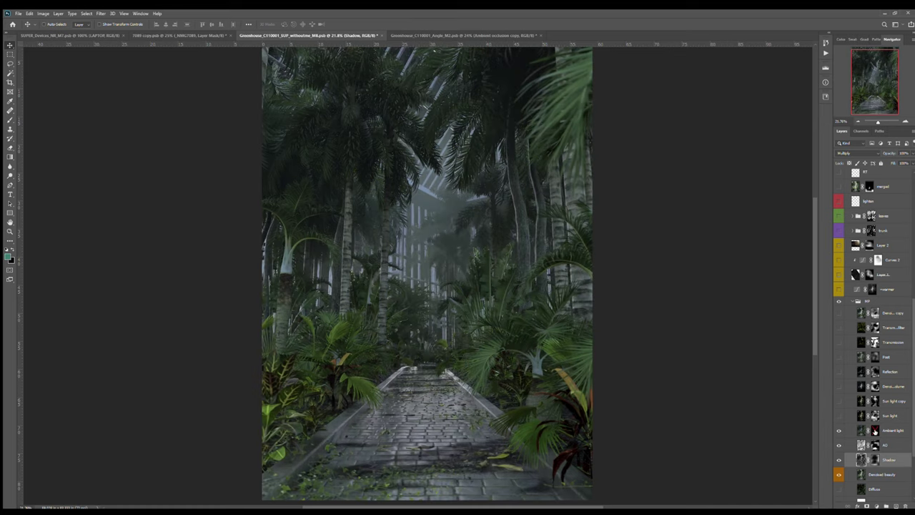
shift+click(874, 431)
- Inspect the AO pass unmasked in Normal blend mode, and return it to Multiply with its mask enabled
click(861, 445)
shift+click(874, 445)
shift+click(874, 445)
shift+click(874, 445)
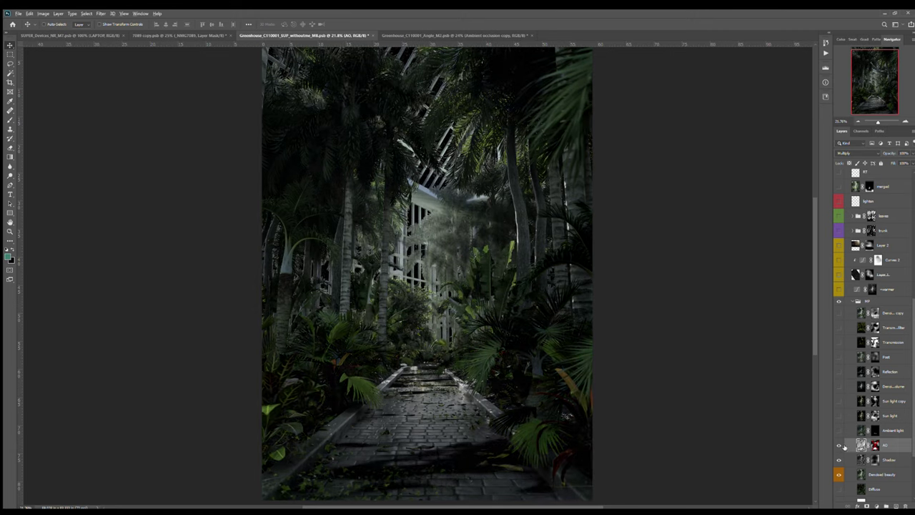
click(857, 154)
click(849, 159)
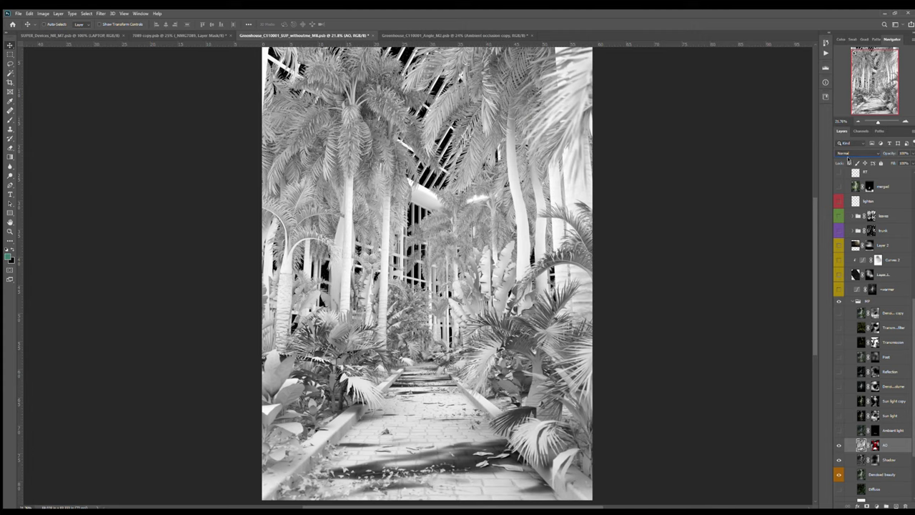
scroll(856, 154, down, 3)
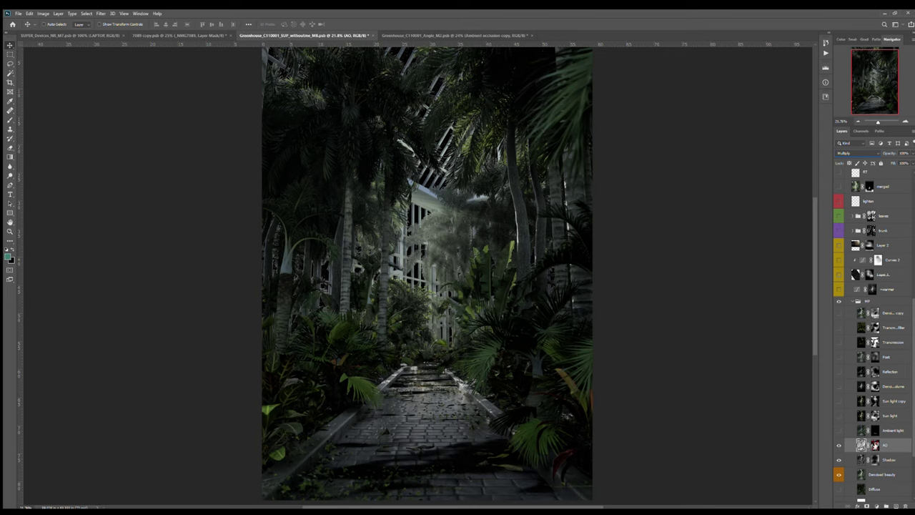
shift+click(874, 444)
- Compare the image with the masked AO layer hidden and shown
click(838, 446)
click(839, 446)
click(839, 446)
click(839, 446)
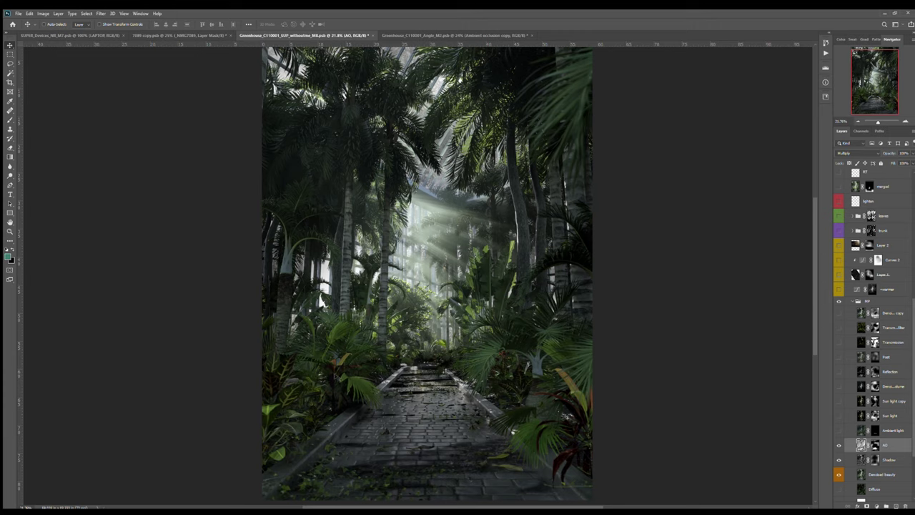
click(839, 446)
click(839, 446)
- Show the Ambient light layer and check its effect on the brick path by toggling its mask and visibility
click(838, 430)
shift+click(874, 430)
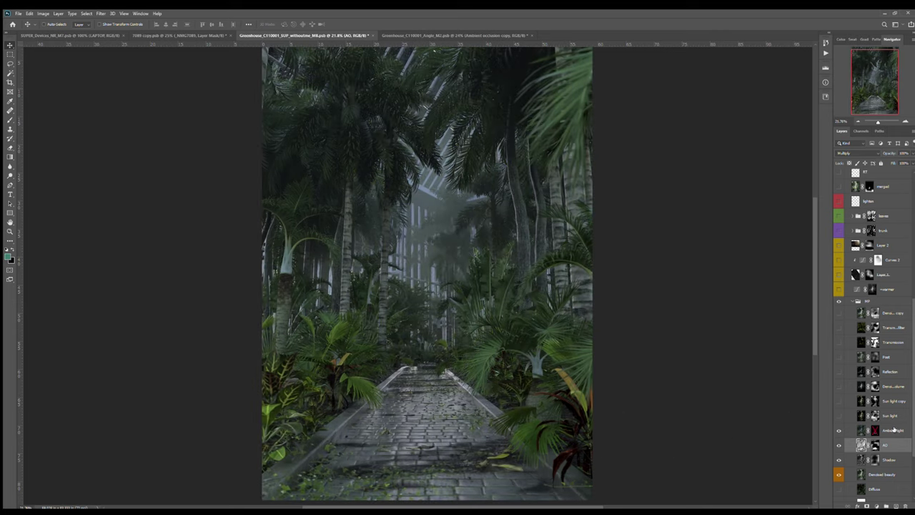
shift+click(868, 429)
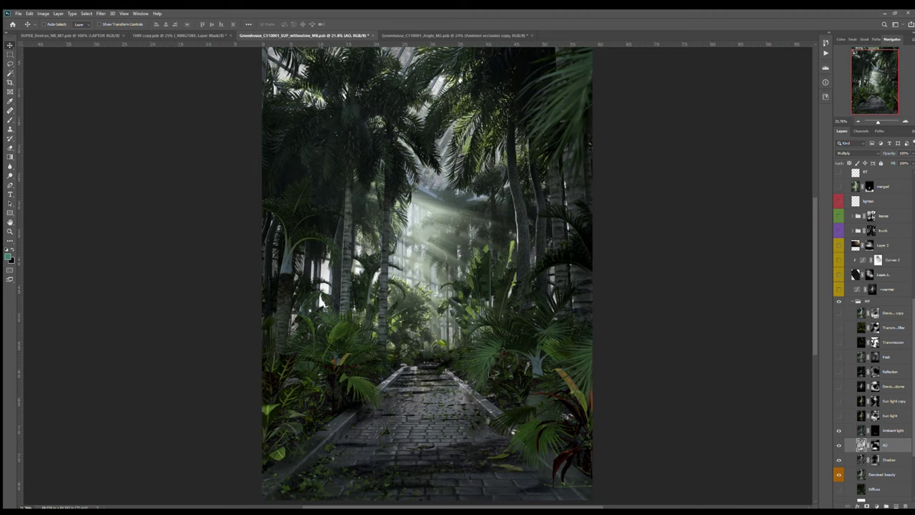
ctrl+drag(427, 386, 498, 316)
click(840, 430)
click(839, 429)
click(840, 430)
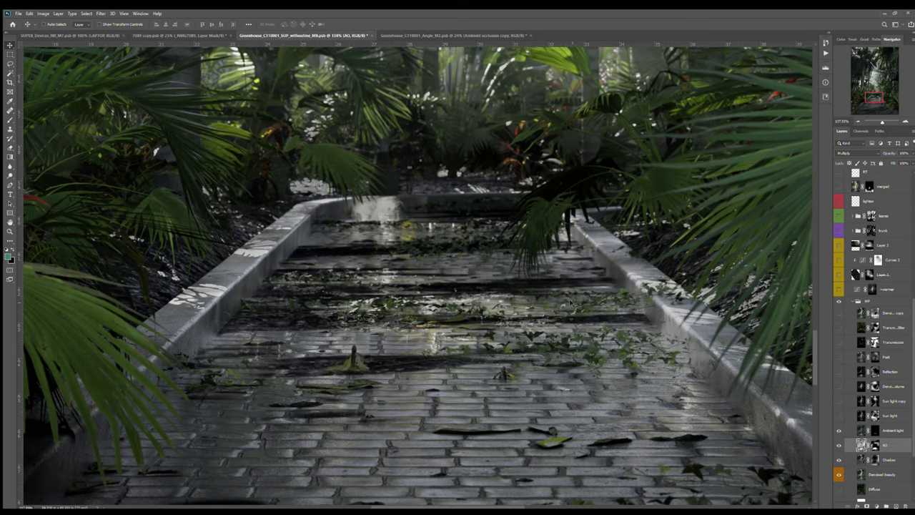
- Select the Sun light layer and make it visible with the whole image in view
alt+scroll(475, 371, down, 8)
drag(451, 358, 440, 376)
click(889, 417)
click(840, 416)
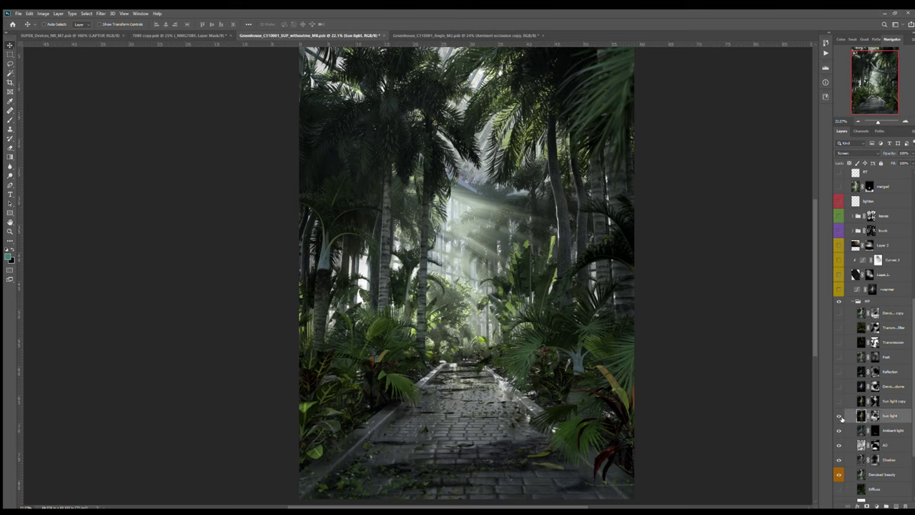
- Inspect the Sun light pass unmasked in Normal blend mode, and return it to Screen with its mask enabled
shift+click(874, 416)
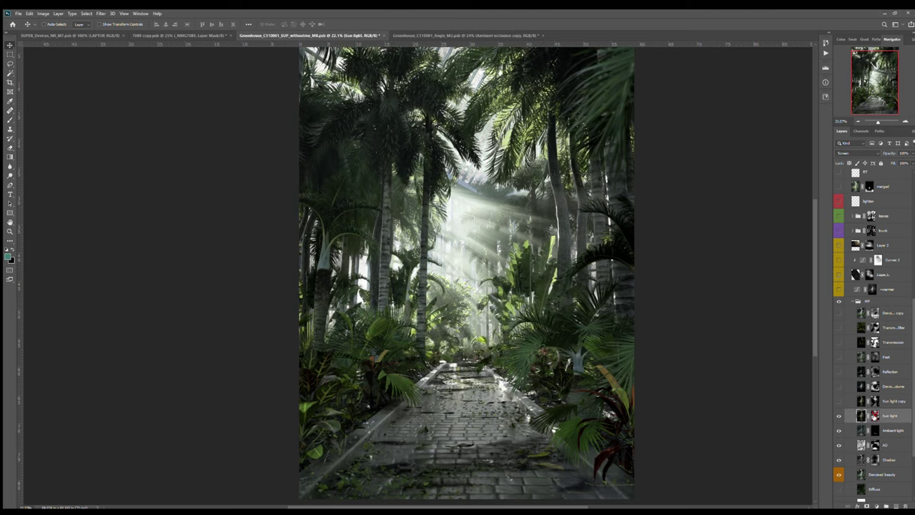
alt+scroll(558, 362, up, 1)
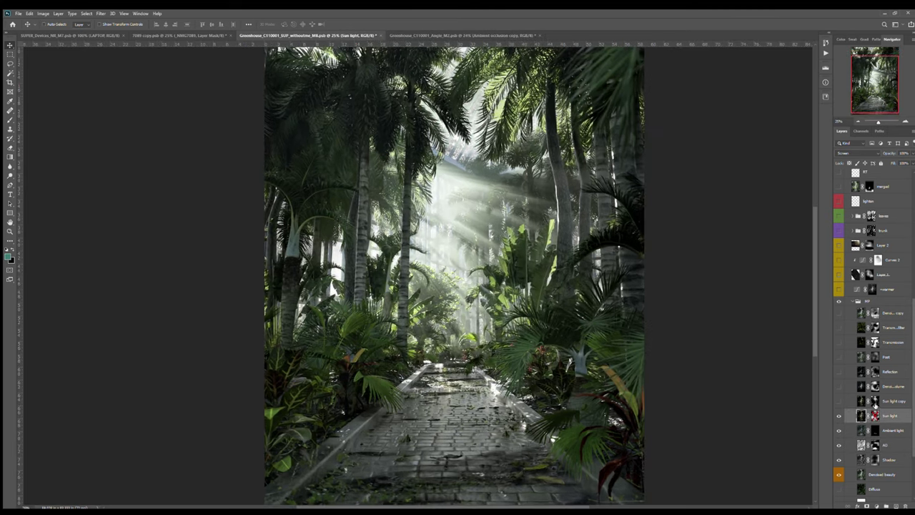
alt+scroll(566, 386, down, 1)
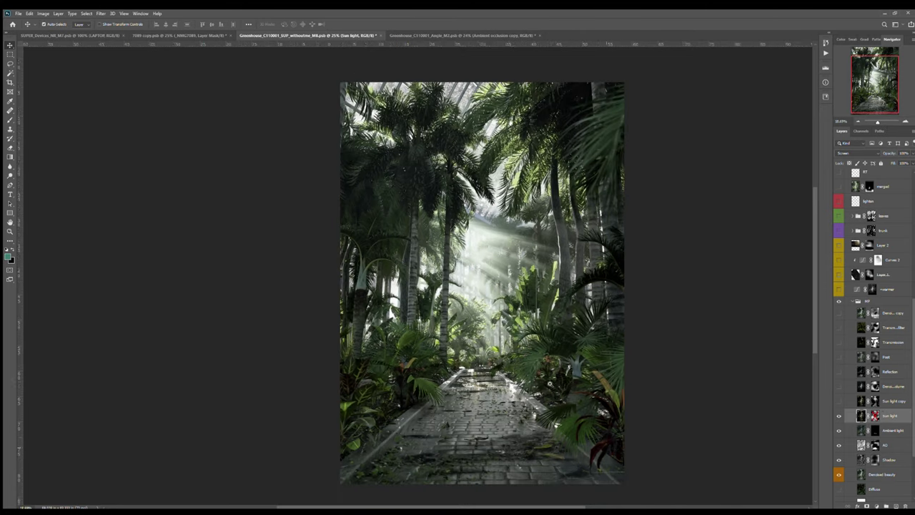
click(847, 163)
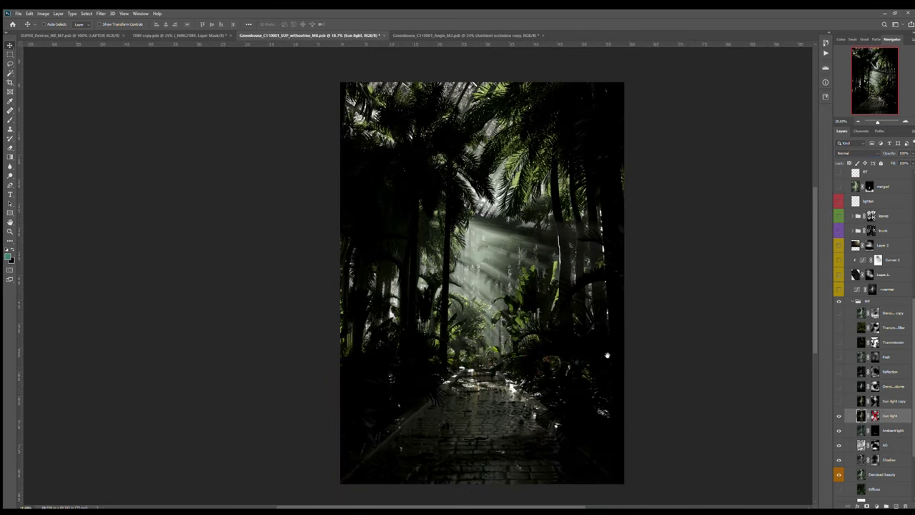
drag(608, 355, 596, 358)
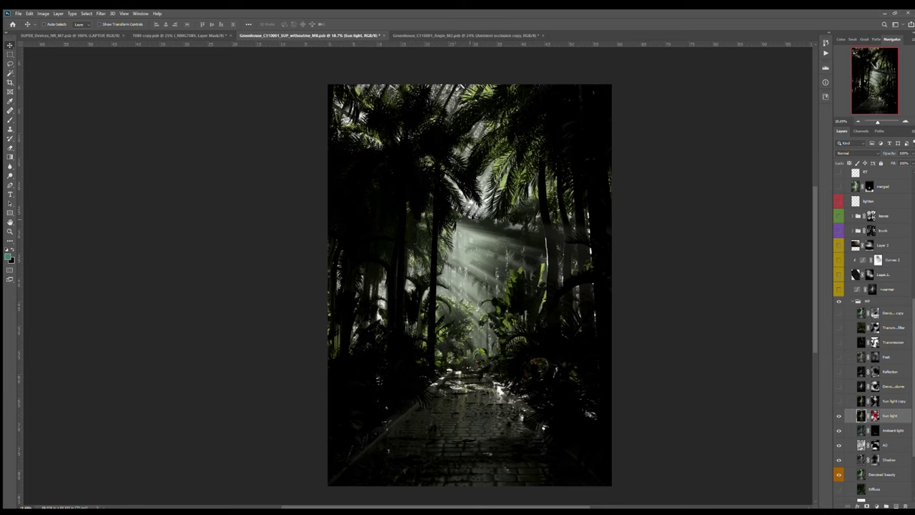
click(860, 152)
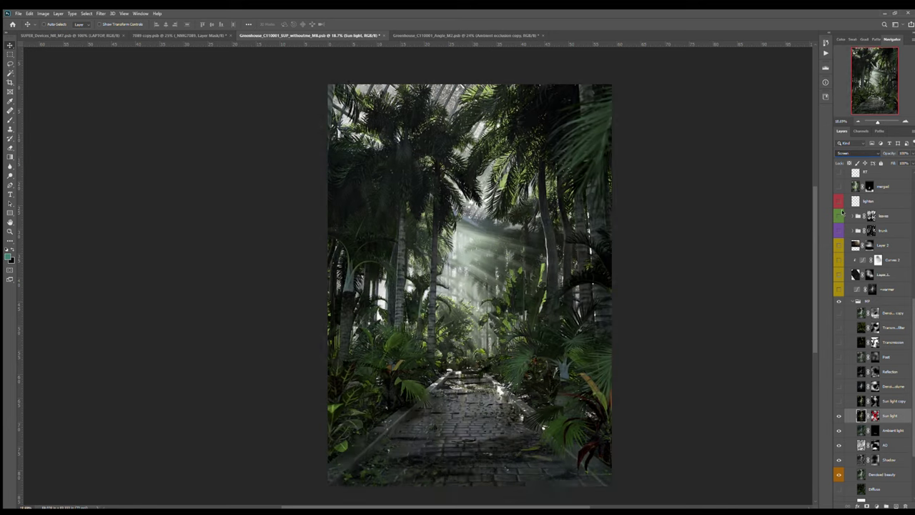
click(844, 213)
shift+click(874, 415)
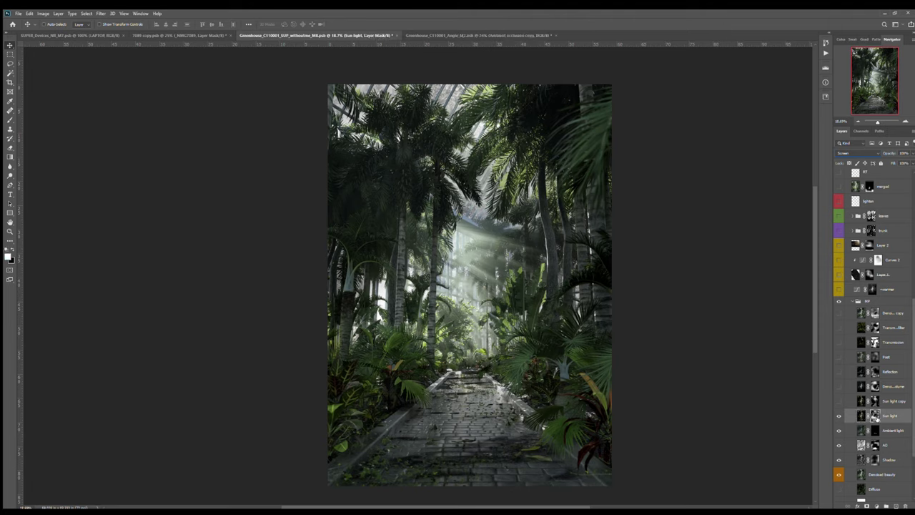
- Compare the image with the Sun light layer hidden and shown, and with its mask disabled and enabled
click(838, 416)
click(839, 415)
shift+click(874, 416)
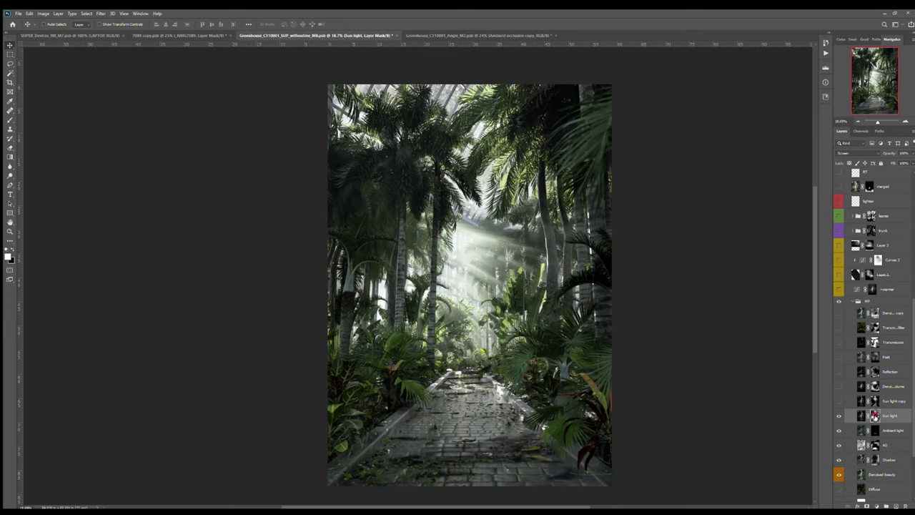
shift+click(874, 416)
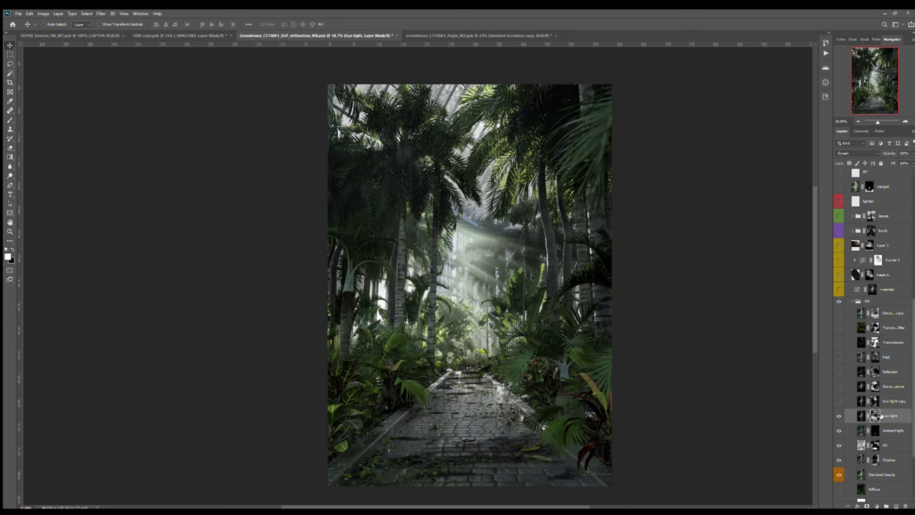
- Select the Sun light copy layer and make it visible
click(888, 404)
click(839, 402)
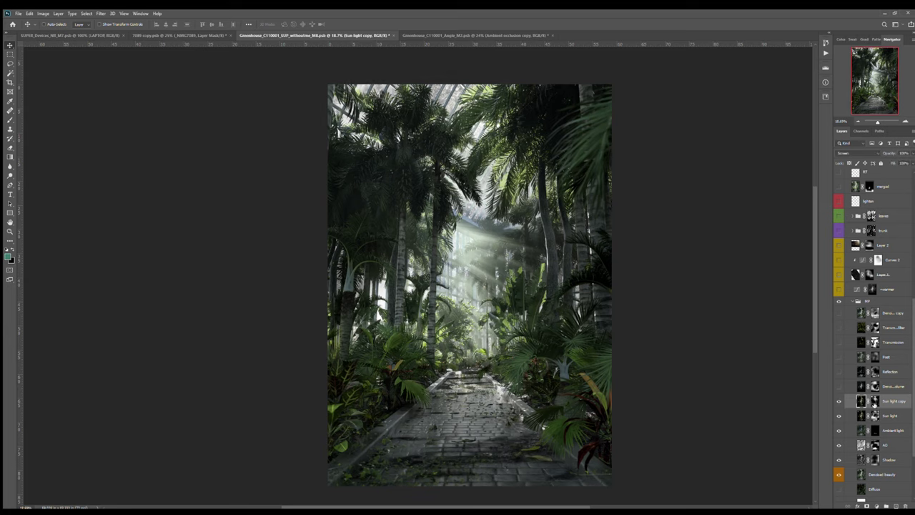
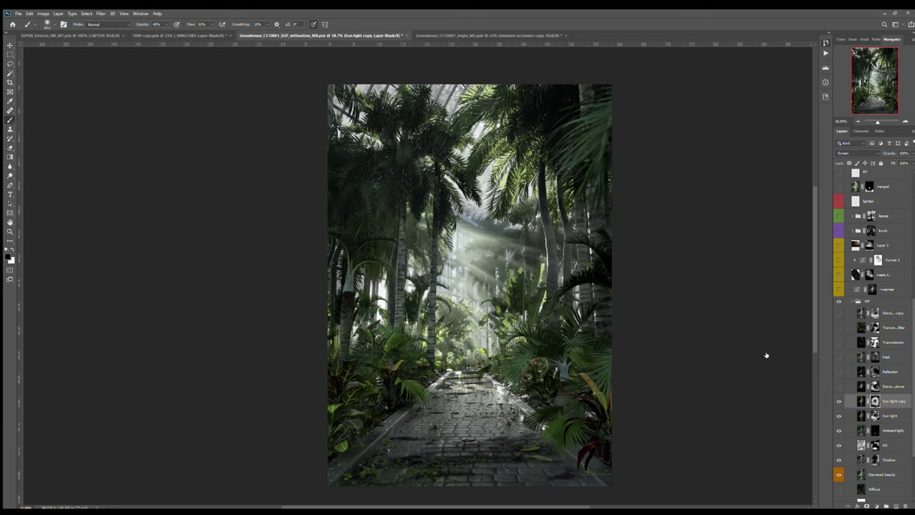
- Undo the trial mask edits on the Sun light copy layer
key(ctrl+BackSpace)
key(ctrl+z)
key(ctrl+z)
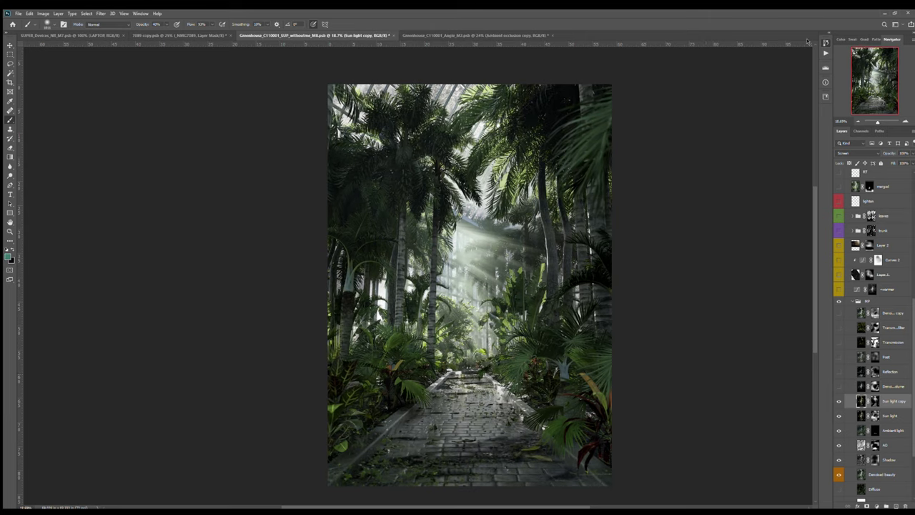
- Show and select the Denoised volume layer, viewing it in isolation and comparing the composite with and without it
click(839, 386)
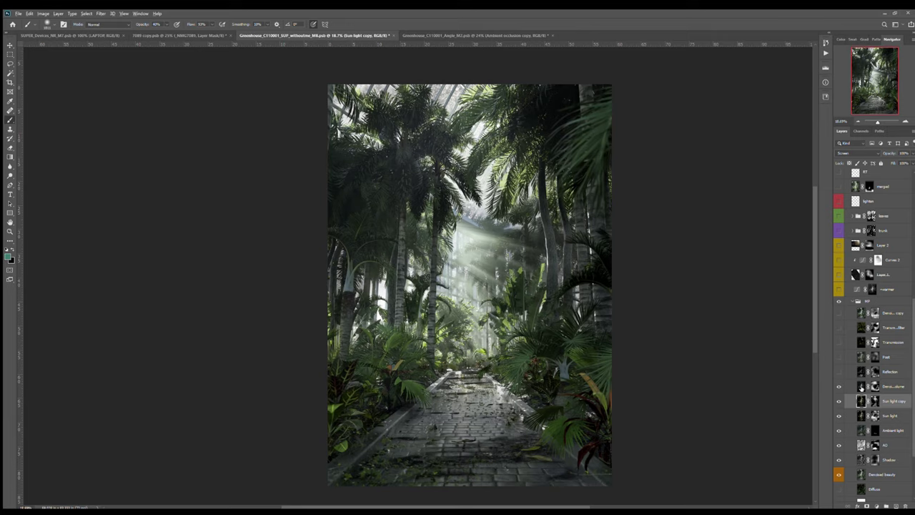
alt+click(840, 386)
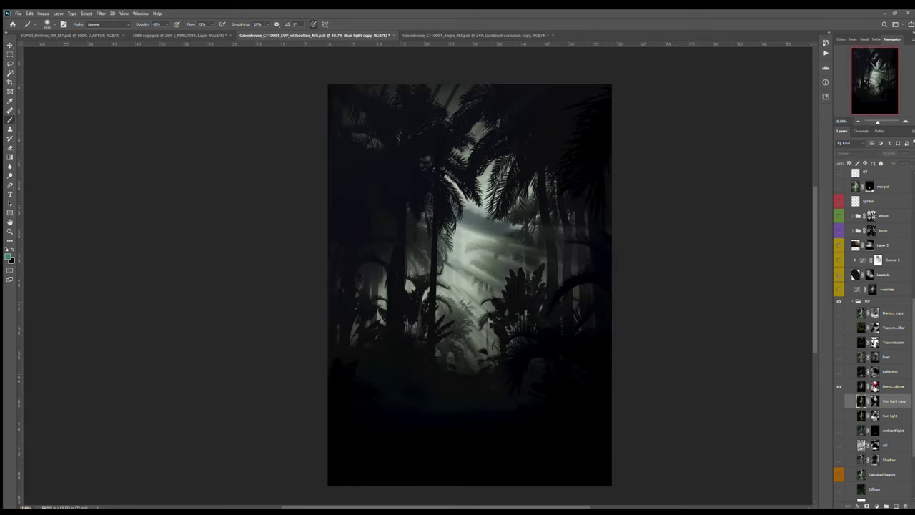
click(898, 386)
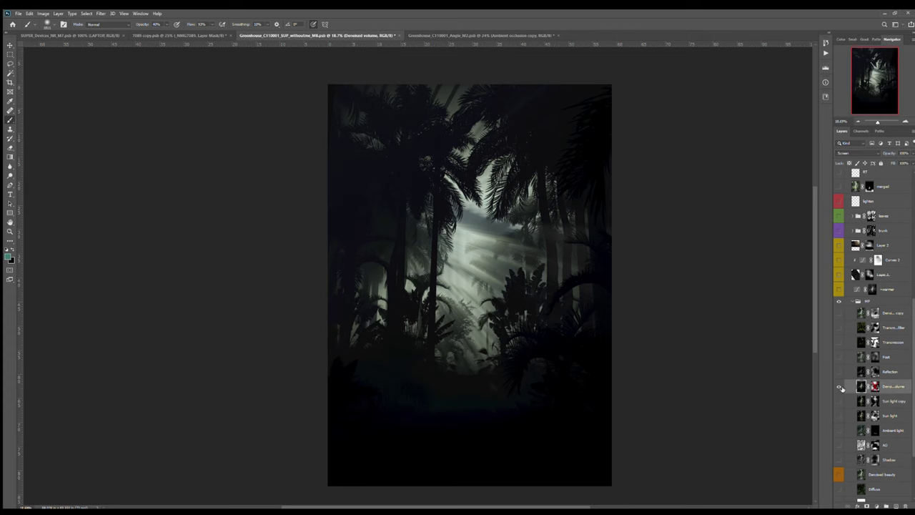
alt+click(840, 386)
click(839, 385)
click(839, 386)
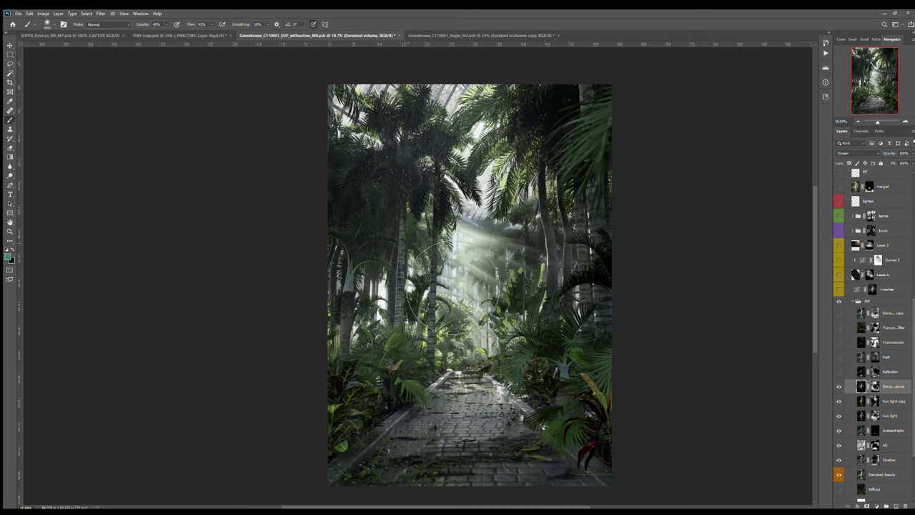
- Show the Reflection layer, disable its mask and make it the active layer
click(839, 372)
shift+click(874, 371)
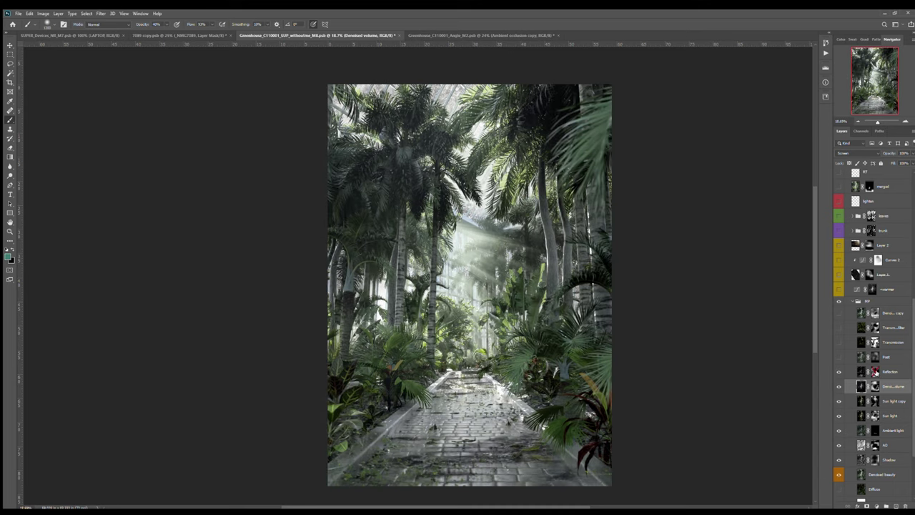
click(892, 372)
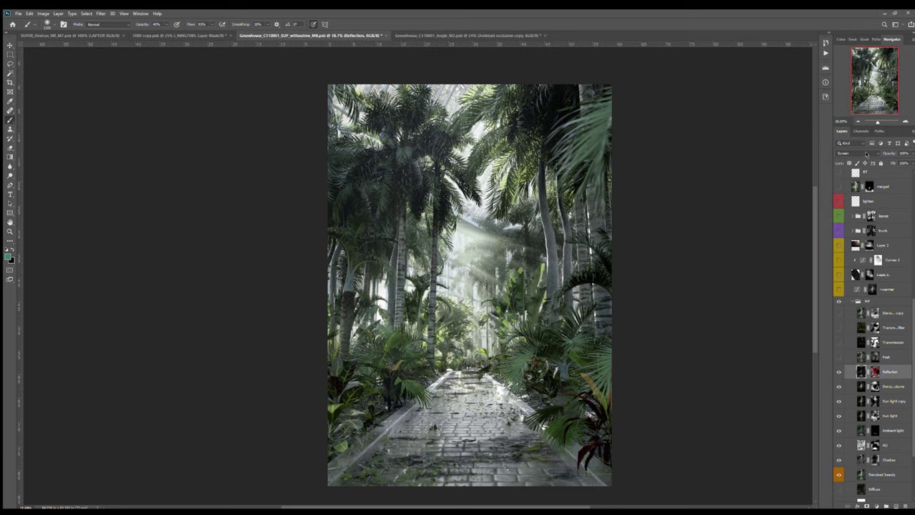
- View the Reflection pass in Normal blend mode and return it to Screen
click(866, 154)
click(853, 159)
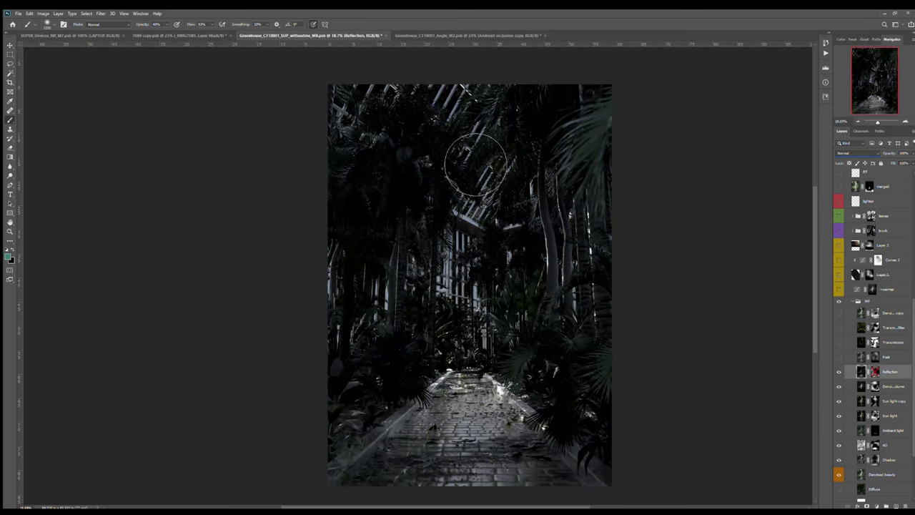
click(847, 154)
click(843, 213)
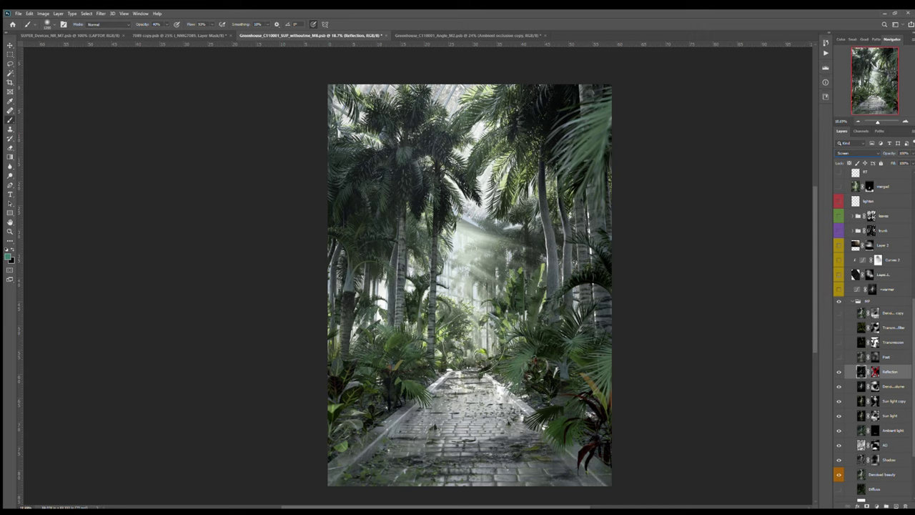
- Examine the reflections on the curved palm trunks up close and shrink the brush to a small tip
alt+scroll(563, 250, up, 5)
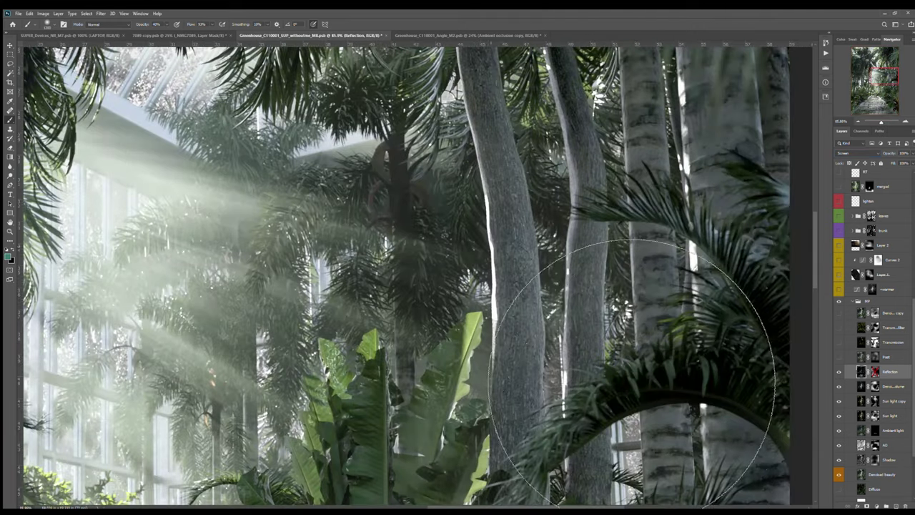
key(bracketleft)
key(bracketleft)
key(bracketleft)
key(bracketleft)
key(bracketleft)
key(bracketleft)
key(bracketleft)
key(bracketleft)
key(bracketleft)
key(bracketleft)
key(bracketleft)
key(bracketleft)
key(bracketleft)
key(bracketleft)
key(bracketleft)
key(bracketleft)
key(bracketleft)
key(bracketleft)
key(bracketleft)
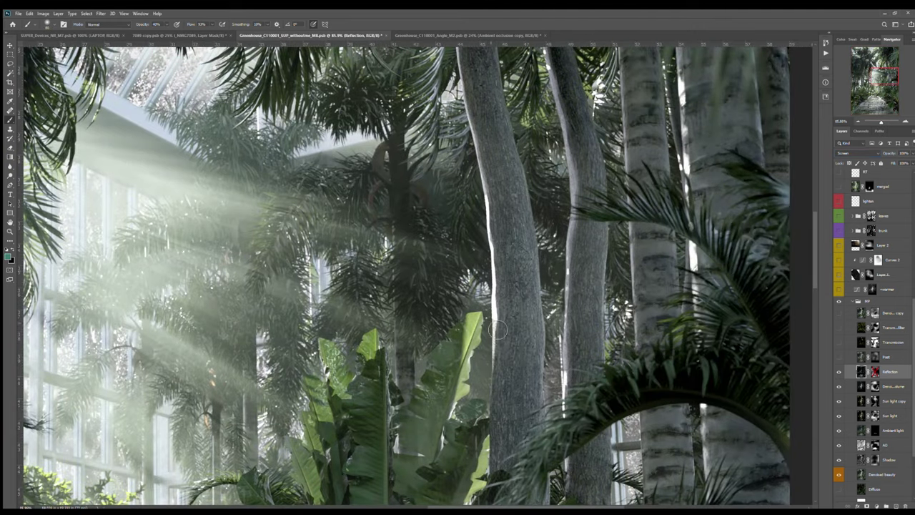
alt+scroll(522, 312, down, 5)
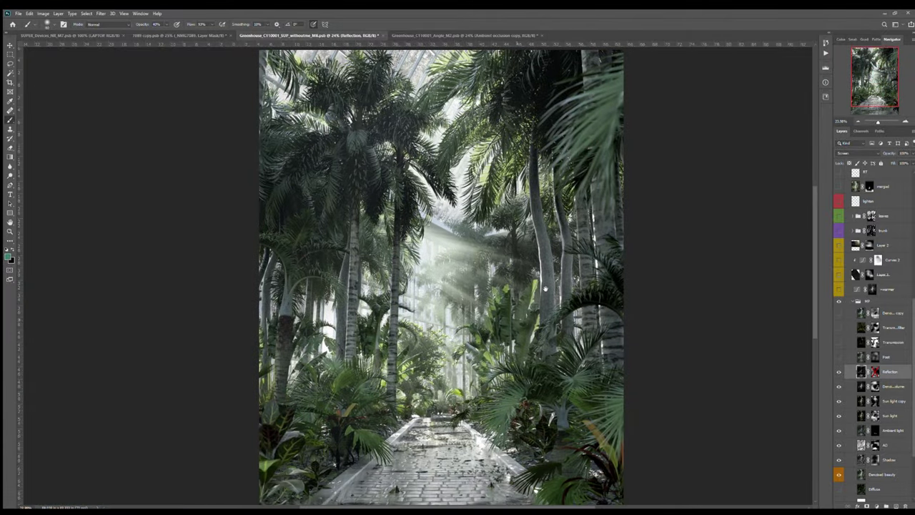
- Re-enable the Reflection layer's mask and compare the whole composite with and without the layer
alt+scroll(543, 300, down, 2)
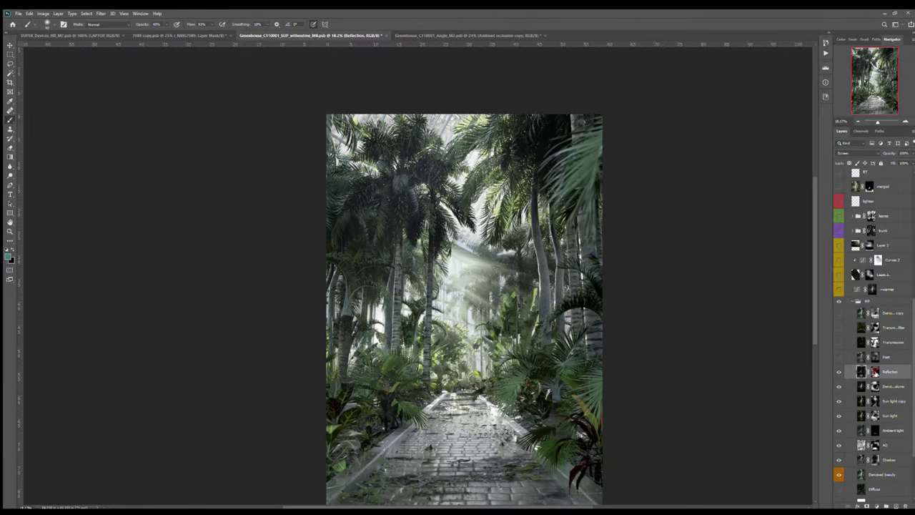
shift+click(874, 371)
drag(530, 373, 533, 343)
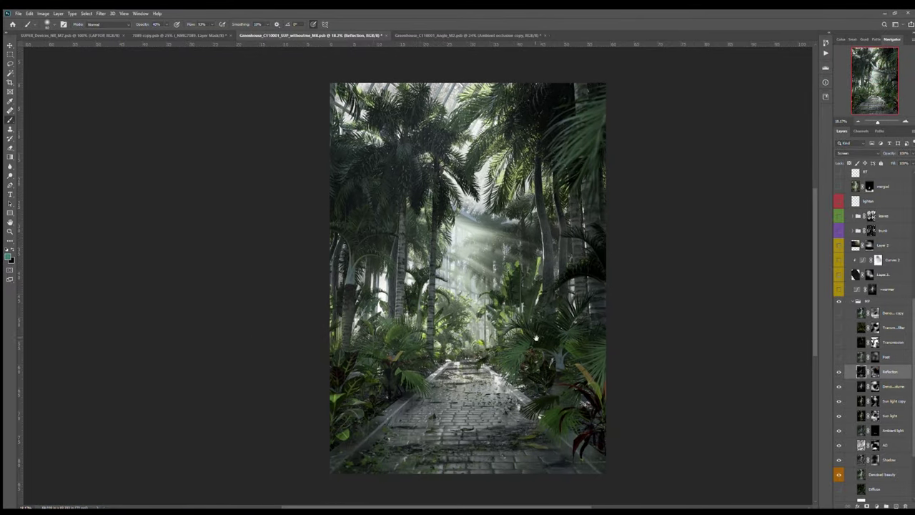
click(839, 372)
click(839, 372)
- Examine the masked Reflection layer's effect on the palm fronds up close and on the full image by toggling its visibility
alt+scroll(400, 172, up, 3)
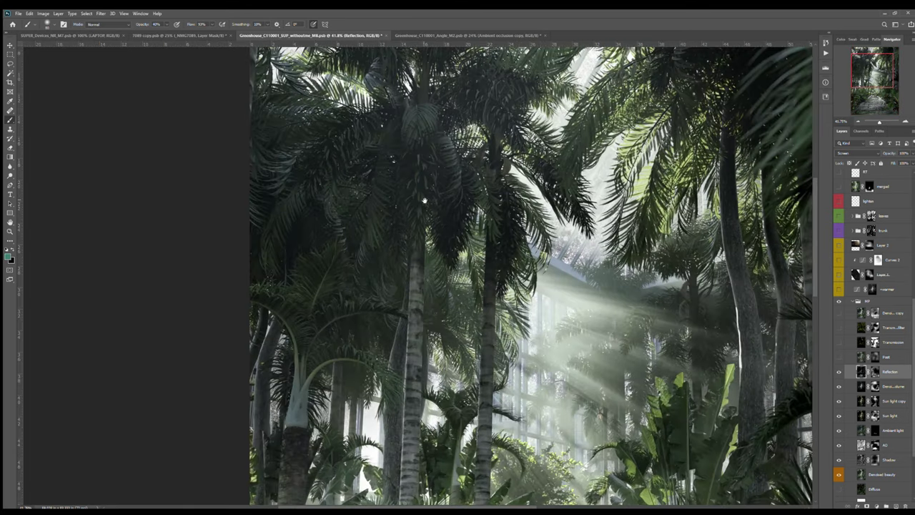
alt+scroll(419, 176, down, 1)
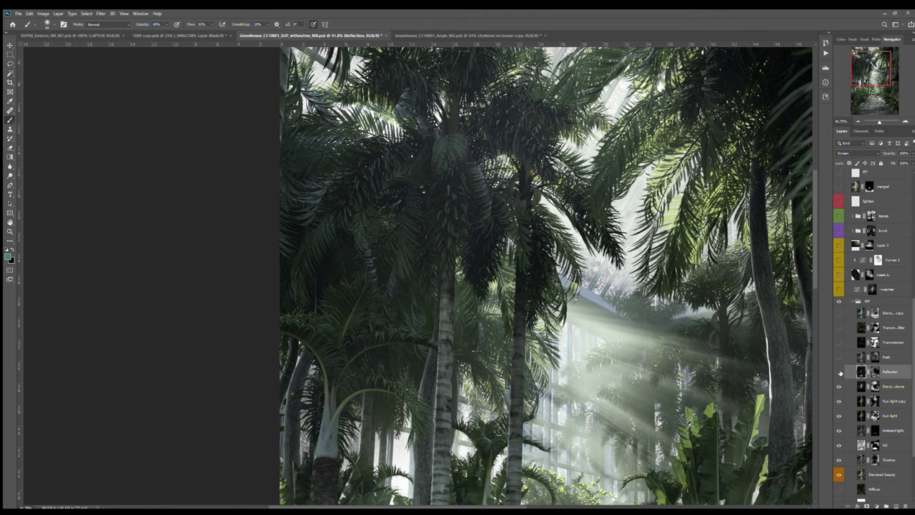
click(839, 373)
alt+scroll(427, 301, down, 3)
drag(439, 334, 404, 265)
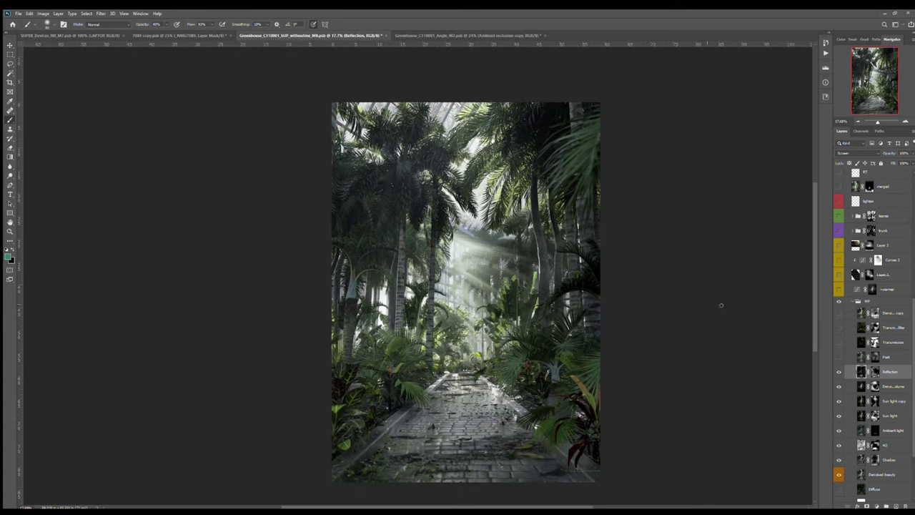
click(839, 372)
click(839, 372)
- Select and show the Post layer and disable its mask
click(886, 357)
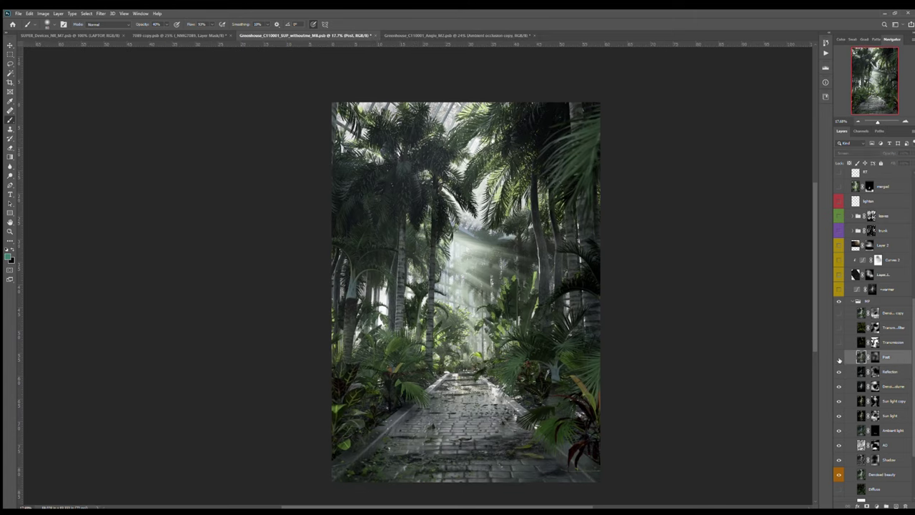
click(839, 358)
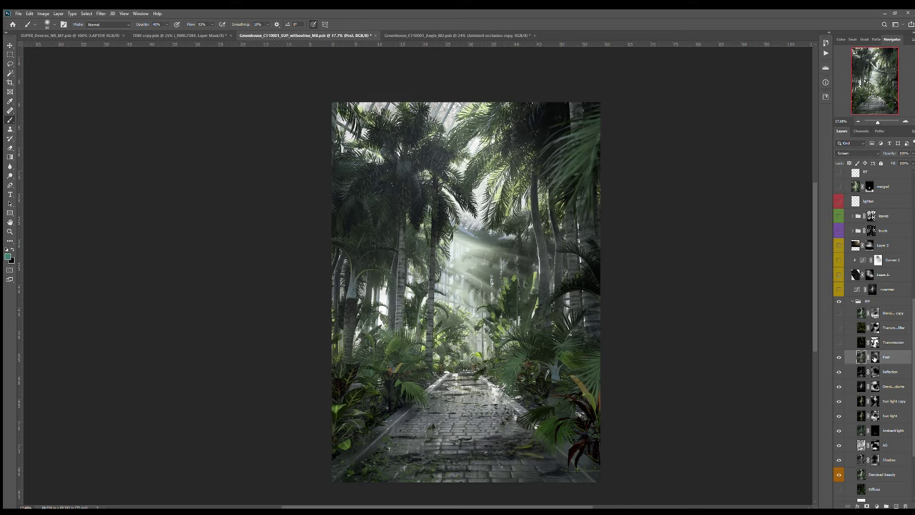
shift+click(874, 357)
- View the Post pass in Normal blend mode, return it to Screen and re-enable its mask
click(857, 153)
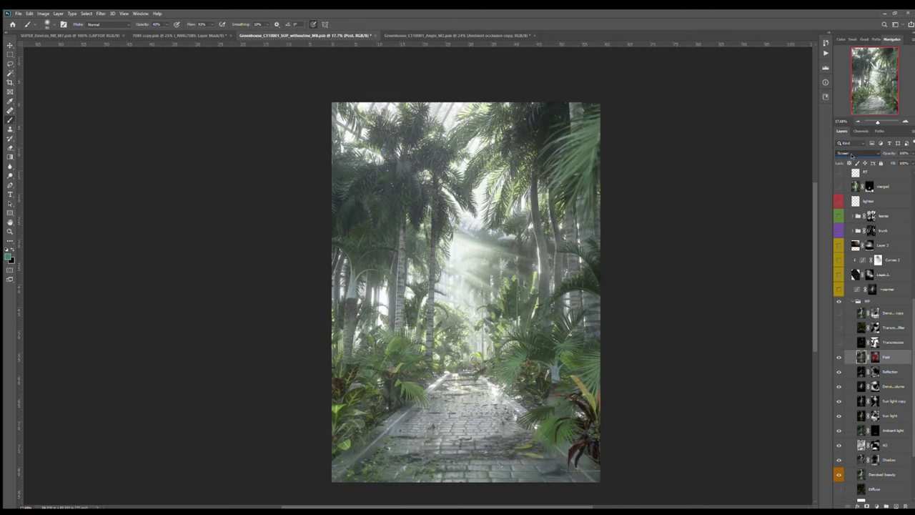
click(850, 160)
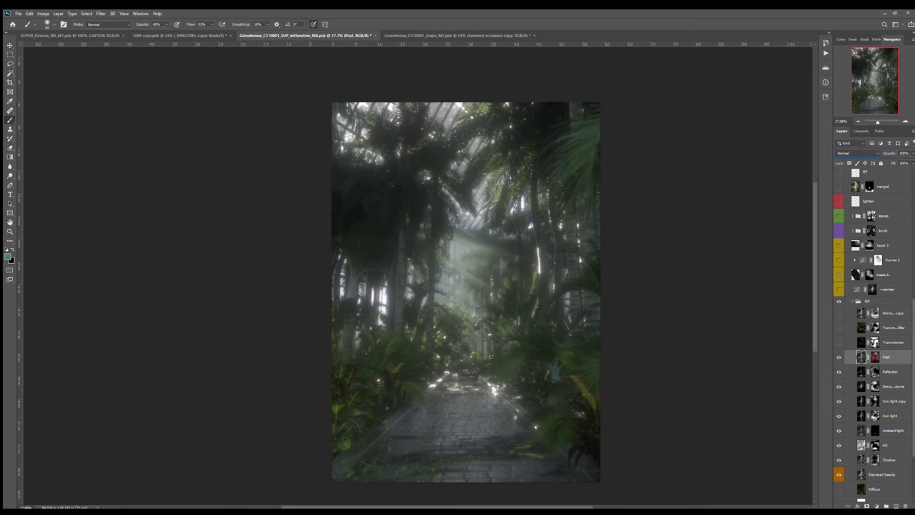
scroll(876, 154, down, 7)
key(Down)
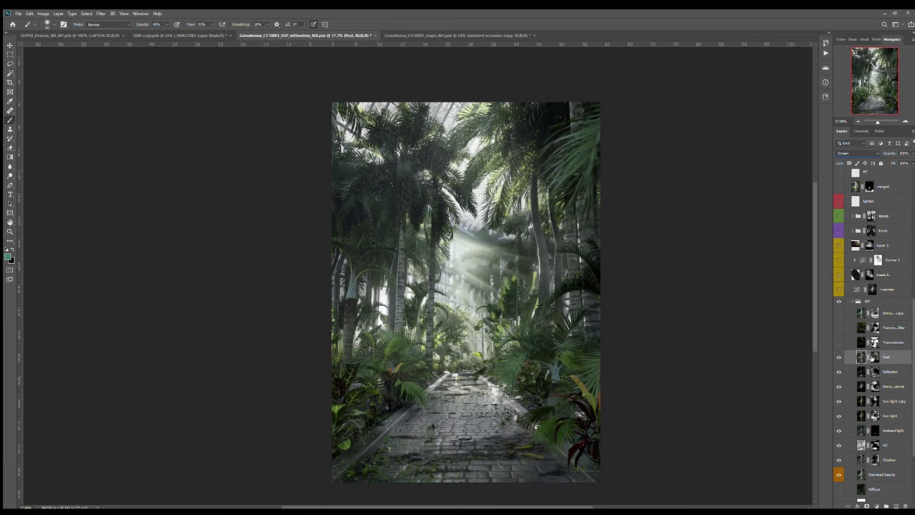
- Compare the composite with and without the masked Post layer, leaving the layer shown
click(838, 357)
click(838, 357)
click(838, 357)
click(839, 358)
- Select and show the Transmission layer and disable its mask
click(844, 344)
click(839, 344)
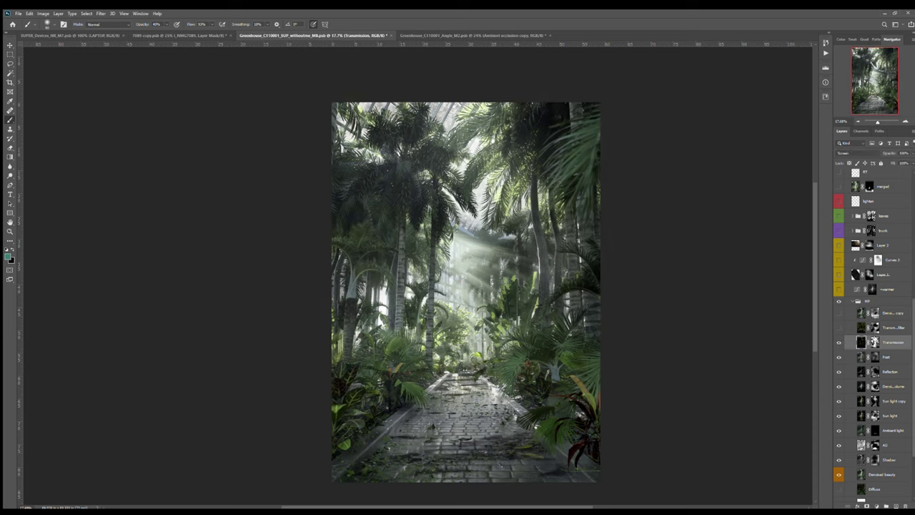
shift+click(874, 343)
- View the Transmission pass in Normal blend mode and return it to Screen
click(843, 154)
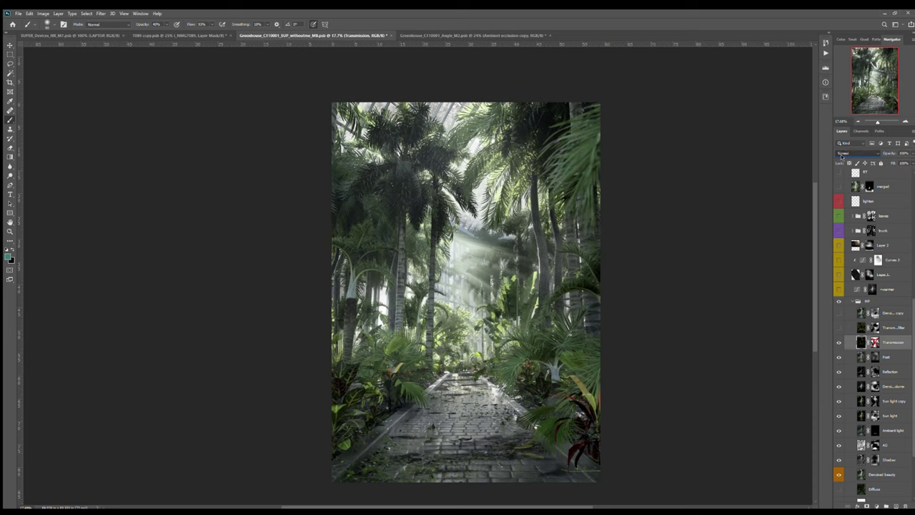
click(841, 157)
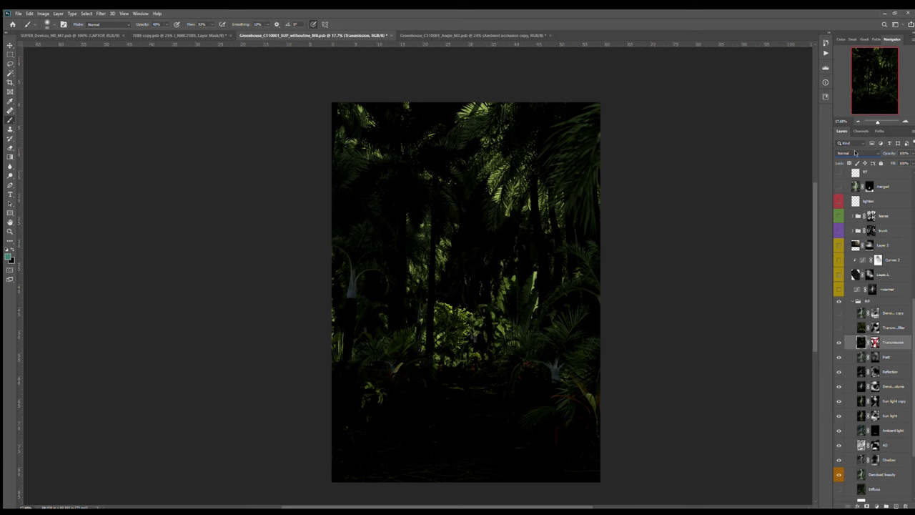
scroll(854, 154, down, 8)
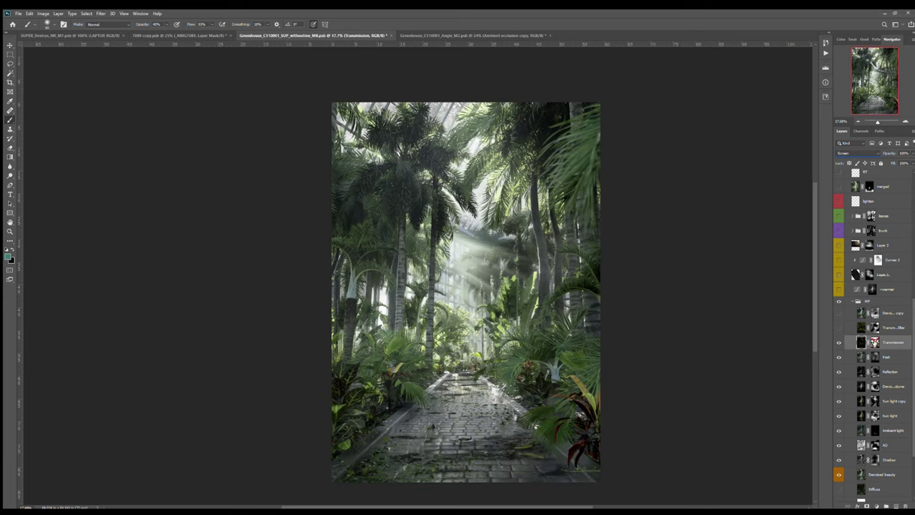
- Compare the image with and without the unmasked Transmission layer and inspect the plants beside the path up close
click(838, 343)
click(838, 344)
alt+scroll(603, 372, up, 5)
drag(571, 370, 686, 289)
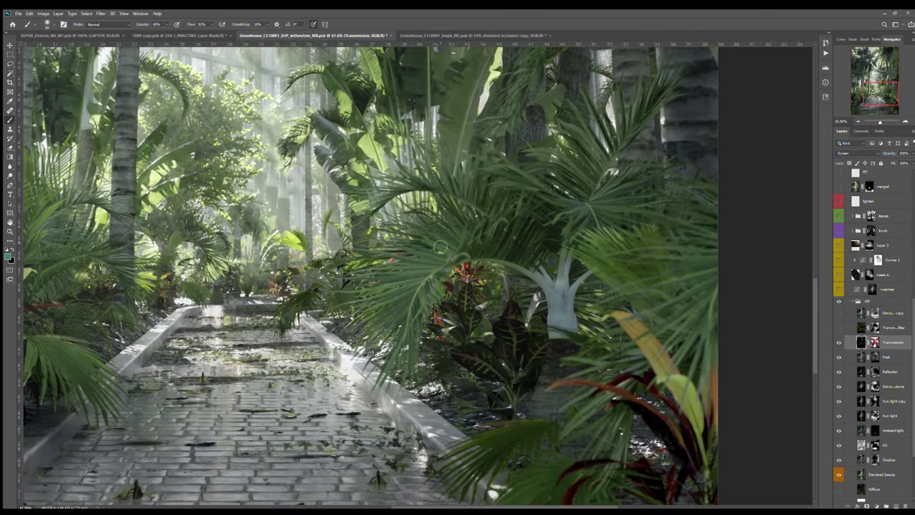
alt+scroll(520, 300, down, 3)
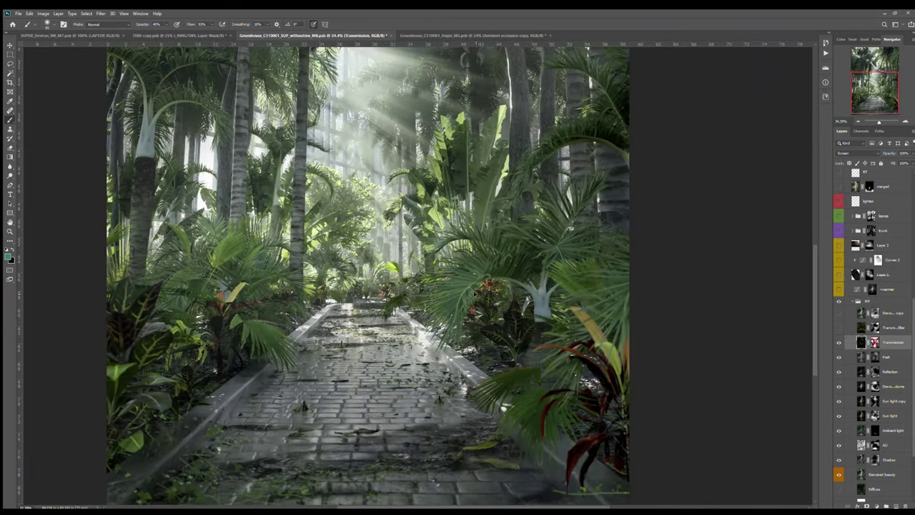
alt+scroll(483, 308, down, 3)
drag(482, 309, 515, 352)
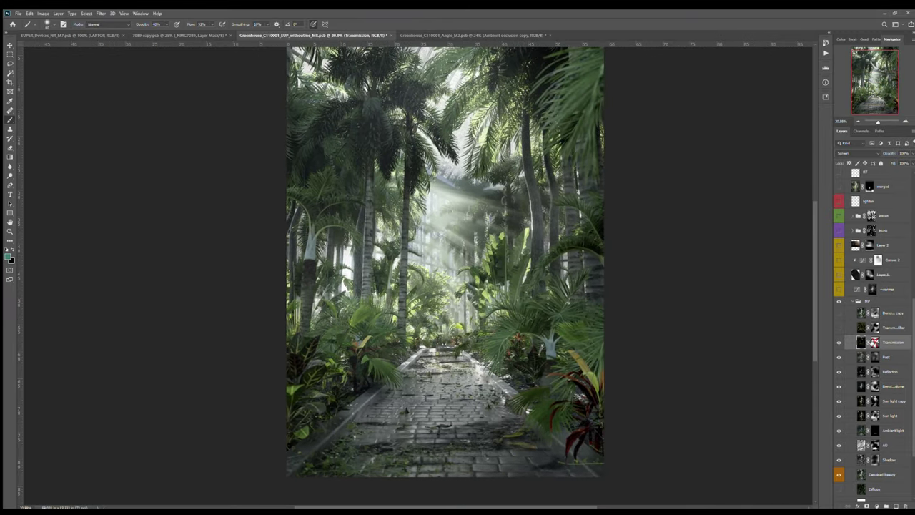
- Re-enable the Transmission layer's mask and compare the full composite with and without the layer
click(874, 342)
drag(539, 309, 547, 331)
alt+scroll(545, 327, down, 1)
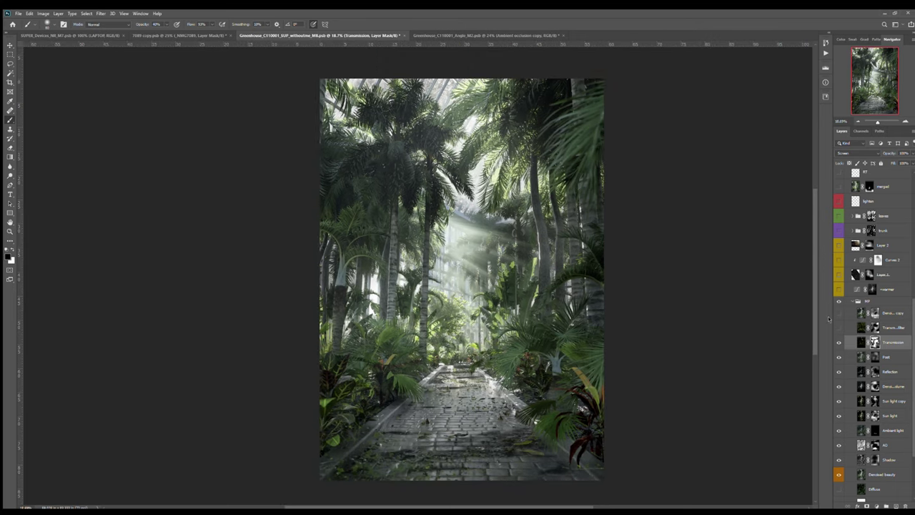
click(838, 343)
click(838, 343)
- Examine the masked Transmission layer's effect on the central foliage up close by toggling its visibility
alt+scroll(456, 314, up, 4)
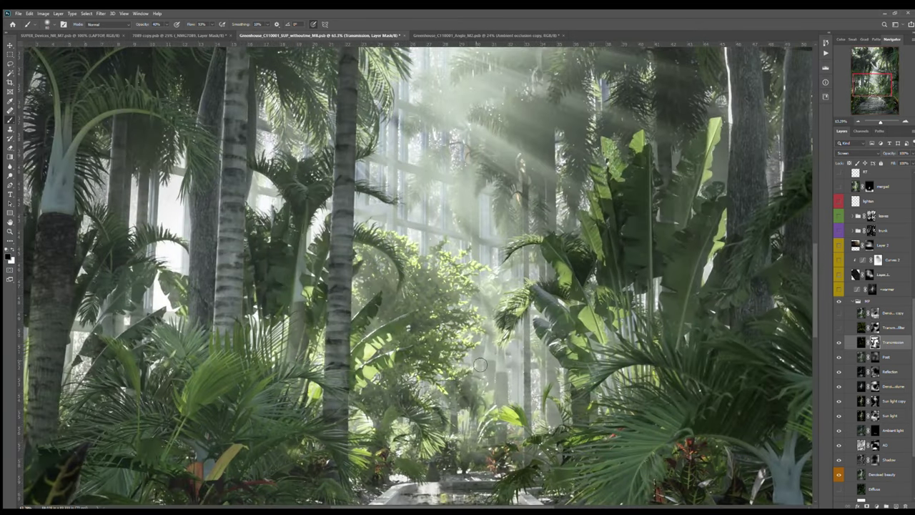
alt+scroll(480, 364, down, 1)
click(838, 343)
click(838, 343)
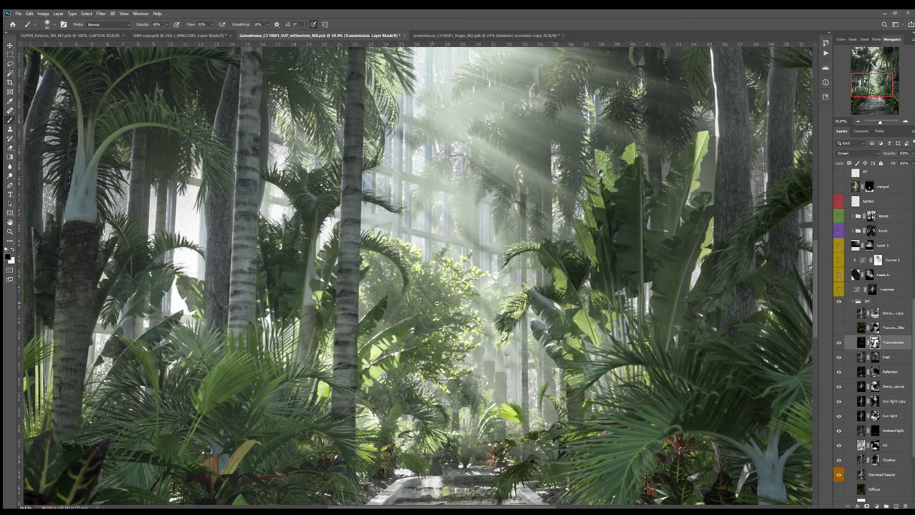
alt+scroll(431, 303, up, 1)
alt+scroll(425, 329, down, 4)
alt+scroll(424, 336, down, 3)
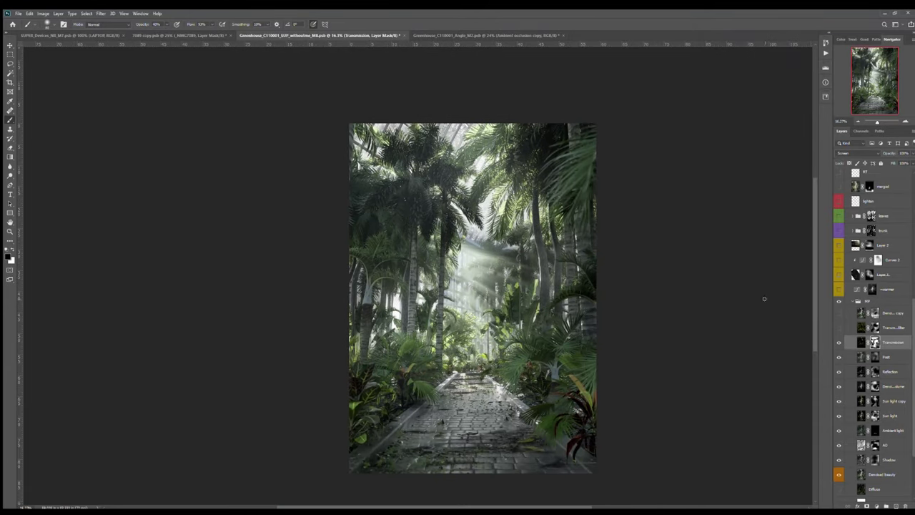
- Show the Transmission filter layer and compare the banana leaves up close with and without it
click(839, 328)
click(839, 328)
click(839, 328)
alt+scroll(573, 319, up, 4)
drag(572, 319, 595, 258)
click(839, 328)
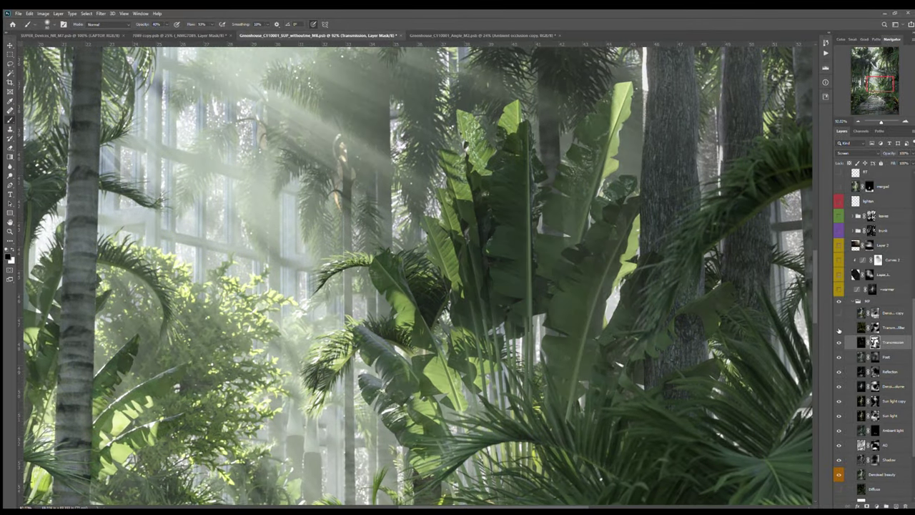
click(839, 329)
- Select the Transmission filter layer and compare its Screen and Color Dodge blend modes, leaving it on Color Dodge
mouse_move(512, 326)
ctrl+mouse_down()
mouse_move(472, 312)
mouse_move(521, 314)
mouse_move(497, 317)
ctrl+mouse_up()
click(884, 329)
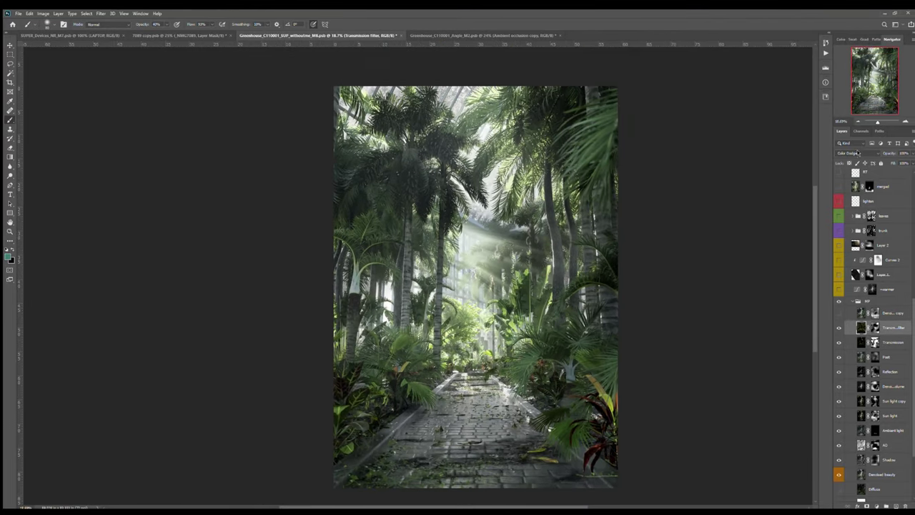
scroll(853, 153, up, 1)
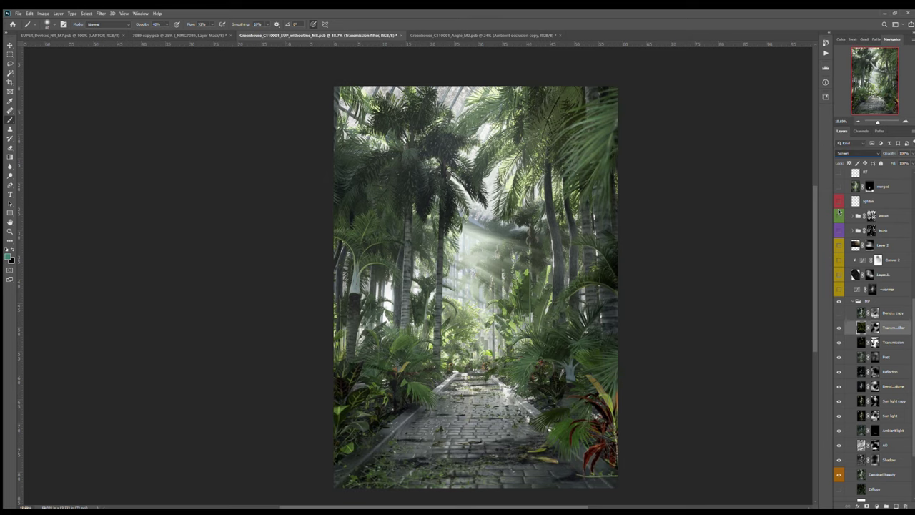
key(Down)
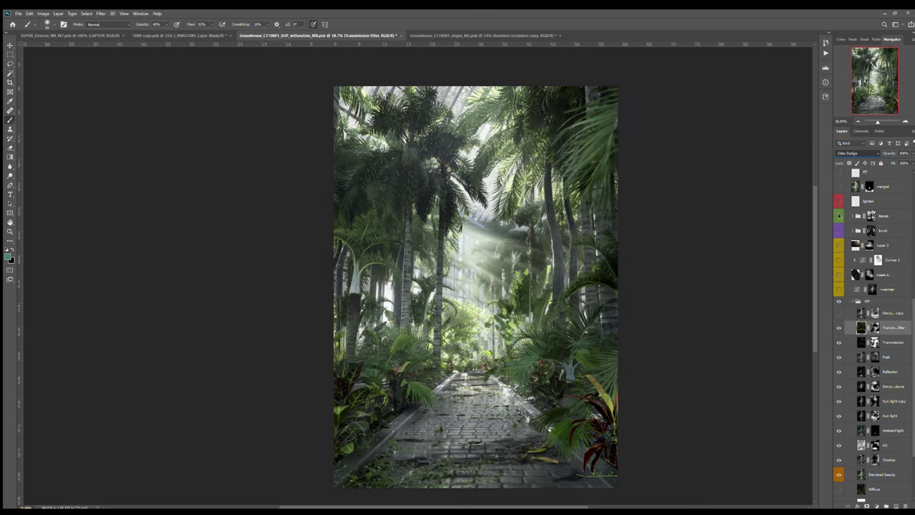
key(Up)
key(Down)
- Disable the Transmission filter layer's mask and view the pass in Normal blend mode
click(839, 215)
click(840, 215)
shift+click(875, 328)
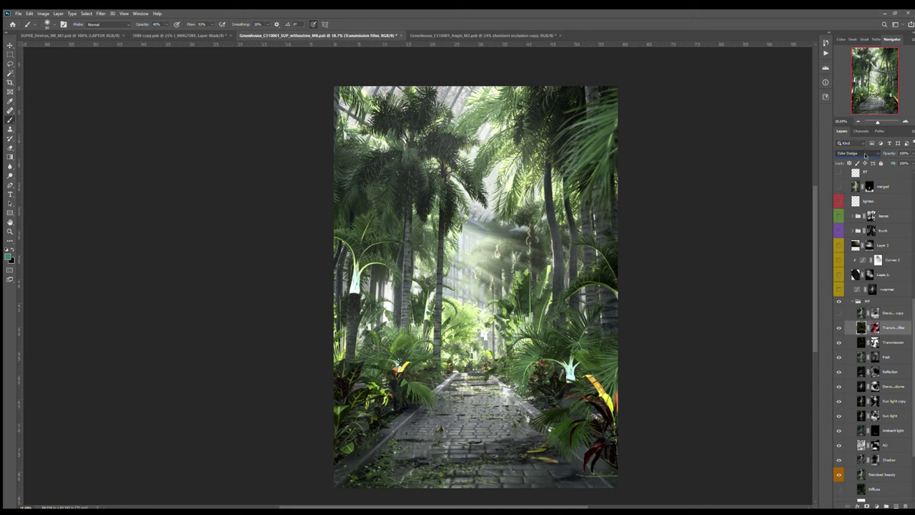
scroll(863, 154, up, 9)
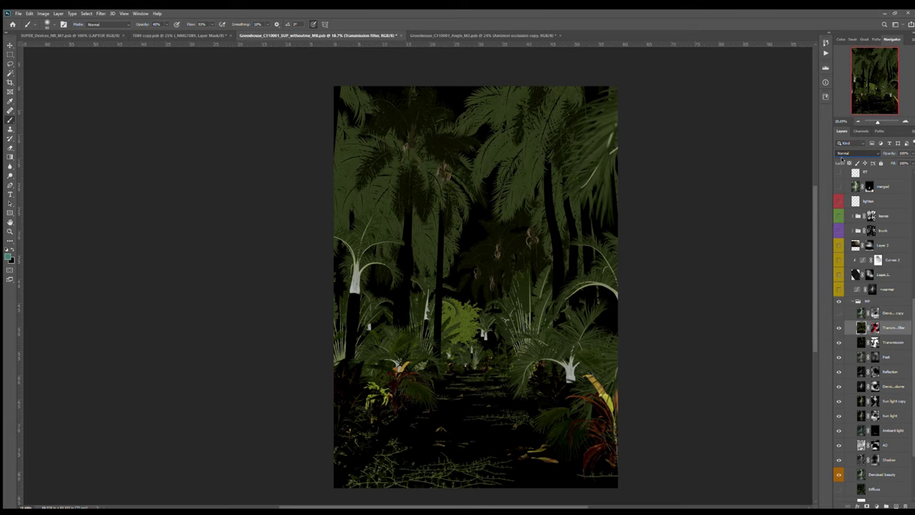
- Preview the darkening blend modes from Darken to Darker Color on the unmasked Transmission filter layer
key(Down)
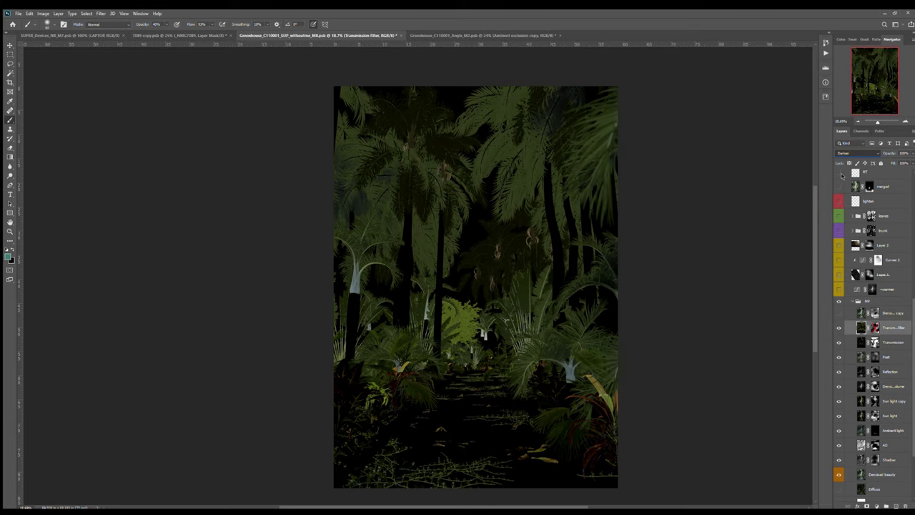
key(Down)
key(Down)
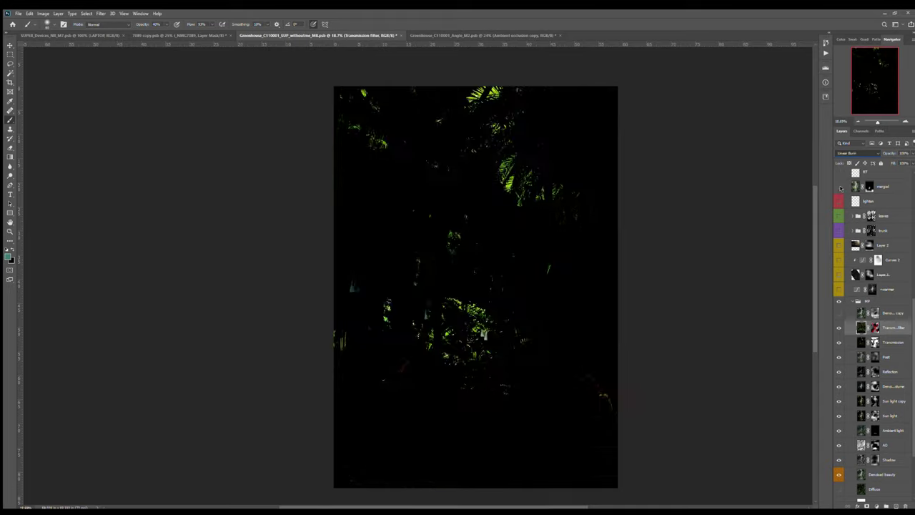
key(Down)
key(Down)
key(Up)
key(Up)
key(Up)
key(Up)
key(Down)
key(Down)
key(Down)
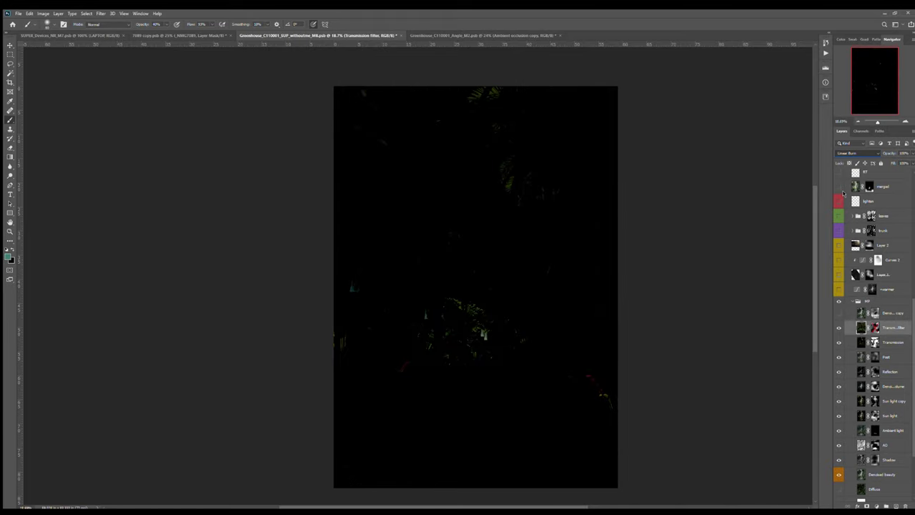
key(Down)
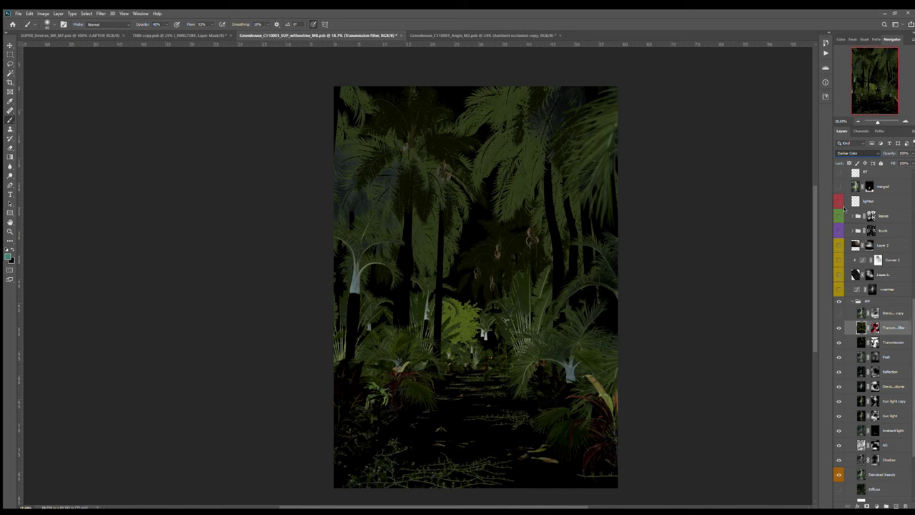
- Compare the Screen, Color Dodge and Linear Dodge (Add) blend modes on the unmasked Transmission filter layer, ending on Screen
key(Down)
key(Down)
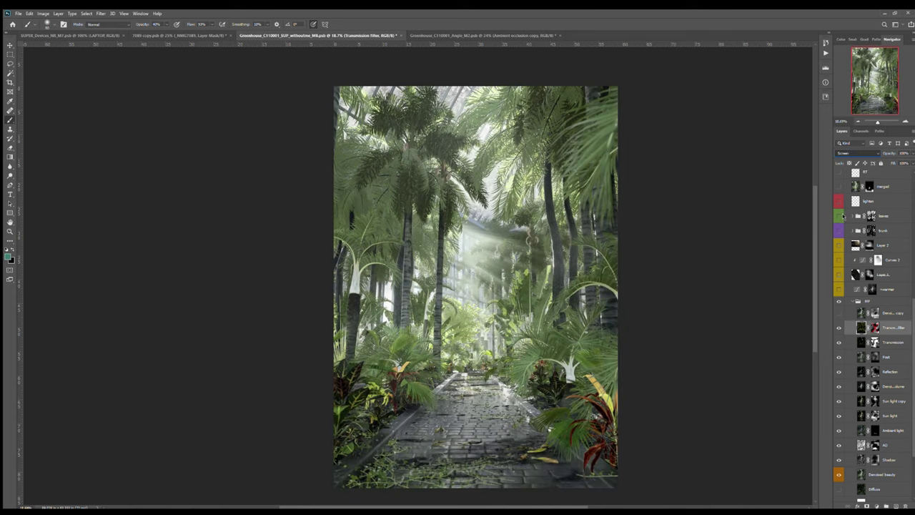
key(Down)
key(Down)
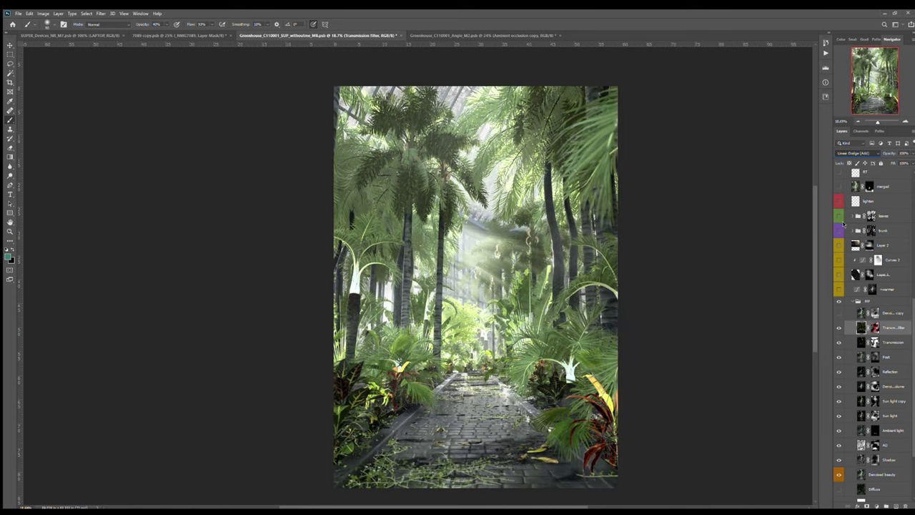
key(Down)
key(Up)
key(Down)
key(Up)
key(Up)
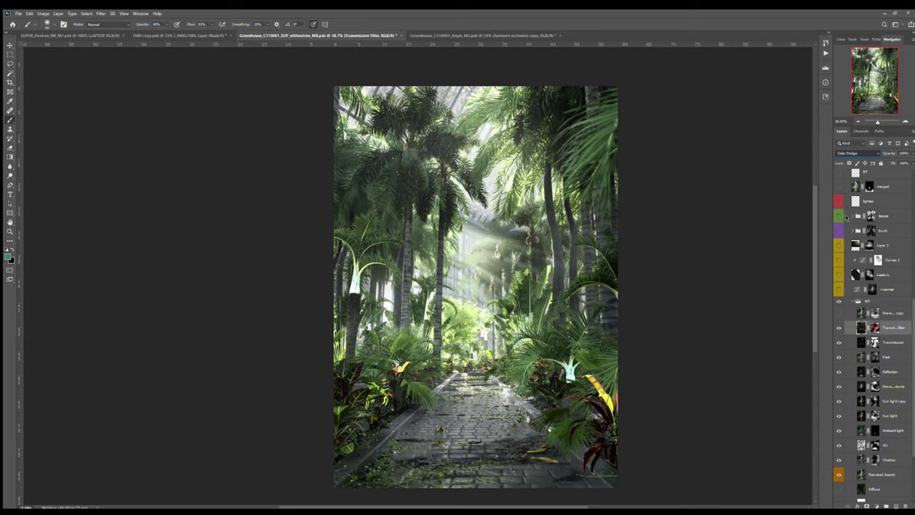
key(Up)
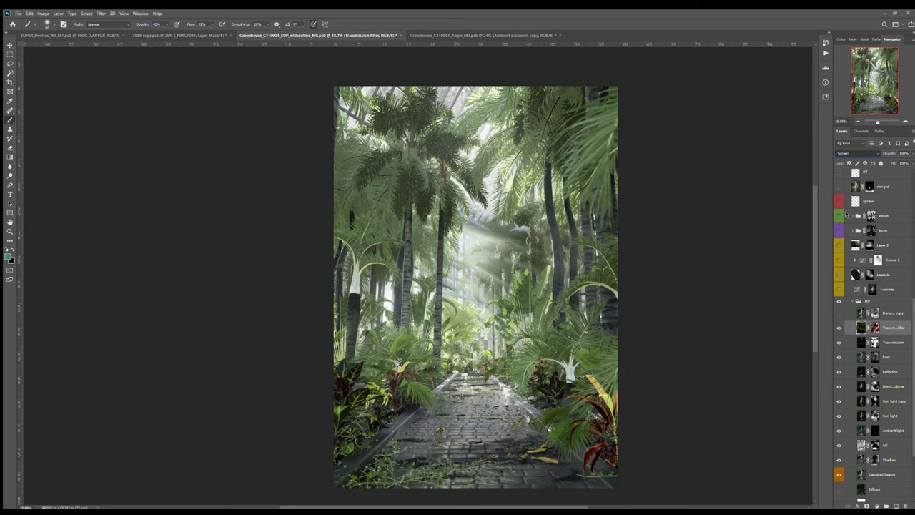
- Preview the contrast blend modes, including Overlay and Soft Light, on the unmasked Transmission filter layer
key(Down)
key(Down)
key(Down)
key(Down)
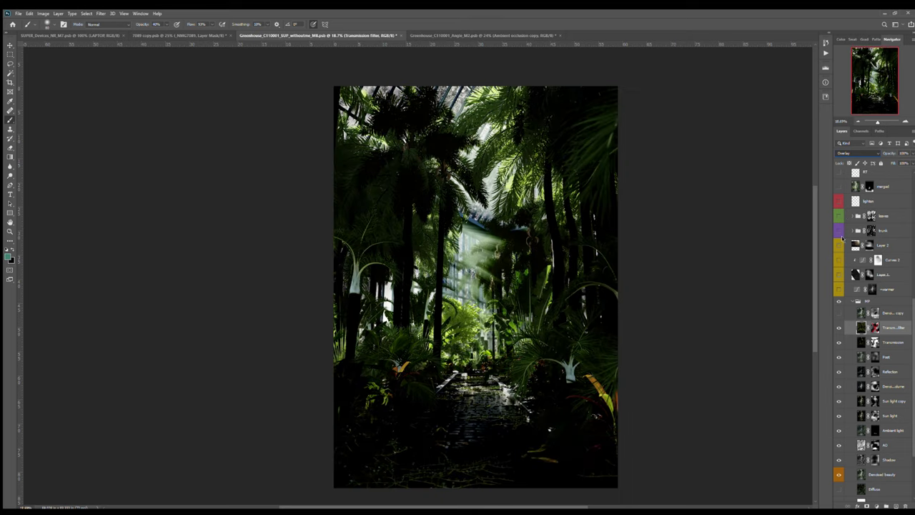
key(Down)
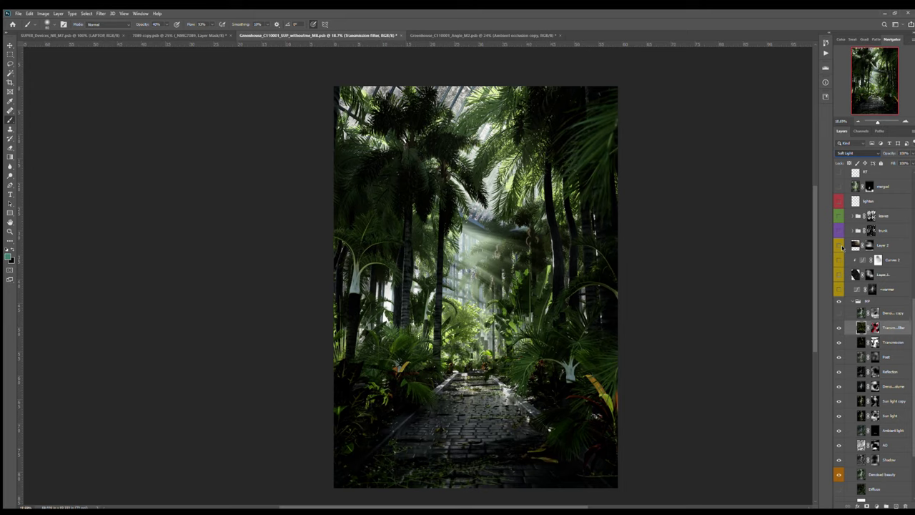
key(Down)
key(Down)
key(Down)
key(Down)
- Compare the Overlay and Hard Light blend modes on the unmasked Transmission filter layer
key(Up)
key(Up)
key(Up)
key(Up)
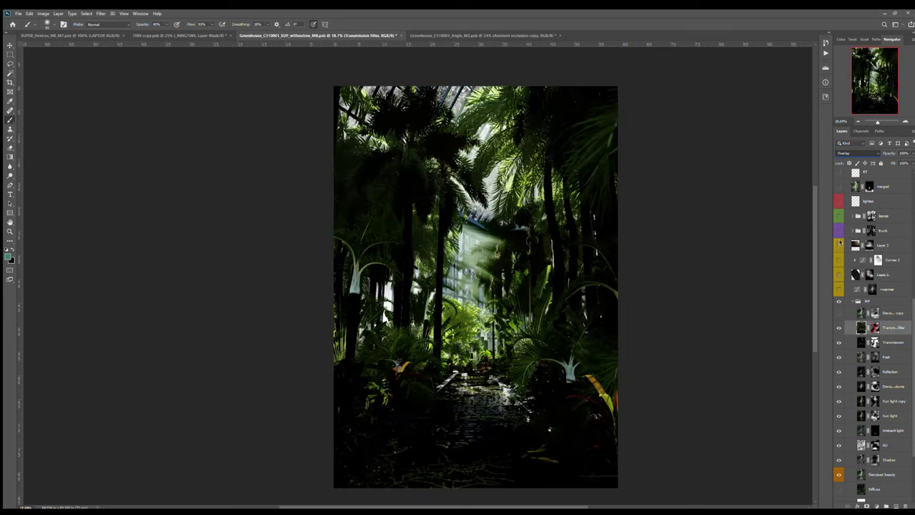
key(Down)
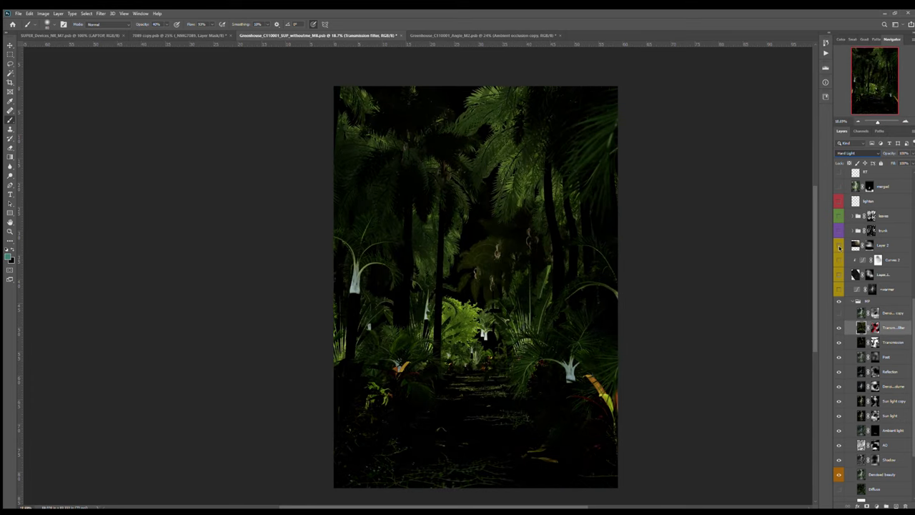
- Return the Transmission filter layer to Color Dodge and re-enable its layer mask
key(Up)
key(Down)
key(Up)
key(Up)
key(Up)
key(Up)
key(Up)
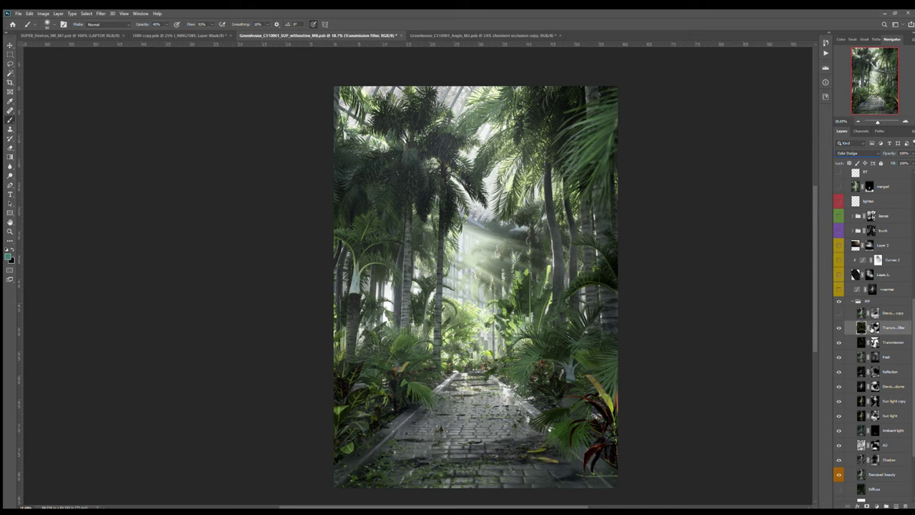
- Select and enable the Denoised beauty copy layer, comparing the image with and without the layer and its mask
click(868, 318)
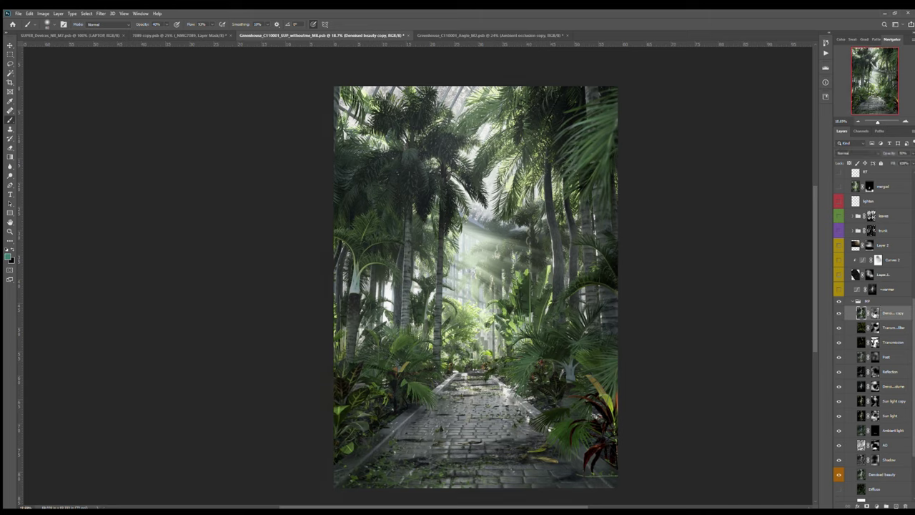
click(839, 313)
click(839, 313)
shift+click(874, 313)
shift+click(874, 313)
drag(481, 352, 476, 352)
scroll(879, 314, up, 1)
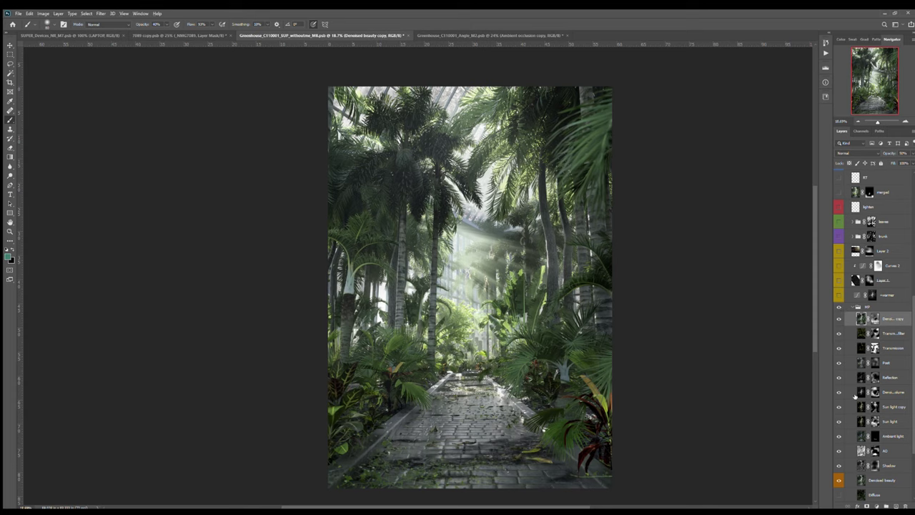
- Compare the Denoised beauty layer alone with the full pass composite and collapse the render pass group
alt+click(838, 480)
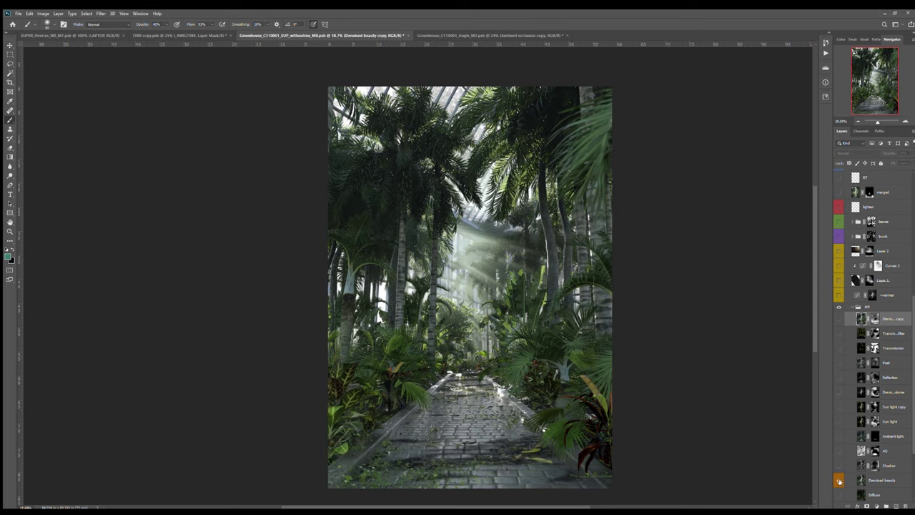
alt+click(839, 481)
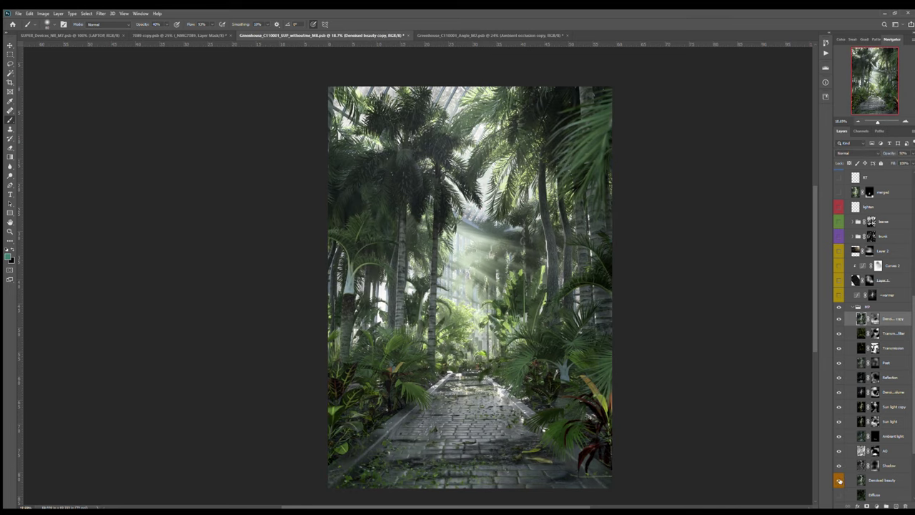
click(853, 306)
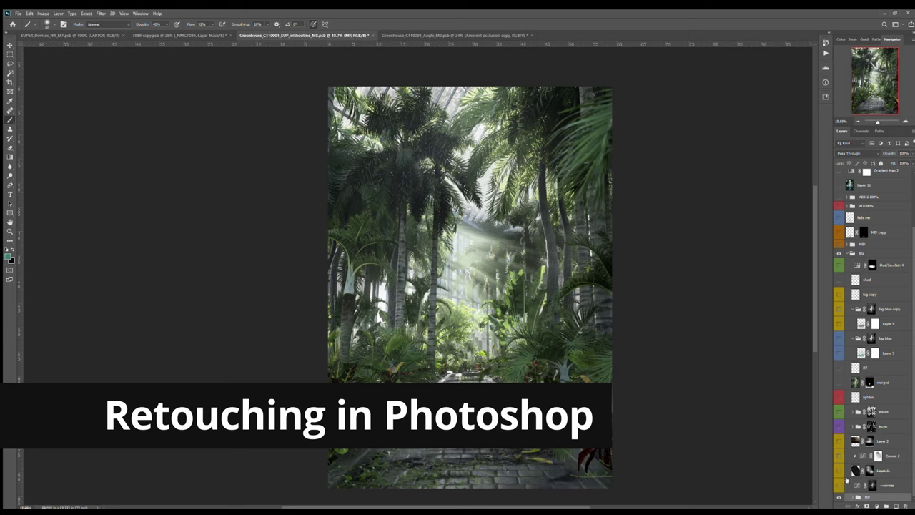
- Enable the warmer adjustment and Layer 1, and inspect Layer 1's unmasked particle image in Normal mode before restoring Screen
click(839, 485)
click(840, 469)
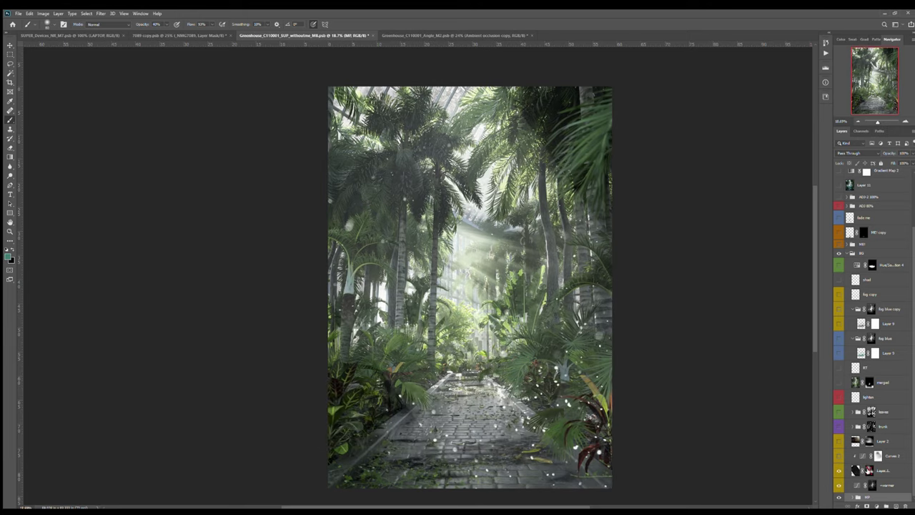
click(857, 470)
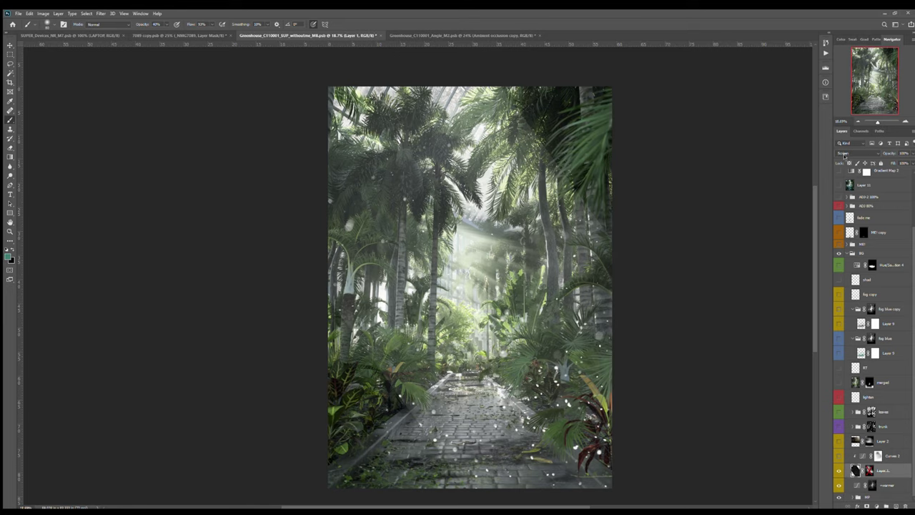
click(841, 155)
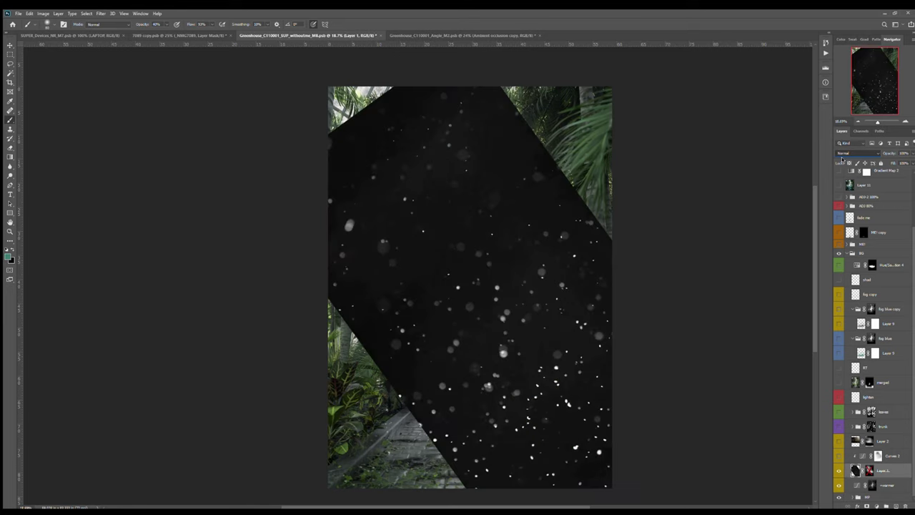
click(759, 237)
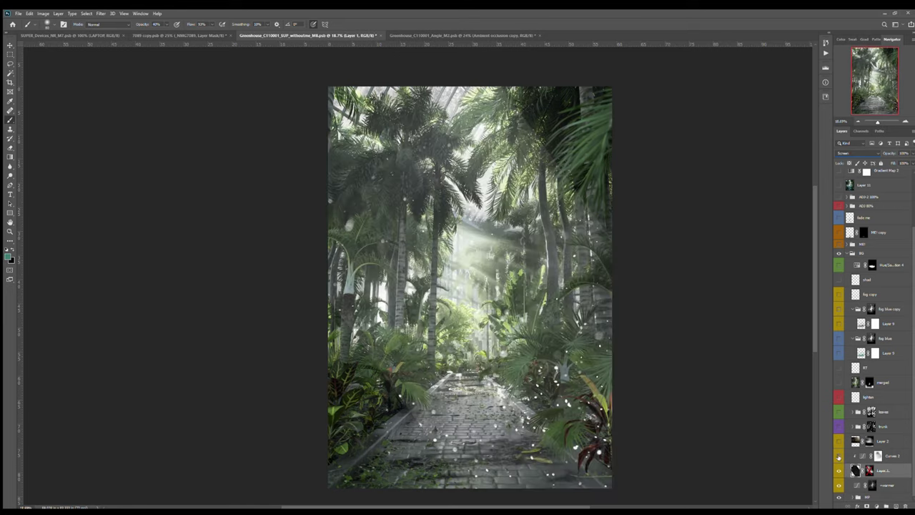
- Enable the Curves adjustment clipped to Layer 1 and Layer 2, and re-enable Layer 1's mask
click(839, 456)
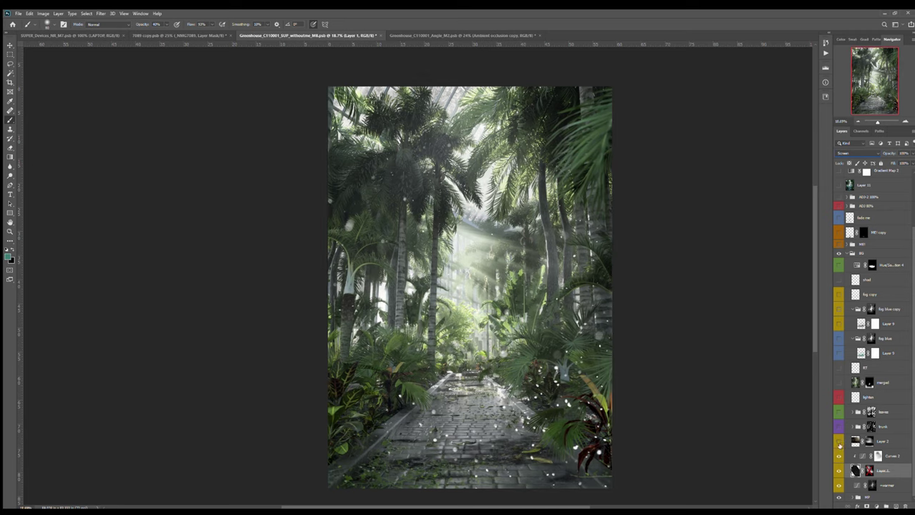
click(839, 441)
click(869, 469)
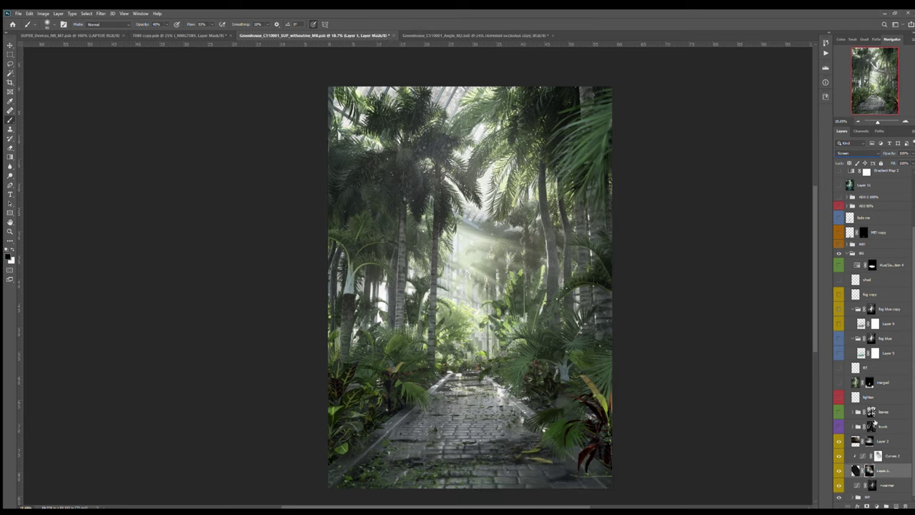
- Check Layer 2's light ray image with its mask disabled and blended in Screen mode
mouse_move(838, 440)
mouse_down()
mouse_move(839, 468)
mouse_move(839, 441)
mouse_up()
shift+click(870, 441)
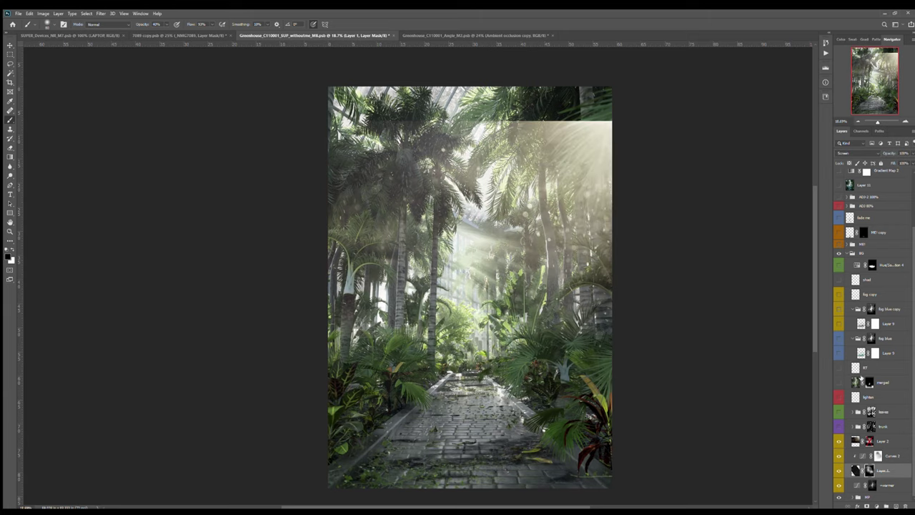
click(847, 153)
scroll(848, 156, down, 8)
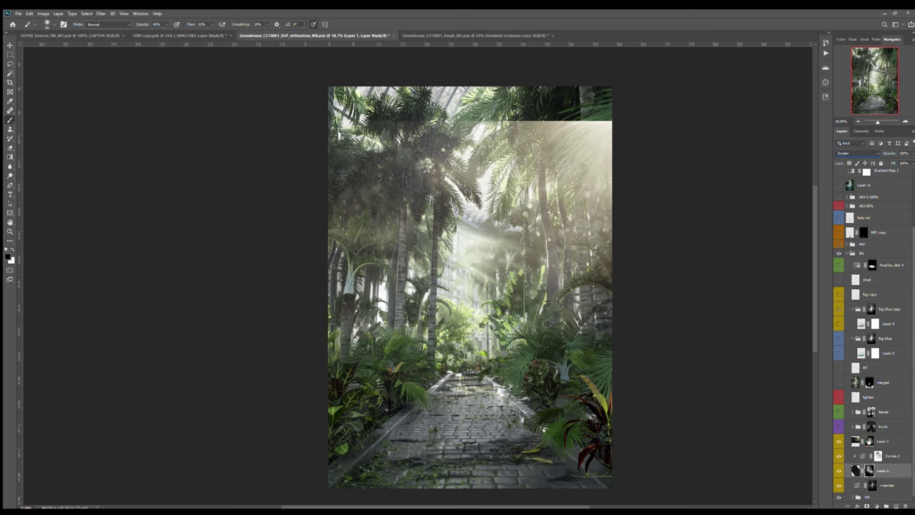
- Enable the trunk and leaves groups and inspect each group's layer mask on its own
click(848, 425)
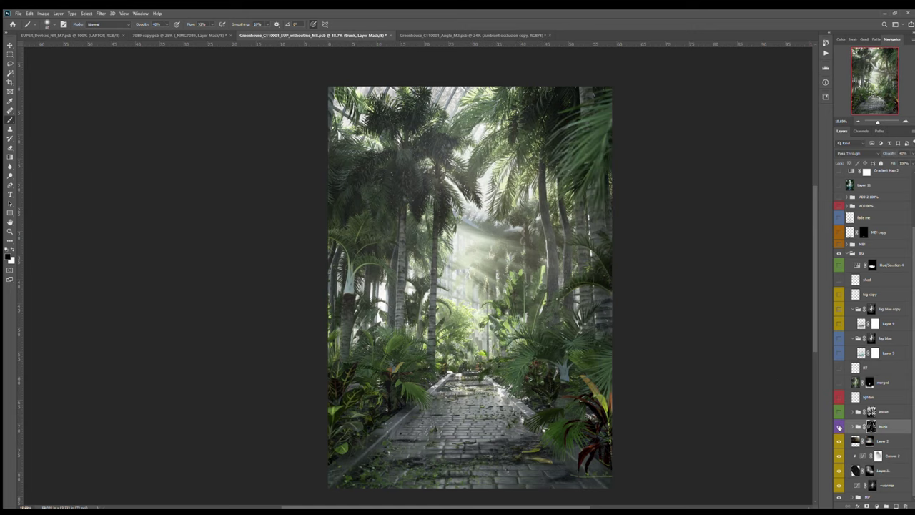
alt+click(870, 427)
alt+click(870, 427)
alt+click(870, 412)
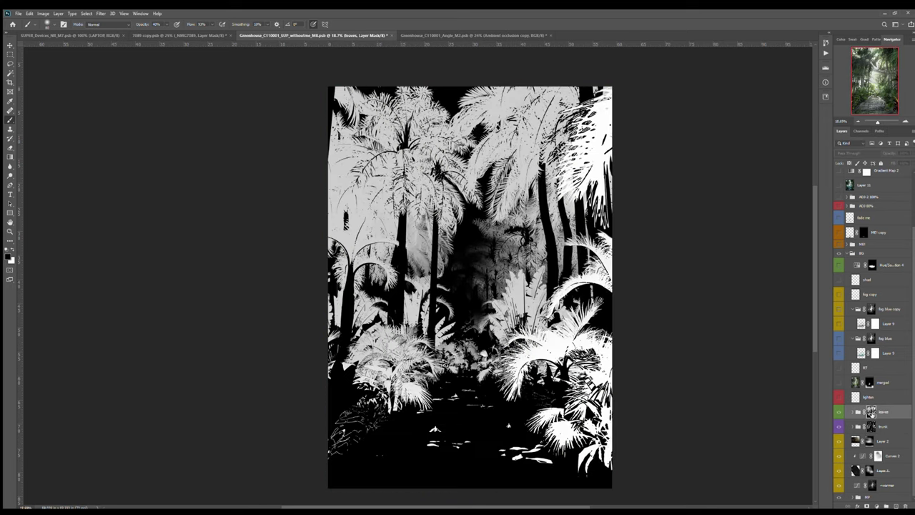
click(870, 427)
alt+click(870, 427)
alt+click(870, 426)
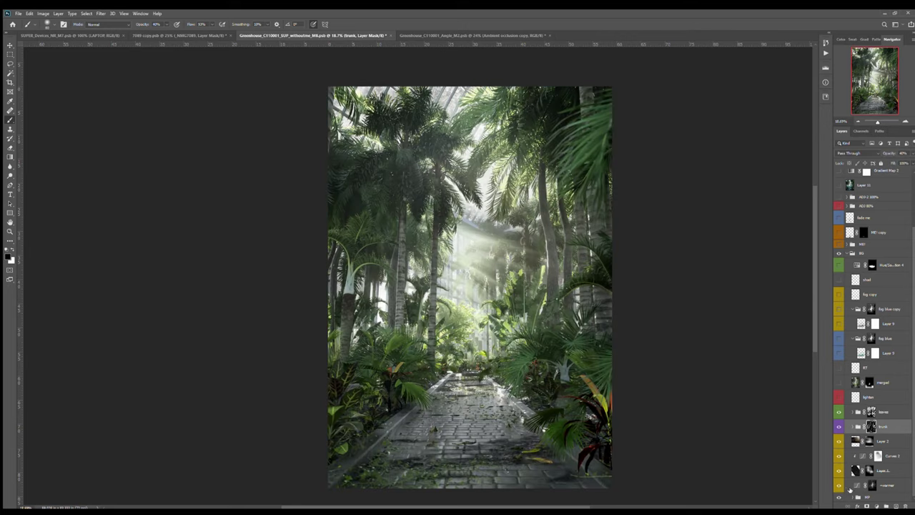
- Isolate the MatId pass, select a green palm trunk with the Magic Wand, and show the selection over the composite
scroll(908, 314, down, 6)
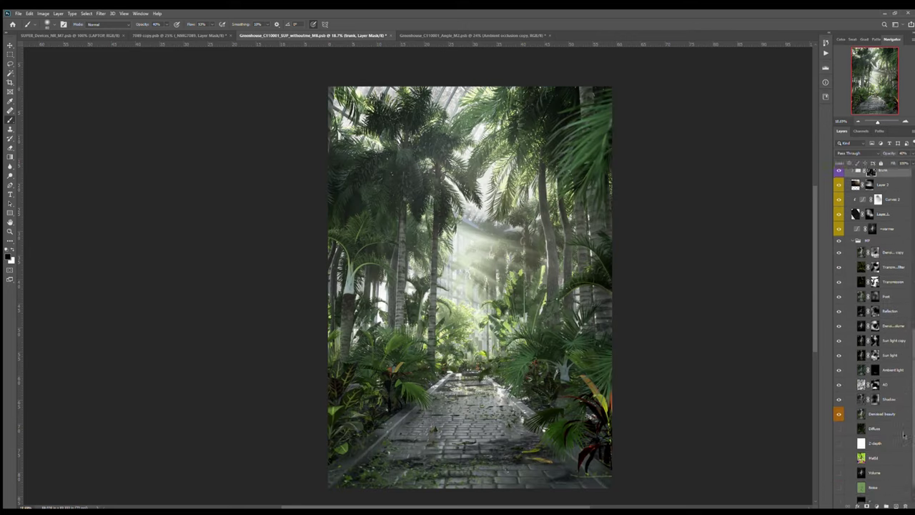
click(875, 436)
alt+click(839, 437)
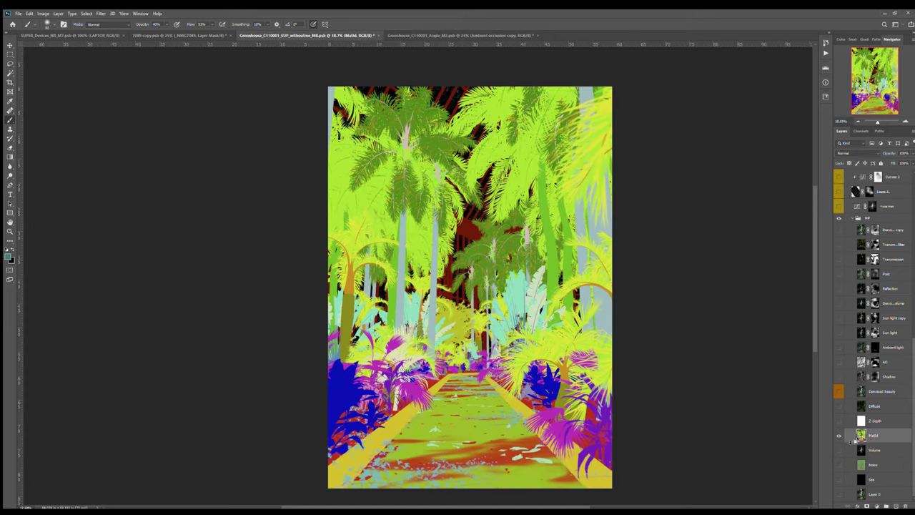
key(w)
alt+click(840, 436)
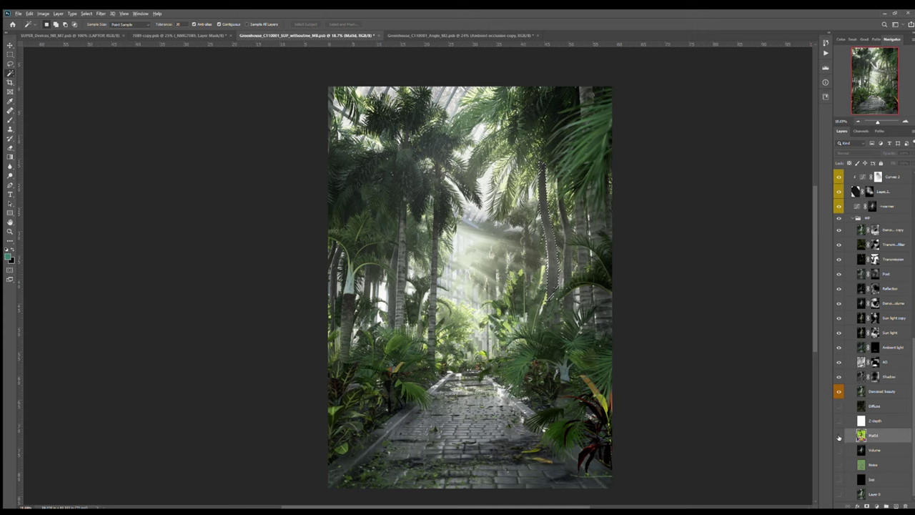
- Compare the isolated MatId pass with the full composite while keeping the palm trunk selected
alt+click(839, 438)
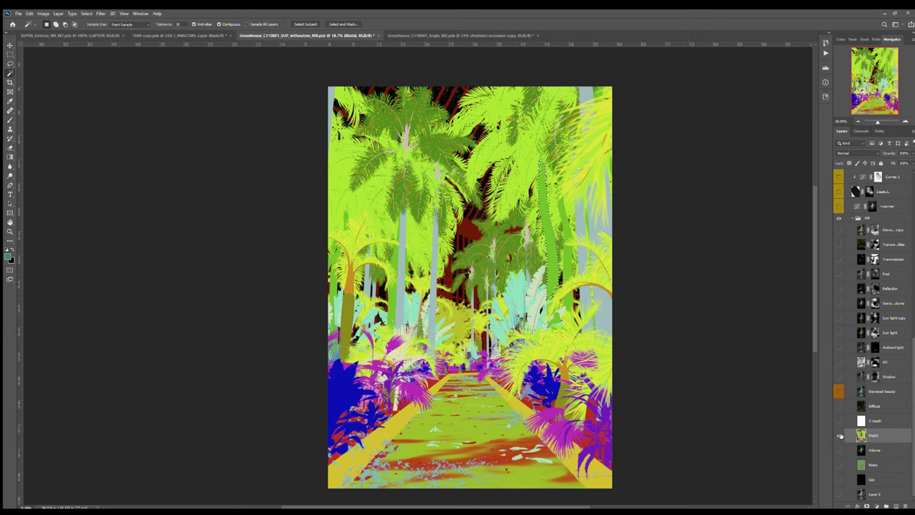
alt+click(839, 436)
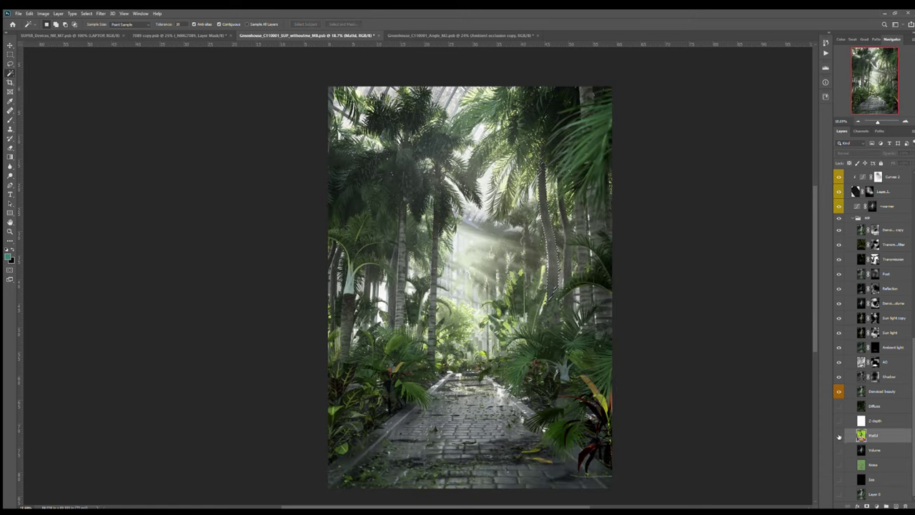
alt+click(839, 436)
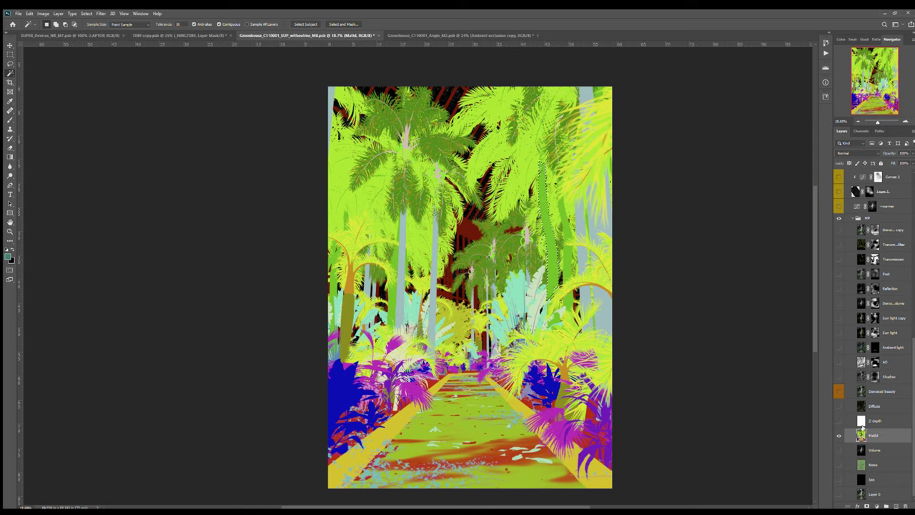
alt+click(839, 437)
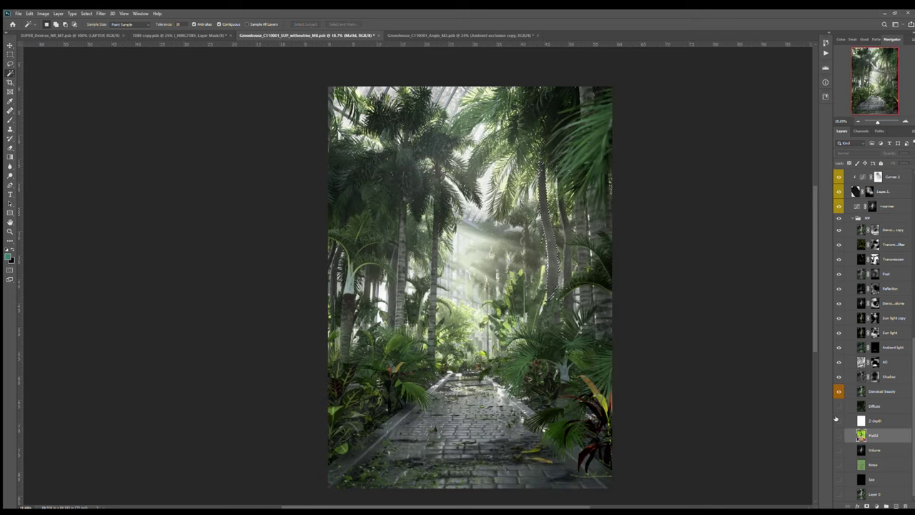
alt+click(838, 437)
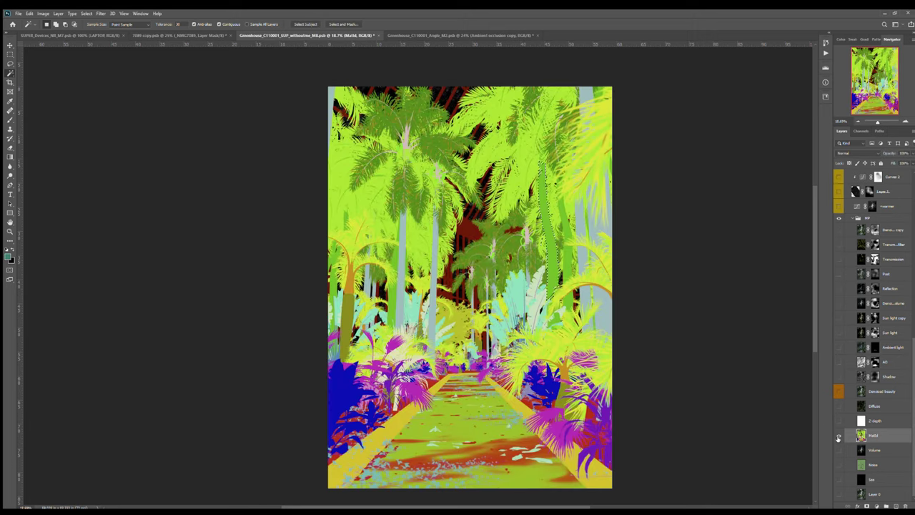
alt+click(838, 437)
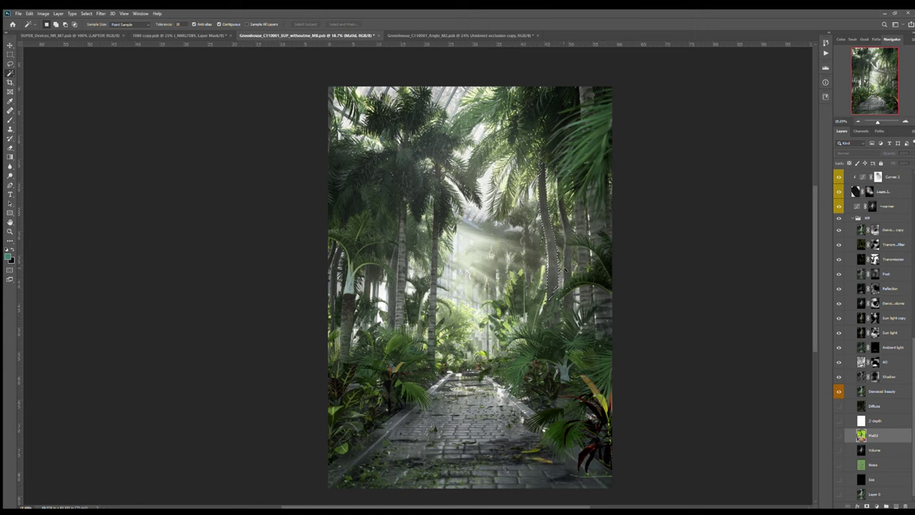
- Isolate the MatId pass and Magic Wand select every area matching the trunk's green colour with Contiguous off
alt+click(835, 435)
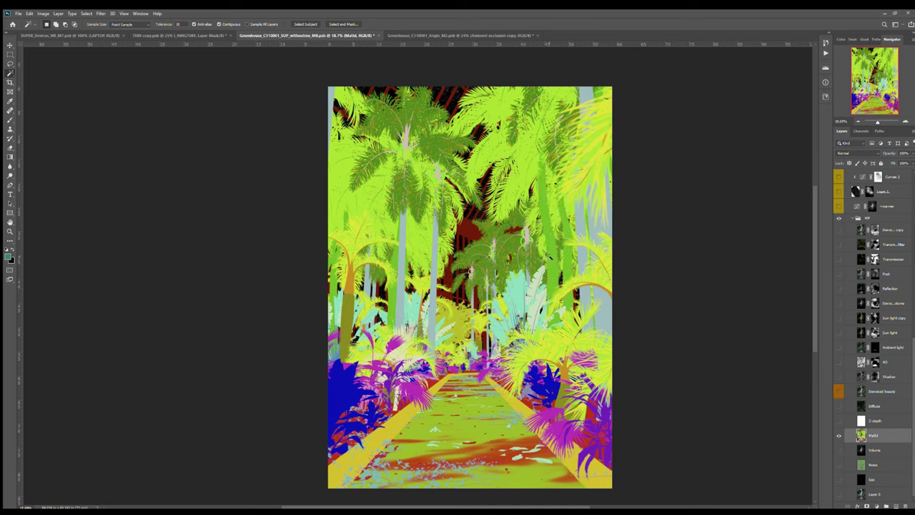
click(218, 25)
click(550, 255)
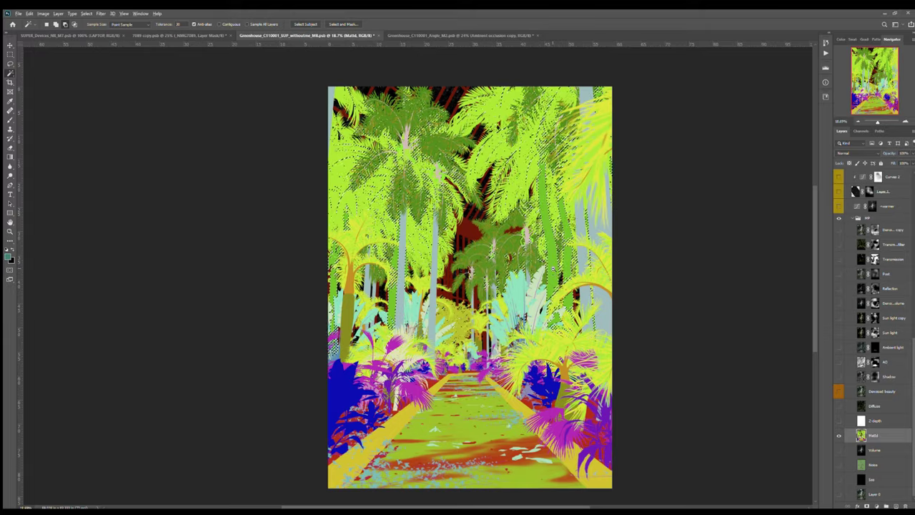
alt+scroll(554, 295, up, 5)
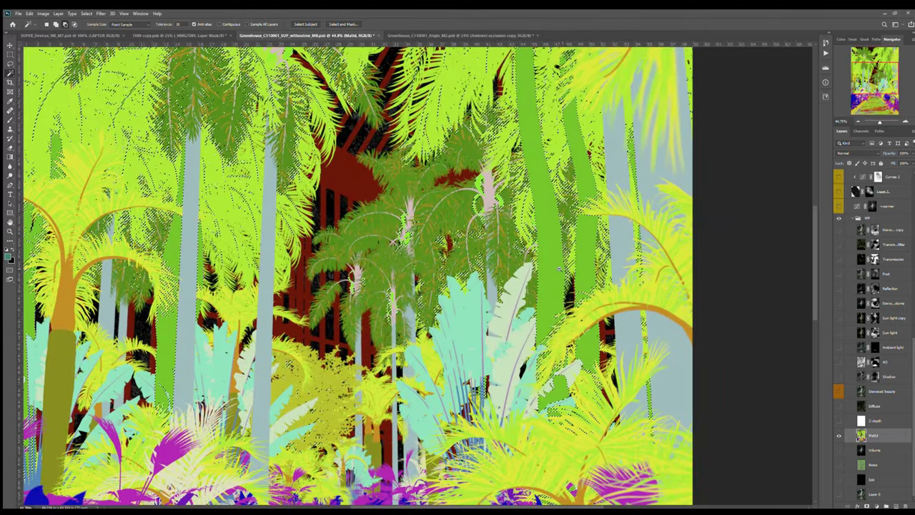
alt+scroll(561, 296, down, 5)
- Check the colour selection over the composite, return to the isolated MatId pass, deselect, and switch to the Brush tool
alt+click(839, 435)
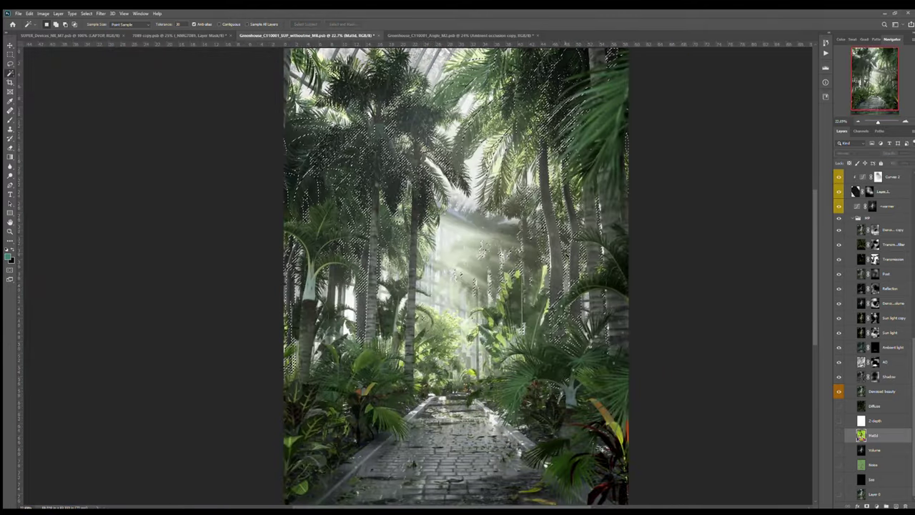
alt+click(839, 434)
key(b)
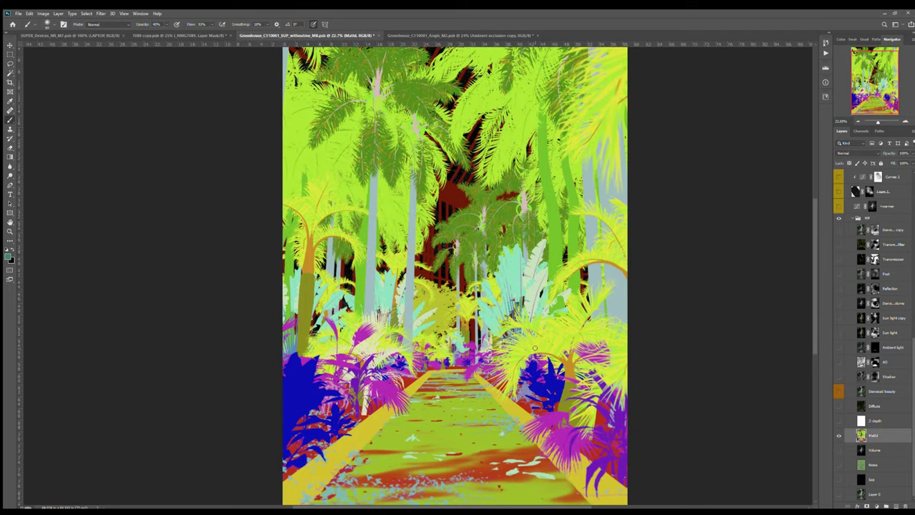
- Magic Wand select the yellow-green palm fronds in the MatId pass, inspect the selection's edges, and return to the full composite
key(w)
click(534, 348)
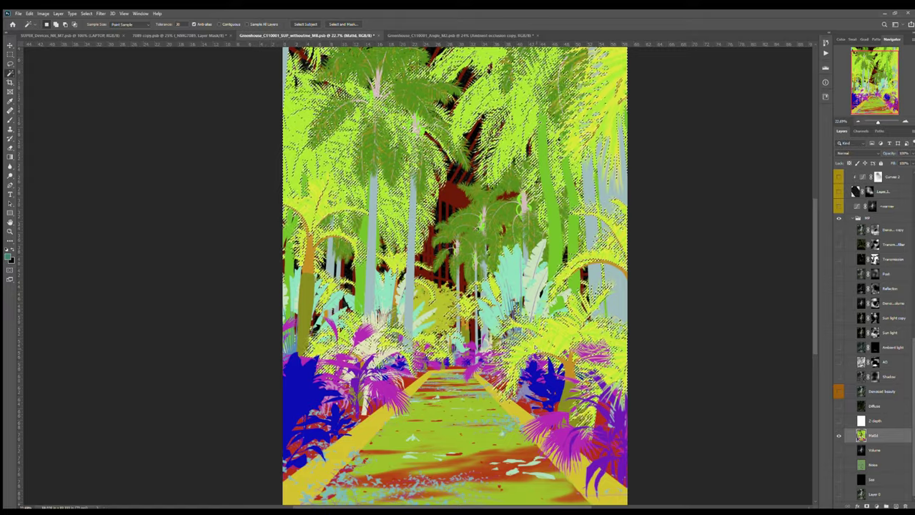
alt+scroll(532, 345, up, 4)
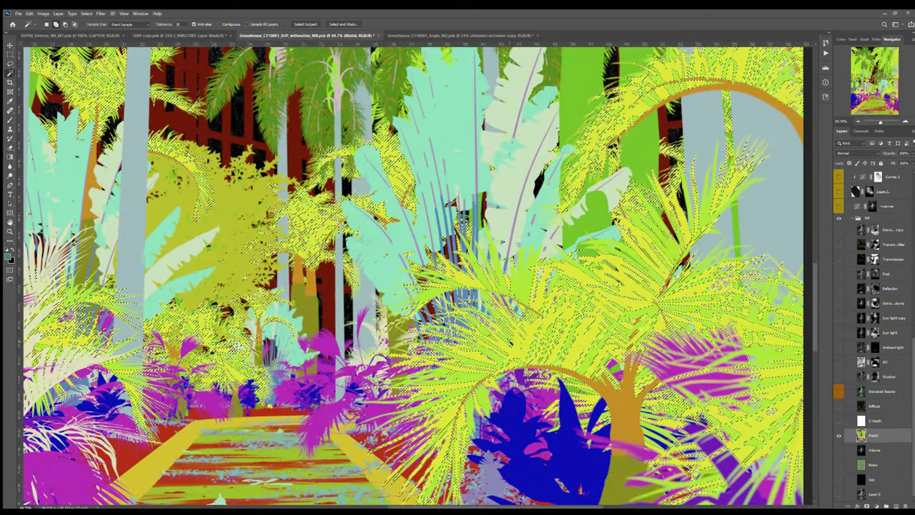
alt+scroll(525, 350, down, 5)
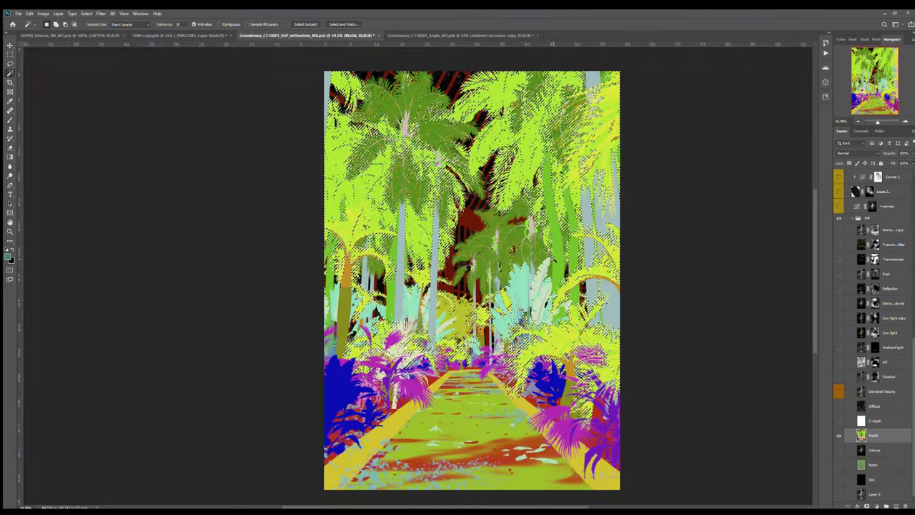
alt+click(839, 434)
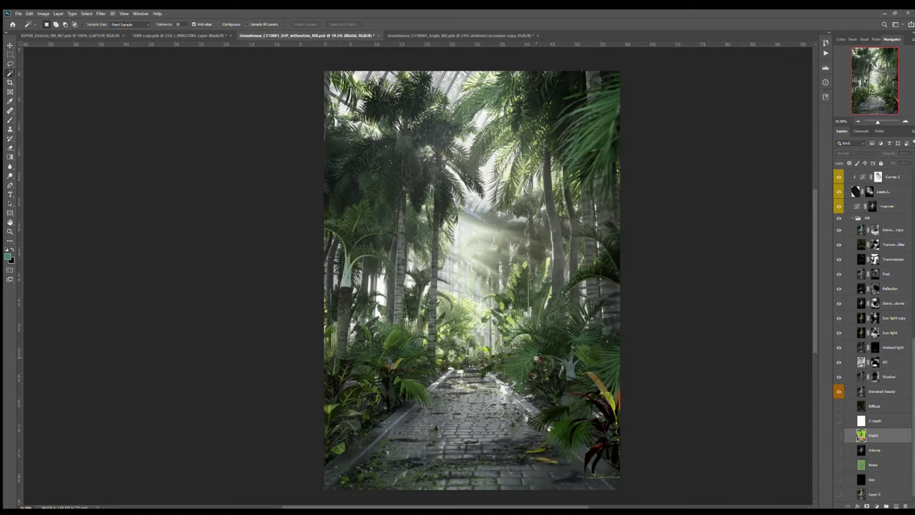
alt+scroll(535, 358, up, 6)
alt+scroll(545, 346, down, 6)
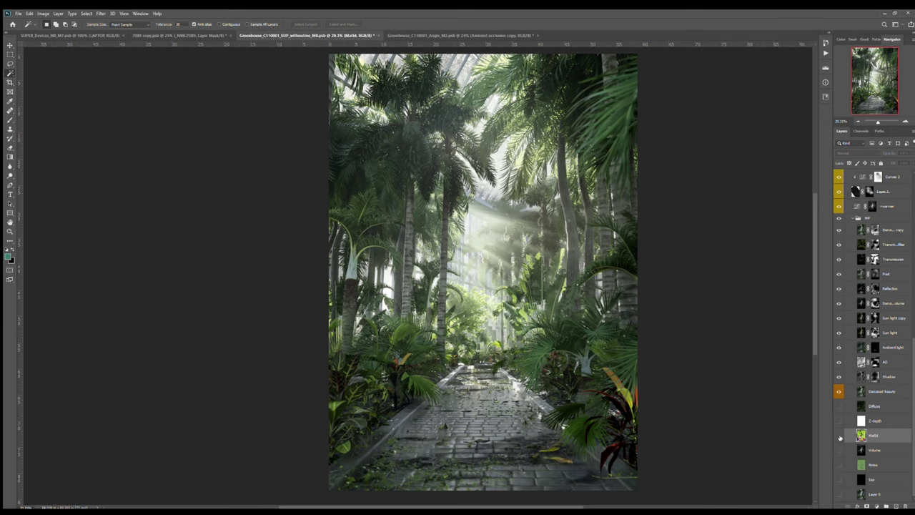
- Reselect the palm-frond areas and compare the selection over the isolated MatId pass and the full composite
click(551, 361)
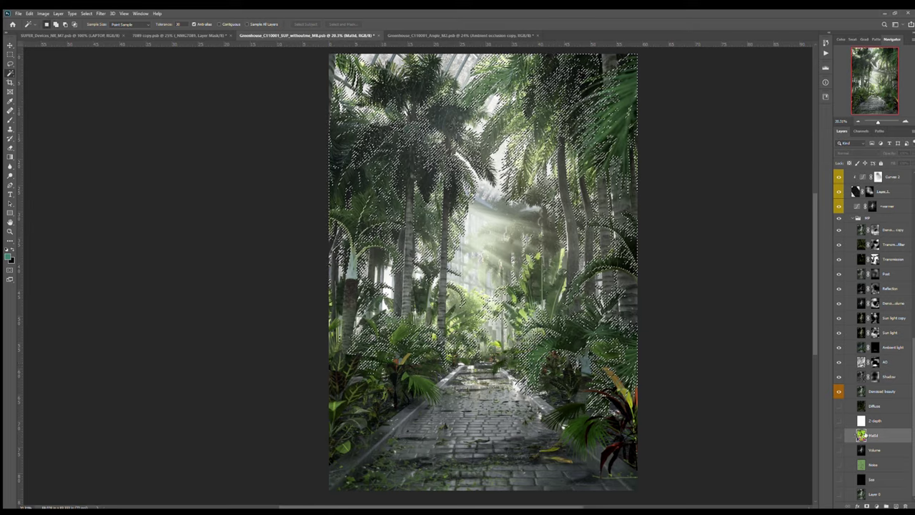
alt+click(838, 435)
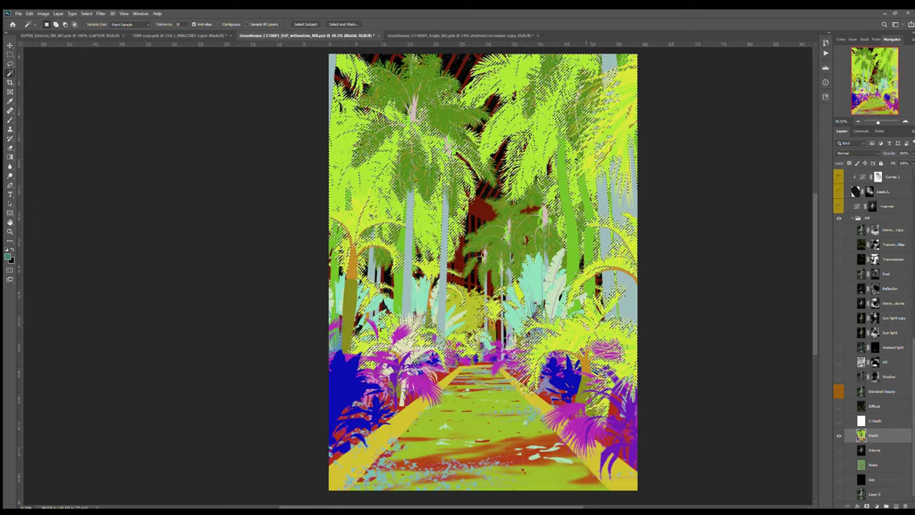
alt+click(839, 436)
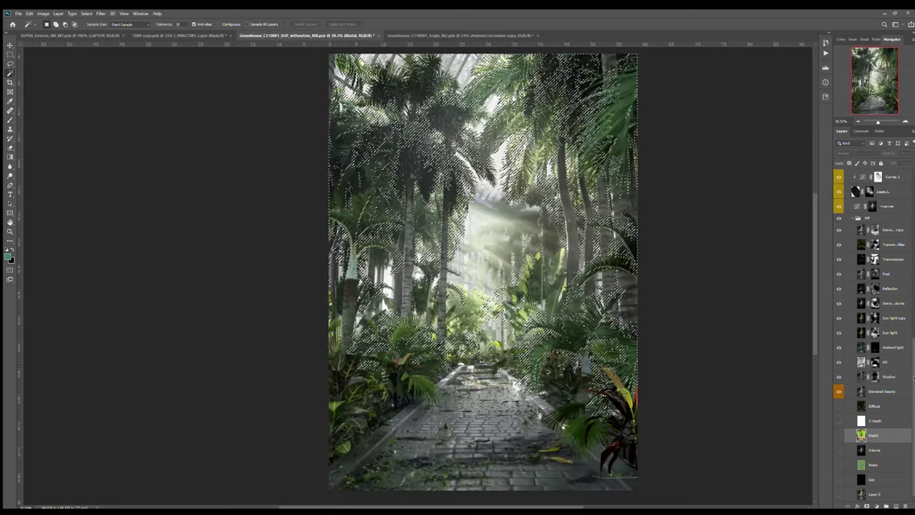
- Fill the selected palm fronds with a masked bright pink Color Fill layer above the lighten layer
scroll(868, 382, up, 10)
click(867, 382)
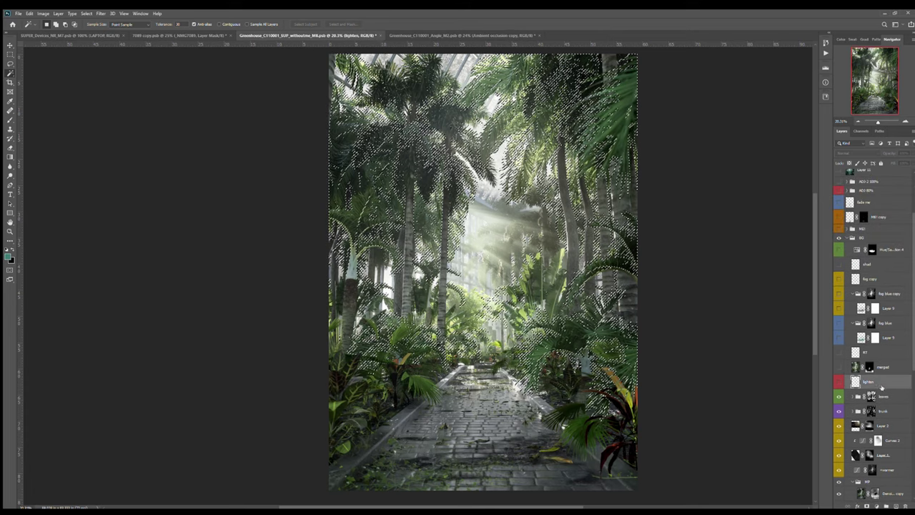
key(alt+BackSpace)
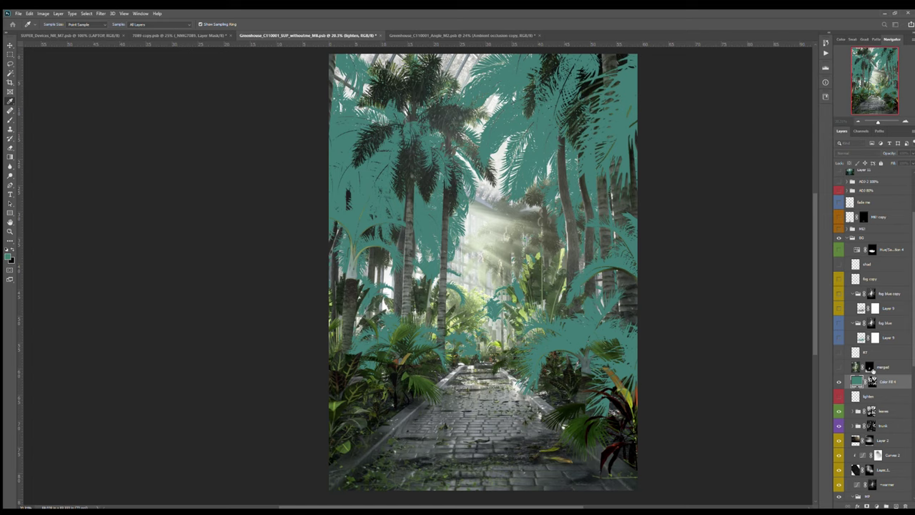
click(735, 138)
drag(718, 150, 718, 137)
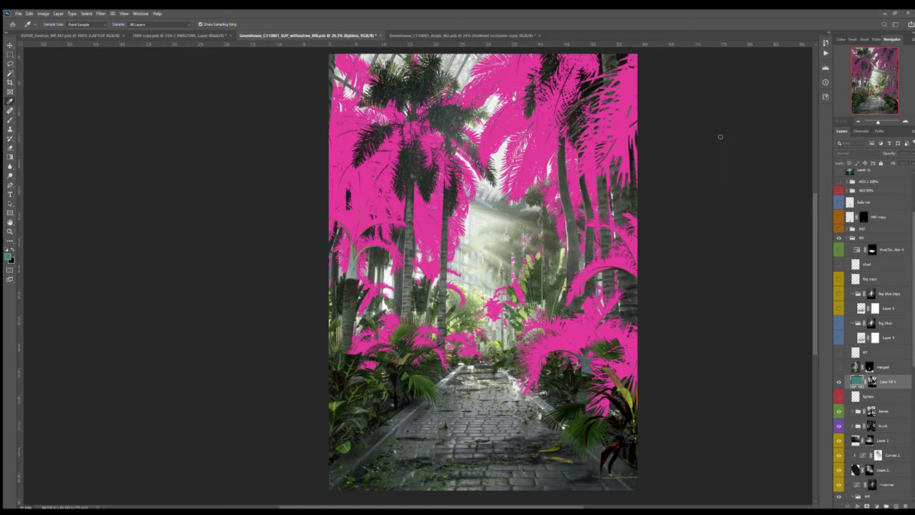
click(786, 127)
- Set the pink fill layer's blend mode to Color and check its effect and mask
click(848, 153)
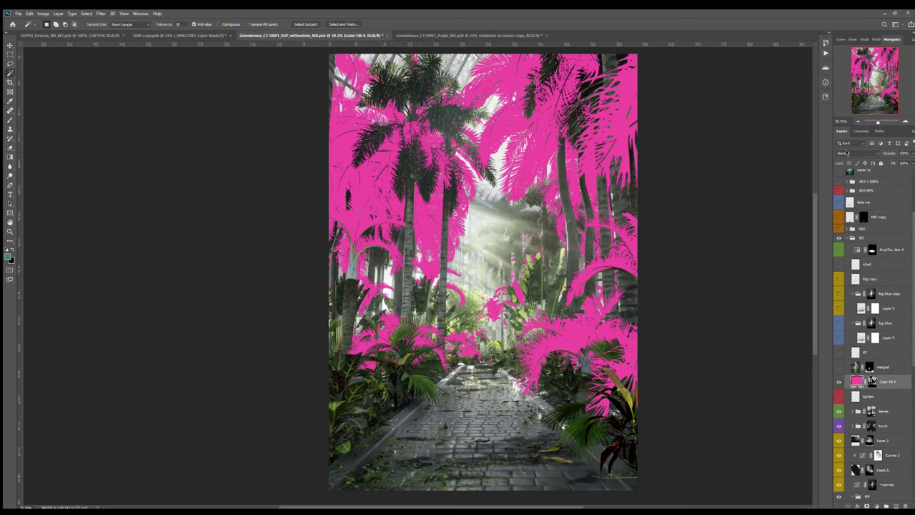
key(Down)
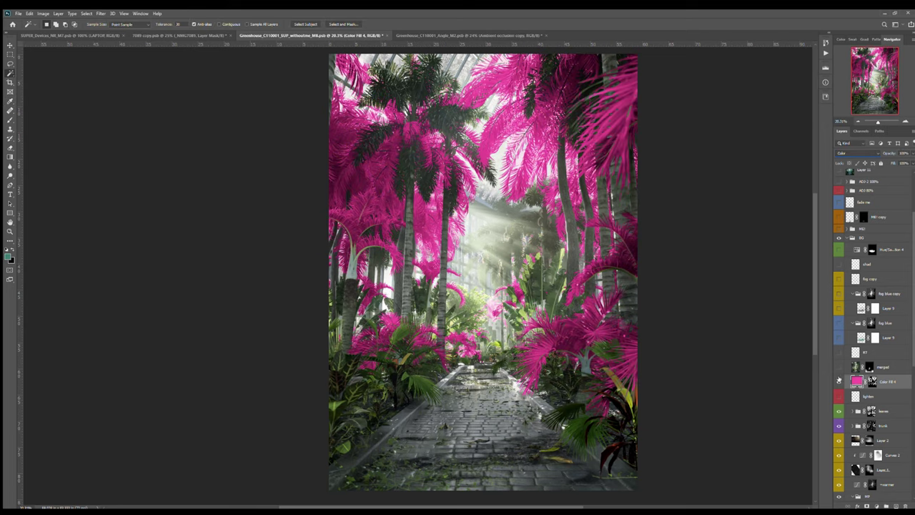
click(839, 383)
click(839, 382)
alt+click(872, 381)
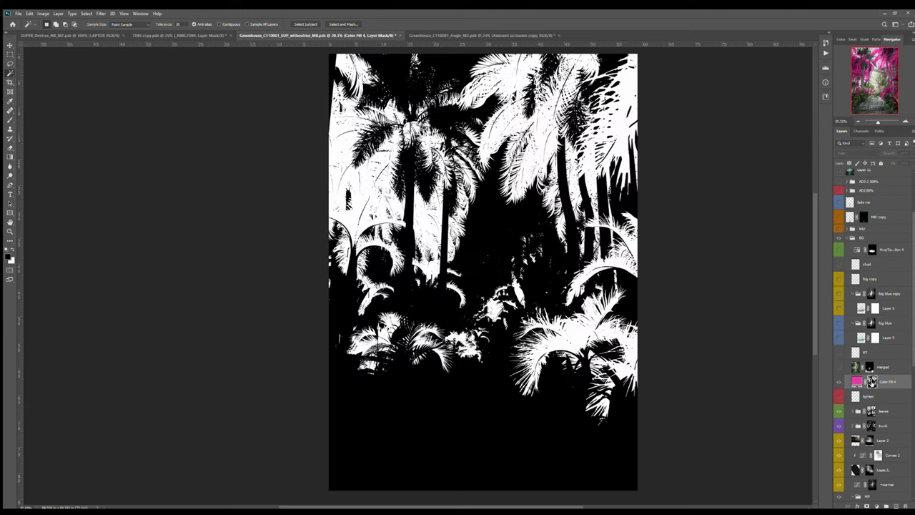
alt+click(872, 382)
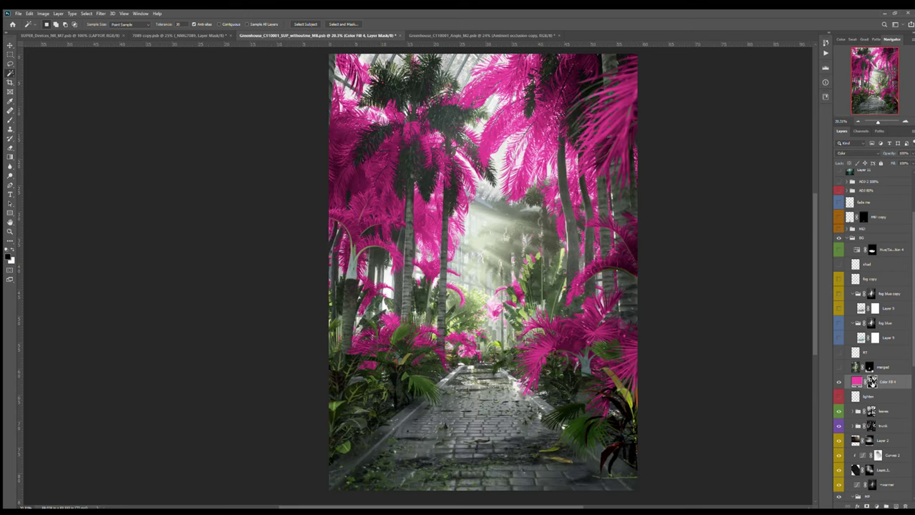
- Try a muted olive green on the palm-frond fill layer and delete the layer
key(i)
click(733, 194)
click(678, 204)
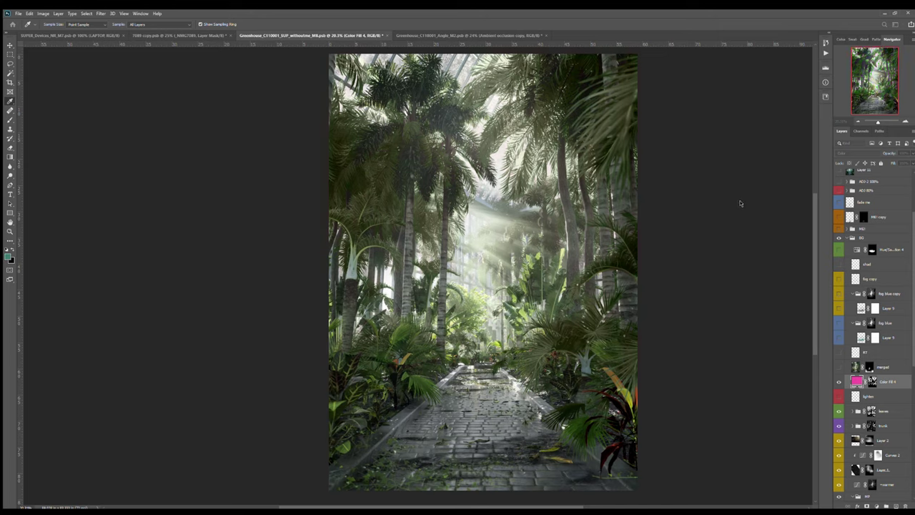
key(w)
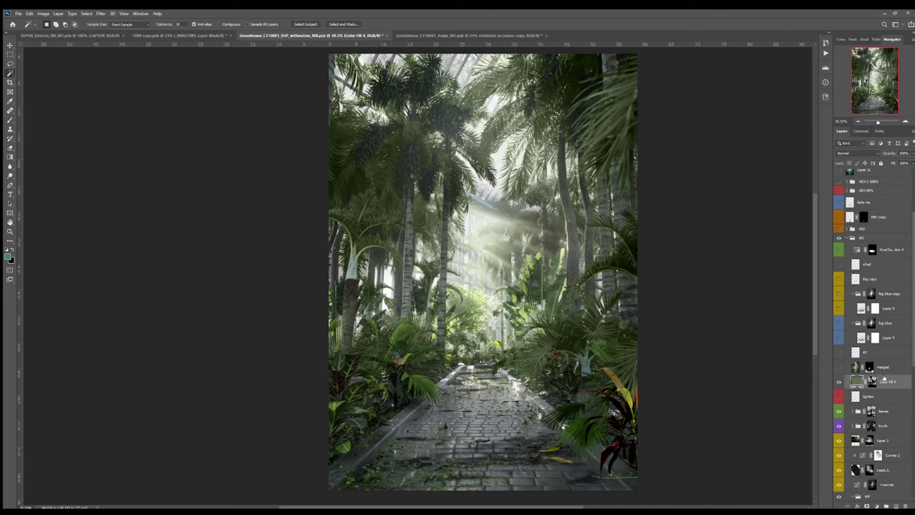
key(Delete)
- Examine the Color Fill and Curves adjustments inside the leaves group, comparing the Curves effect on and off
click(870, 396)
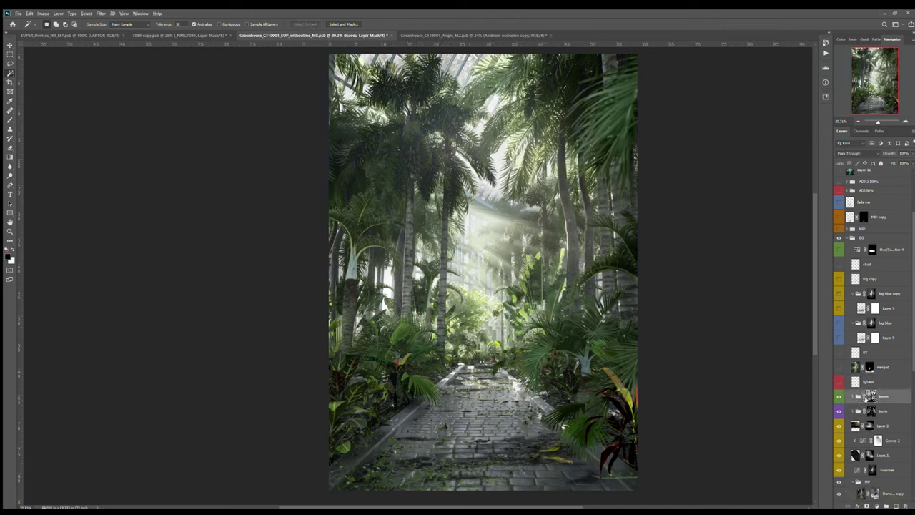
click(857, 396)
scroll(910, 350, down, 1)
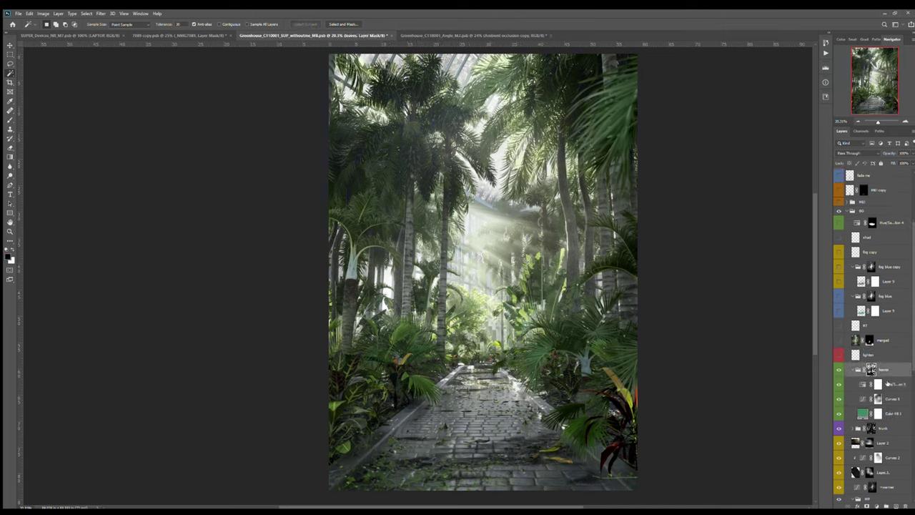
click(842, 415)
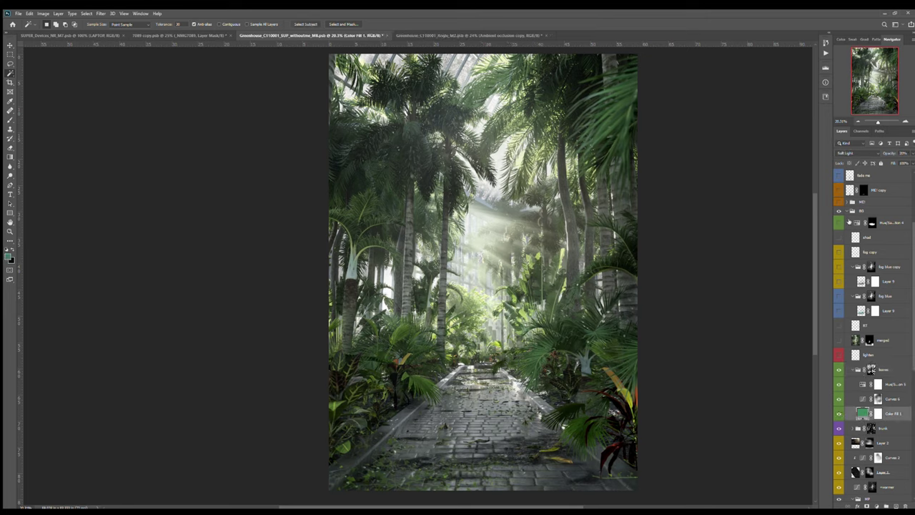
click(839, 398)
click(839, 398)
click(851, 369)
- Make the lighten layer and the merged layer above the leaves group visible
click(838, 355)
click(869, 355)
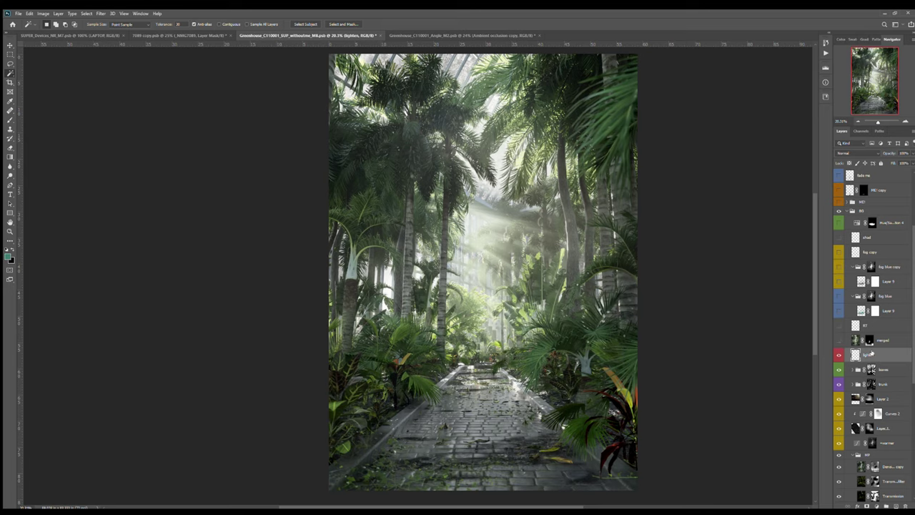
click(870, 341)
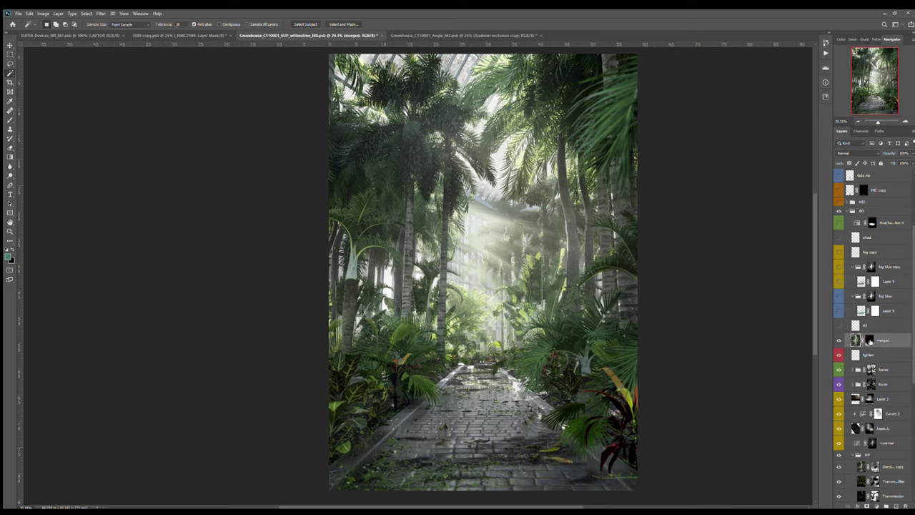
- Compare the foreground path and plants with the merged layer's mask disabled and enabled
shift+click(869, 341)
drag(495, 388, 505, 350)
ctrl+drag(601, 380, 637, 373)
scroll(912, 325, down, 5)
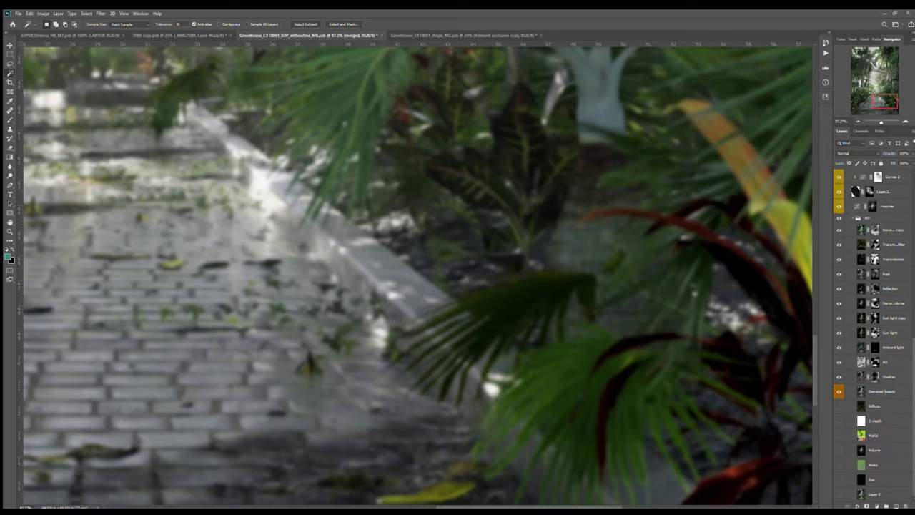
scroll(910, 346, up, 3)
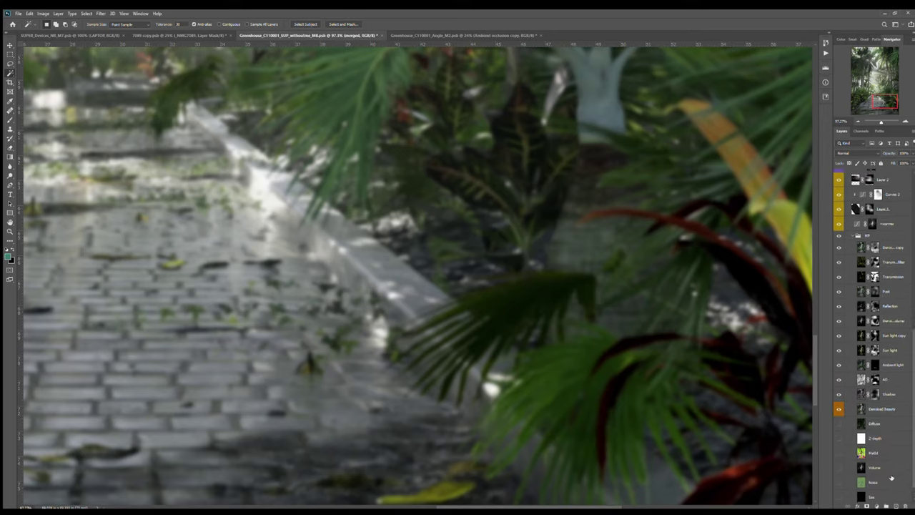
scroll(857, 246, up, 2)
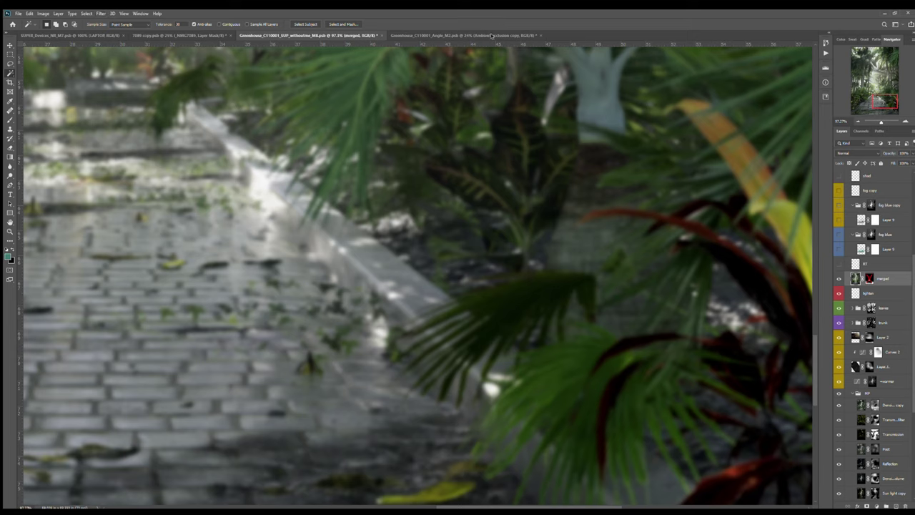
drag(530, 333, 537, 311)
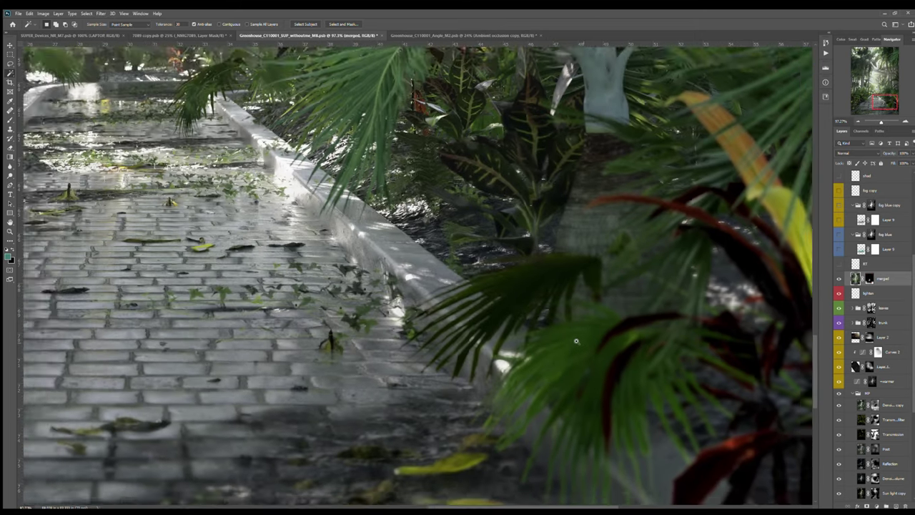
- Compare the foreground blur with the merged layer hidden and shown, and check the whole composite
alt+scroll(576, 341, down, 4)
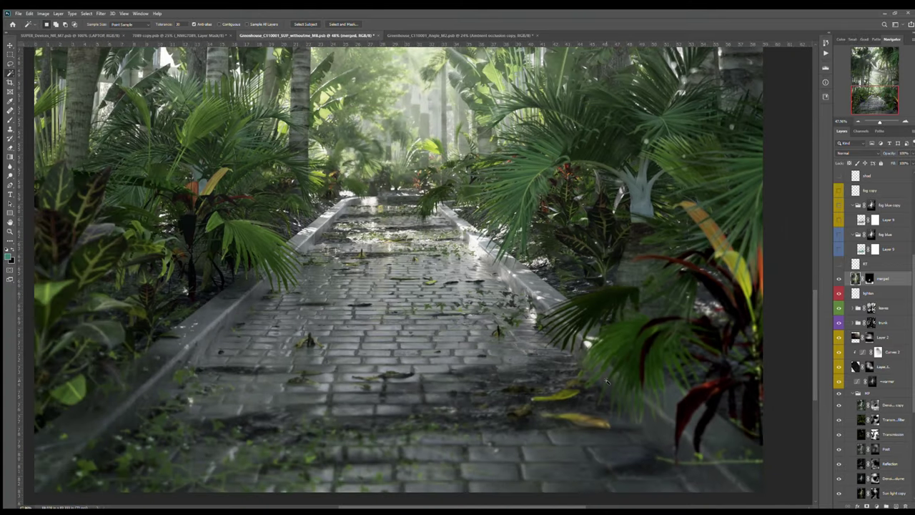
drag(366, 442, 378, 414)
click(839, 278)
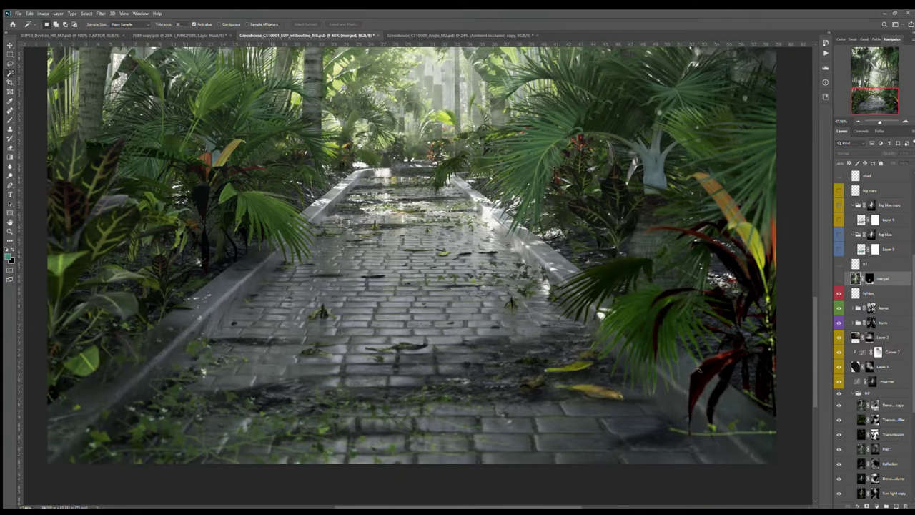
click(839, 278)
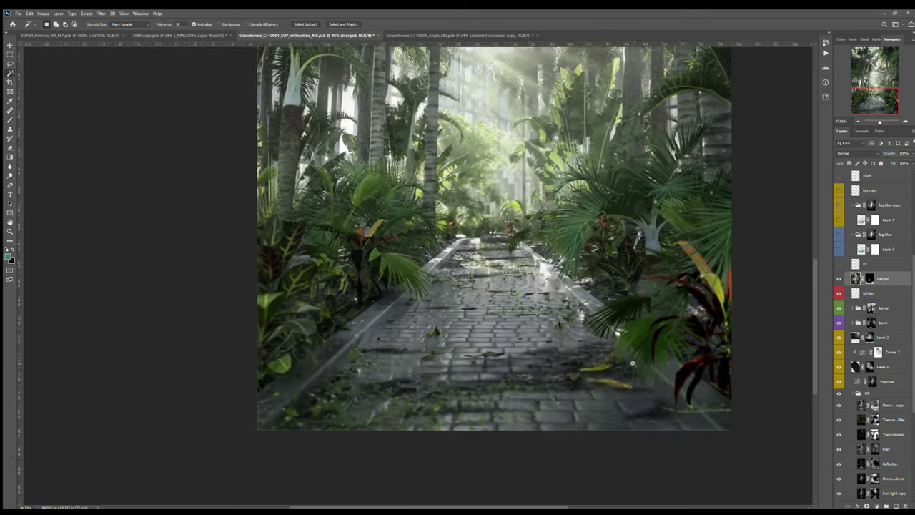
ctrl+drag(632, 363, 626, 363)
drag(544, 291, 517, 351)
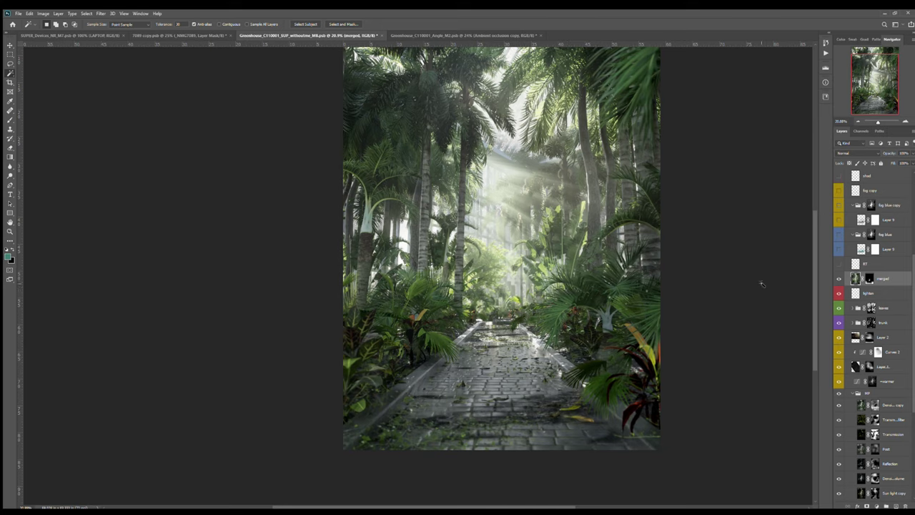
- Show the RT retouch layer and compare its effect around the broad-leaved plants and palm trunks
click(872, 263)
click(839, 263)
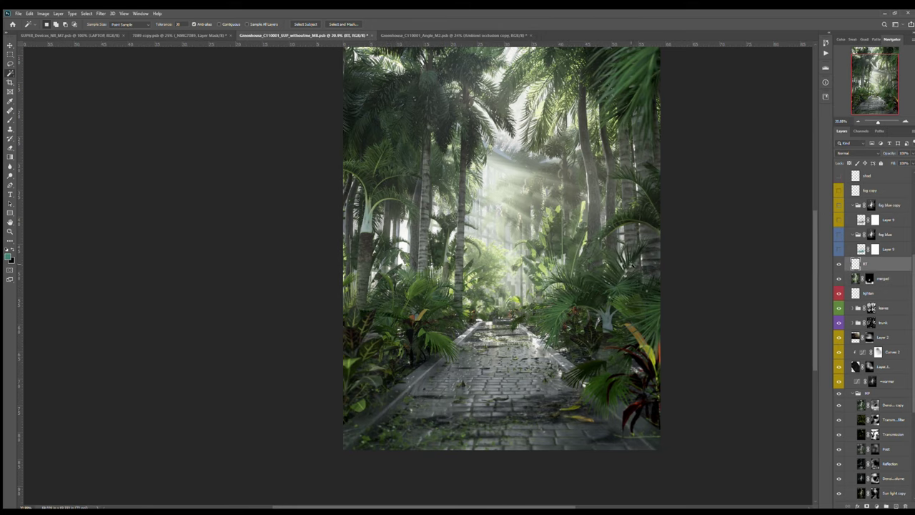
alt+scroll(631, 252, up, 5)
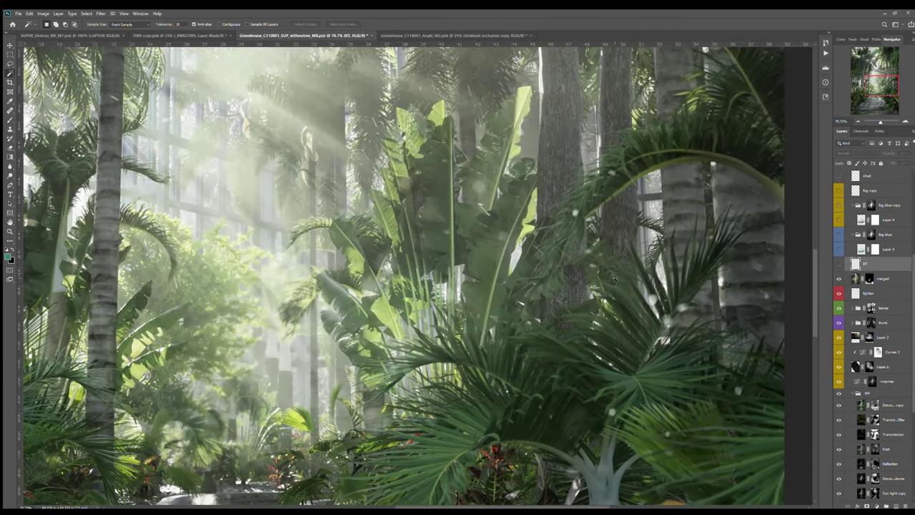
alt+scroll(570, 293, up, 1)
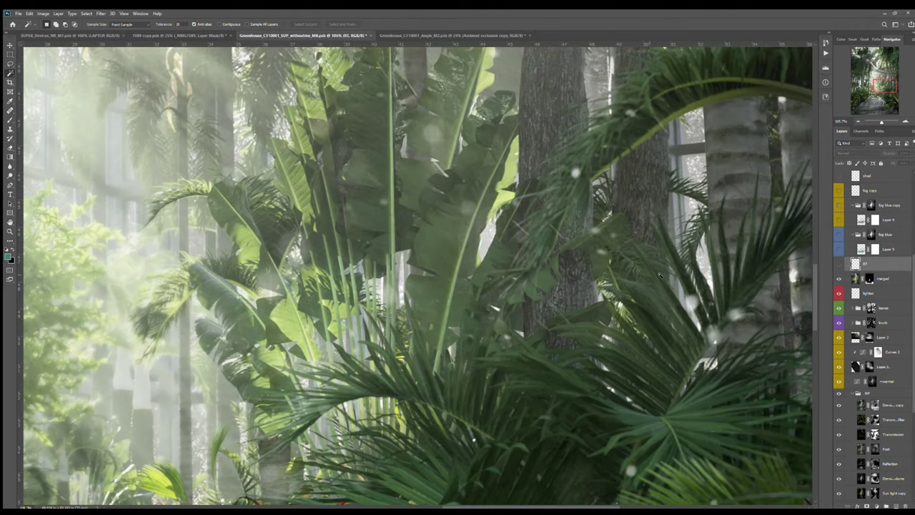
click(839, 264)
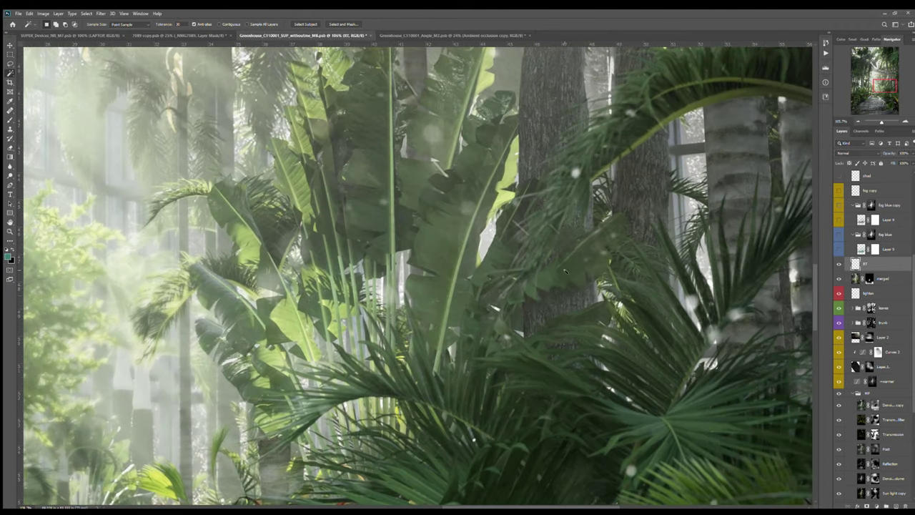
alt+scroll(543, 356, down, 1)
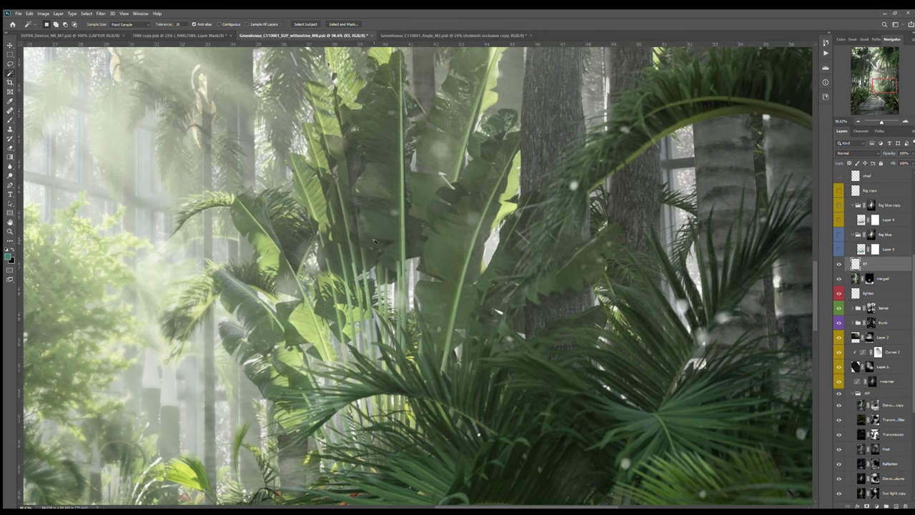
- Examine the fog blue group's mask on its own and return to the whole composite
alt+scroll(500, 313, down, 5)
alt+scroll(641, 296, down, 2)
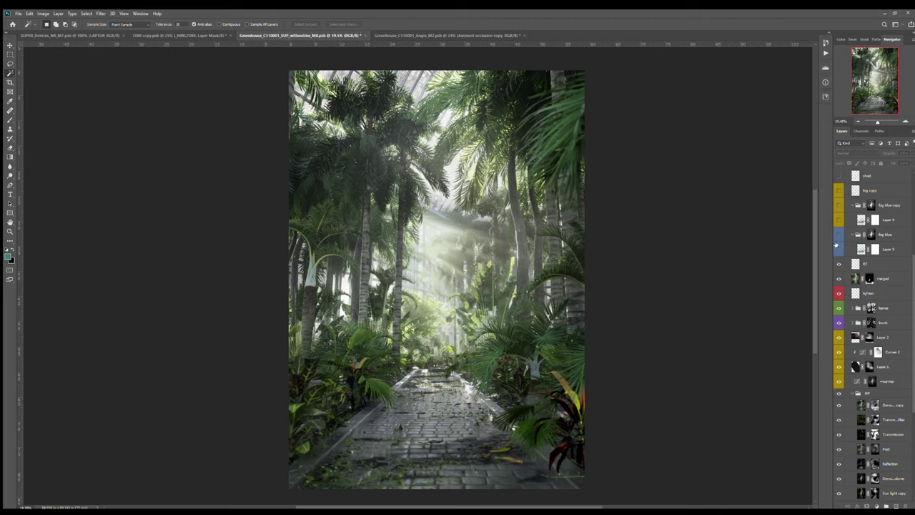
click(888, 248)
click(871, 235)
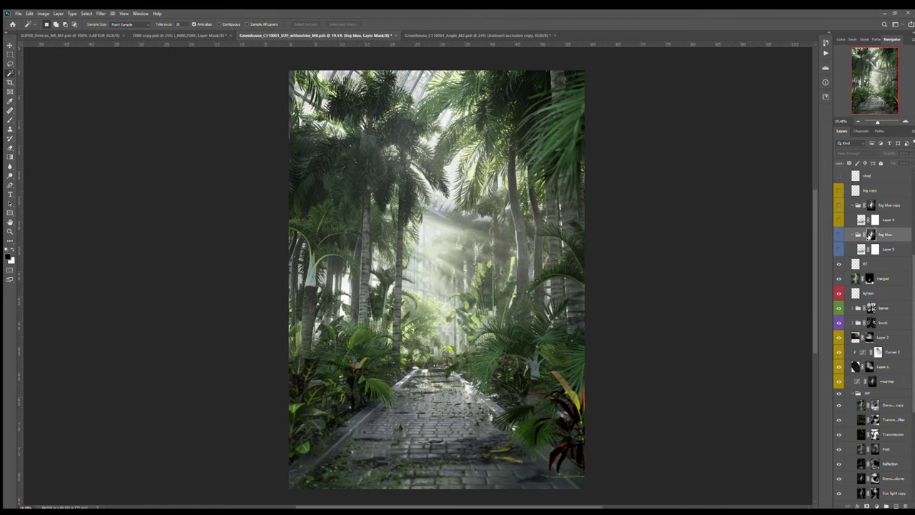
alt+click(870, 236)
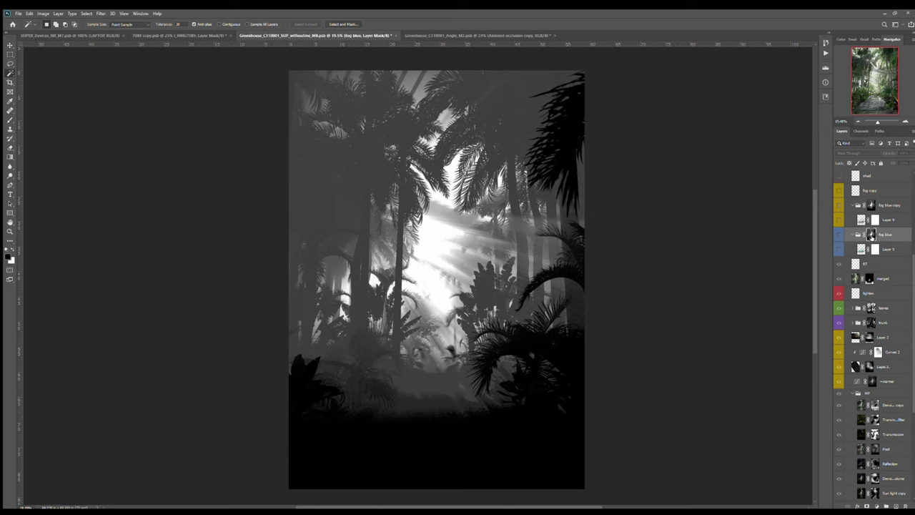
alt+click(870, 238)
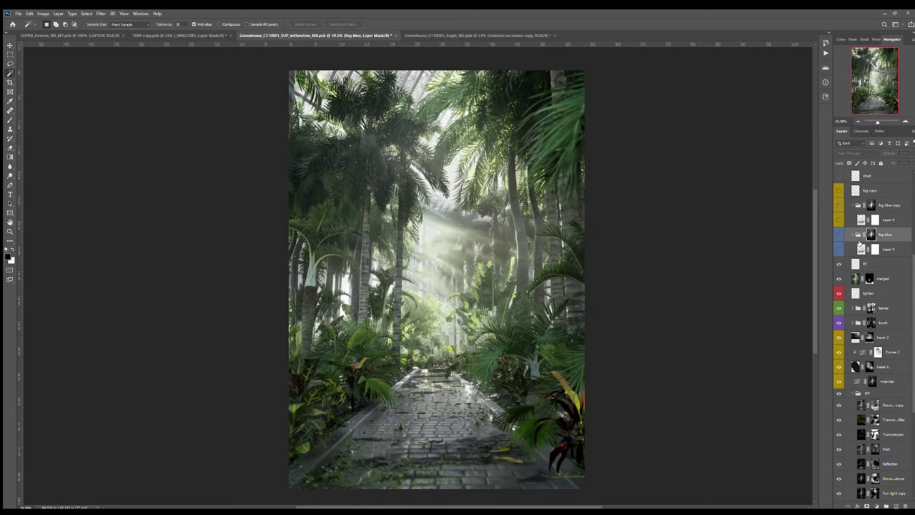
- Isolate the Volume pass, load its red channel as a selection, and restore the visibility of the other layers
drag(909, 263, 906, 350)
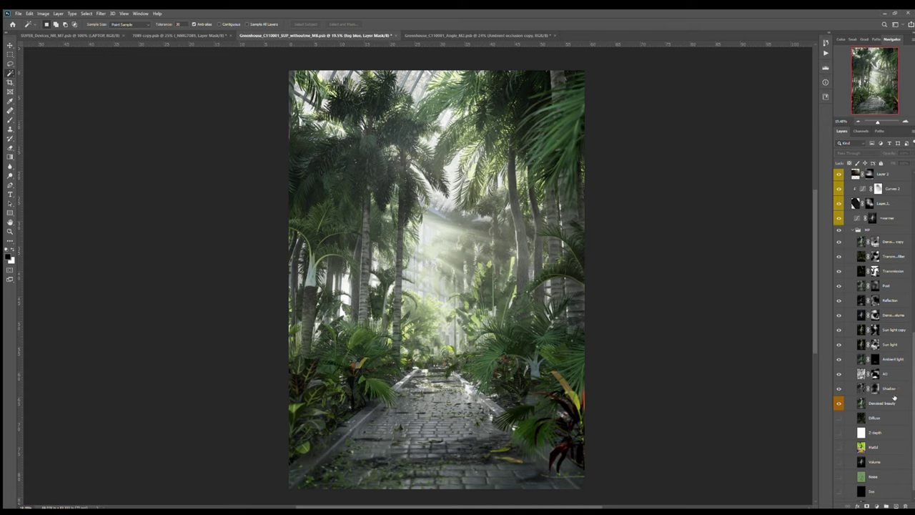
click(838, 462)
alt+click(838, 461)
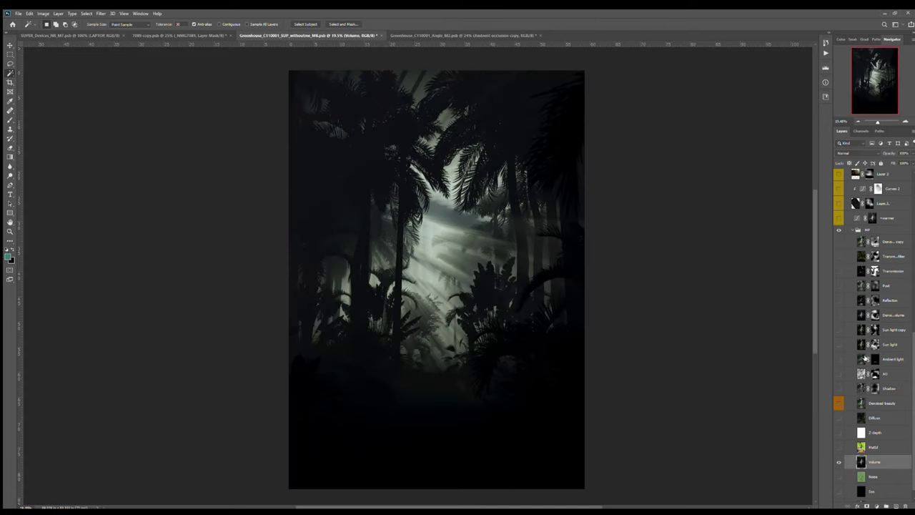
click(861, 131)
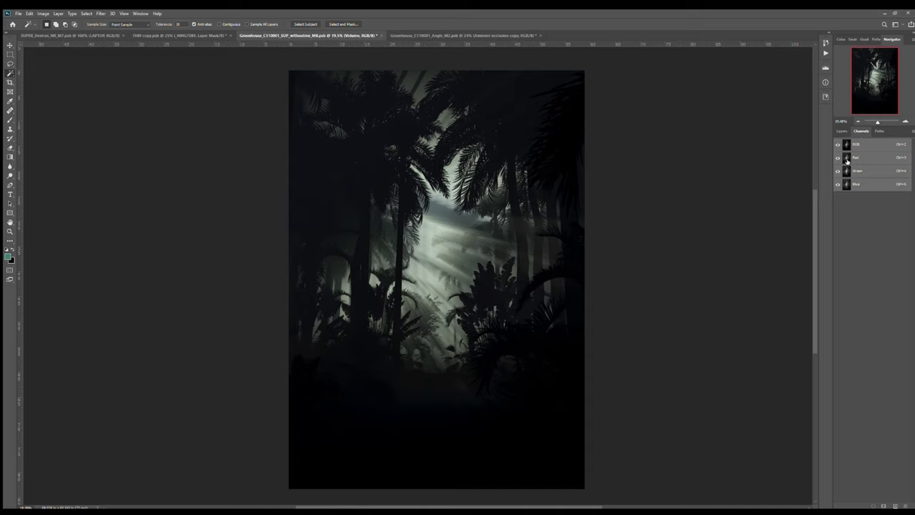
ctrl+click(846, 158)
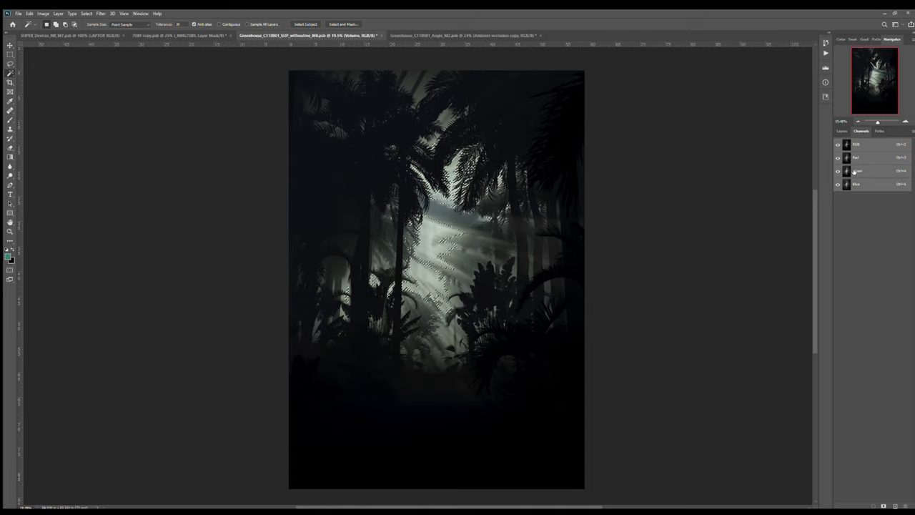
click(841, 131)
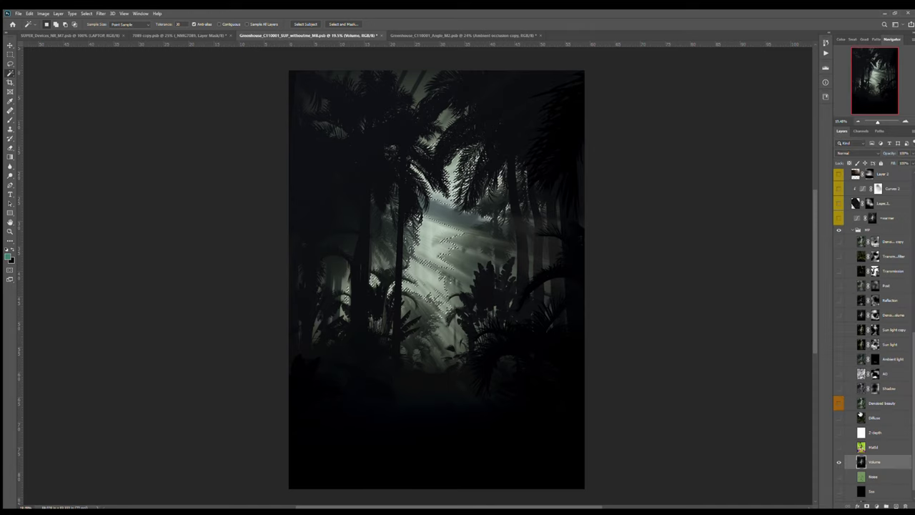
alt+click(839, 462)
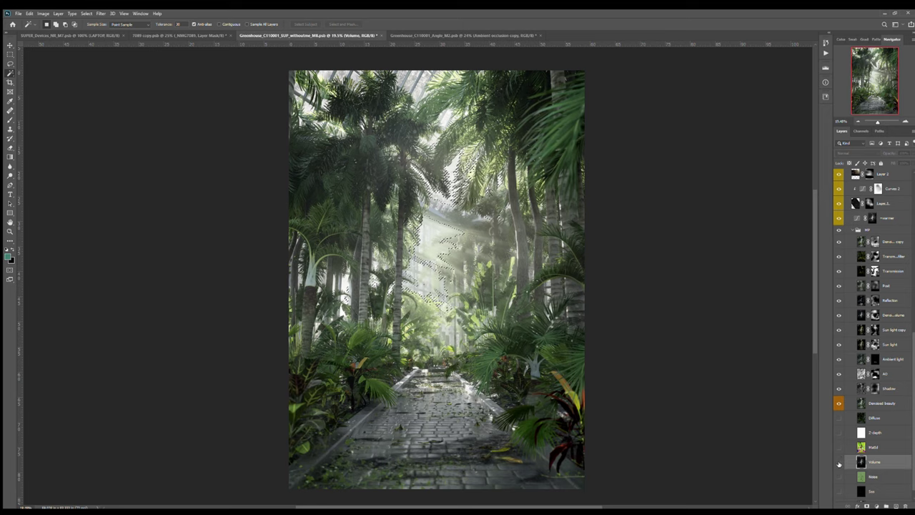
- Create a group above the RT layer, mask it with the volume selection, and inspect the mask
scroll(839, 464, up, 5)
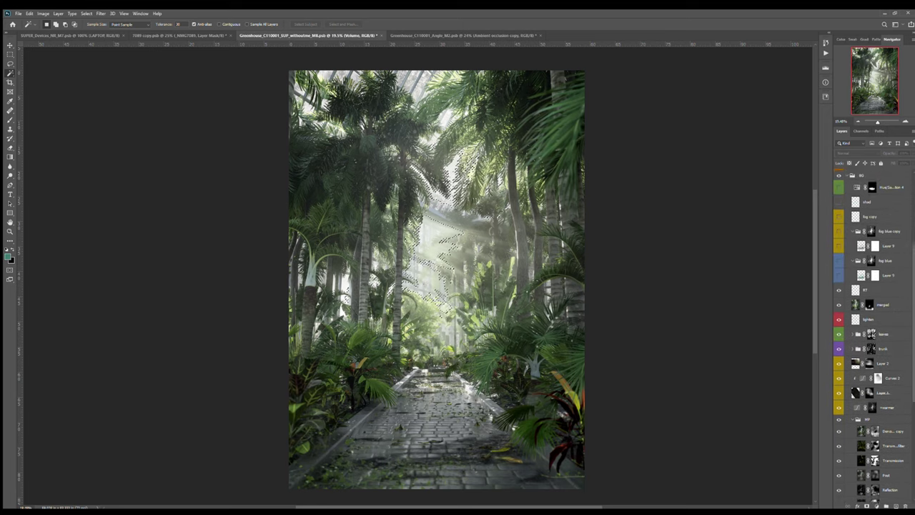
scroll(865, 315, up, 1)
click(866, 308)
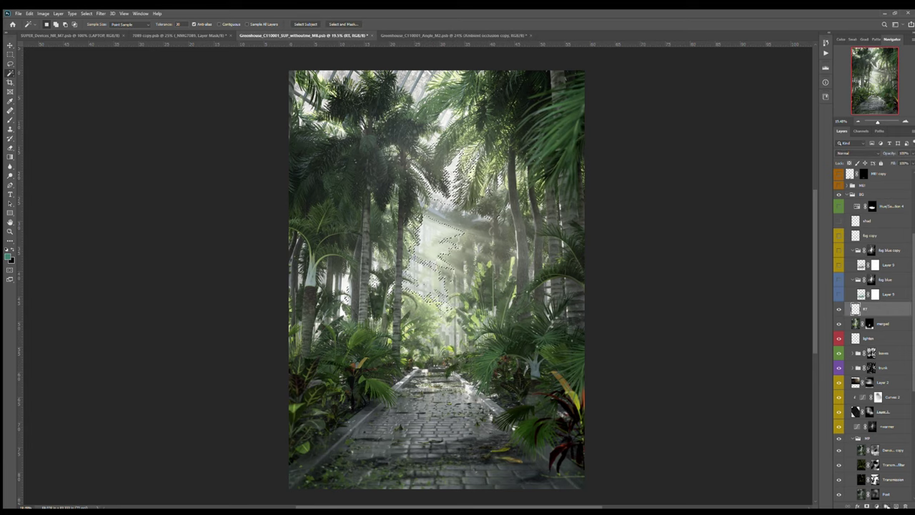
key(ctrl+g)
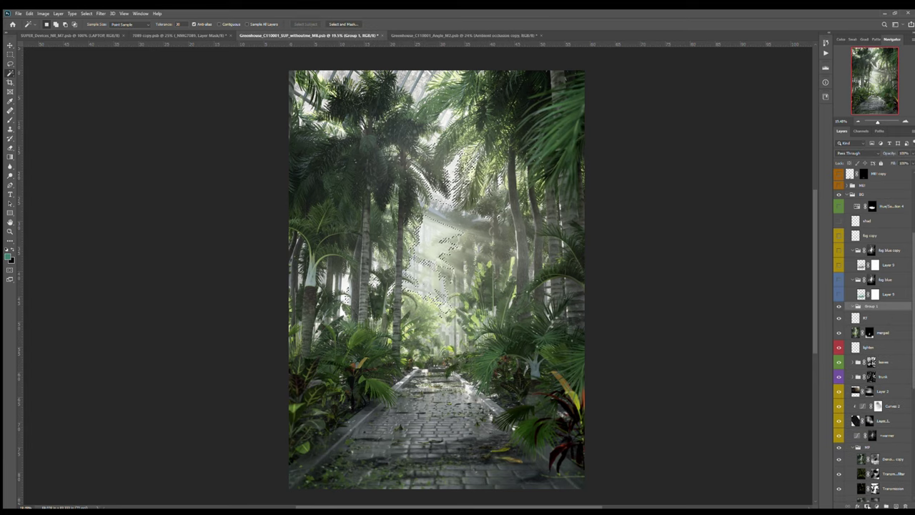
click(866, 505)
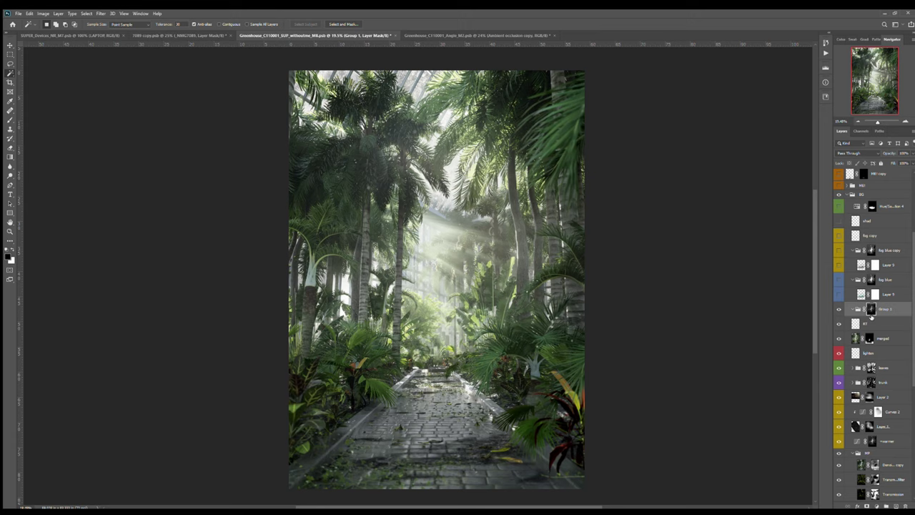
alt+click(871, 309)
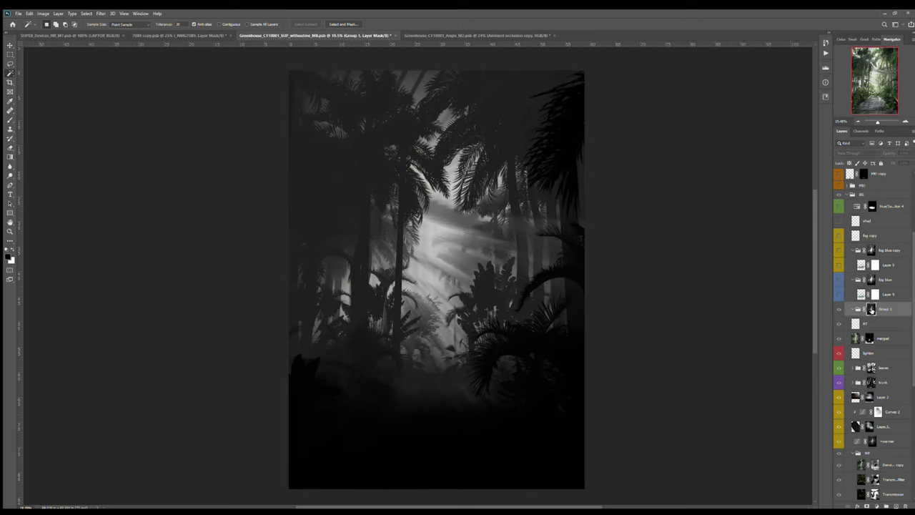
alt+click(871, 308)
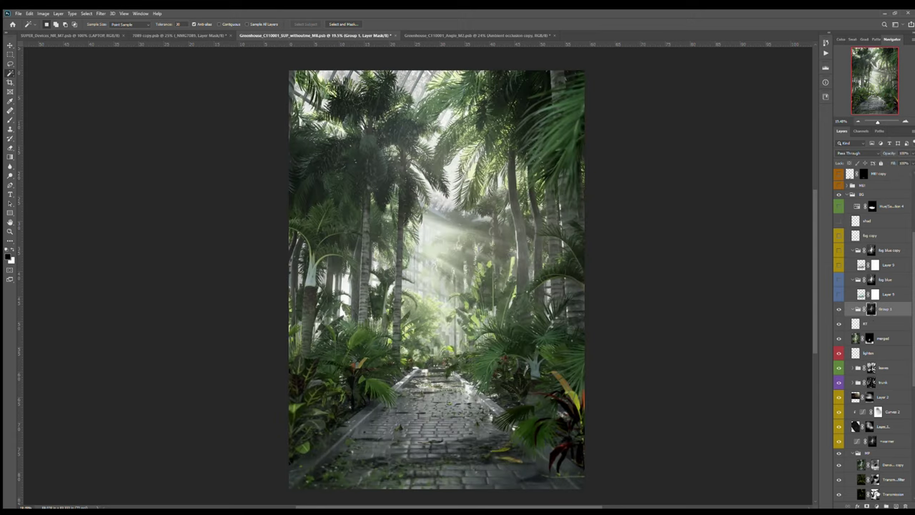
- Add a bright turquoise solid color fill inside the masked group and set its blend mode to Soft Light
click(877, 382)
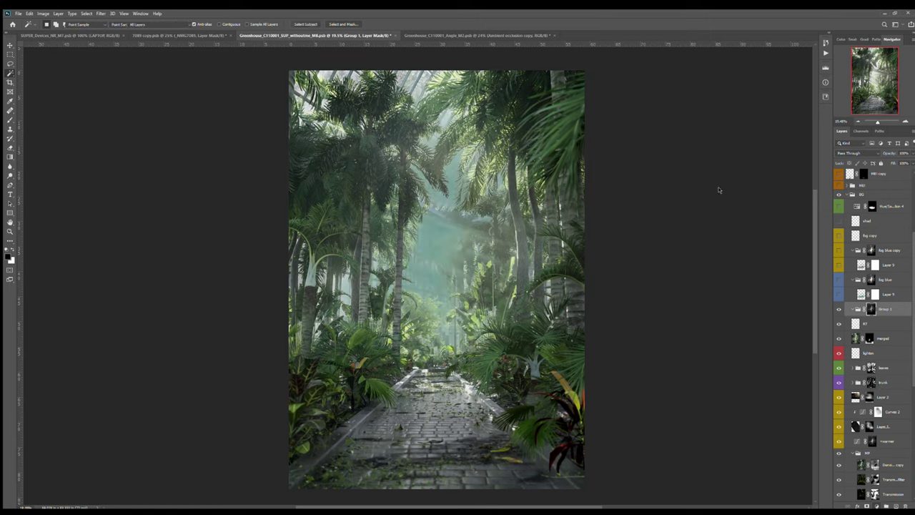
drag(684, 168, 697, 145)
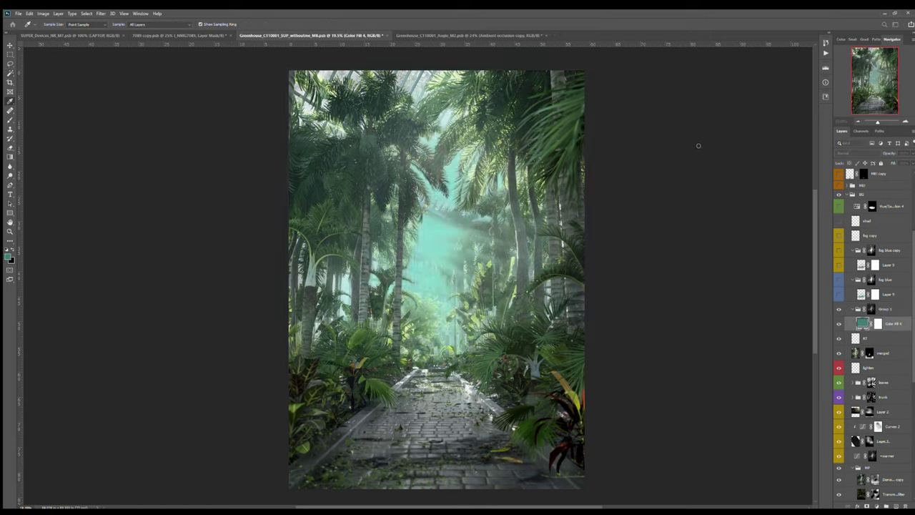
click(794, 129)
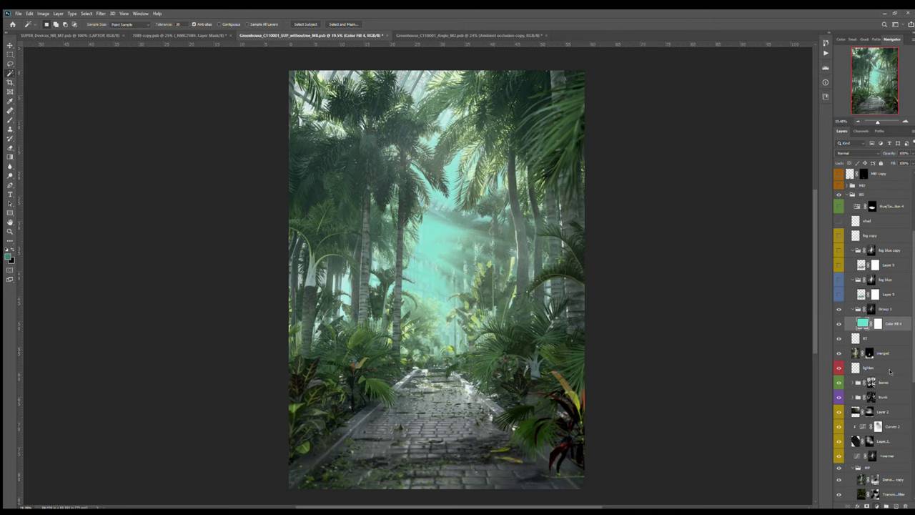
click(850, 153)
click(846, 243)
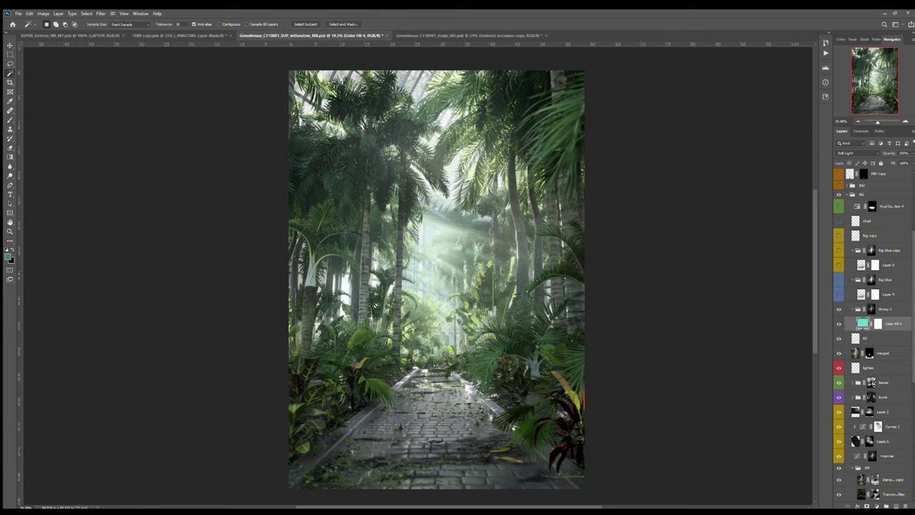
- Delete the new volume-masked group together with its turquoise color fill
click(888, 309)
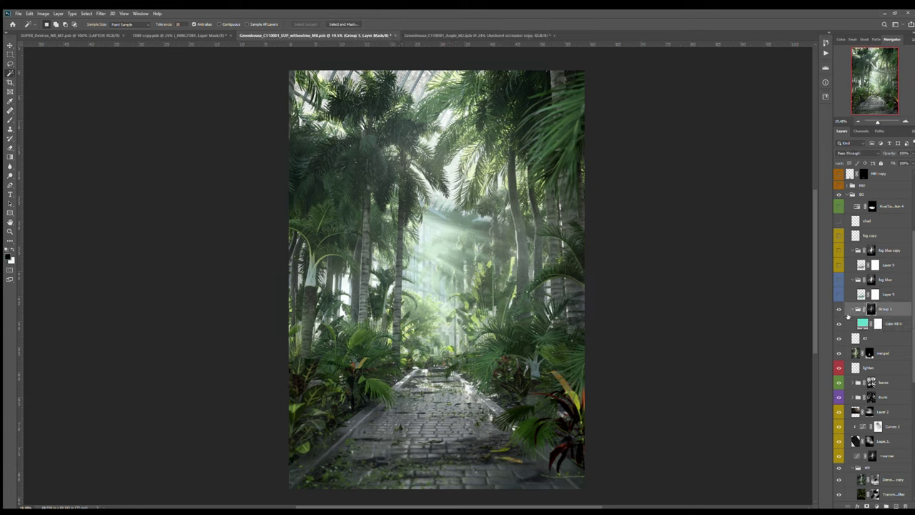
key(Delete)
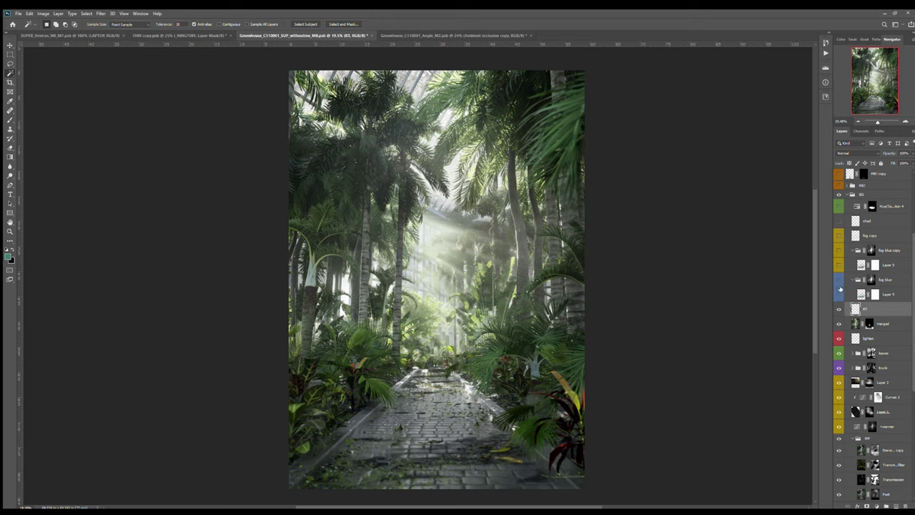
- Make the fog blue group and its layer visible, and compare the composite with that layer off and on
click(839, 280)
click(839, 294)
click(886, 281)
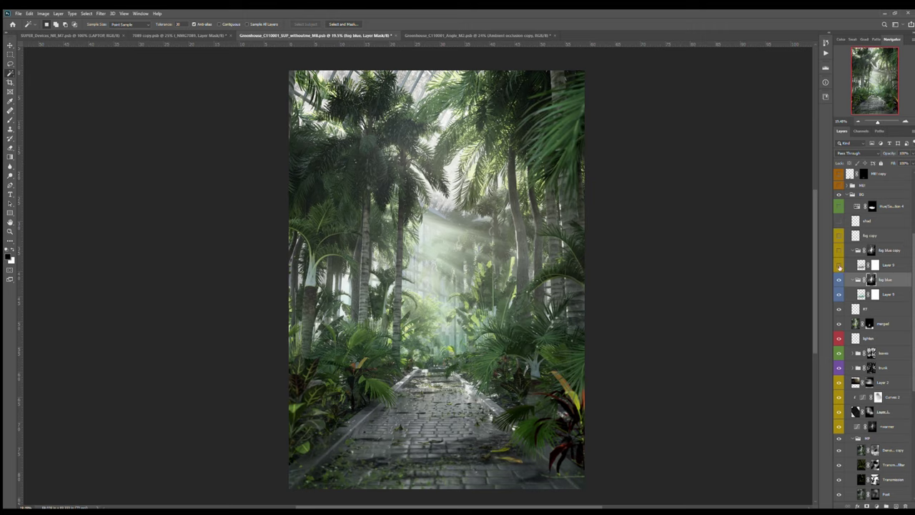
click(839, 295)
click(839, 294)
- Show the fog blue copy group's layer and ready the brush at 50% opacity with light grey sampled from the fog above the path
click(839, 266)
click(874, 266)
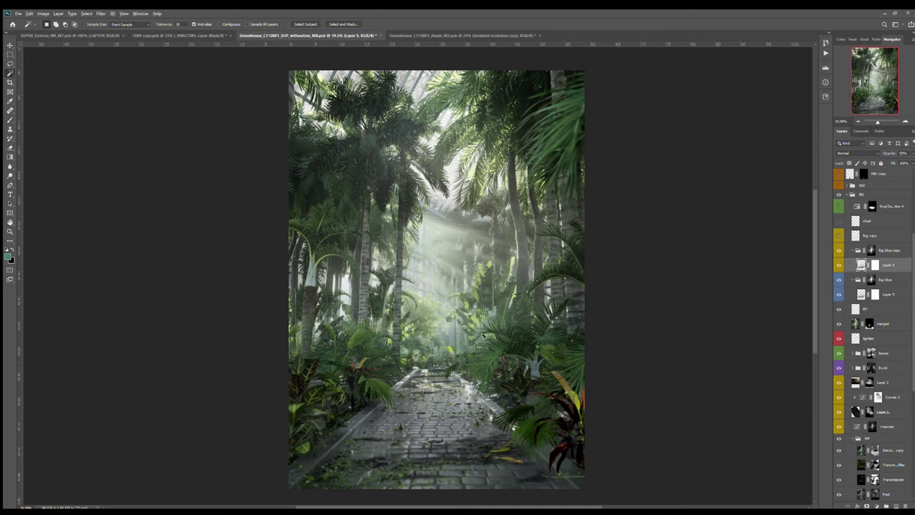
key(b)
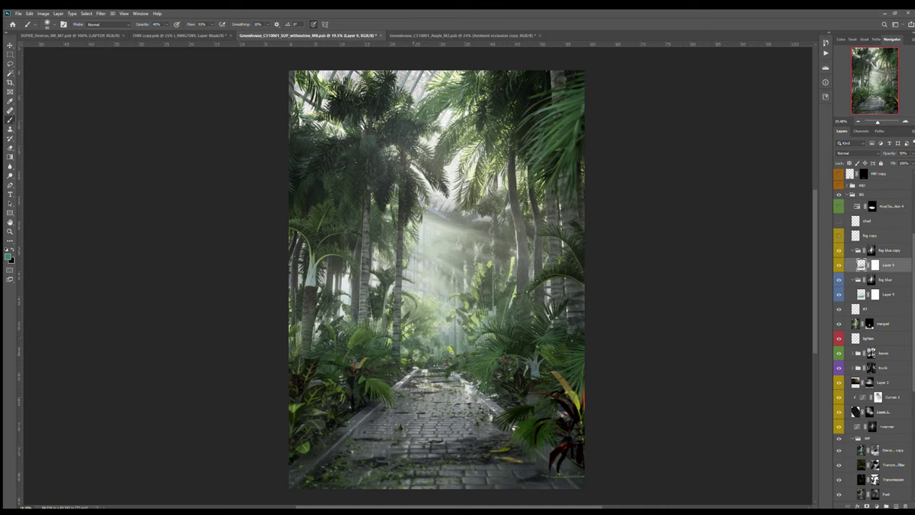
alt+click(445, 330)
key(w)
key(b)
key(5)
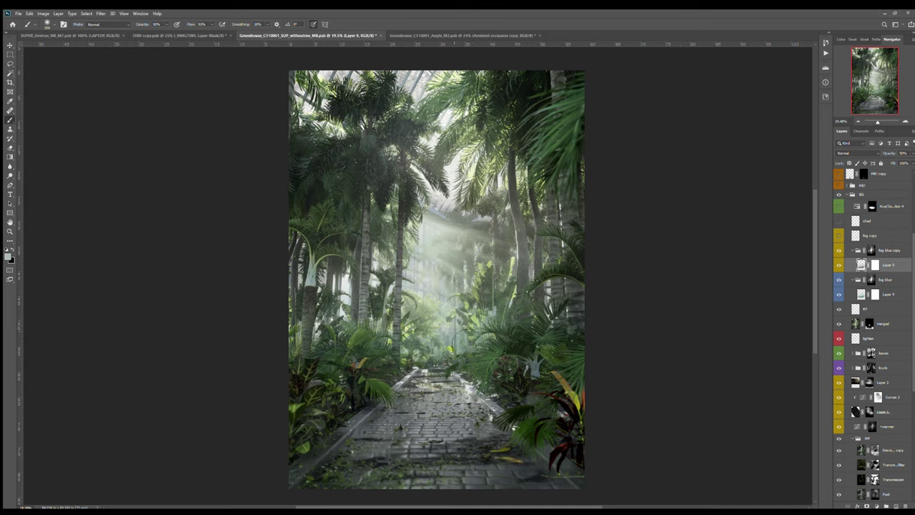
- Make the fog copy and shad layers above the fog groups visible
click(888, 251)
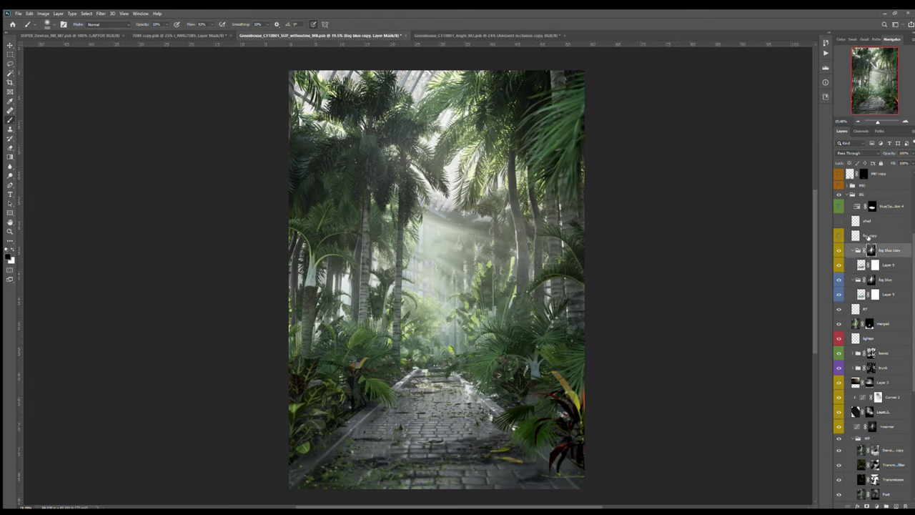
click(868, 235)
click(839, 236)
scroll(910, 246, up, 3)
click(868, 269)
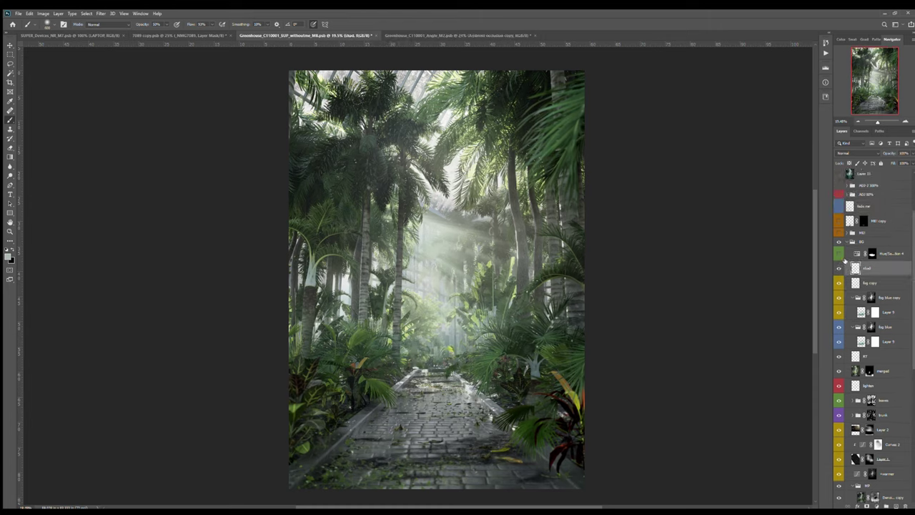
- Show the ME! group and inspect the walking woman up close and within the whole composite
click(839, 232)
alt+scroll(420, 353, up, 8)
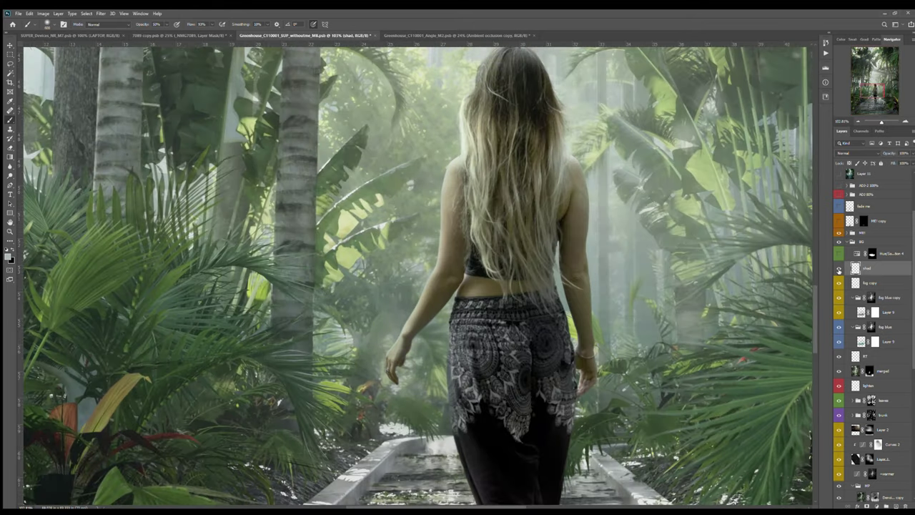
alt+scroll(466, 353, down, 5)
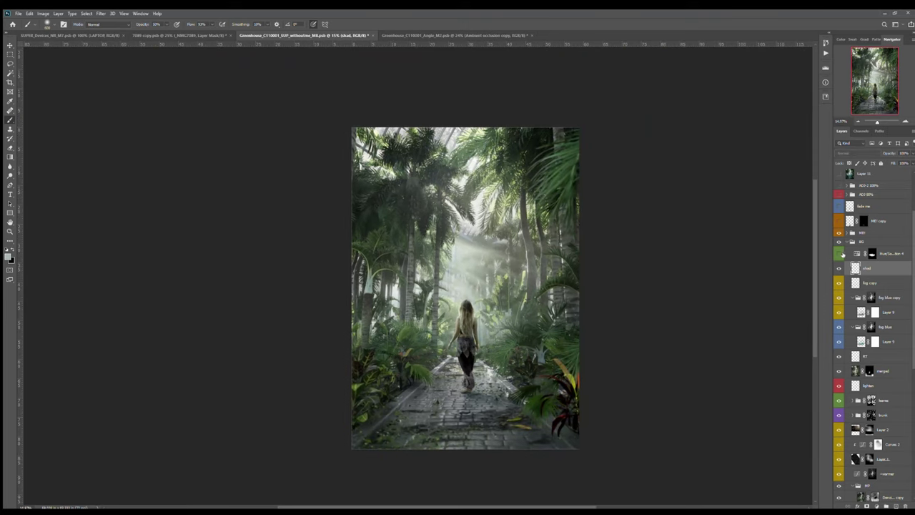
alt+scroll(464, 347, up, 1)
alt+scroll(463, 347, up, 2)
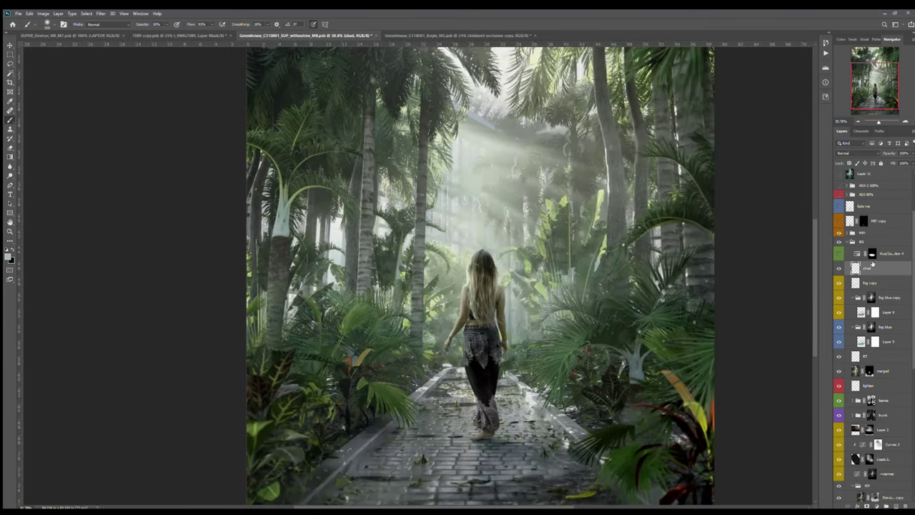
- Toggle the ME! group off and on, collapse the BG group, and expand the ME! group to list its layers
click(840, 234)
click(850, 242)
click(843, 308)
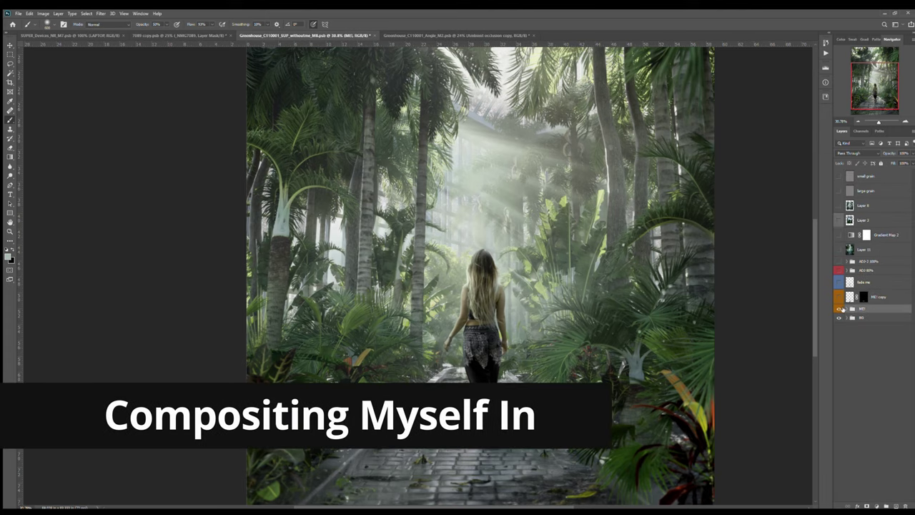
click(846, 308)
scroll(875, 286, down, 2)
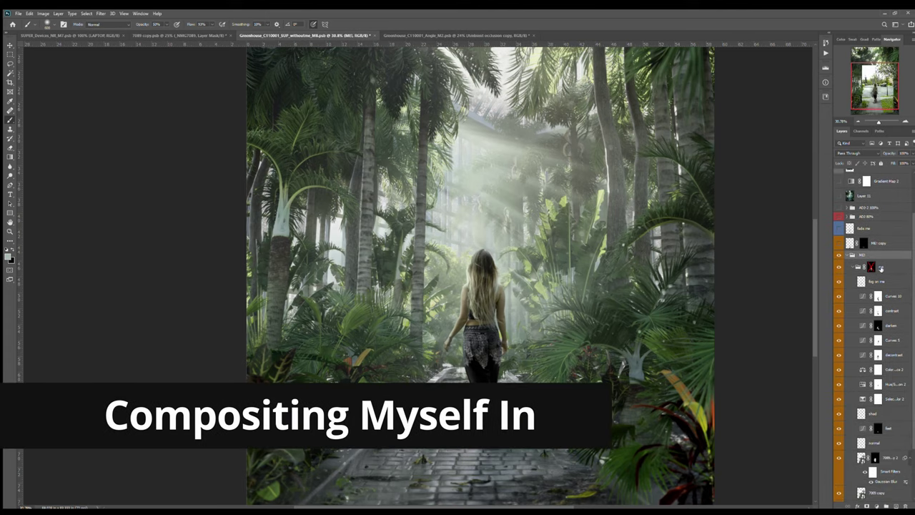
- Reveal the woman's original street photo by disabling the me group's mask and hiding its layers from fog on me down to normal
drag(840, 281, 840, 355)
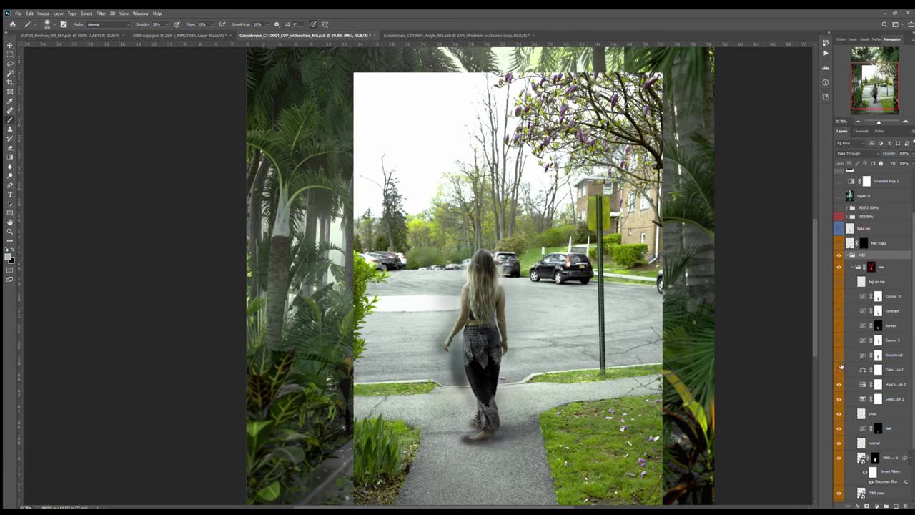
drag(841, 436, 839, 398)
scroll(909, 365, down, 2)
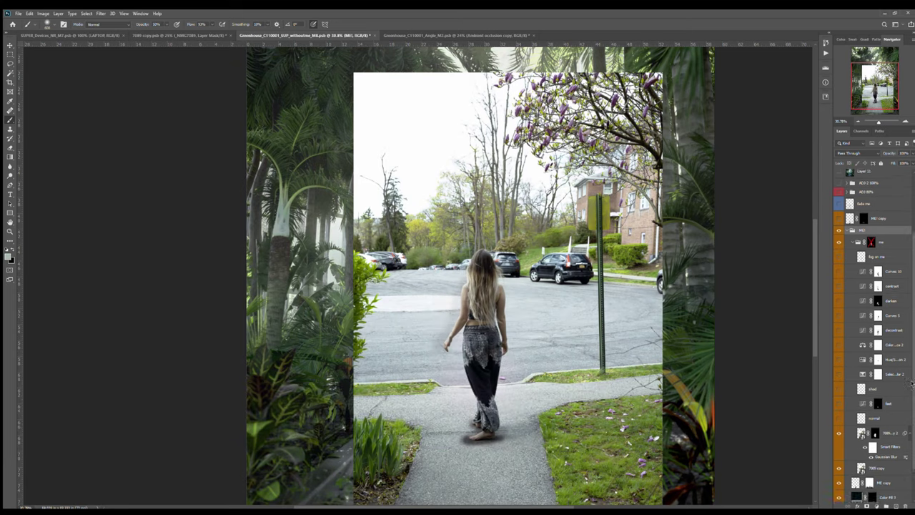
- Toggle the 7089 copy layer off and on, and re-enable the me group's mask to cut the woman out of her street photo
drag(519, 376, 500, 336)
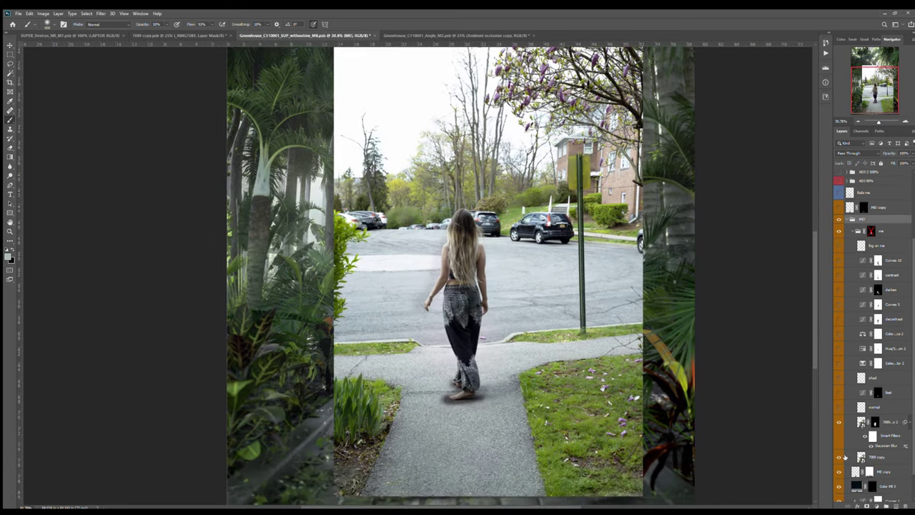
click(839, 457)
click(839, 459)
shift+click(874, 423)
shift+click(869, 231)
key(ctrl+plus)
alt+scroll(503, 325, up, 3)
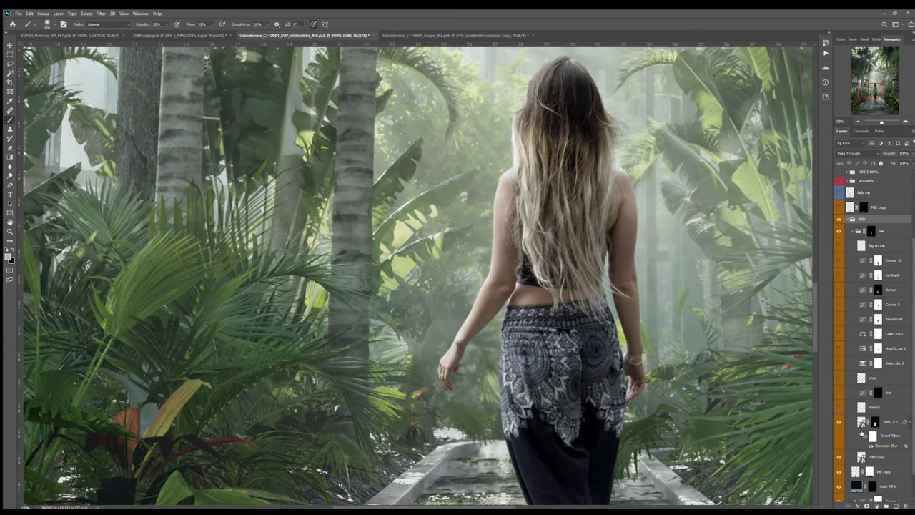
- Select the 7089 copy 2 layer and compare the woman with its Gaussian Blur smart filter off and on
click(861, 426)
drag(563, 287, 533, 138)
drag(482, 298, 575, 373)
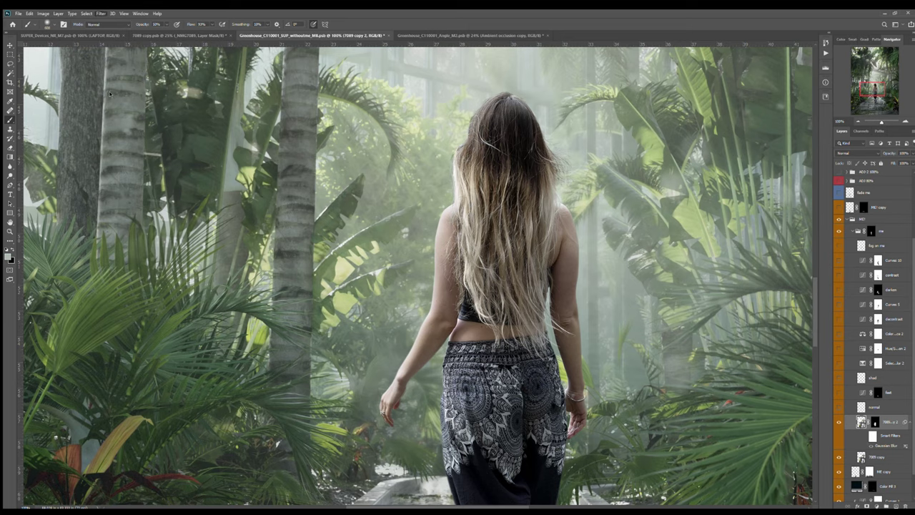
click(864, 435)
drag(529, 399, 531, 335)
scroll(530, 335, down, 8)
scroll(483, 321, up, 9)
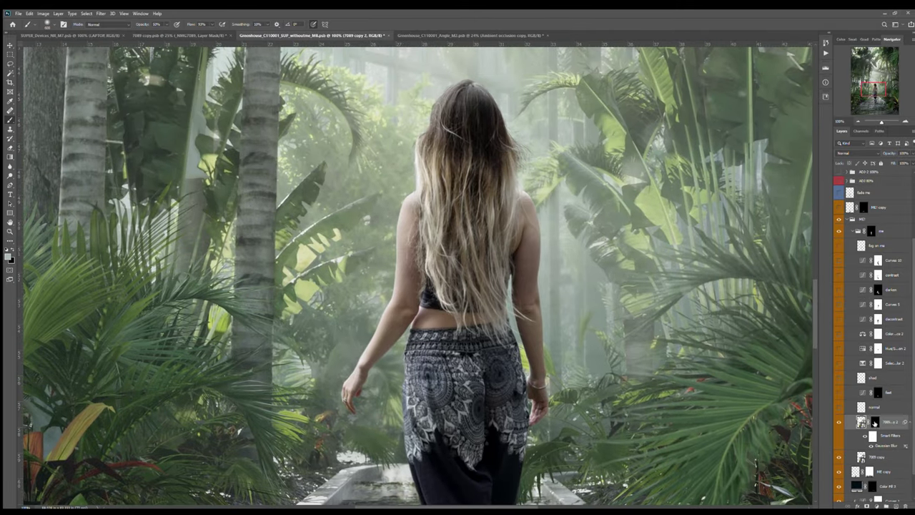
- Make the normal layer above 7089 copy 2 visible
click(840, 408)
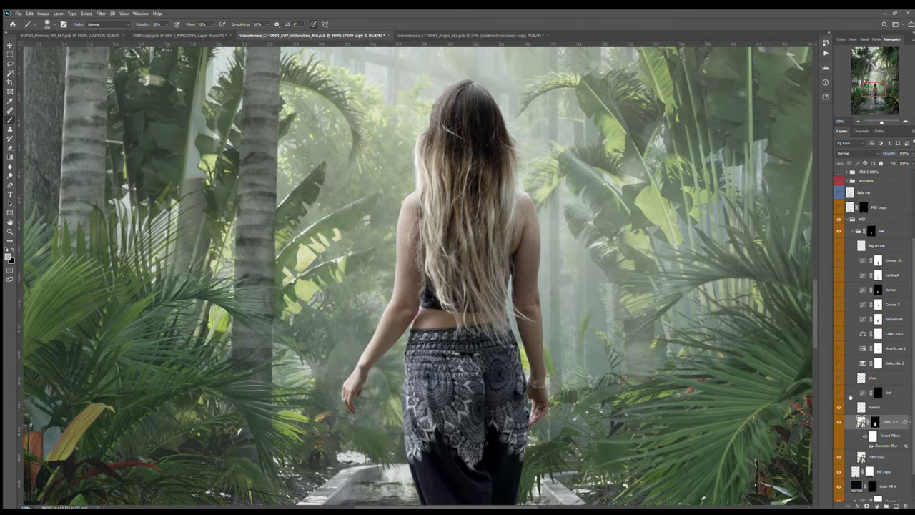
click(840, 407)
click(839, 406)
- View the me group's mask on its own to examine the arm and waist edges, and return to the image
alt+click(870, 230)
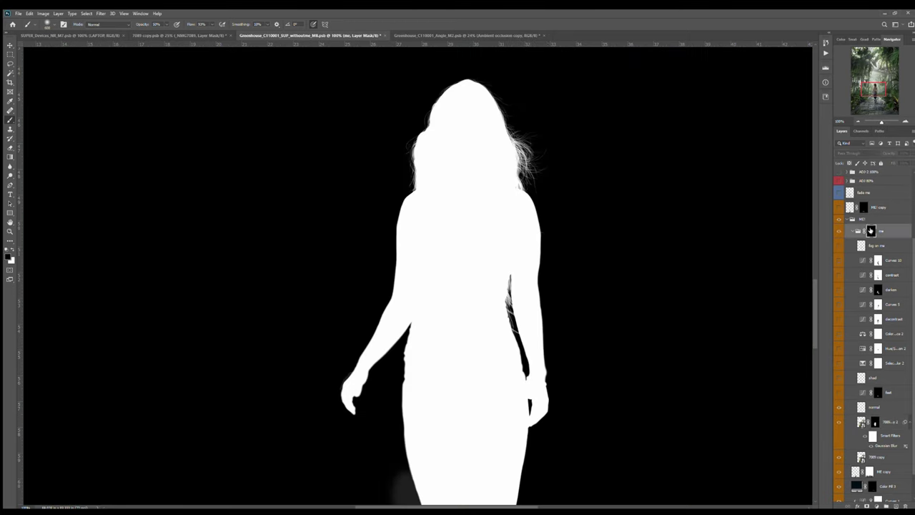
drag(464, 300, 584, 267)
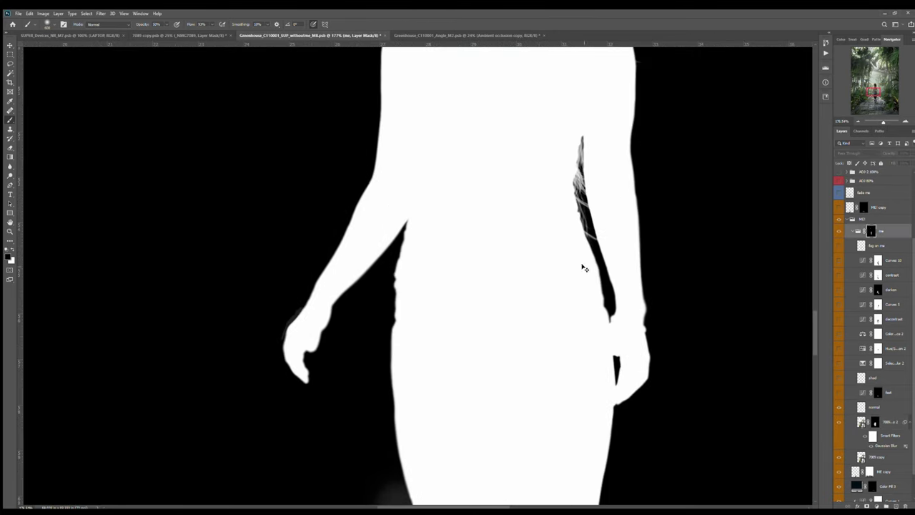
alt+click(872, 230)
- Try tracing the edge of the woman's waistband with a few Pen tool points
key(p)
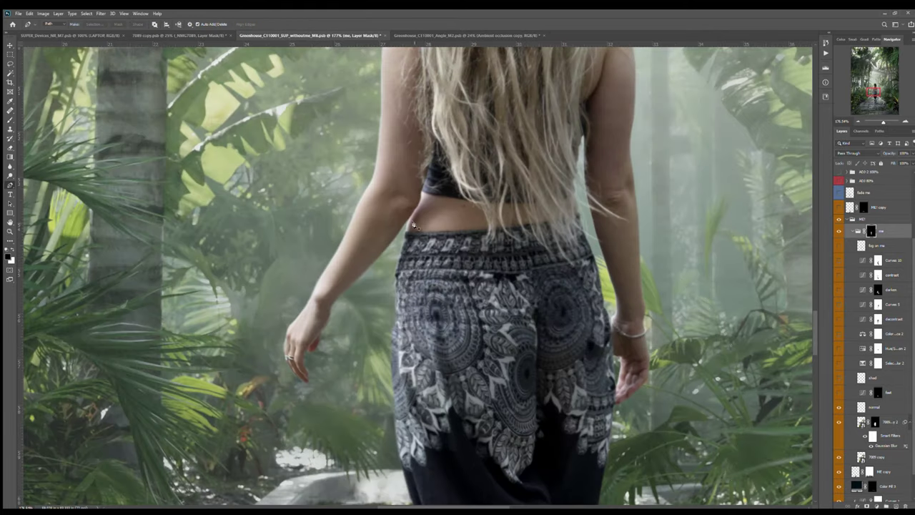
click(406, 233)
click(401, 249)
click(394, 295)
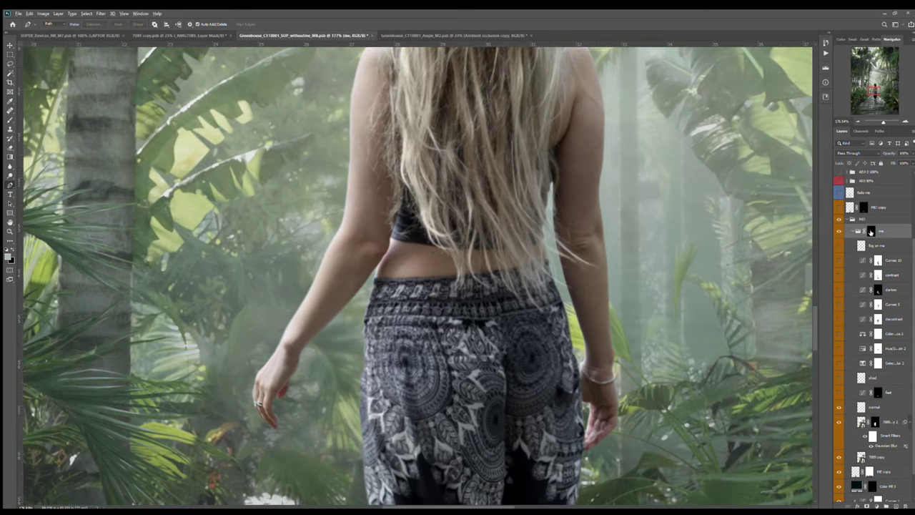
- Isolate the me group's mask to inspect the hair edges, set up a very small white brush, and return to the composite
alt+click(870, 231)
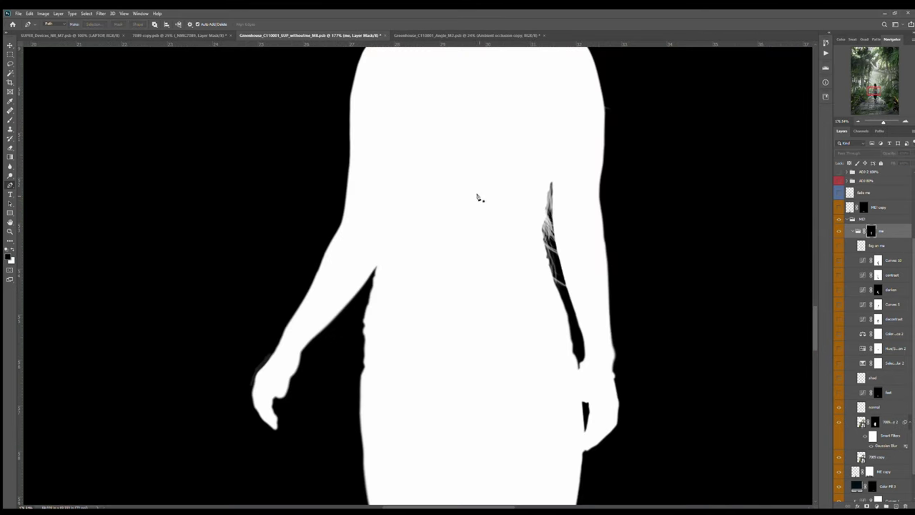
drag(476, 198, 451, 325)
key(b)
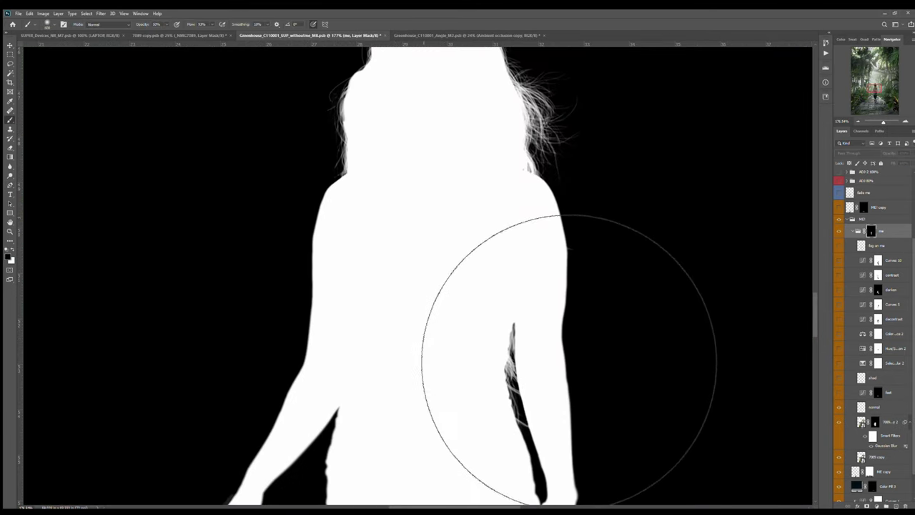
key(bracketleft)
key(bracketleft)
key(bracketleft)
key(bracketleft)
key(bracketleft)
key(bracketleft)
key(bracketleft)
key(bracketleft)
key(bracketleft)
key(bracketleft)
key(bracketleft)
key(bracketleft)
key(bracketleft)
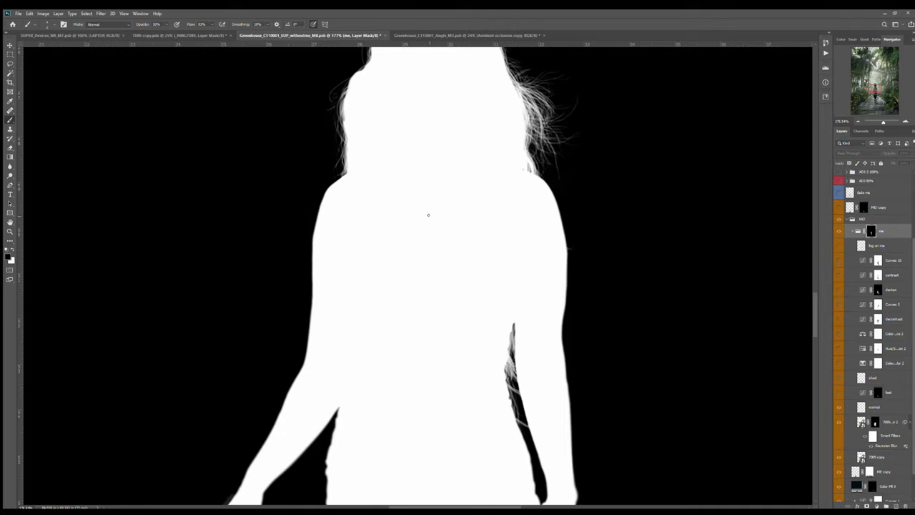
key(x)
alt+click(871, 231)
- Make the feet curves layer and the shad layer in the me group visible
alt+scroll(486, 276, down, 5)
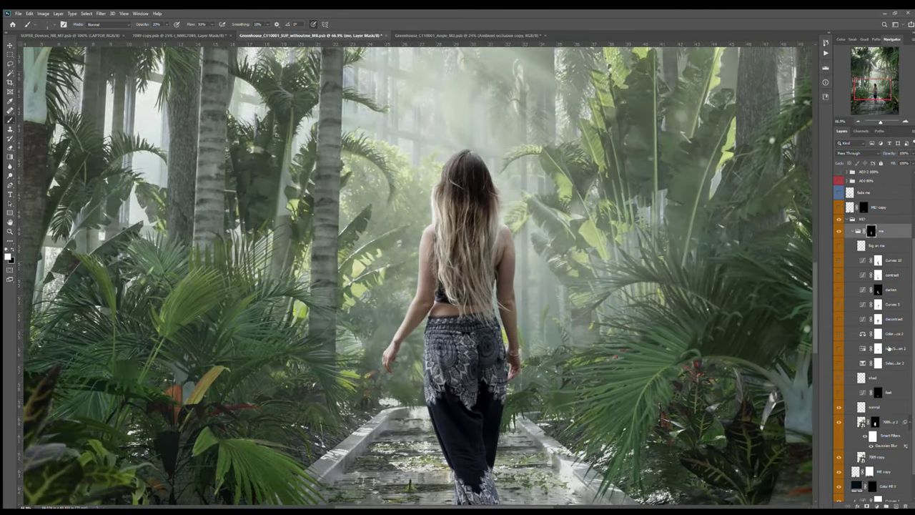
click(880, 392)
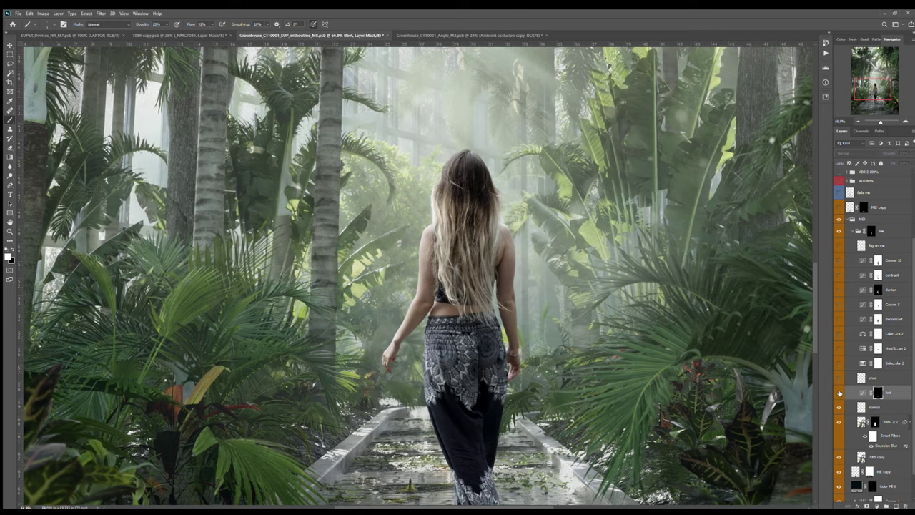
alt+scroll(801, 374, down, 3)
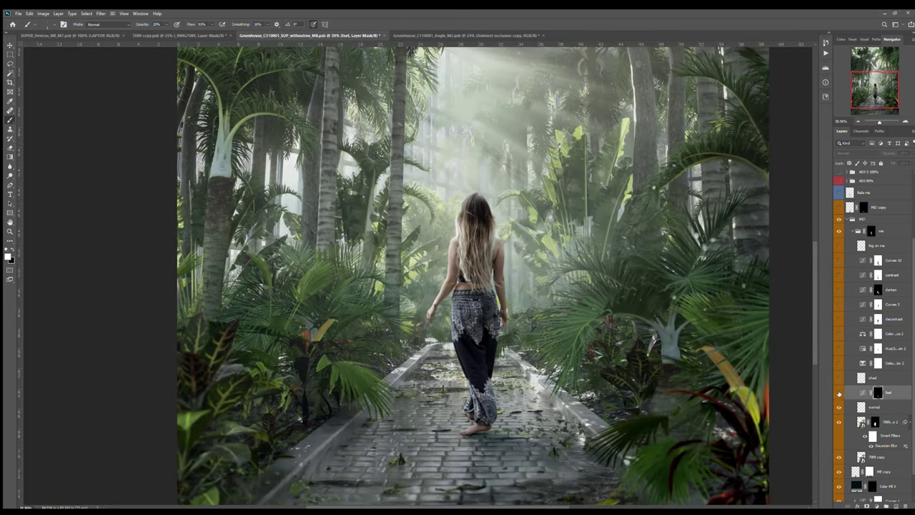
click(839, 378)
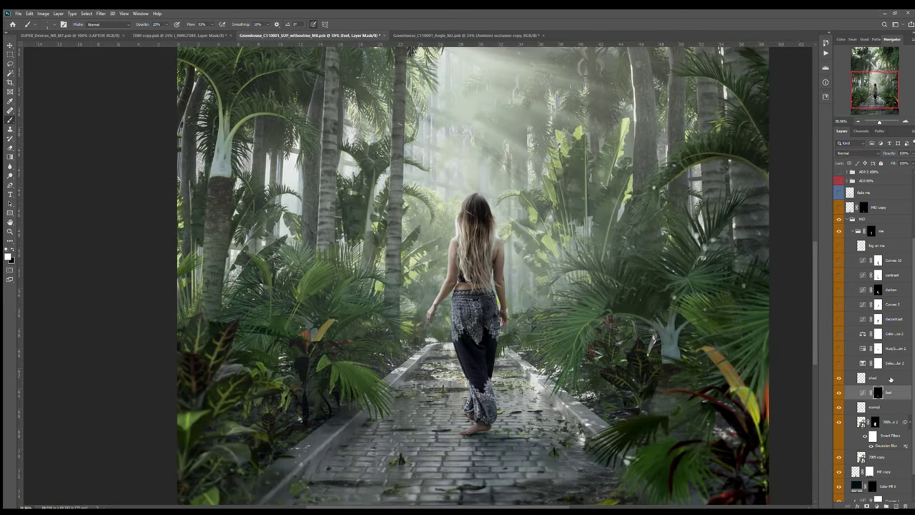
click(890, 378)
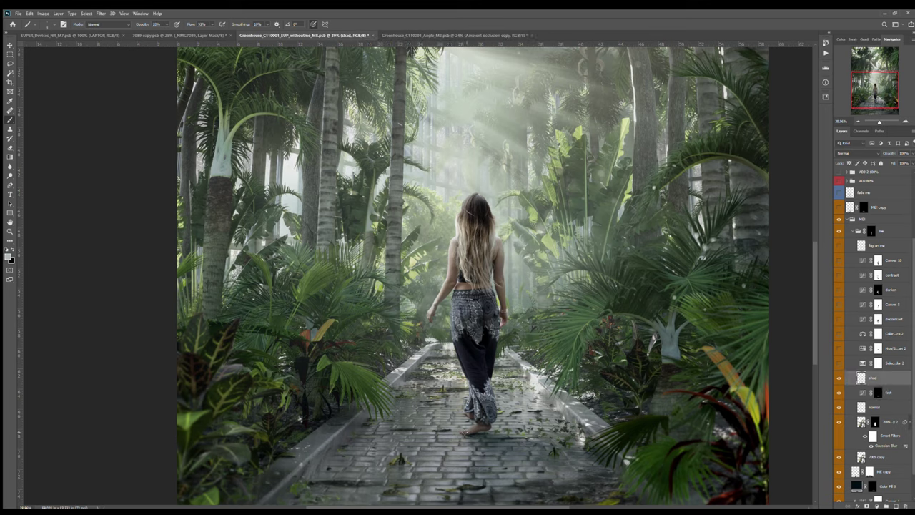
- Show the woman's adjustment layers from the selective color layer up to Curves 5, and turn on the ADJ 80% group
click(839, 311)
click(868, 183)
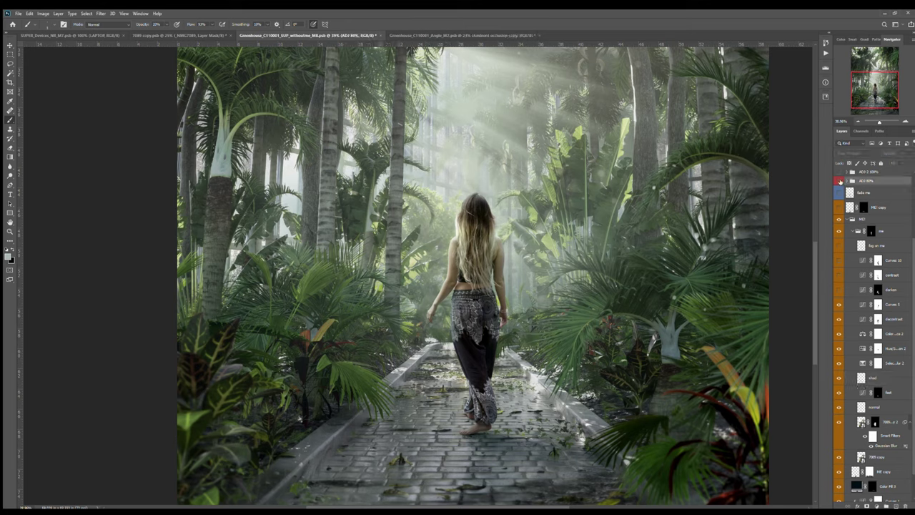
click(838, 182)
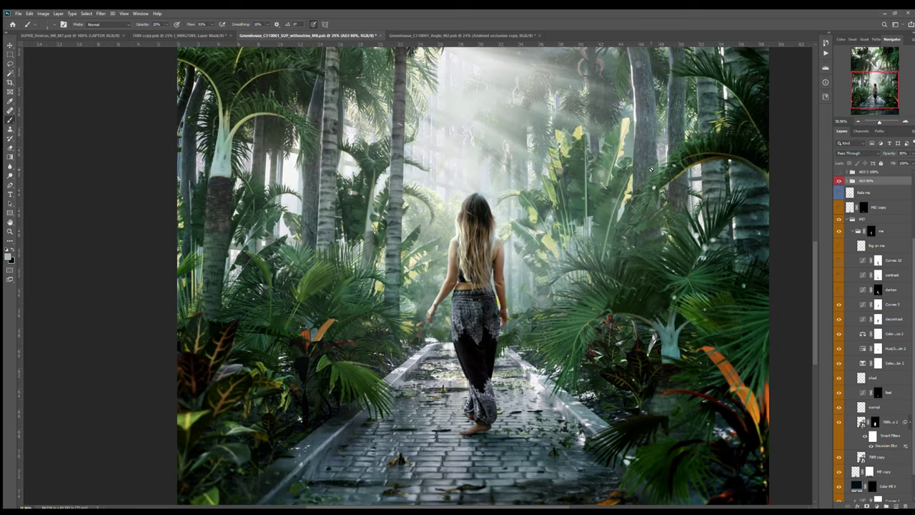
- Make the Curves 10, contrast, darken and fog on me layers visible, and select fog on me
click(839, 261)
click(862, 261)
click(839, 275)
click(839, 288)
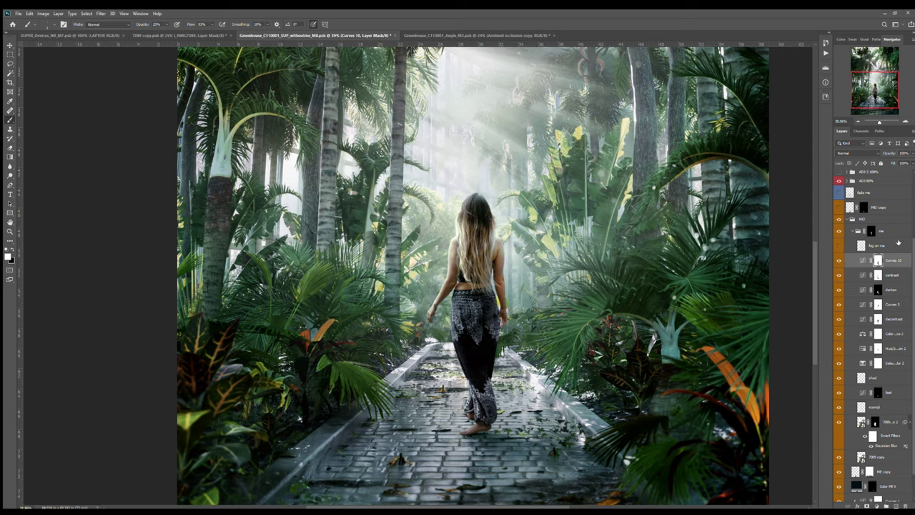
click(839, 245)
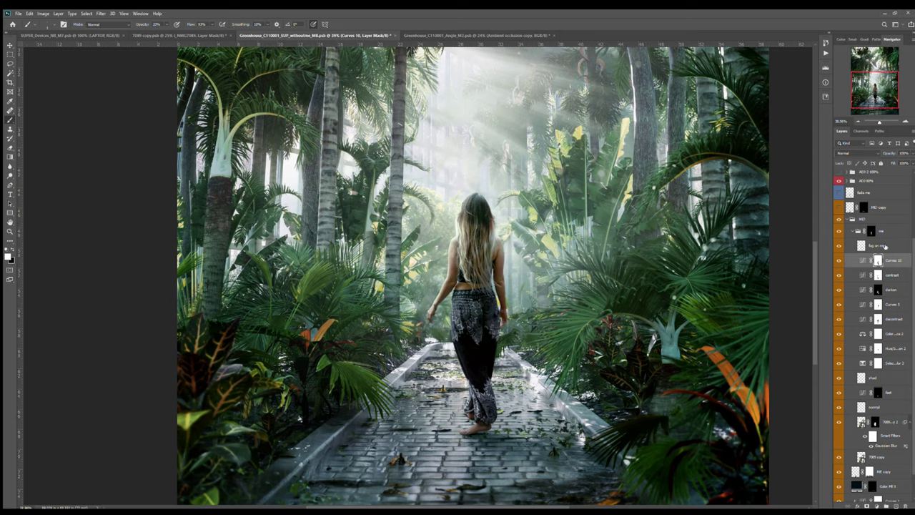
click(885, 246)
- Compare the composite with the ADJ 80% group off and on, leaving it visible
click(838, 181)
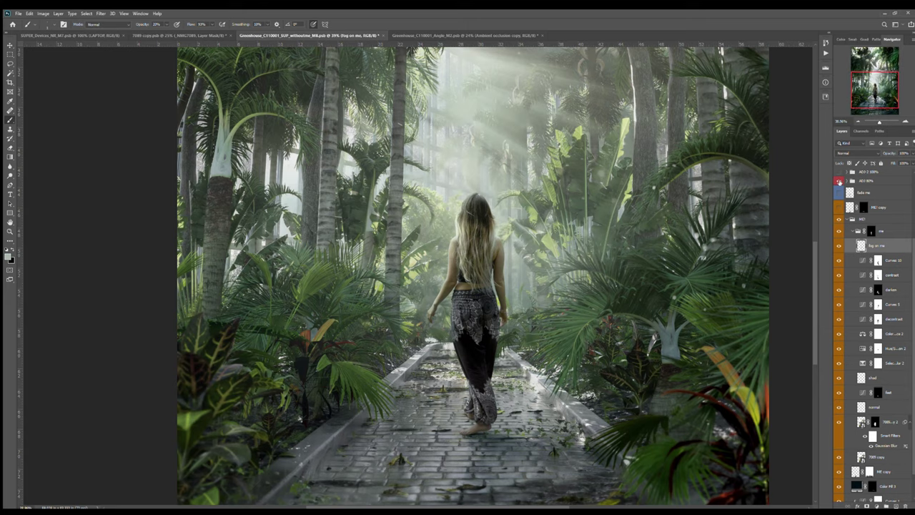
click(839, 180)
click(839, 181)
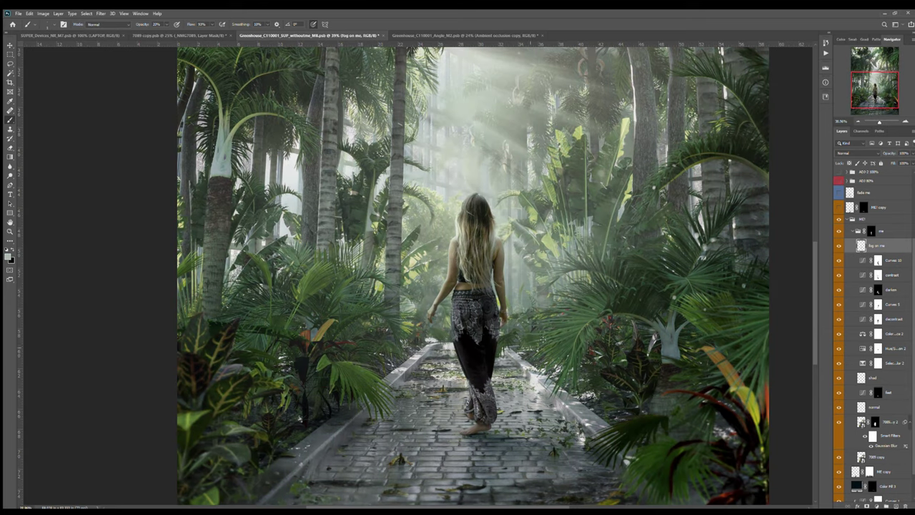
click(839, 181)
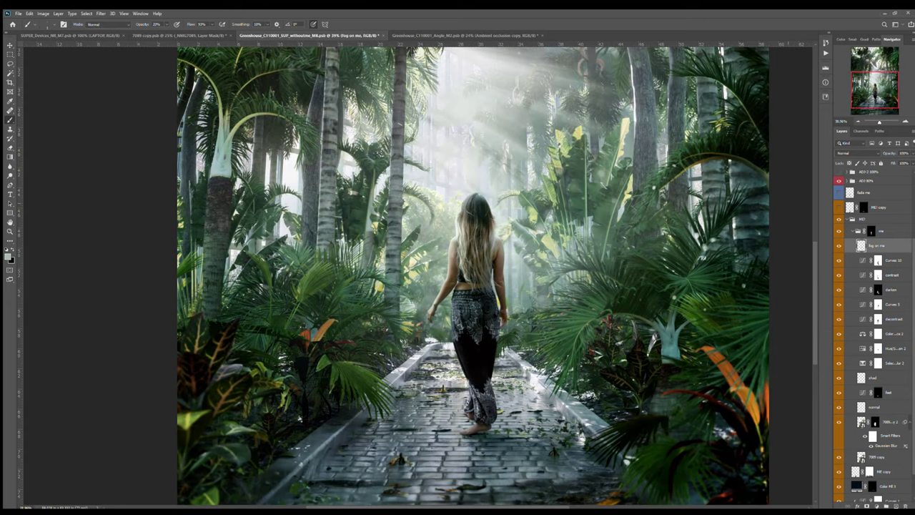
- Toggle the fog on me layer off and on to examine its effect on the woman within the whole composite
drag(517, 333, 483, 341)
alt+scroll(495, 316, down, 5)
click(839, 246)
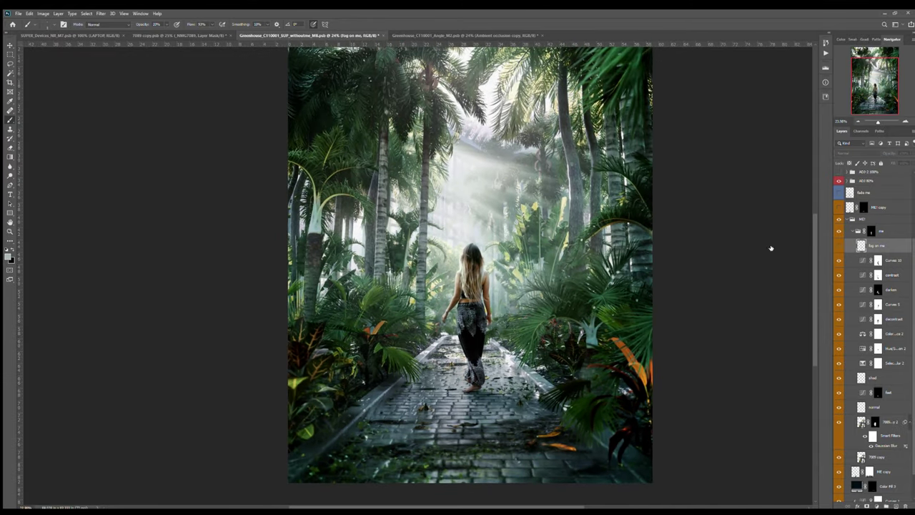
click(838, 246)
click(838, 246)
click(838, 246)
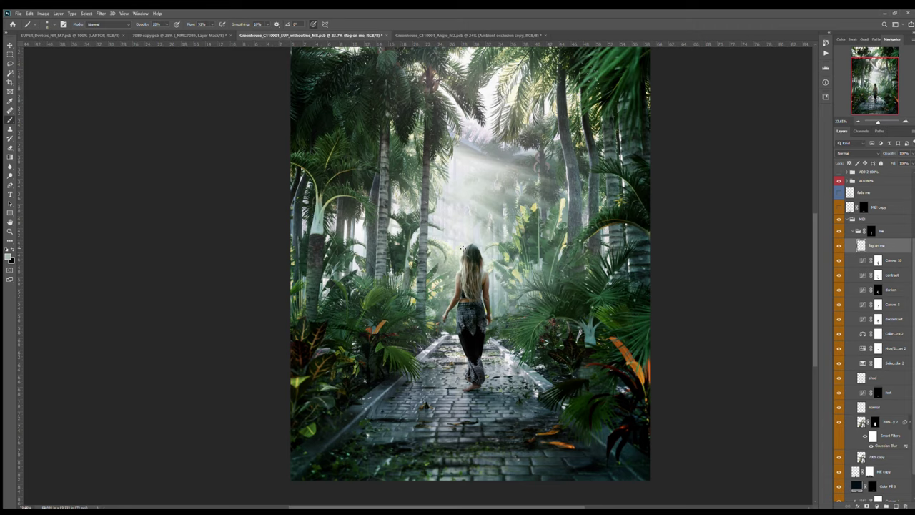
- Add a new layer above fog on me and brush soft fog over the woman with colors sampled from her surroundings
key(ctrl+shift+alt+n)
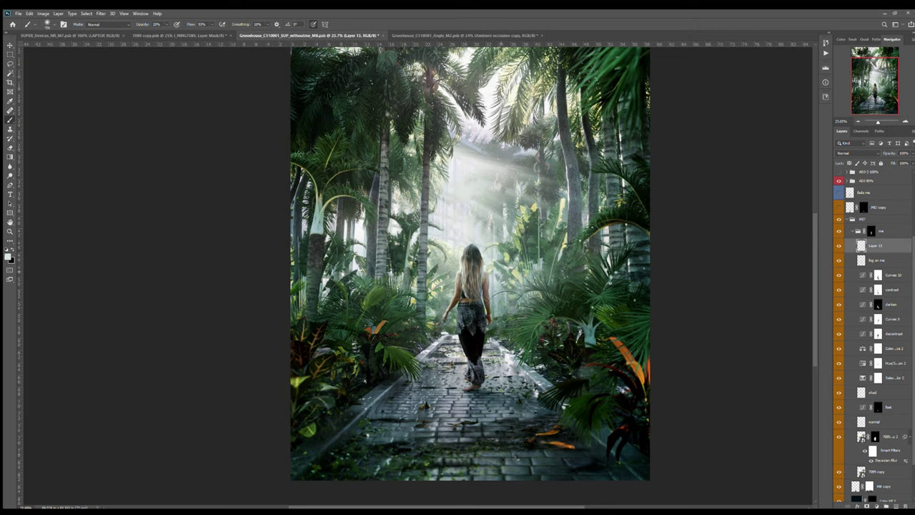
click(468, 297)
alt+click(431, 305)
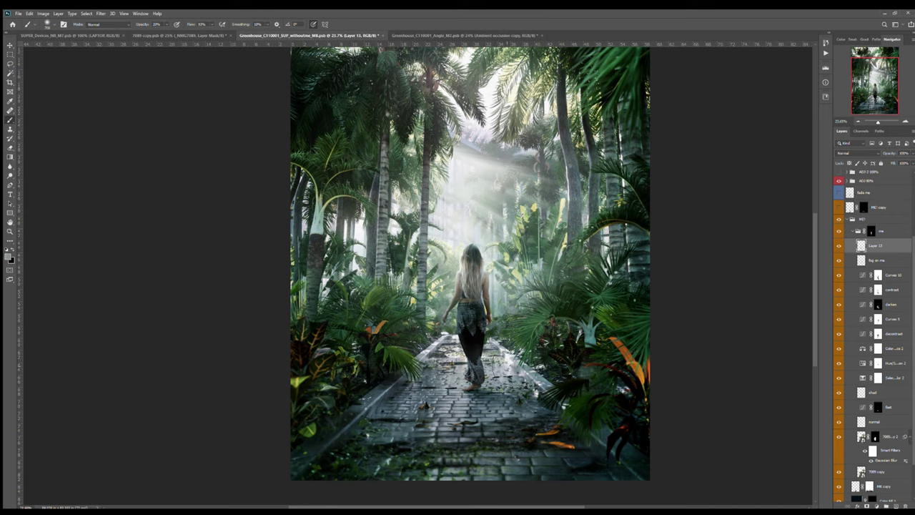
alt+click(508, 347)
- Try erasing the fog over the woman's legs with a 100% opacity eraser, and undo the strokes
key(e)
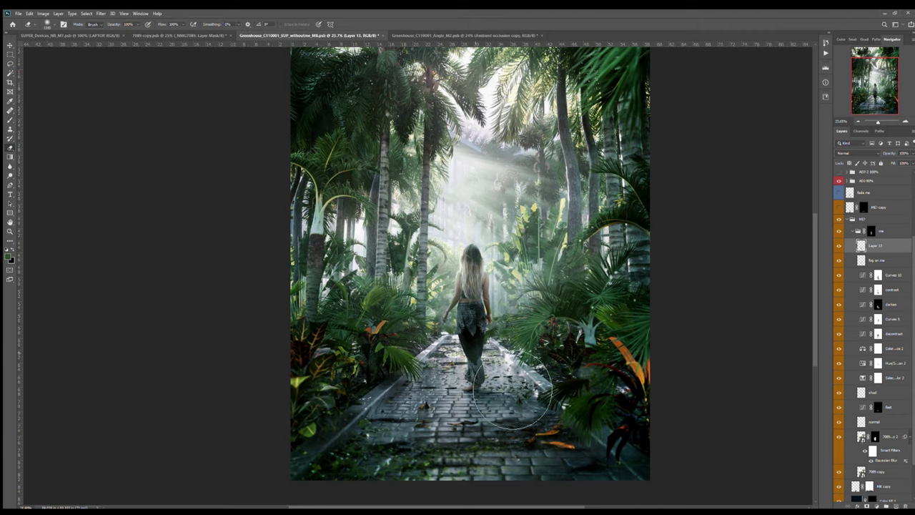
drag(504, 388, 513, 392)
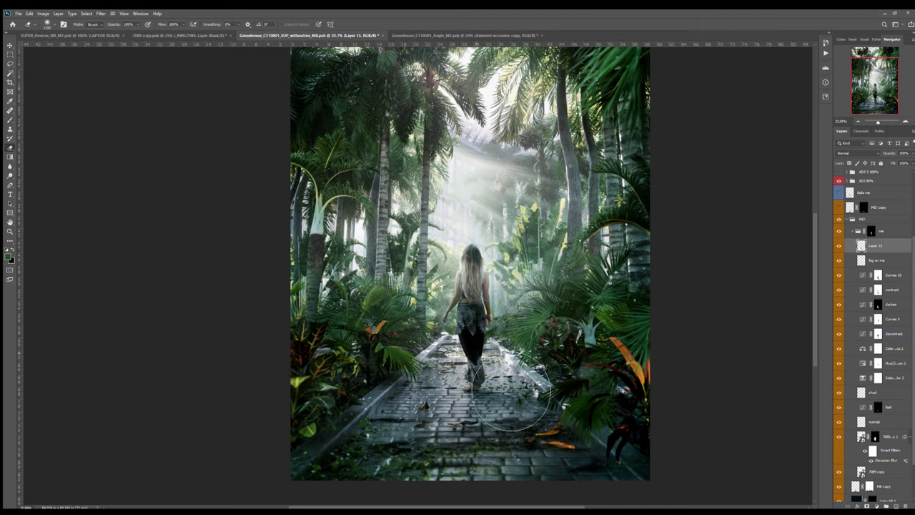
click(501, 348)
key(ctrl+z)
key(ctrl+z)
key(ctrl+z)
- Set the eraser's opacity to 30%, soften the fog over the legs, and delete the trial fog layer
key(3)
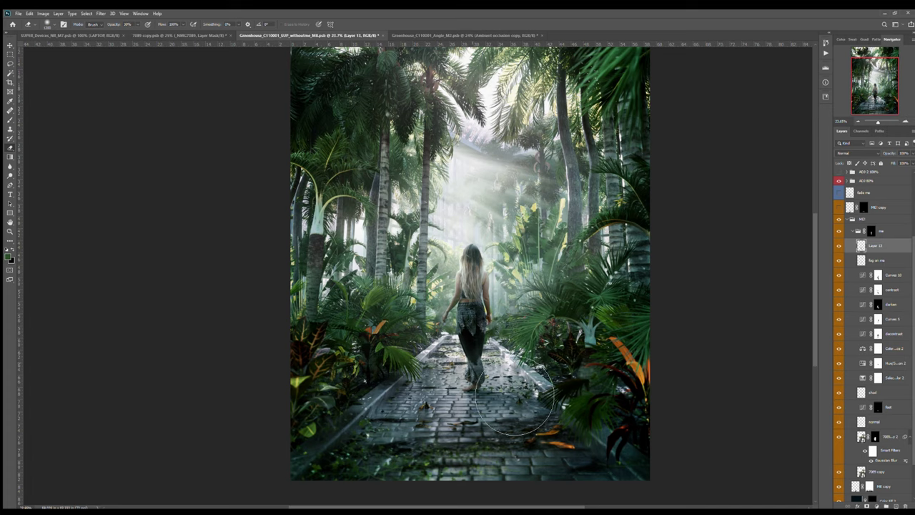
click(503, 350)
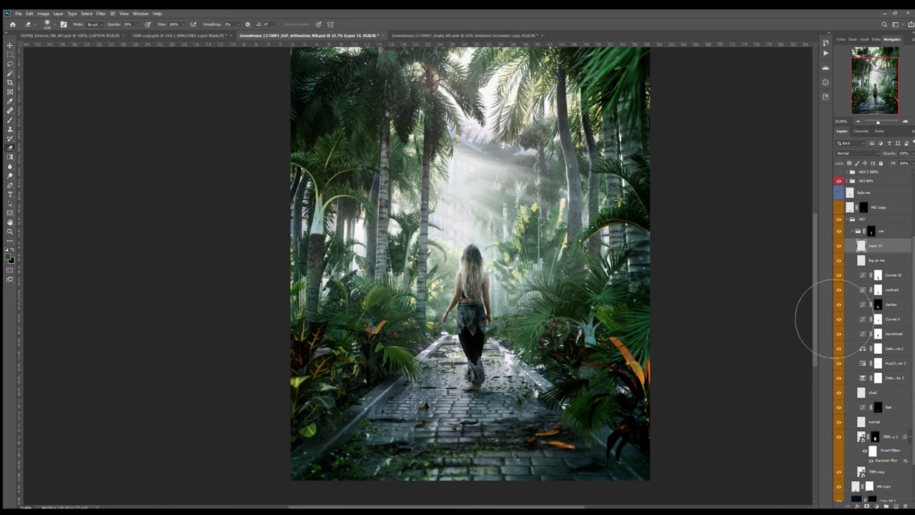
key(Delete)
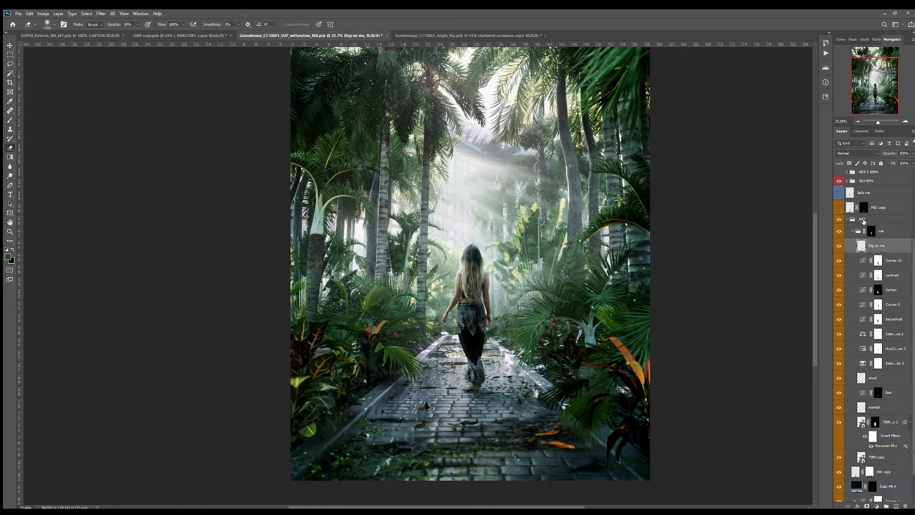
- Make the ME! copy and fade me layers visible, select fade me, and collapse the ME! group
click(845, 208)
click(839, 194)
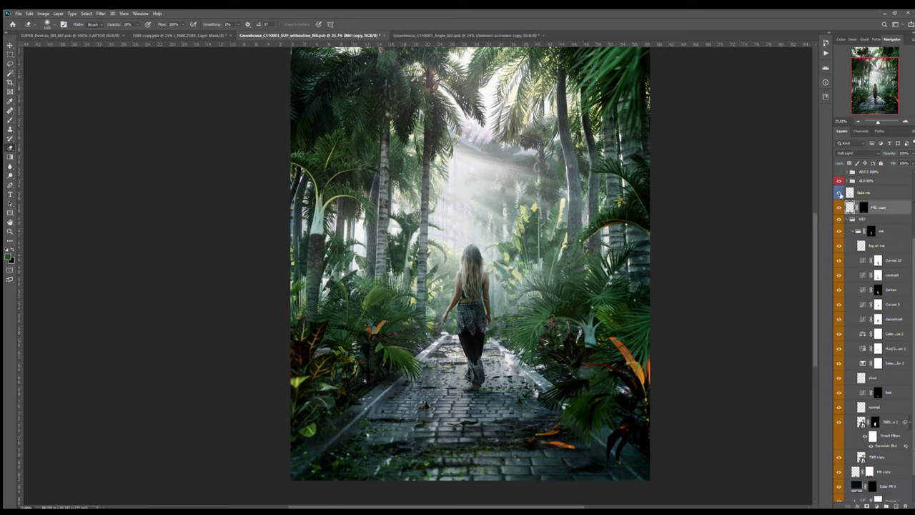
click(861, 193)
click(851, 218)
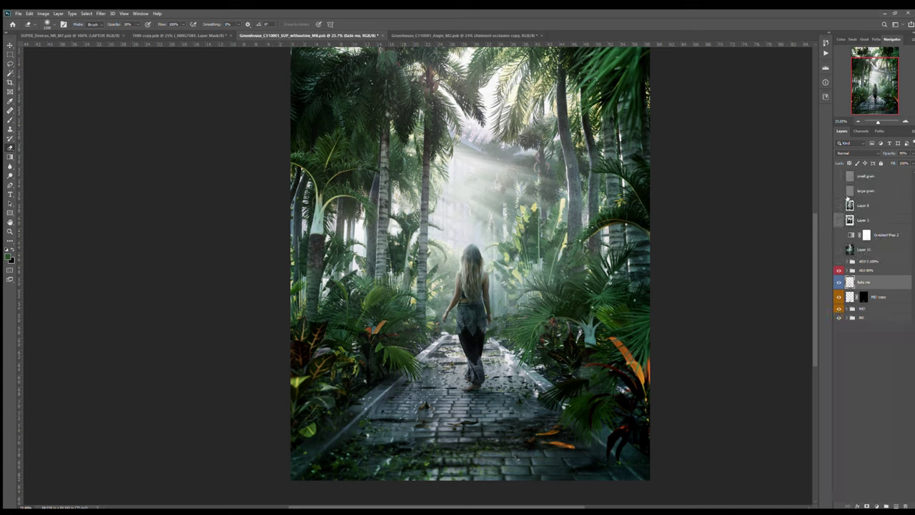